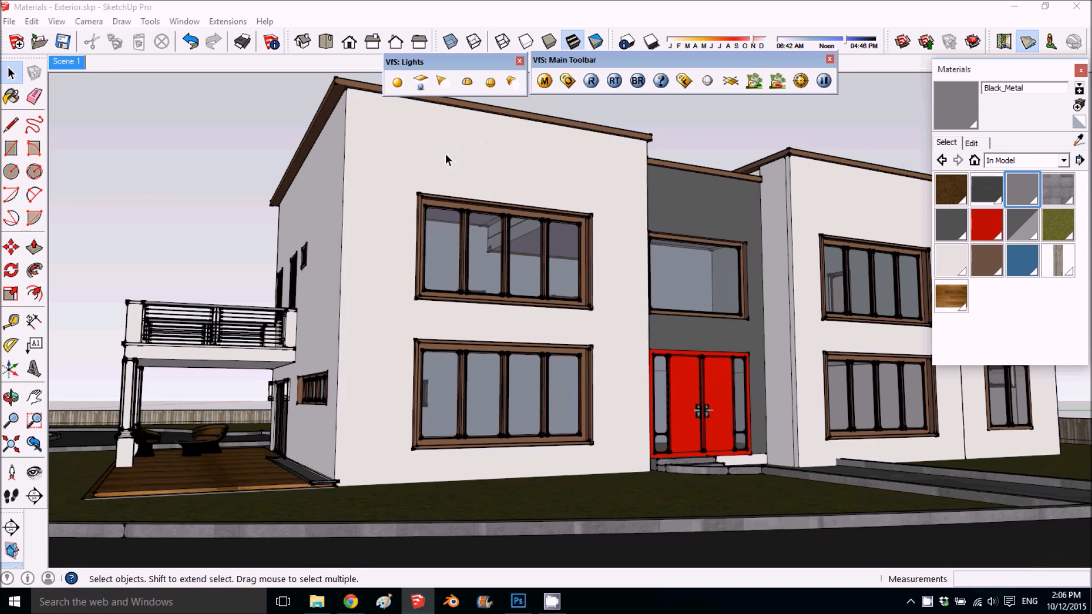
# - Examine the house exterior and its wooden deck from several viewpoints and return to the saved Scene 1 view
pyautogui.moveTo(377, 158); pyautogui.dragTo(380, 212, button='middle')
pyautogui.scroll(-3, 381, 213)
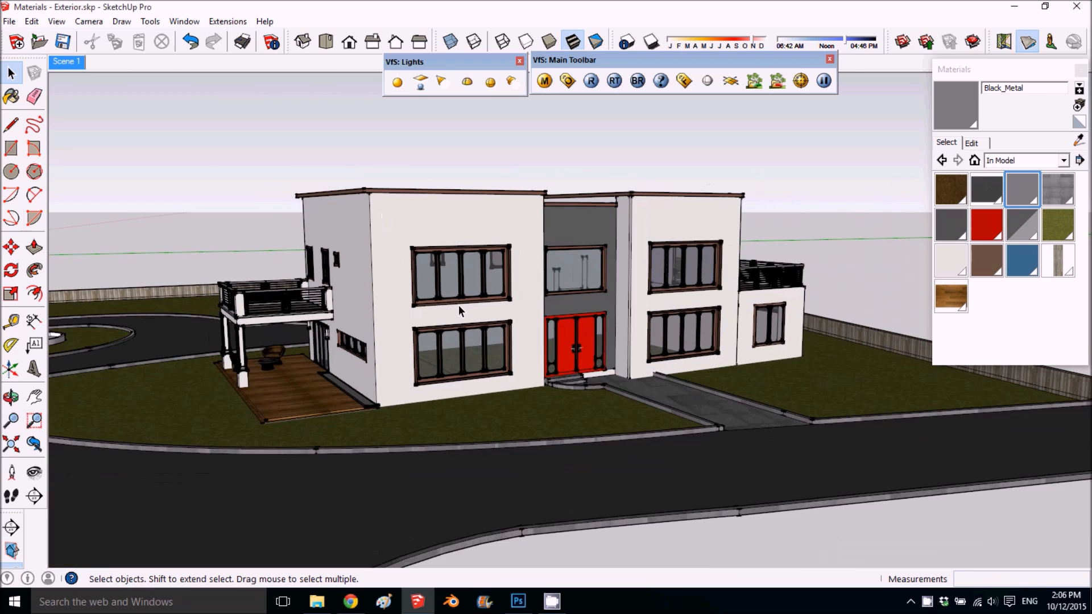
pyautogui.scroll(5, 458, 308)
pyautogui.moveTo(367, 336); pyautogui.dragTo(368, 320, button='middle')
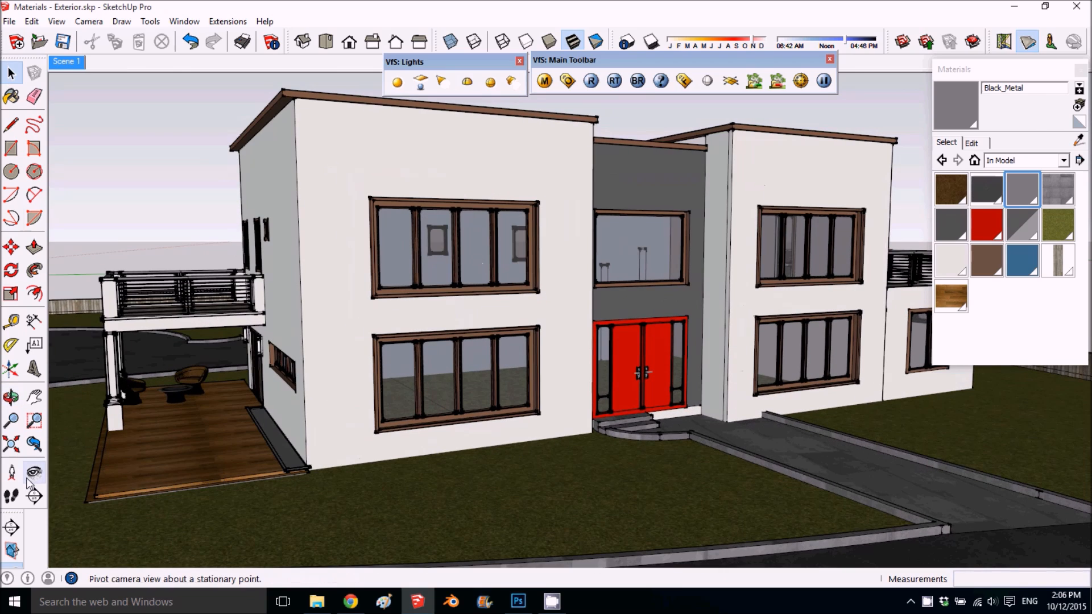
pyautogui.scroll(2, 121, 483)
pyautogui.scroll(6, 251, 341)
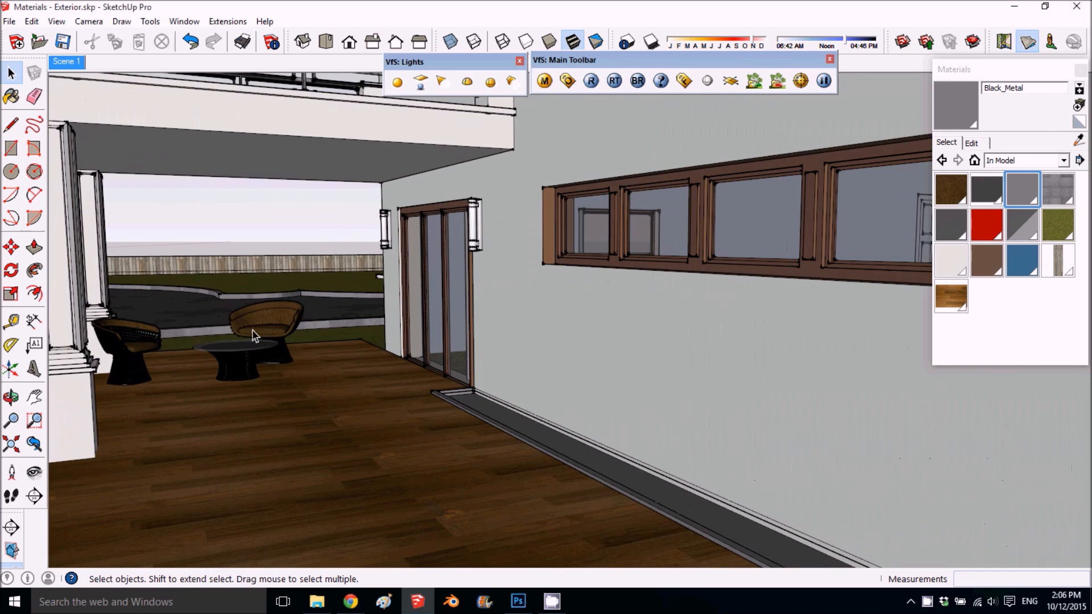
pyautogui.scroll(-5, 245, 359)
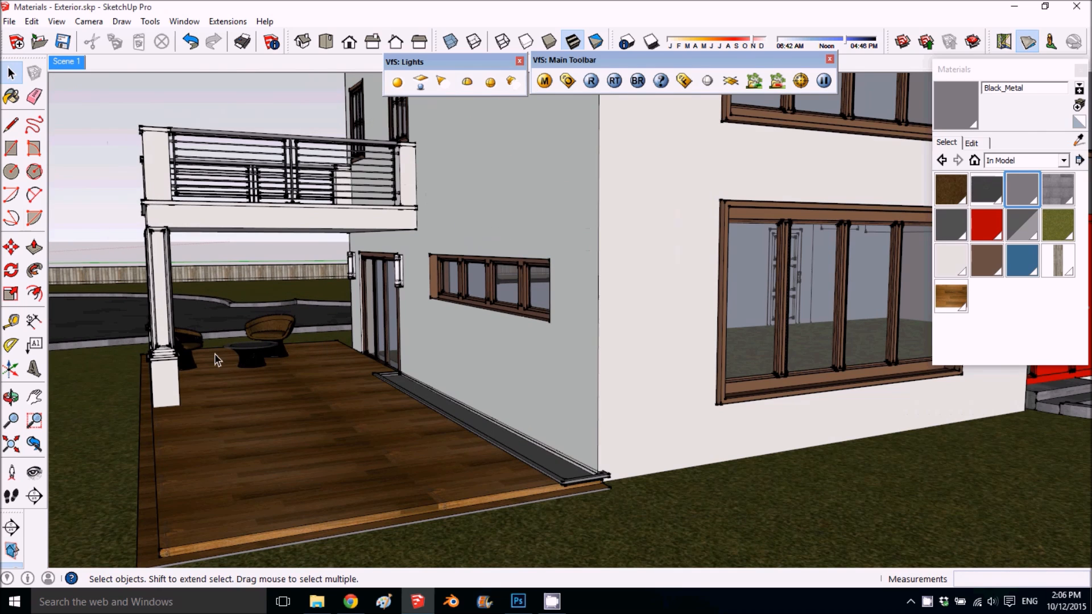
pyautogui.moveTo(268, 365); pyautogui.dragTo(250, 479, button='middle')
pyautogui.scroll(-1, 306, 367)
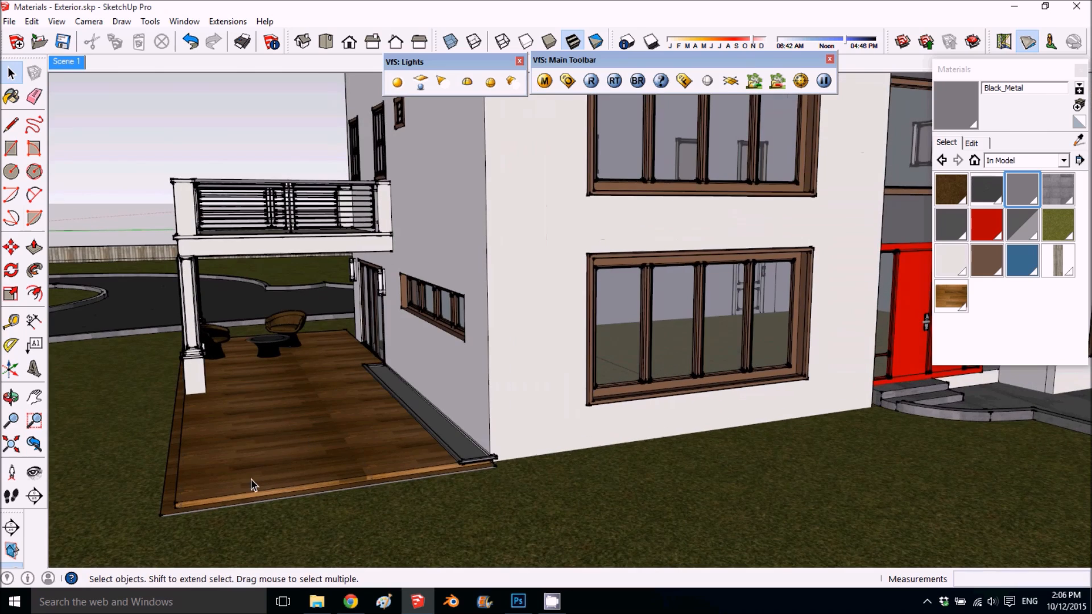
pyautogui.scroll(2, 251, 478)
pyautogui.scroll(-3, 229, 493)
pyautogui.moveTo(209, 478); pyautogui.dragTo(275, 398, button='middle')
pyautogui.scroll(-4, 335, 424)
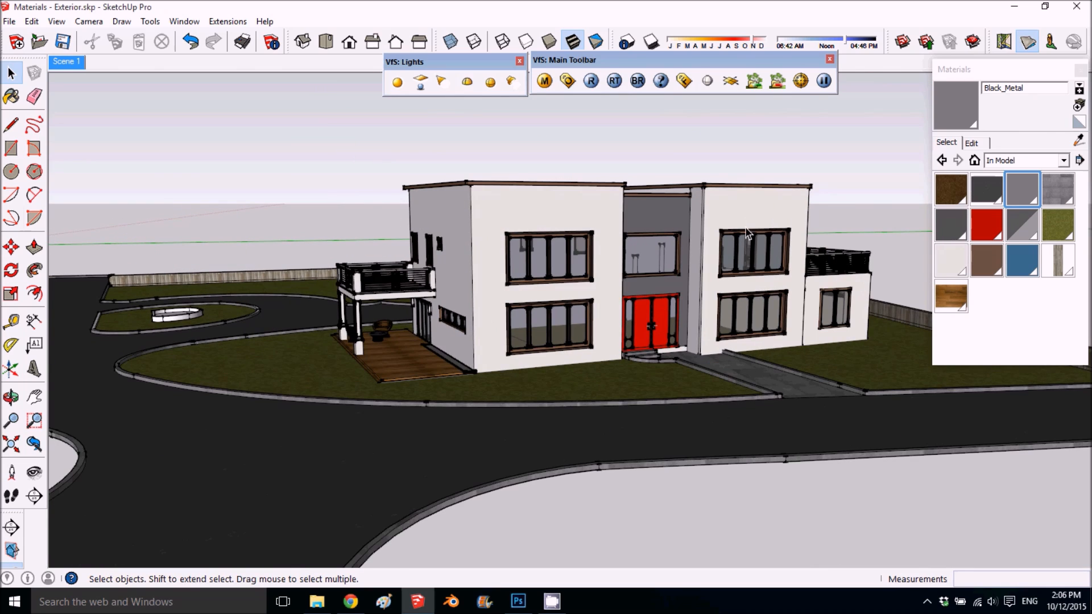
pyautogui.scroll(2, 746, 234)
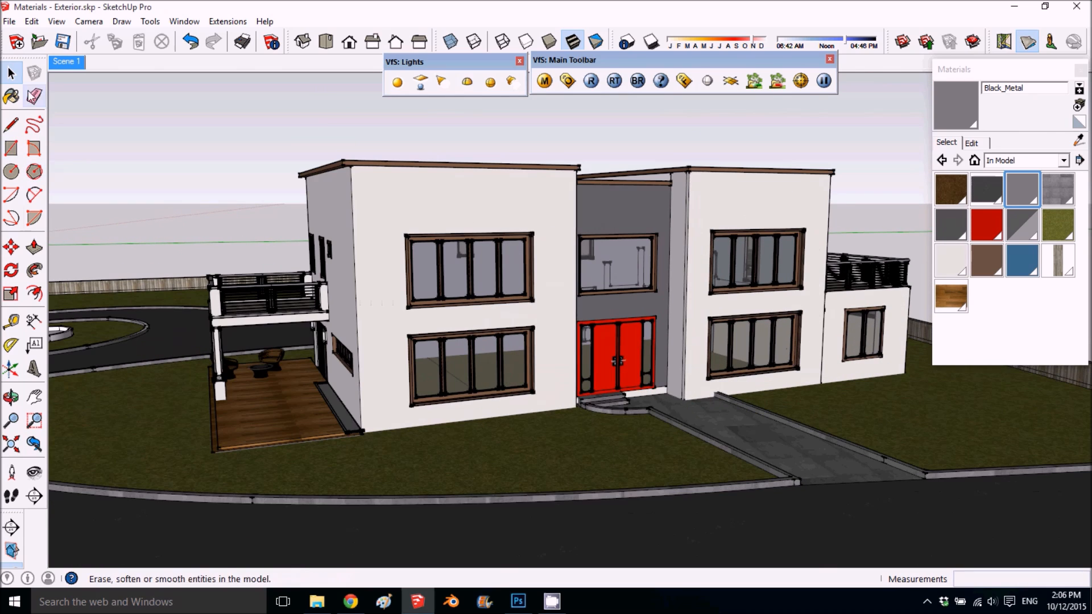
pyautogui.click(66, 61)
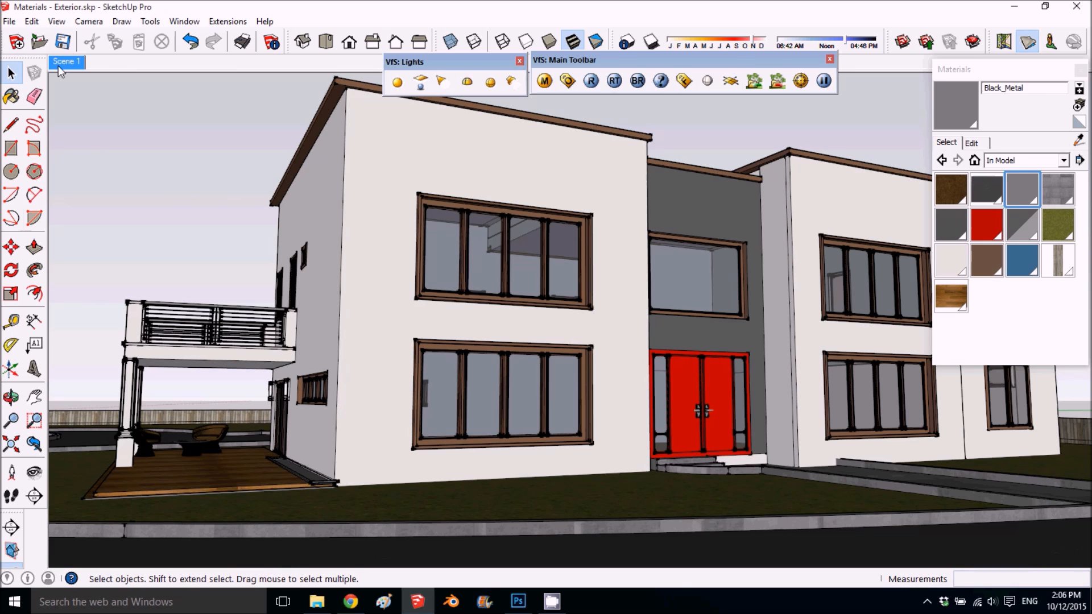
pyautogui.moveTo(345, 366); pyautogui.dragTo(601, 425, button='middle')
pyautogui.scroll(5, 516, 435)
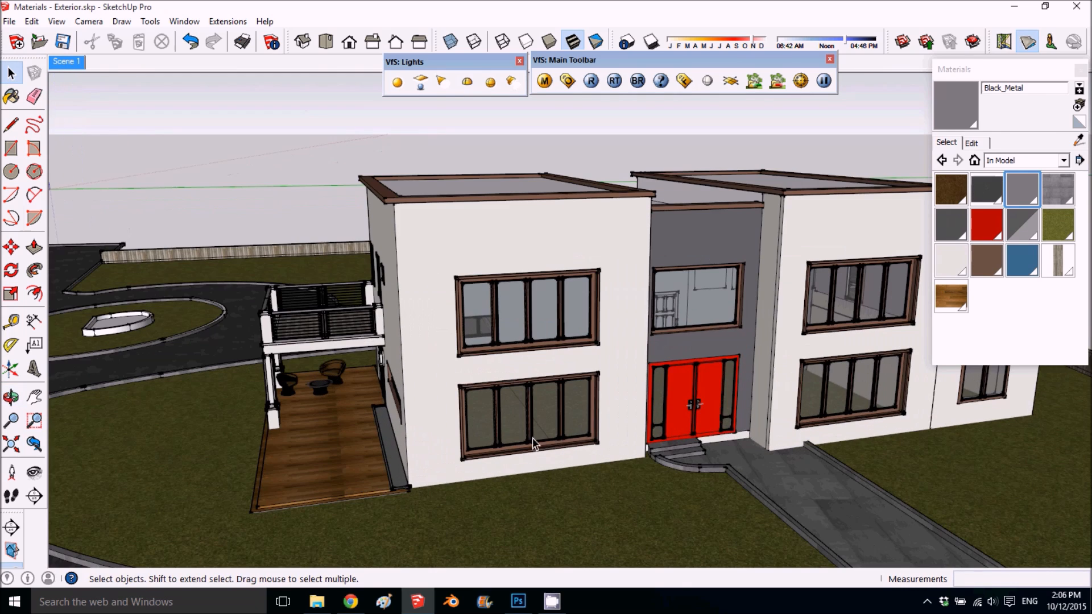
pyautogui.click(61, 67)
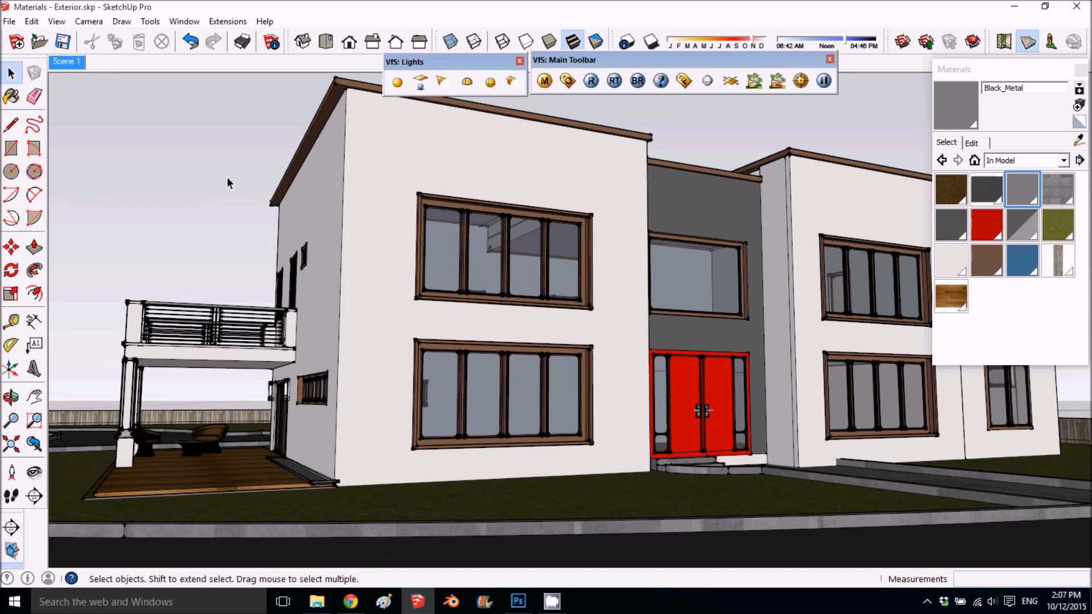
# - Open the nested group of the wooden deck beside the house for editing
pyautogui.moveTo(356, 259); pyautogui.dragTo(356, 400, button='middle')
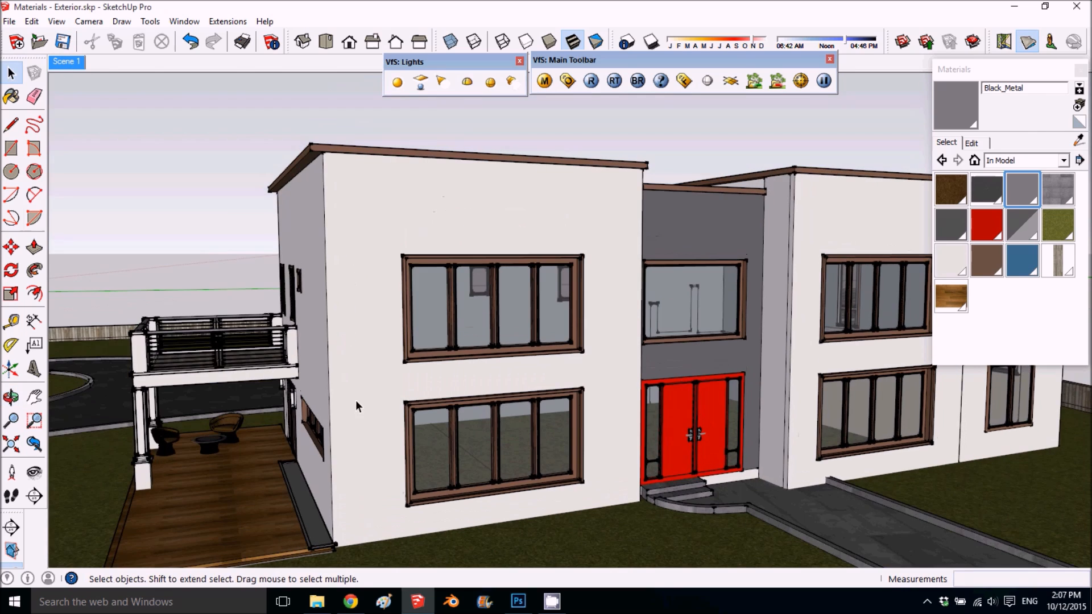
pyautogui.moveTo(307, 440); pyautogui.dragTo(318, 510, button='middle')
pyautogui.scroll(-3, 378, 392)
pyautogui.moveTo(377, 392); pyautogui.dragTo(529, 294, button='middle')
pyautogui.scroll(3, 528, 298)
pyautogui.scroll(2, 524, 298)
pyautogui.scroll(-2, 493, 318)
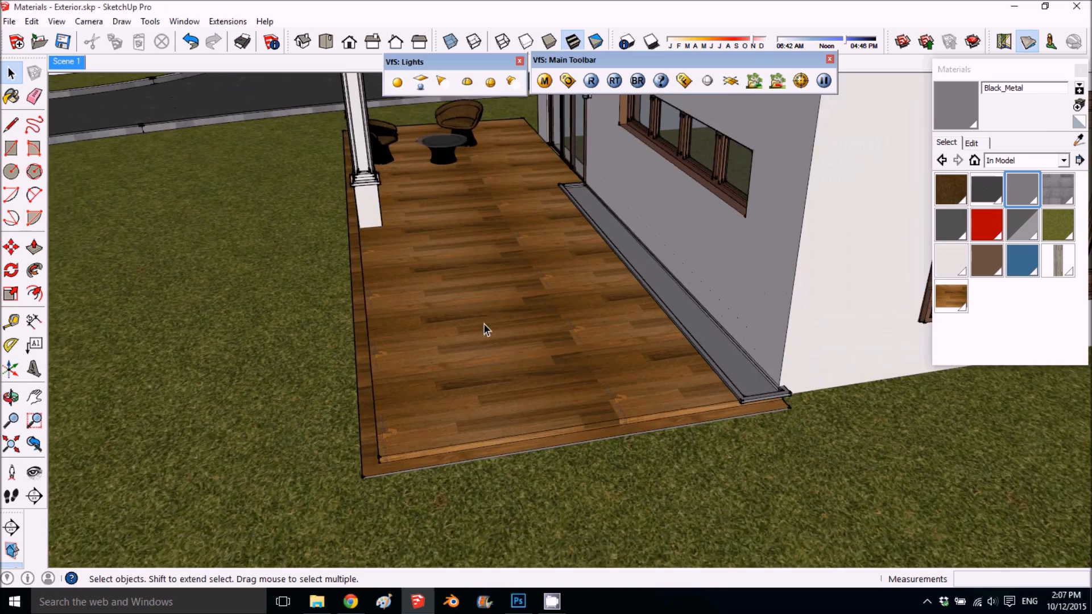
pyautogui.moveTo(484, 323); pyautogui.dragTo(698, 414, button='middle')
pyautogui.scroll(-2, 527, 337)
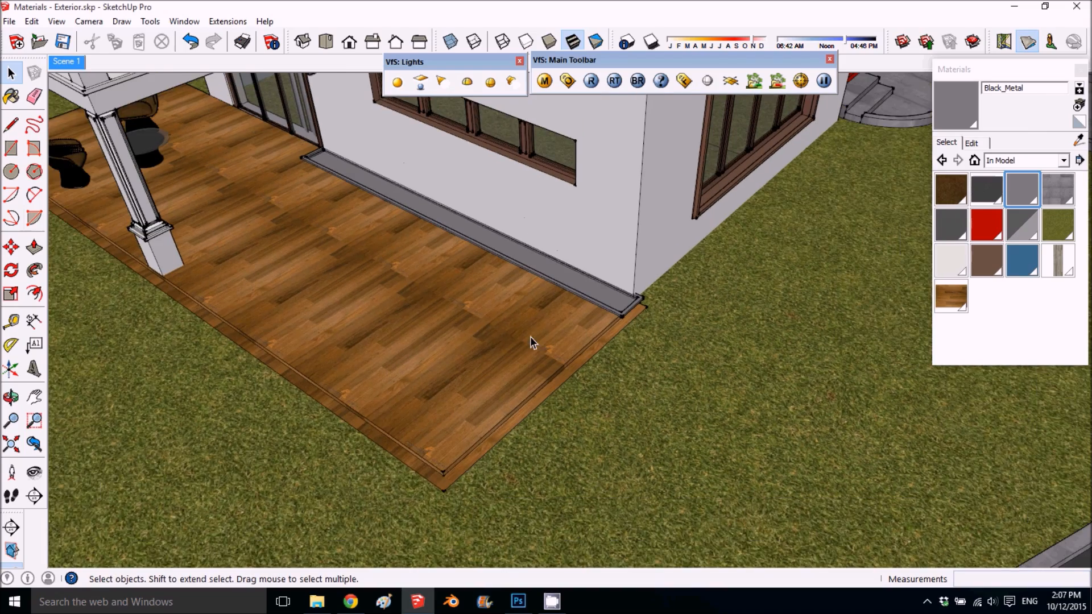
pyautogui.scroll(-1, 490, 344)
pyautogui.click(414, 336)
pyautogui.doubleClick(414, 330)
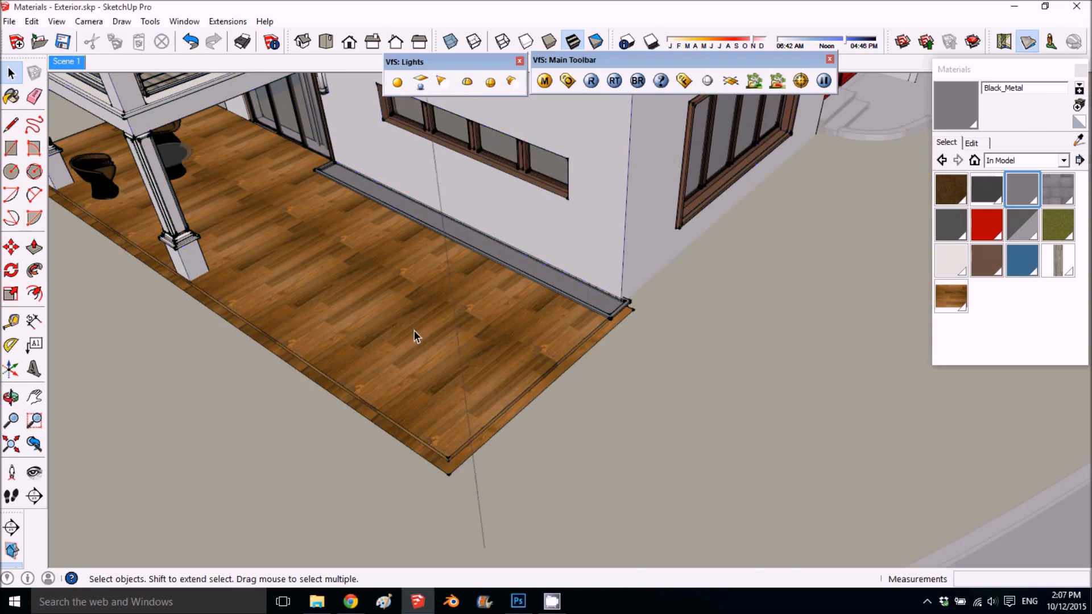
pyautogui.click(406, 316)
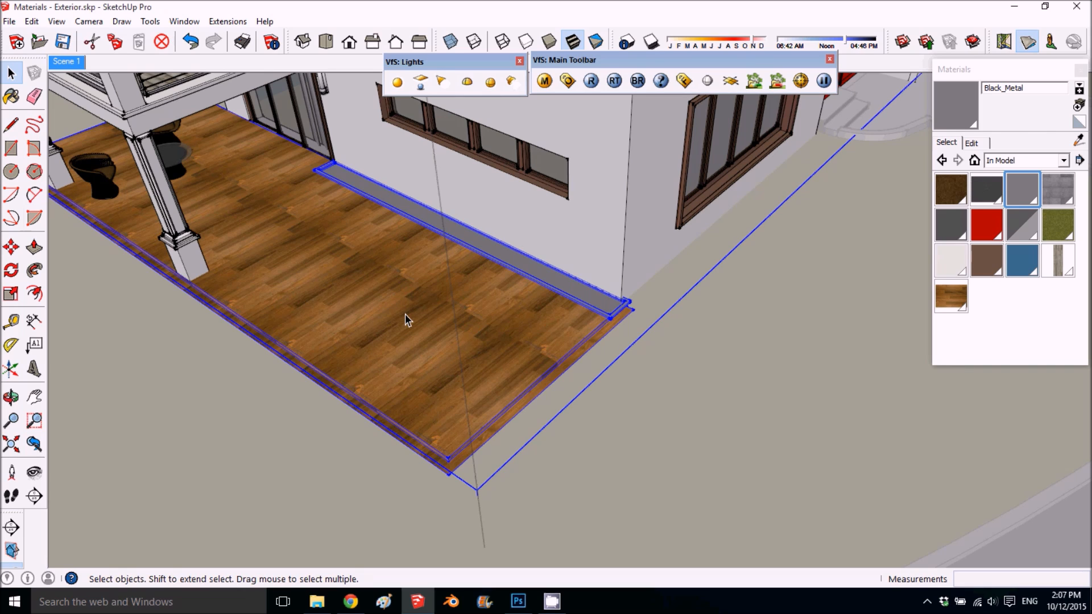
pyautogui.moveTo(441, 351); pyautogui.dragTo(371, 324, button='middle')
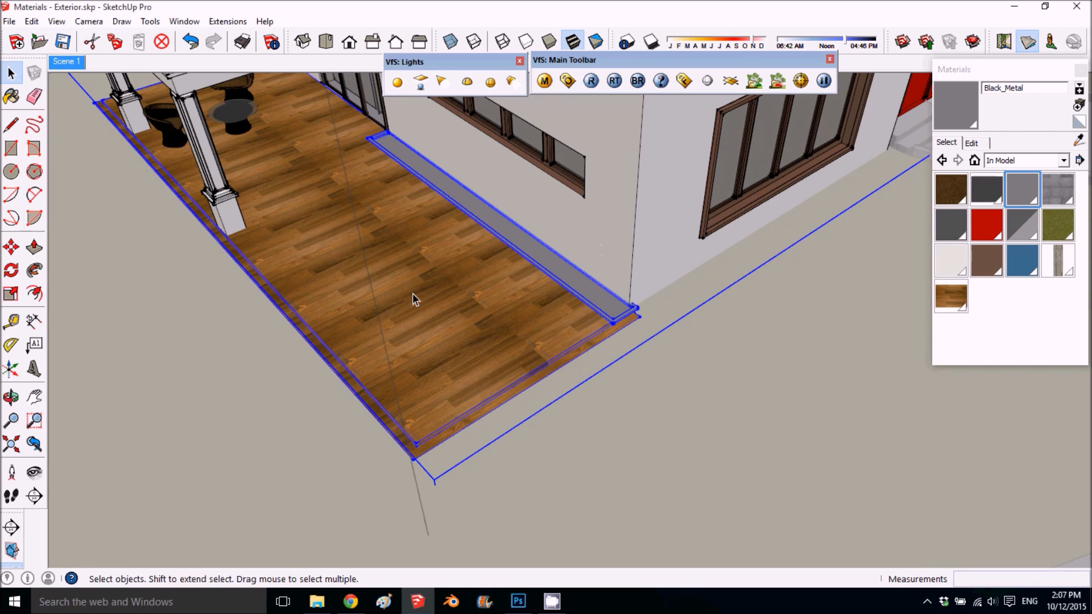
pyautogui.moveTo(314, 263); pyautogui.dragTo(470, 275, button='middle')
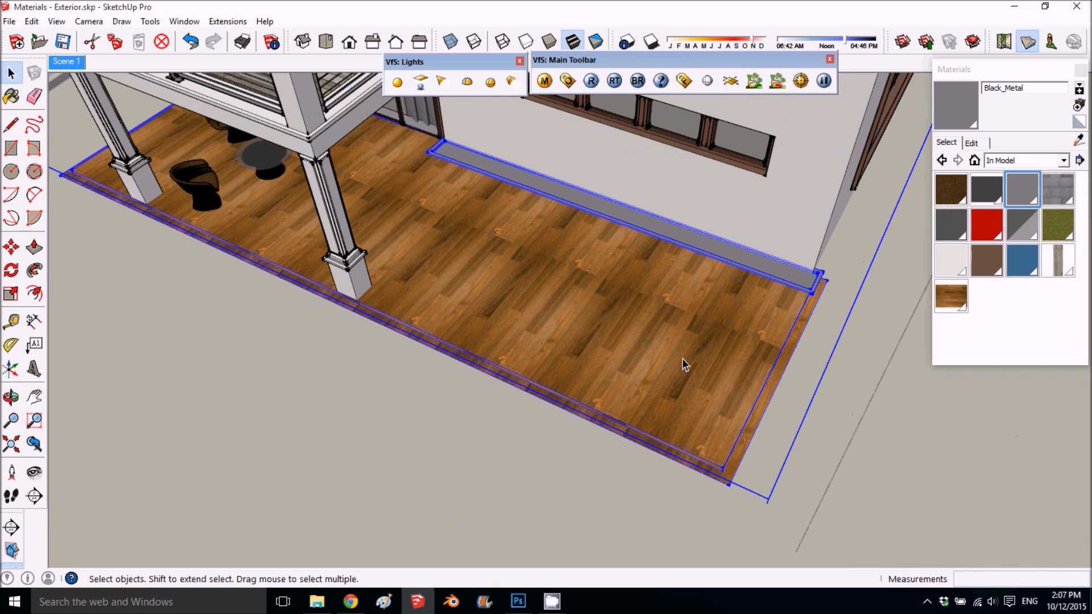
pyautogui.doubleClick(535, 295)
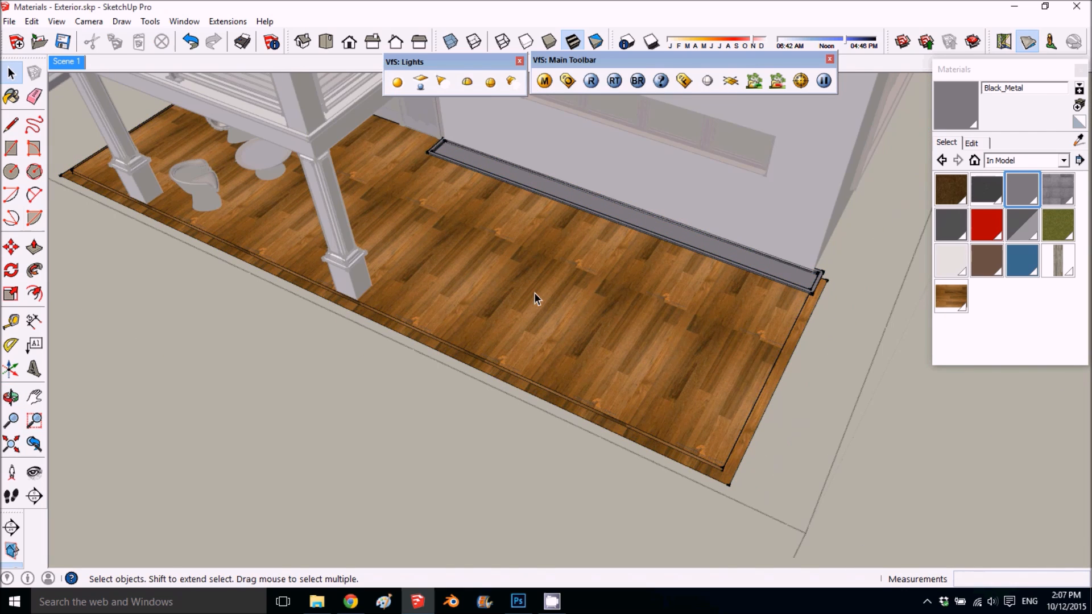
# - Position the wood texture on the deck's top face, rotating it about a quarter turn so the planks run along the deck's length
pyautogui.moveTo(576, 383); pyautogui.dragTo(506, 348, button='middle')
pyautogui.scroll(3, 670, 437)
pyautogui.rightClick(496, 271)
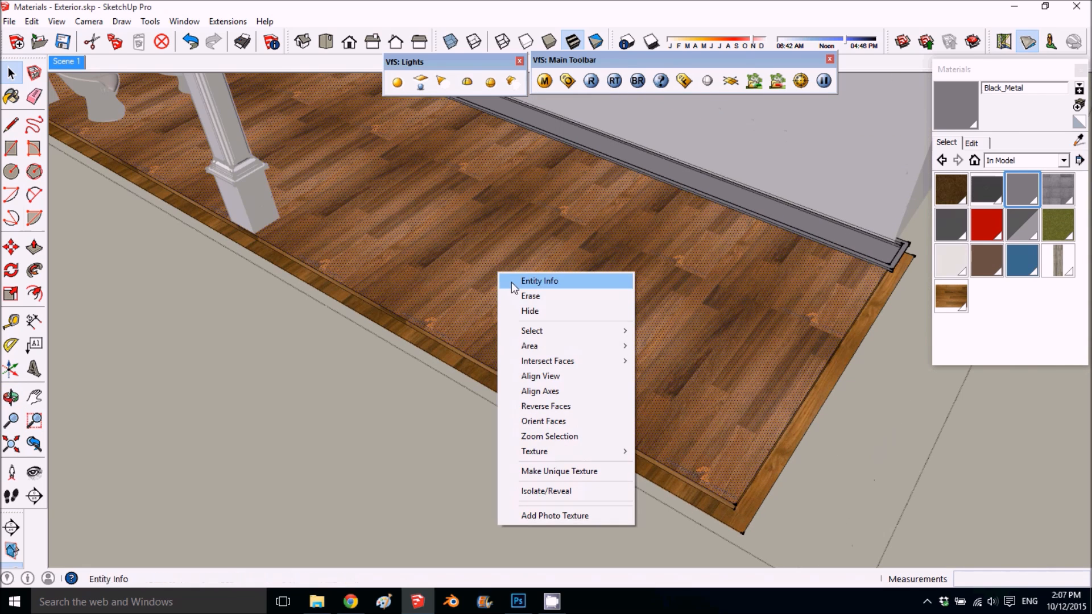
pyautogui.moveTo(586, 453)
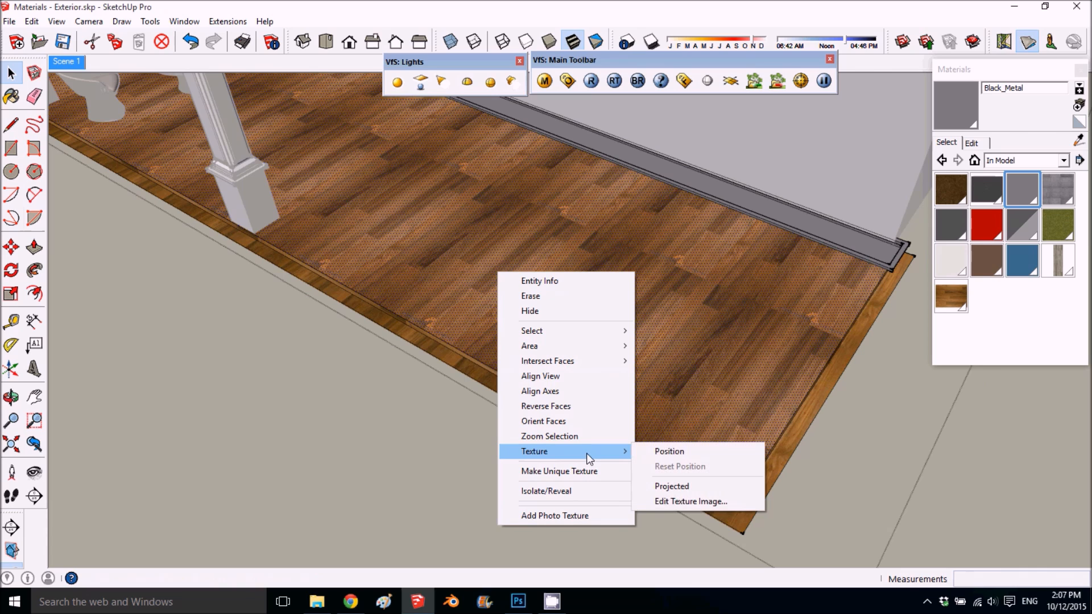
pyautogui.click(677, 449)
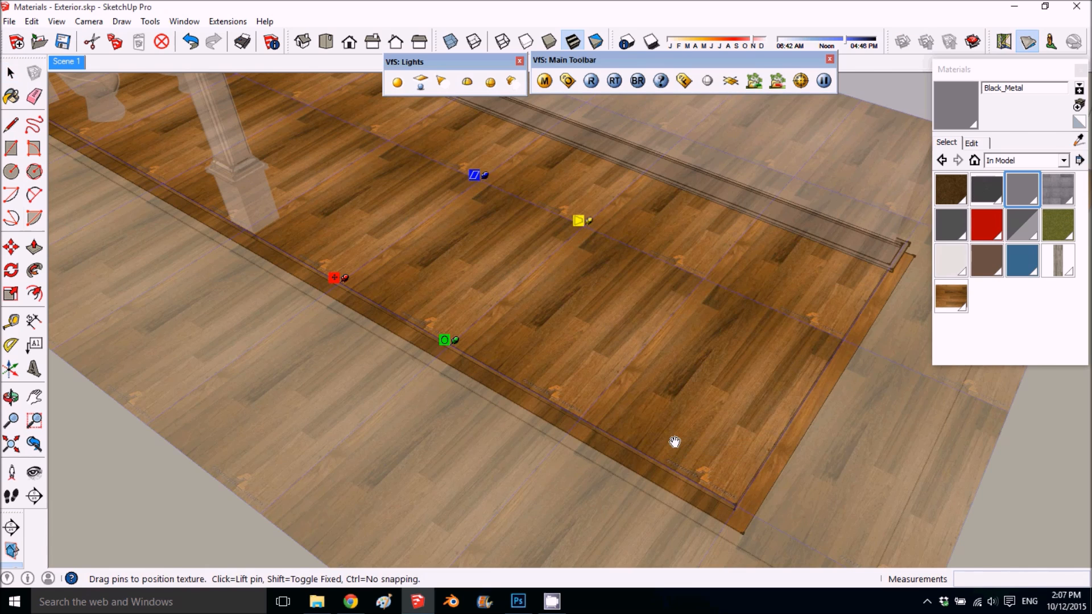
pyautogui.scroll(-2, 596, 339)
pyautogui.moveTo(377, 319); pyautogui.dragTo(480, 361, button='middle')
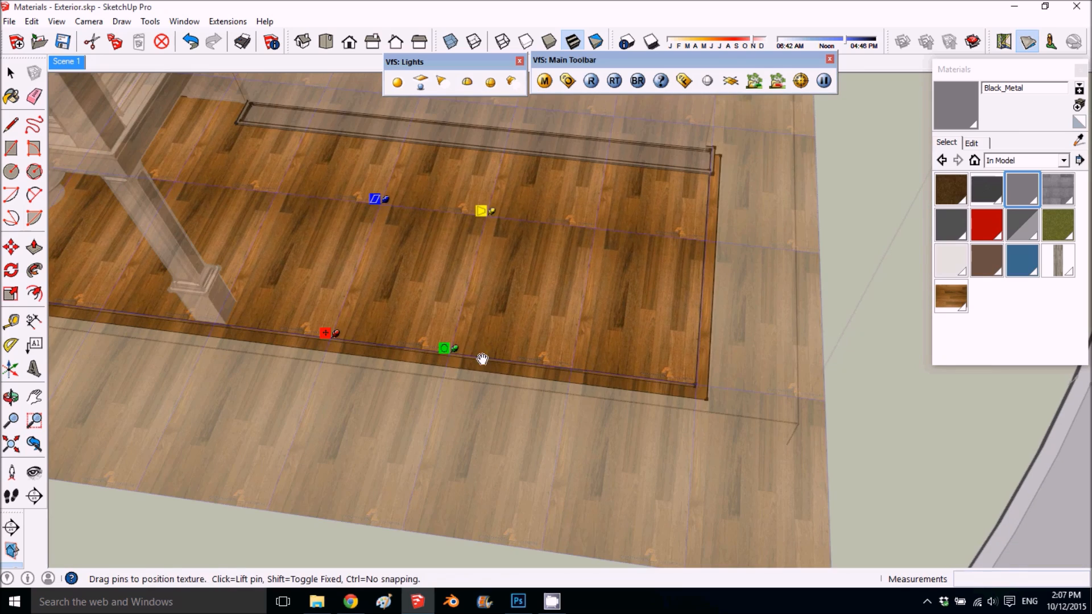
pyautogui.moveTo(449, 354); pyautogui.dragTo(365, 216)
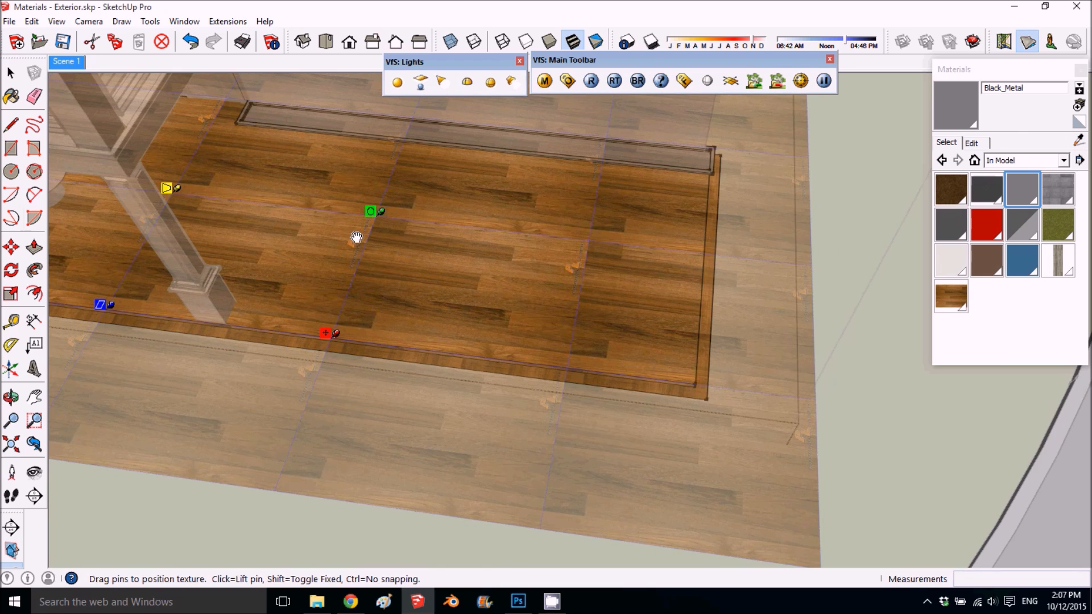
pyautogui.press('Return')
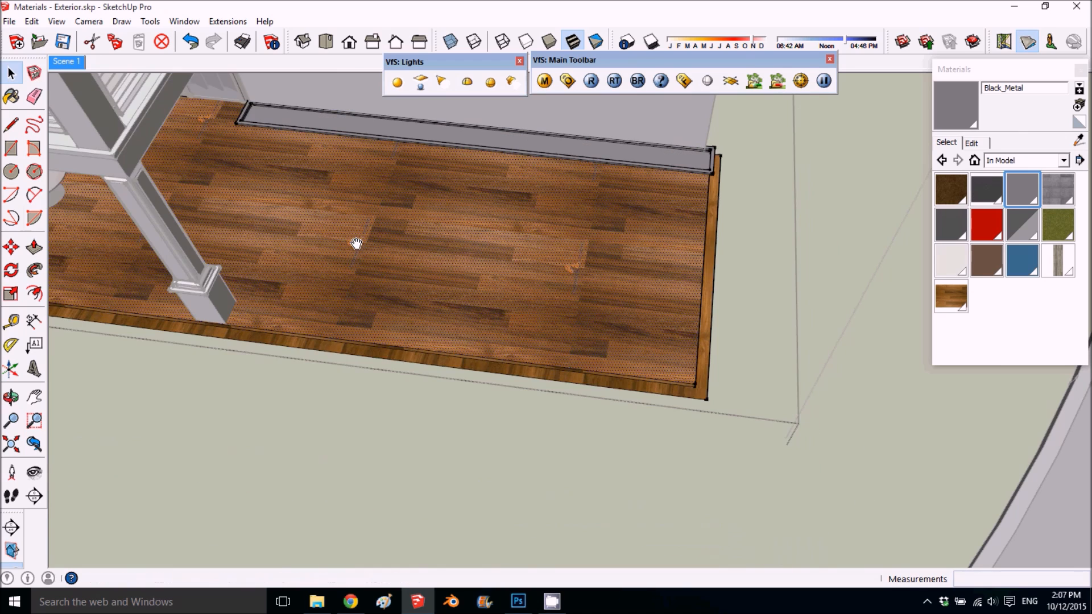
# - Reopen texture positioning on the deck's top face, toggle Fixed Pins off and on again, and finish positioning
pyautogui.rightClick(470, 278)
pyautogui.moveTo(572, 456)
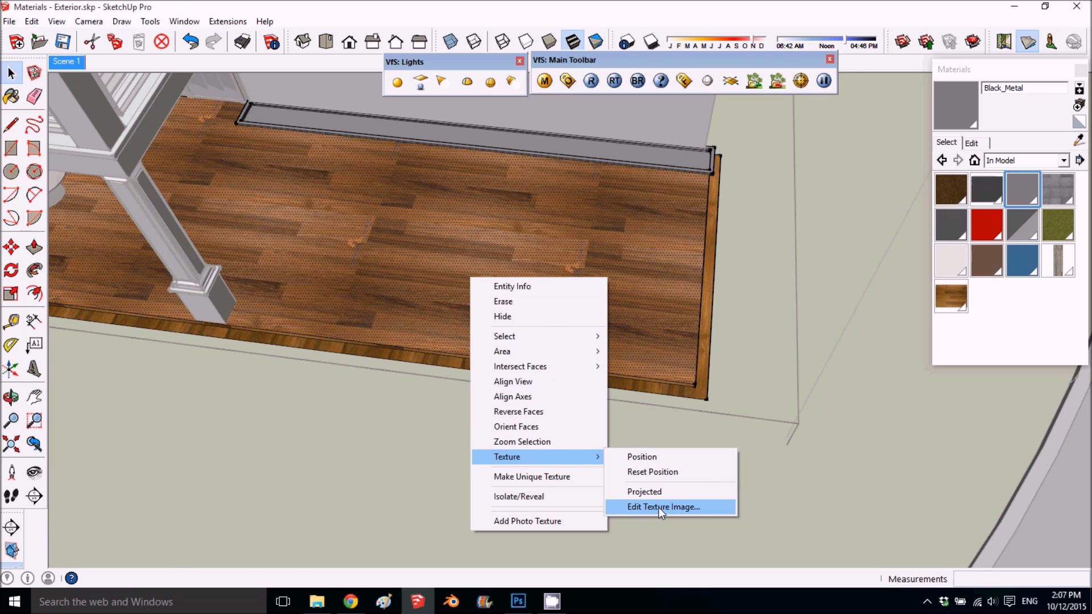
pyautogui.click(648, 456)
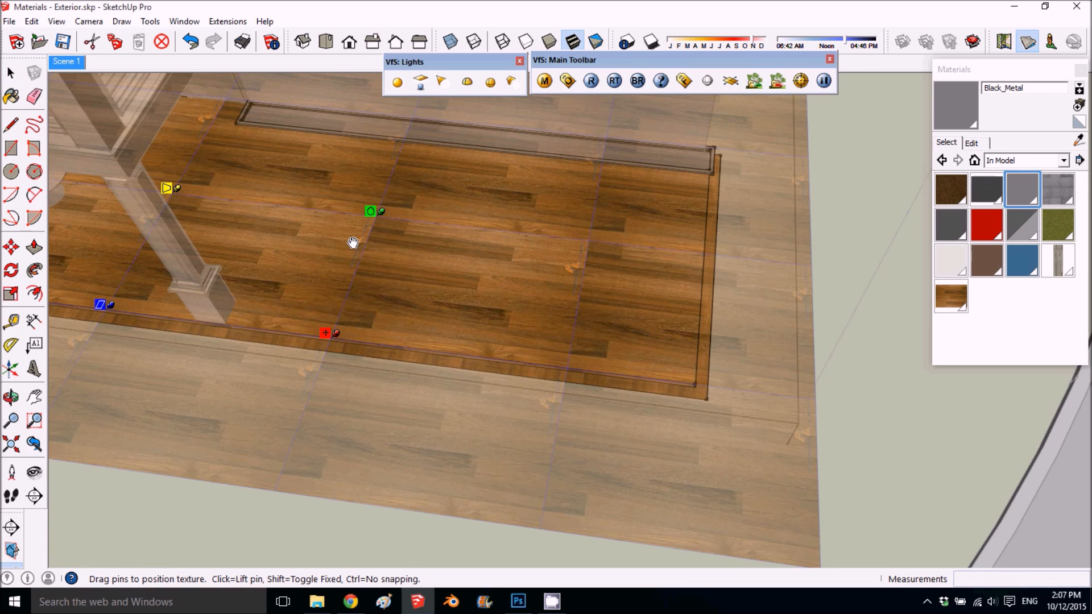
pyautogui.rightClick(351, 231)
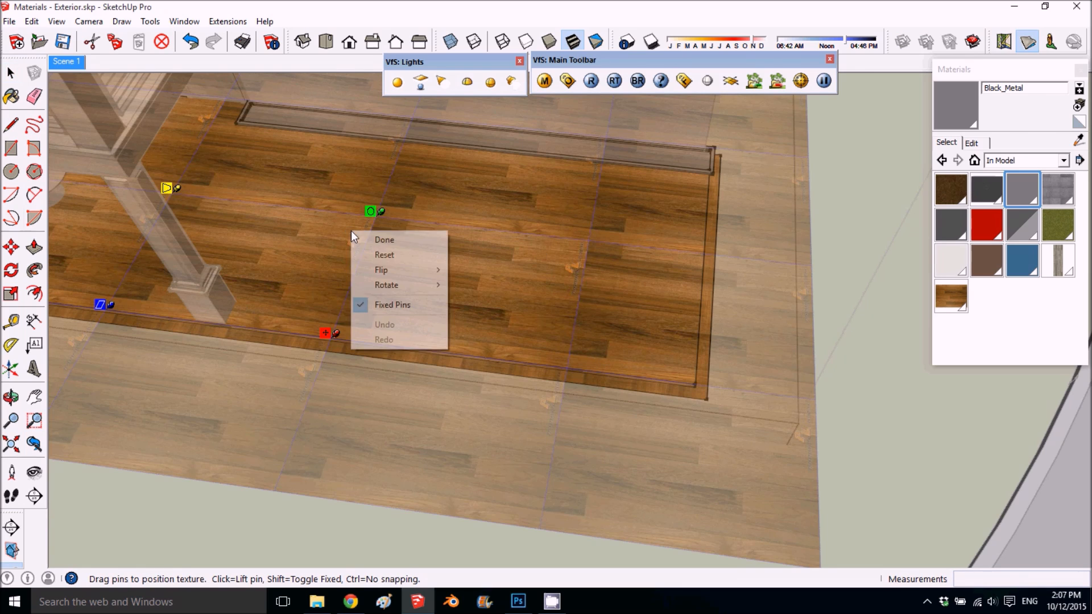
pyautogui.click(398, 304)
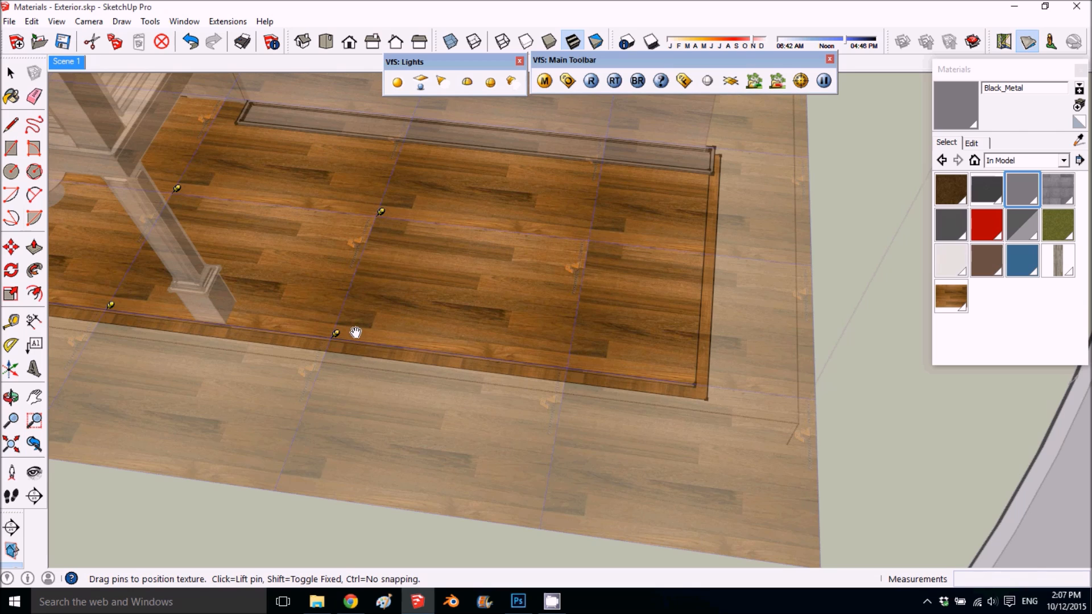
pyautogui.rightClick(370, 289)
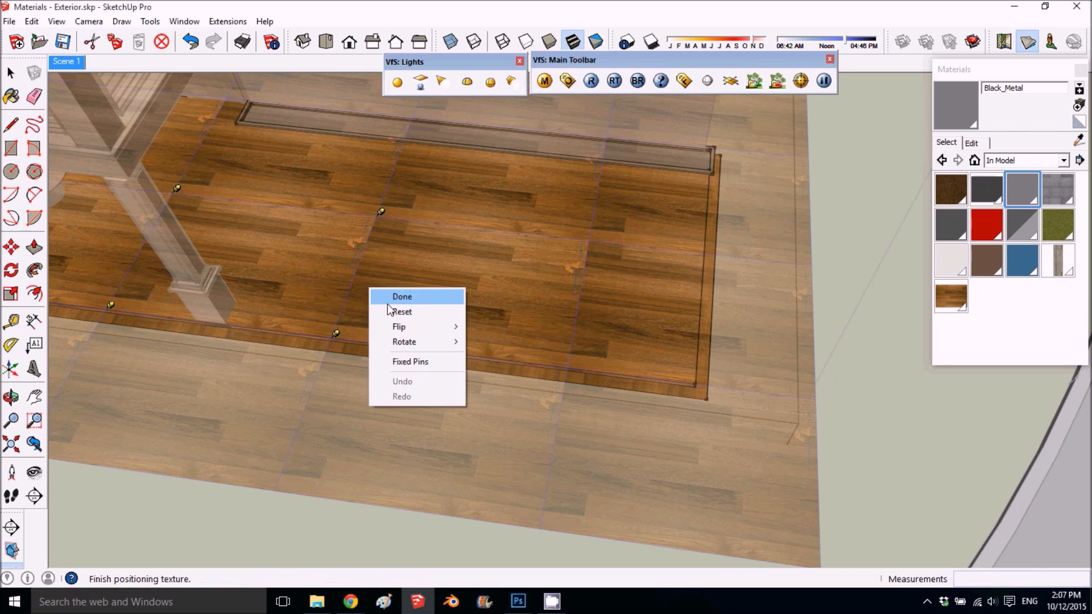
pyautogui.click(418, 364)
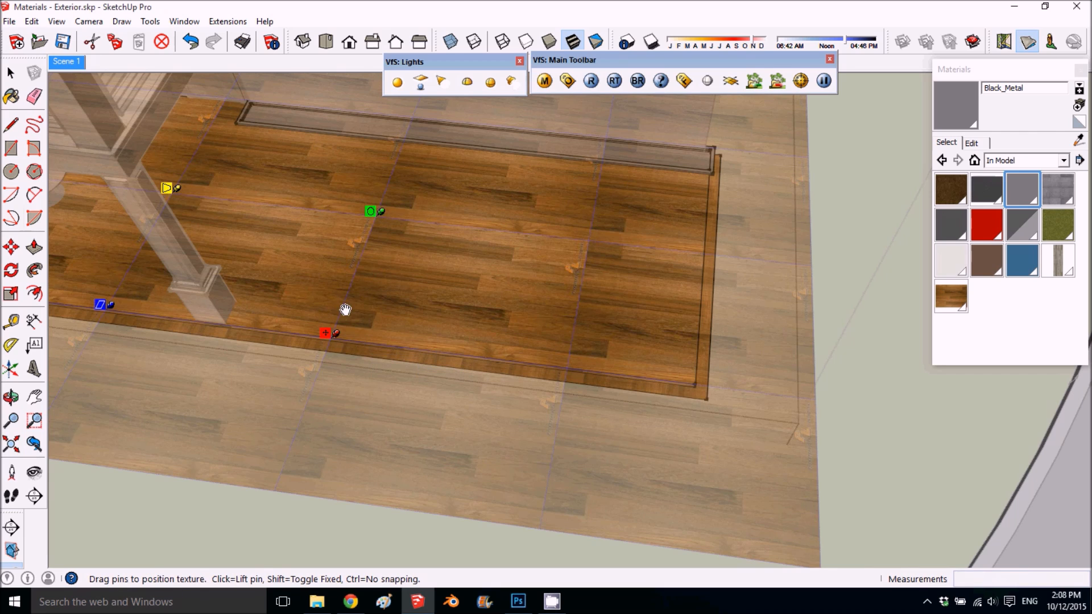
pyautogui.click(871, 342)
# - Sample the rotated Wood_Floor texture from the deck's top face and paint it onto the thin side faces at the deck's outer corner
pyautogui.click(1079, 140)
pyautogui.click(543, 331)
pyautogui.moveTo(653, 383)
pyautogui.mouseDown(button='middle')
pyautogui.moveTo(590, 390)
pyautogui.moveTo(643, 409)
pyautogui.moveTo(636, 373)
pyautogui.mouseUp(button='middle')
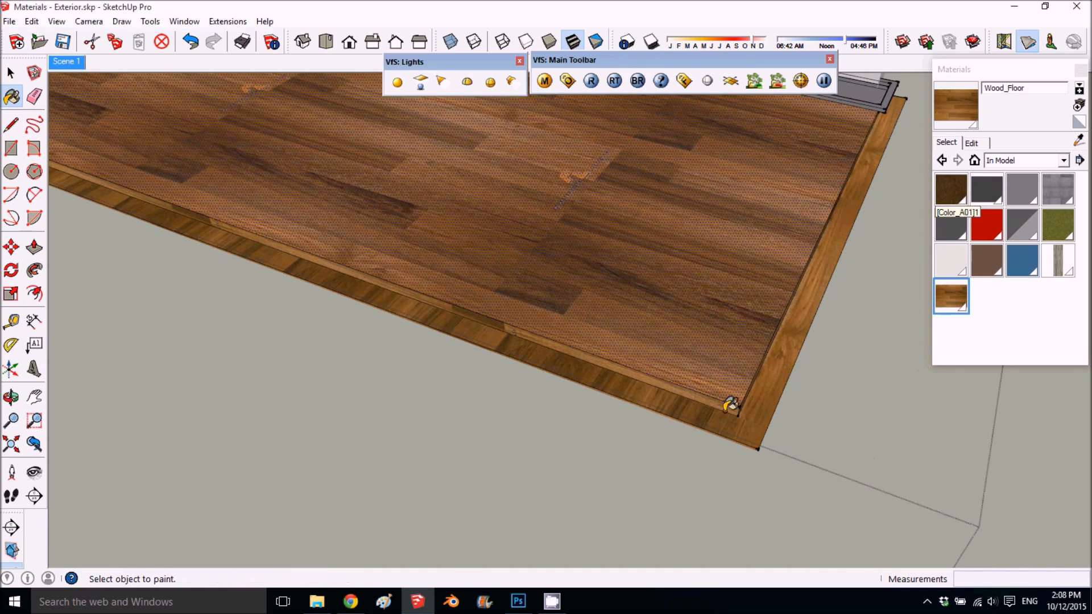
pyautogui.moveTo(732, 406); pyautogui.dragTo(713, 411, button='middle')
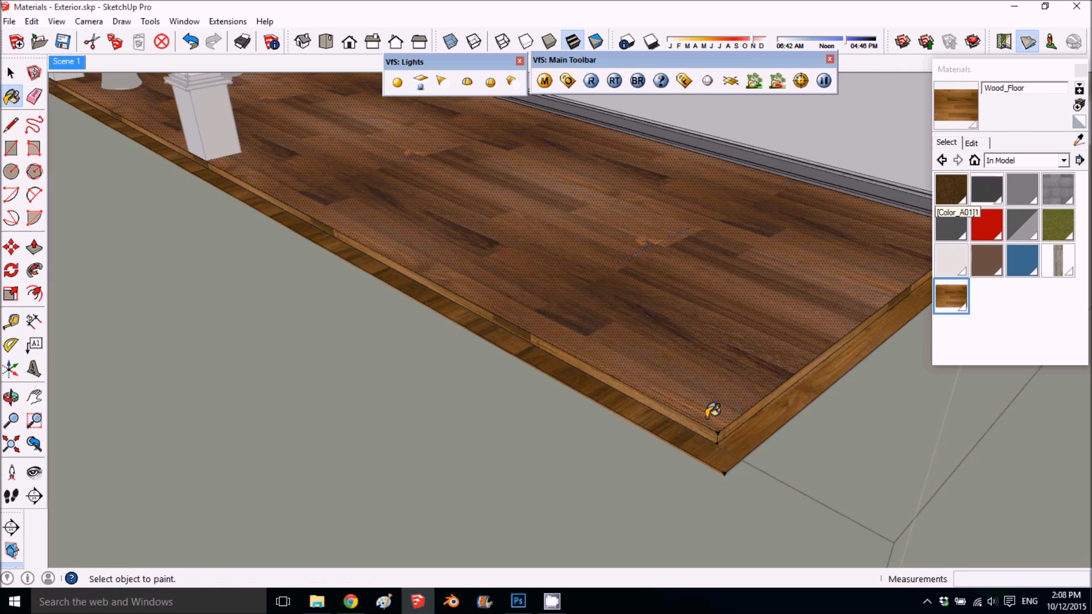
pyautogui.click(737, 436)
pyautogui.moveTo(796, 385)
pyautogui.mouseDown(button='middle')
pyautogui.moveTo(438, 332)
pyautogui.moveTo(353, 290)
pyautogui.mouseUp(button='middle')
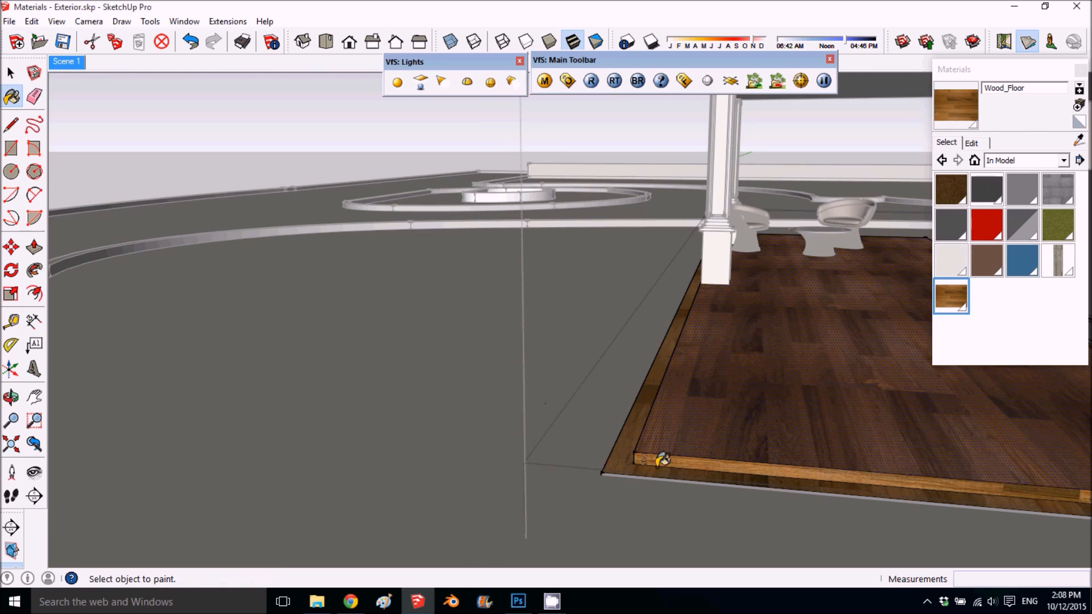
pyautogui.scroll(1, 663, 460)
pyautogui.click(740, 462)
# - Stop painting, leave the inner deck group and review the deck and house front
pyautogui.moveTo(721, 365); pyautogui.dragTo(628, 419, button='middle')
pyautogui.scroll(-2, 610, 392)
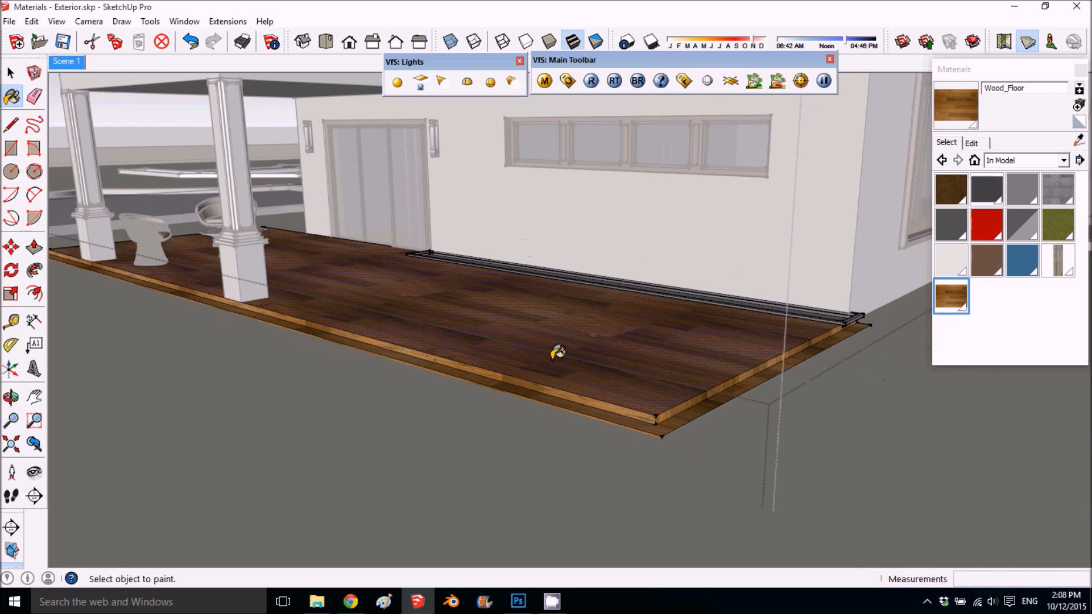
pyautogui.scroll(-3, 557, 348)
pyautogui.press('space')
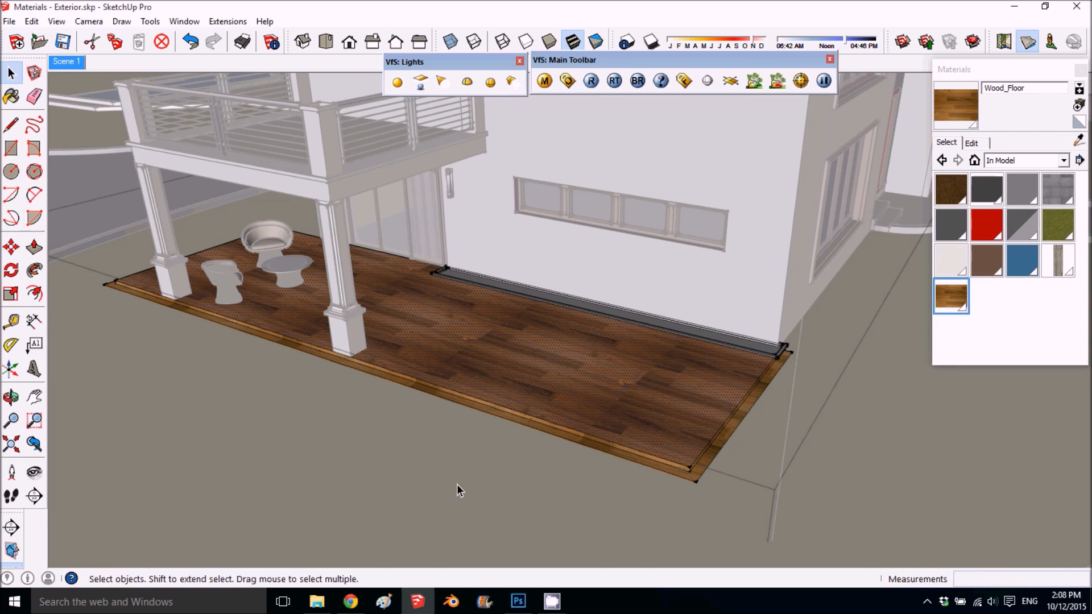
pyautogui.scroll(-3, 457, 486)
pyautogui.moveTo(475, 467); pyautogui.dragTo(570, 328, button='middle')
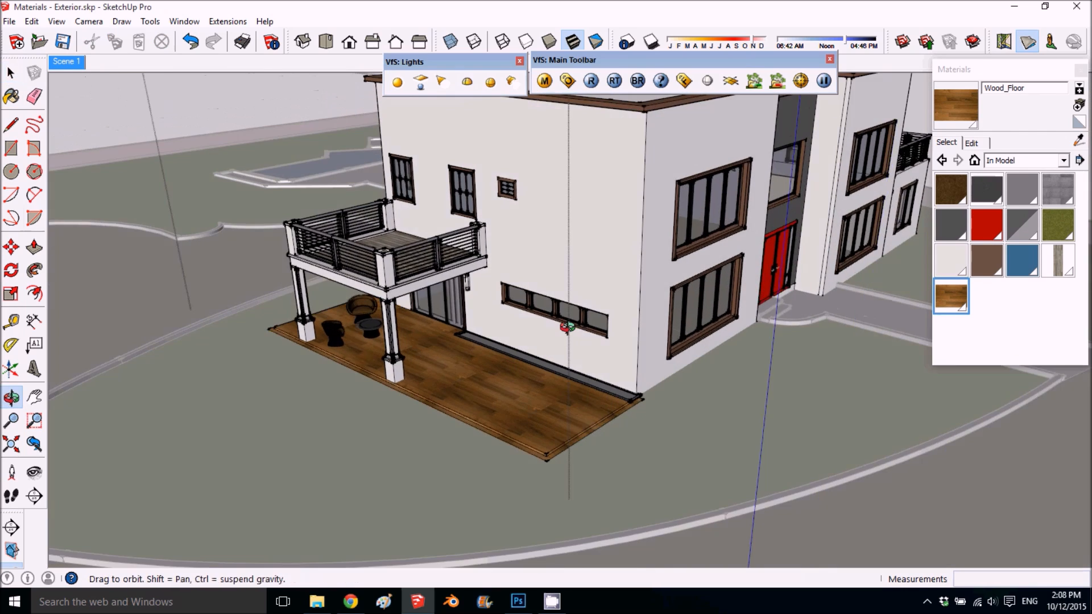
pyautogui.keyDown('shift'); pyautogui.moveTo(680, 332); pyautogui.dragTo(524, 359, button='middle'); pyautogui.keyUp('shift')
pyautogui.scroll(2, 711, 208)
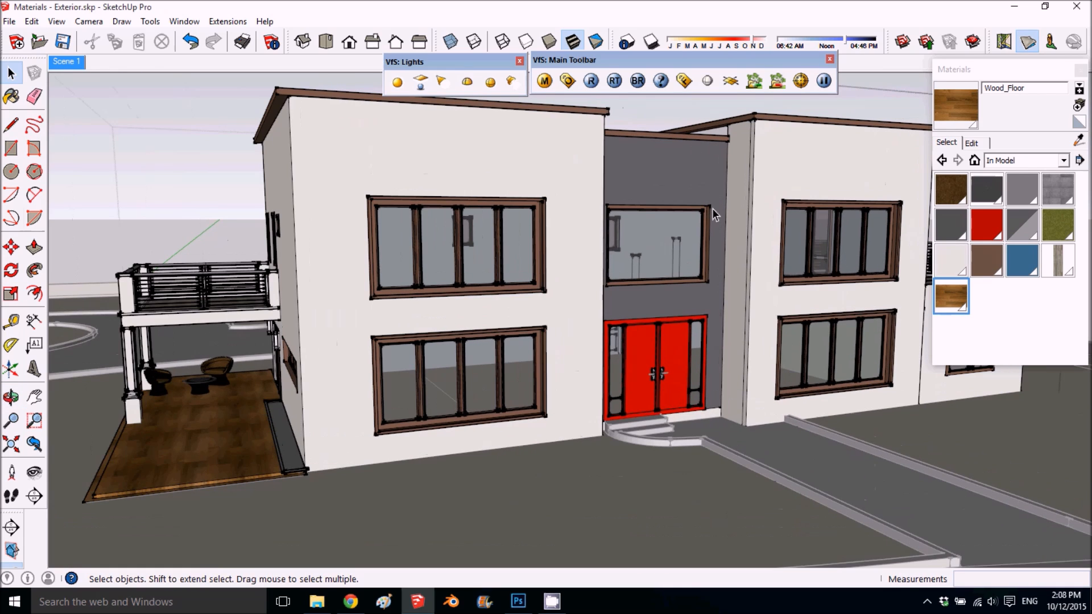
# - Sample the gray material of the wall above the entrance door and rename it Black_Brick
pyautogui.click(1078, 139)
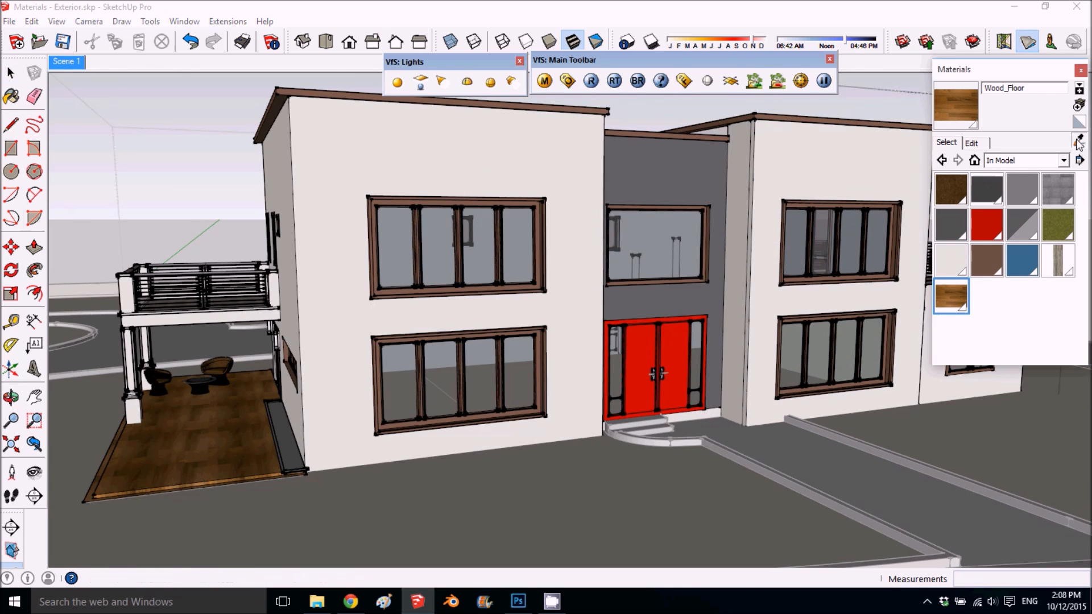
pyautogui.click(711, 177)
pyautogui.click(982, 147)
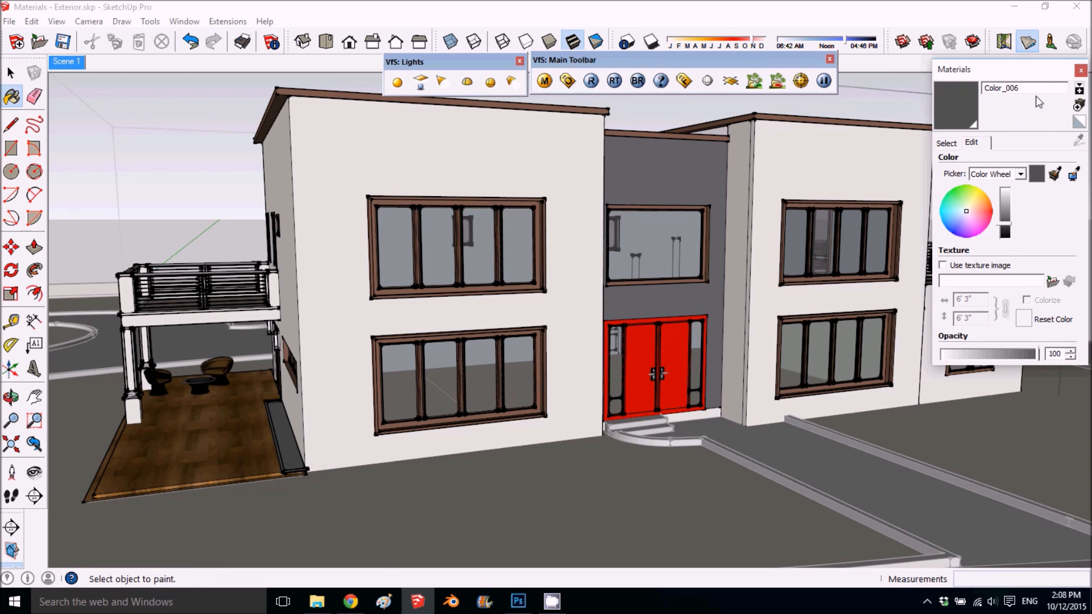
pyautogui.moveTo(1023, 88); pyautogui.dragTo(931, 98)
pyautogui.write('bl')
pyautogui.press('BackSpace')
pyautogui.write('ack B')
pyautogui.press('BackSpace')
pyautogui.press('BackSpace')
pyautogui.write('_Brick')
# - Open the texture image chooser for Black_Brick and look through the images in the marbel folder
pyautogui.click(1052, 282)
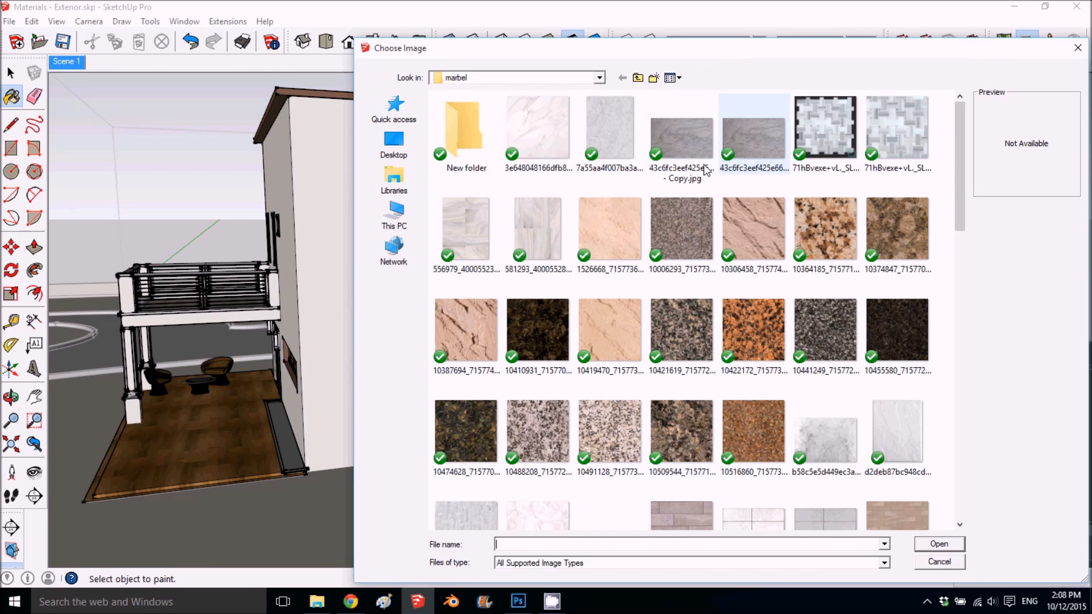
pyautogui.scroll(-6, 626, 435)
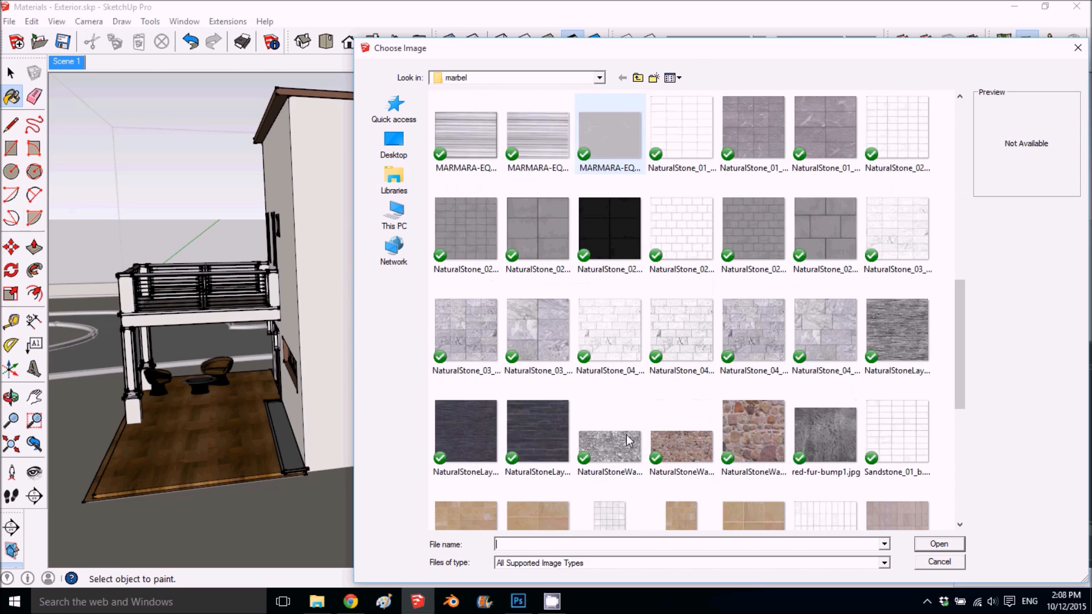
pyautogui.scroll(6, 626, 435)
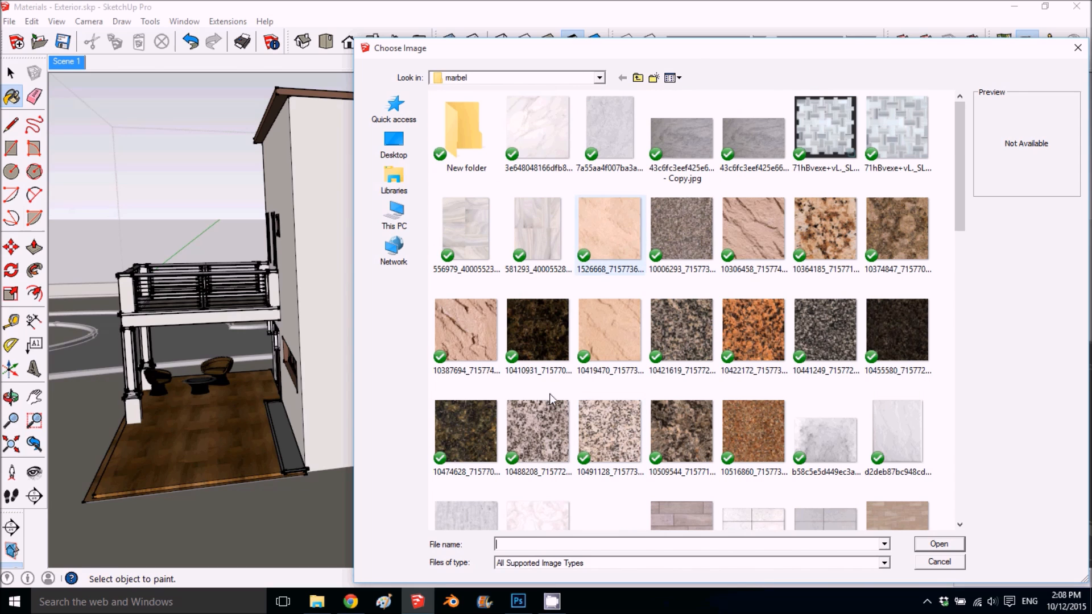
# - Switch to Chrome and look over the texture categories on textures.com as a source of material images
pyautogui.click(350, 601)
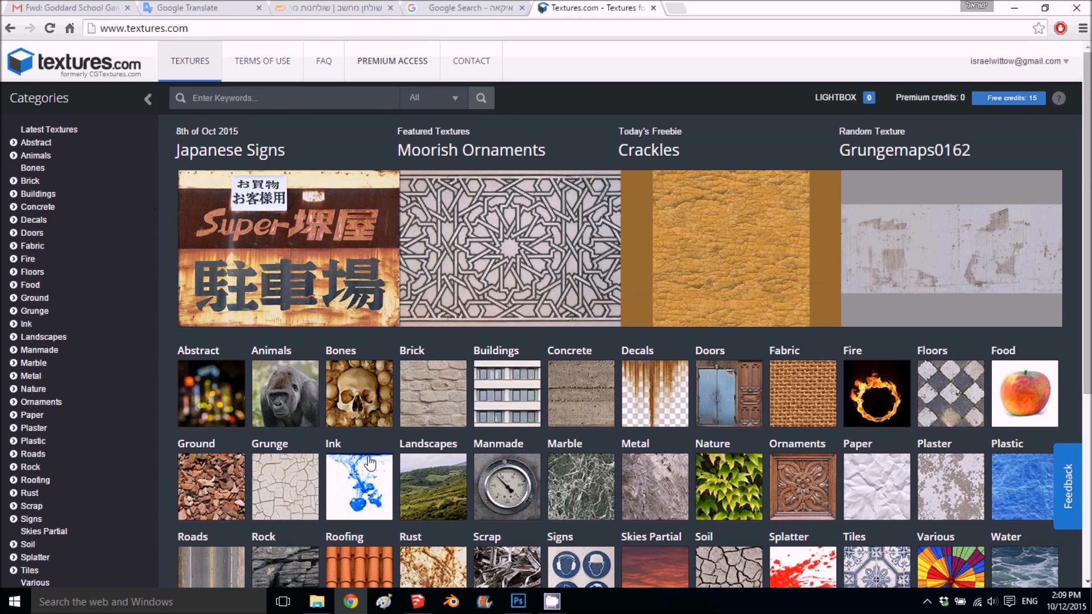
pyautogui.scroll(-3, 437, 431)
pyautogui.scroll(2, 451, 433)
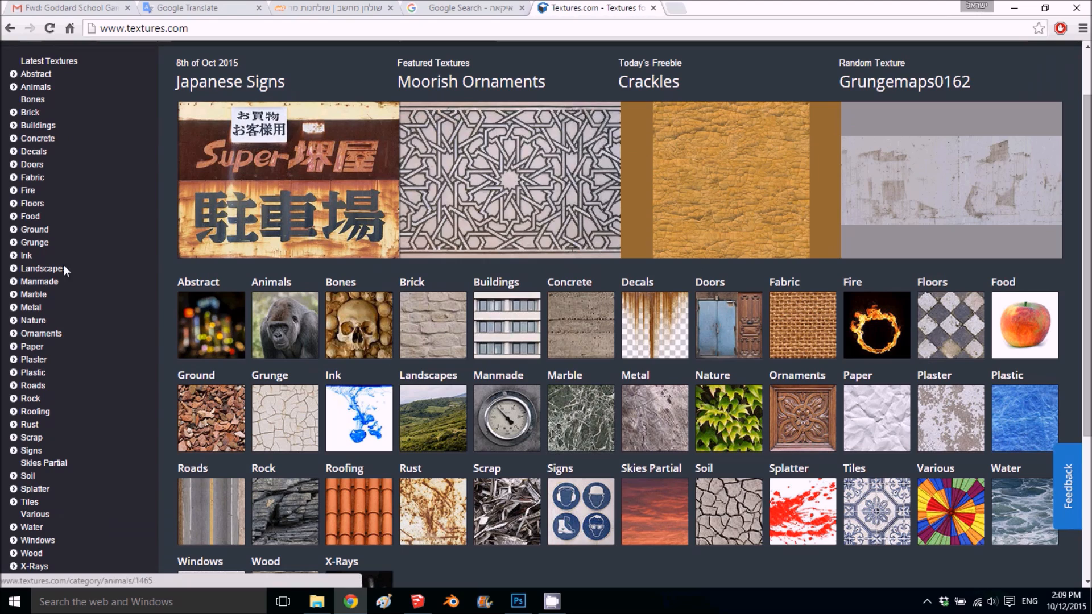
pyautogui.click(314, 605)
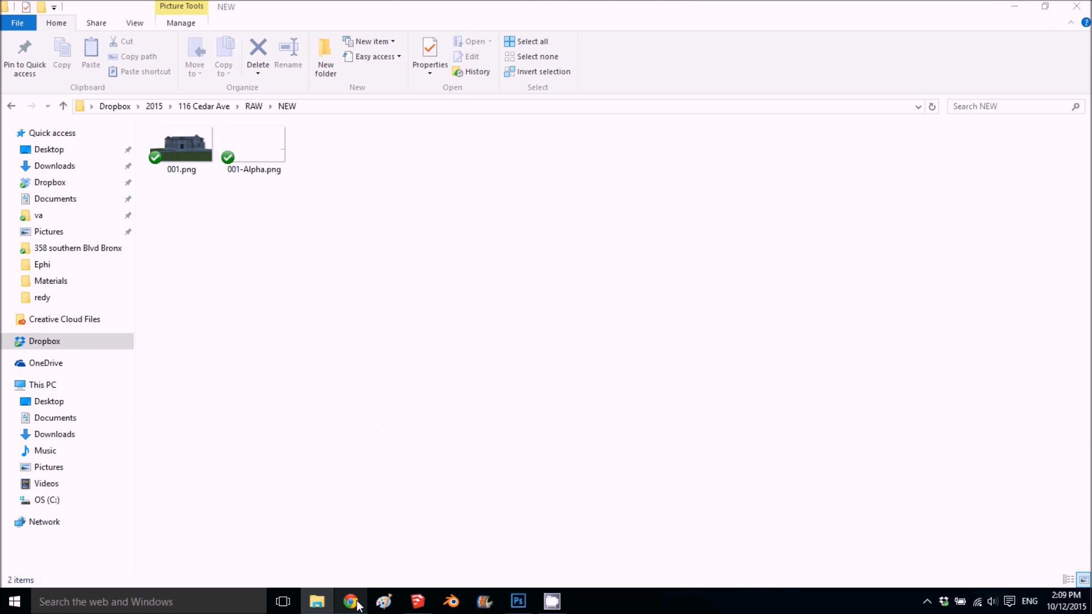
pyautogui.click(350, 602)
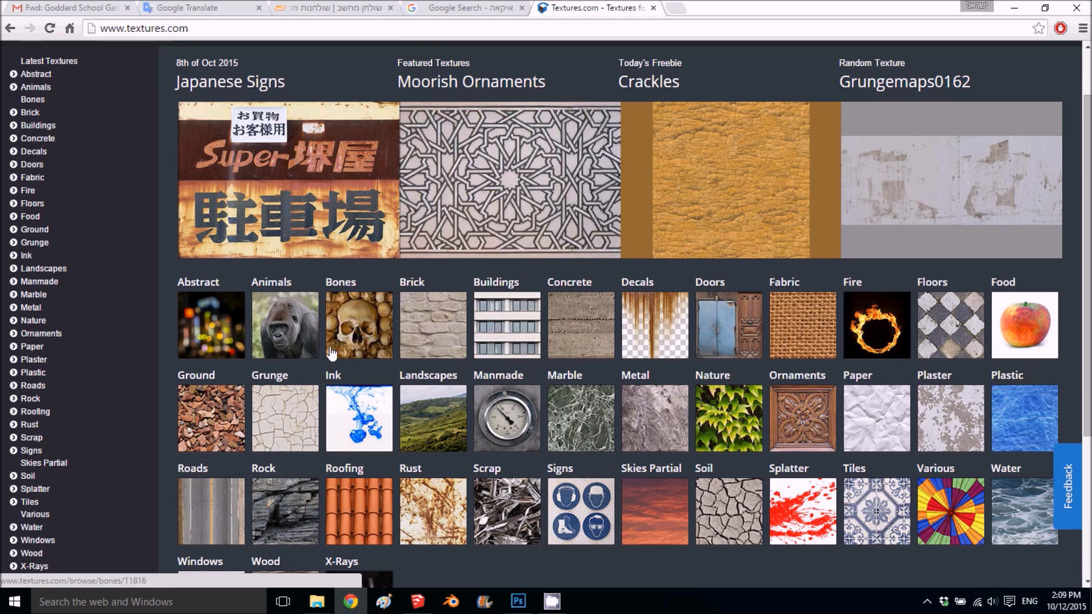
pyautogui.click(592, 329)
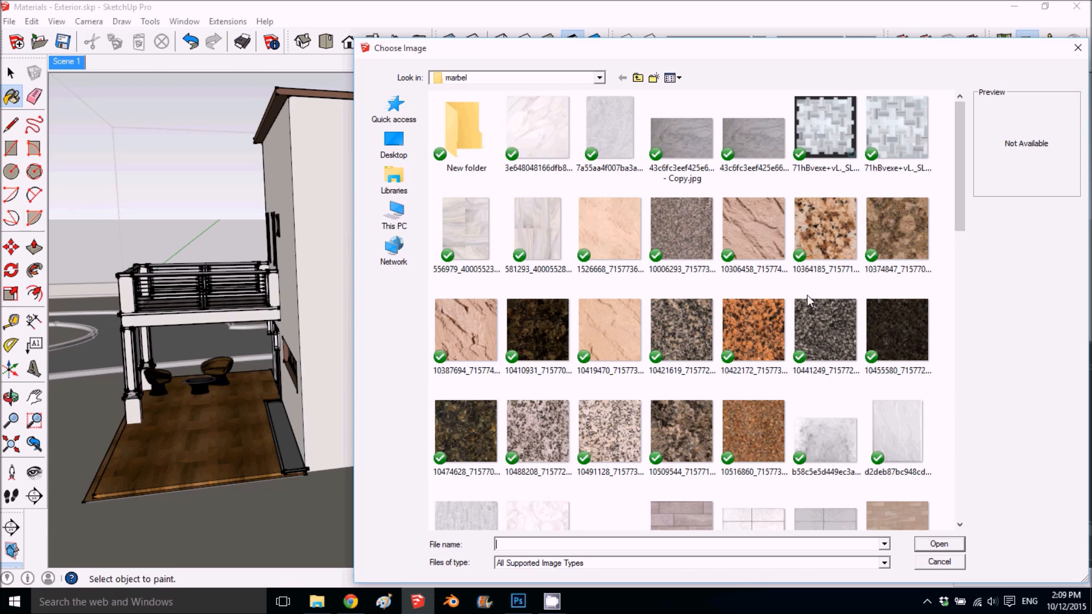
# - Load BrickLargeBrown0020_2_S-bm.jpg from the brick folder as the texture image of Black_Brick
pyautogui.click(637, 78)
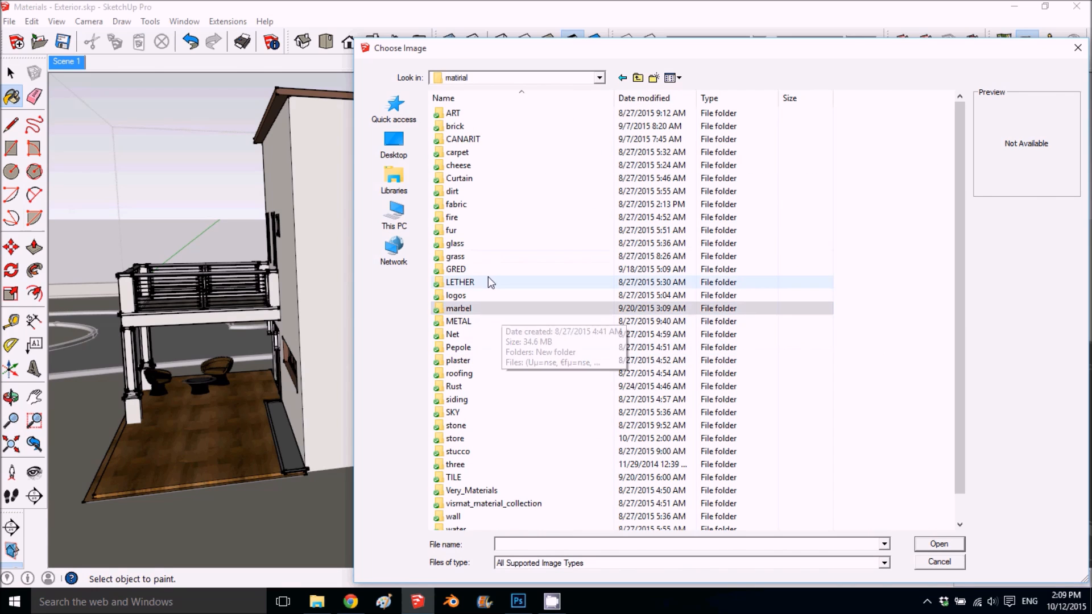
pyautogui.doubleClick(477, 126)
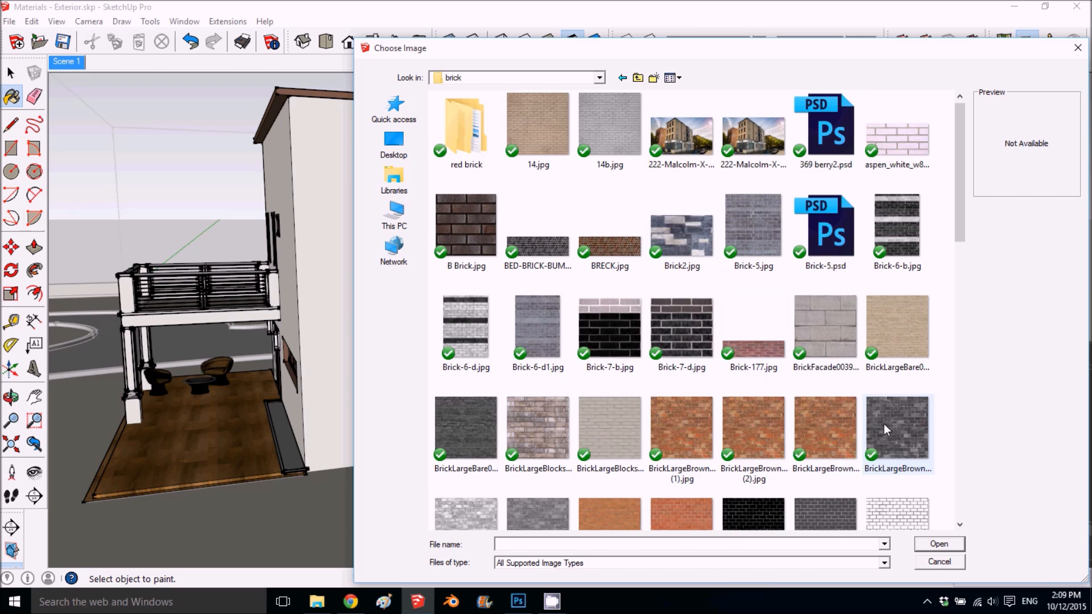
pyautogui.scroll(-3, 884, 424)
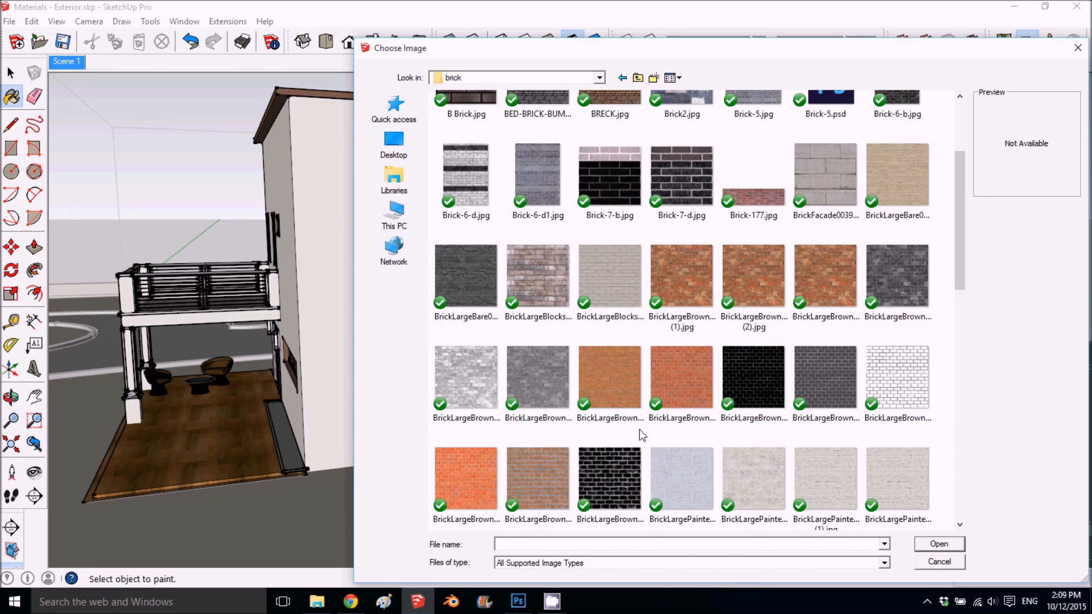
pyautogui.scroll(-3, 582, 428)
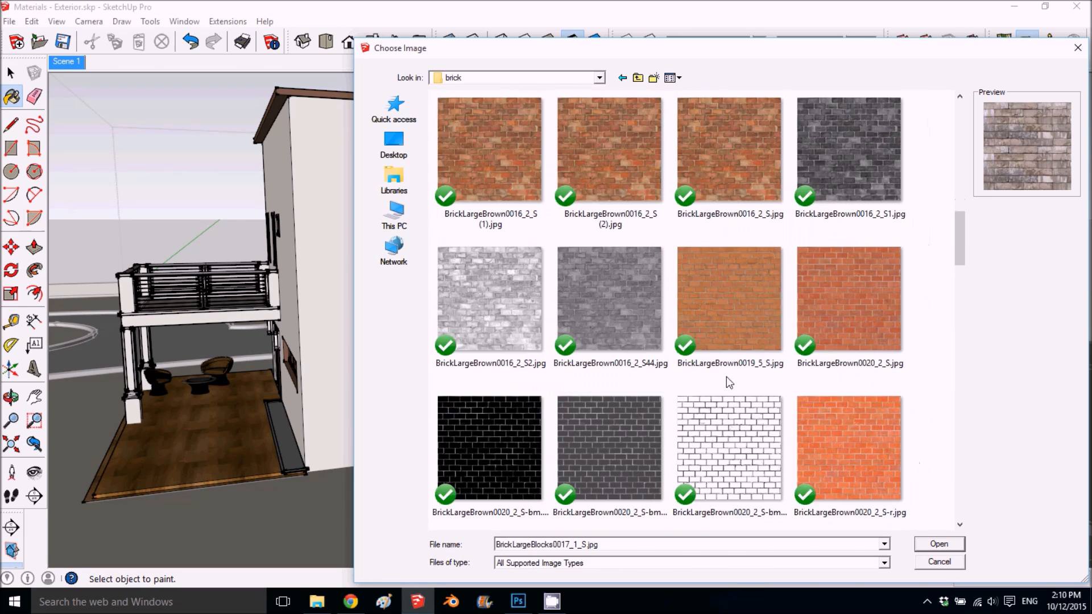
pyautogui.click(507, 450)
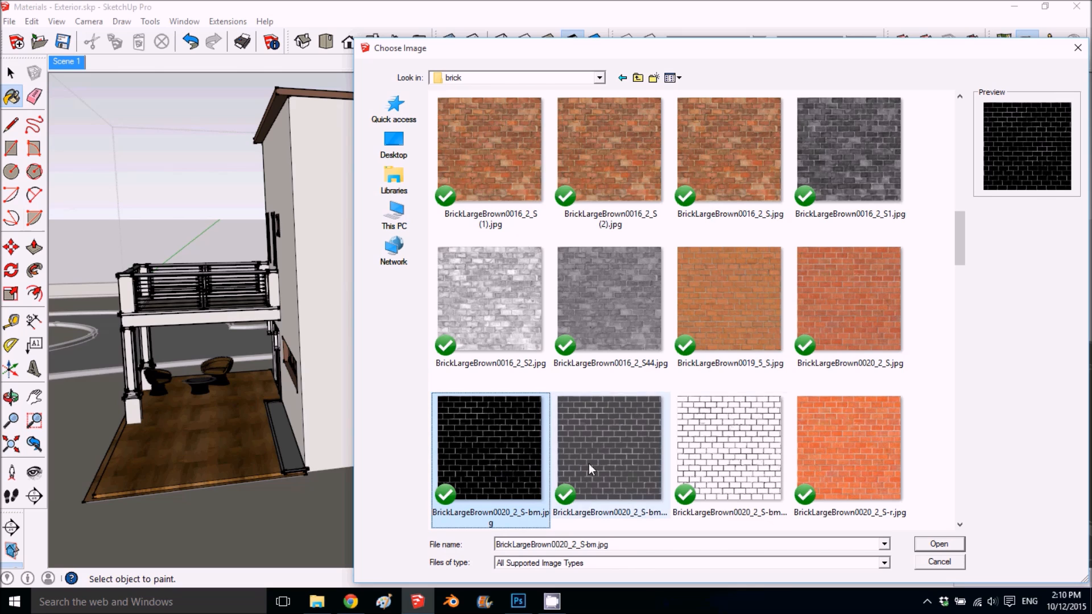
pyautogui.click(939, 544)
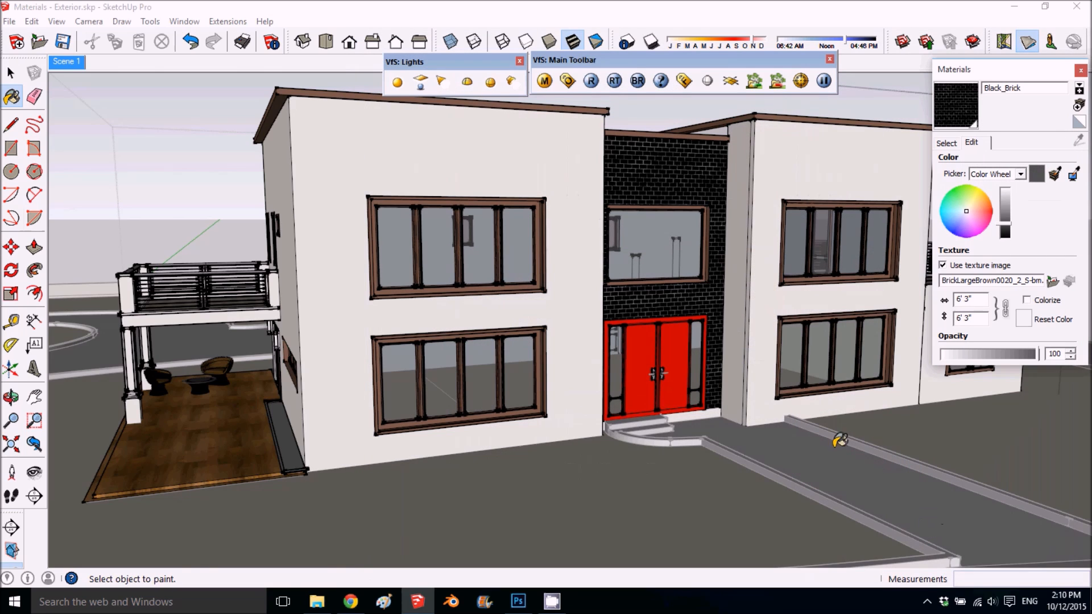
# - Try the Black_Brick texture at a width of 250, followed by 150
pyautogui.click(983, 300)
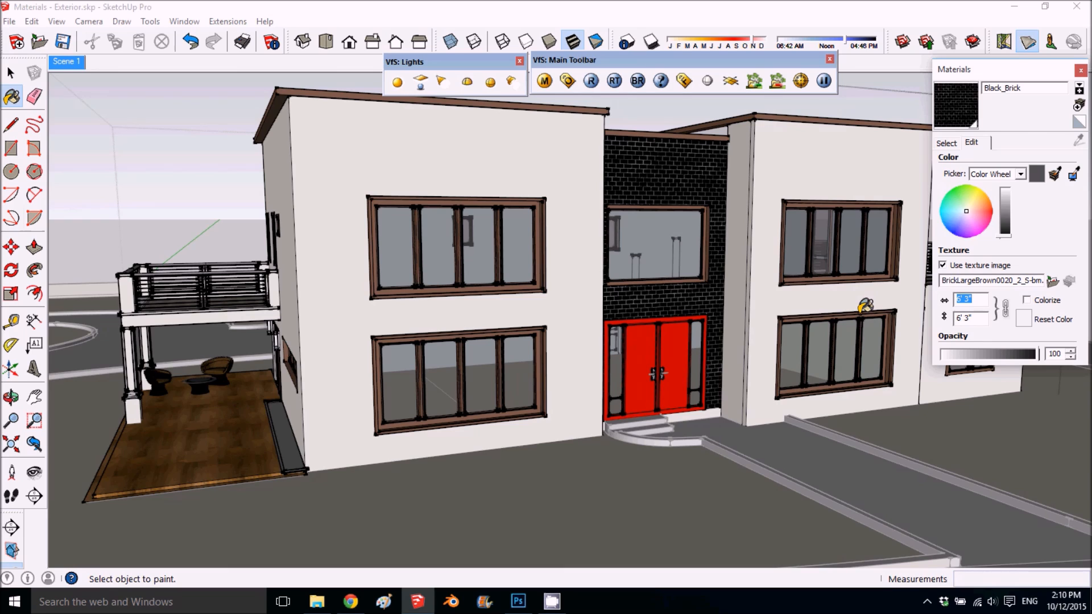
pyautogui.write('250')
pyautogui.press('Return')
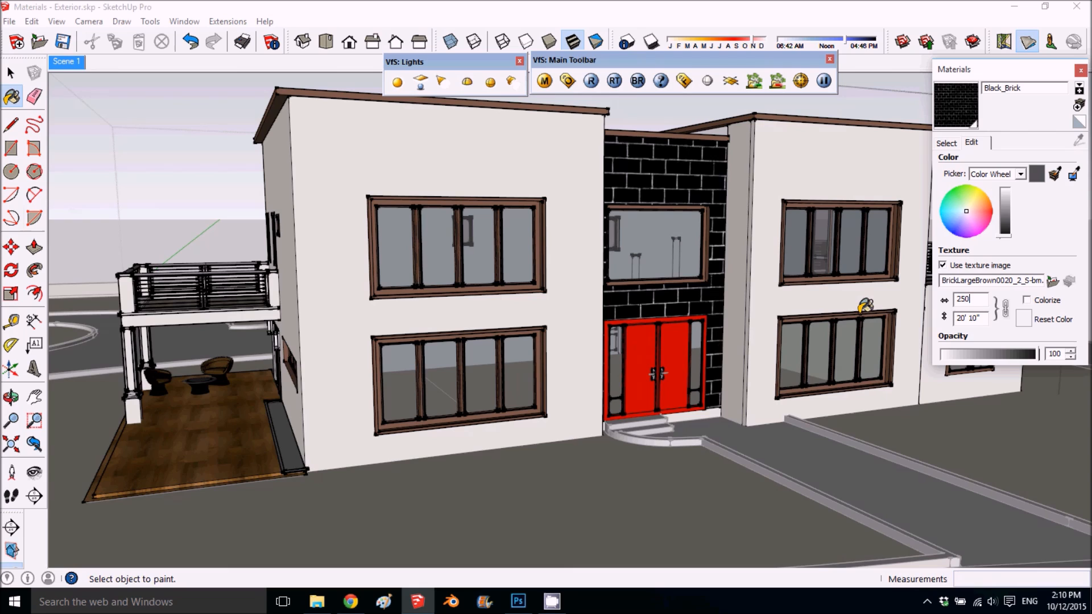
pyautogui.press('BackSpace')
pyautogui.press('BackSpace')
pyautogui.press('BackSpace')
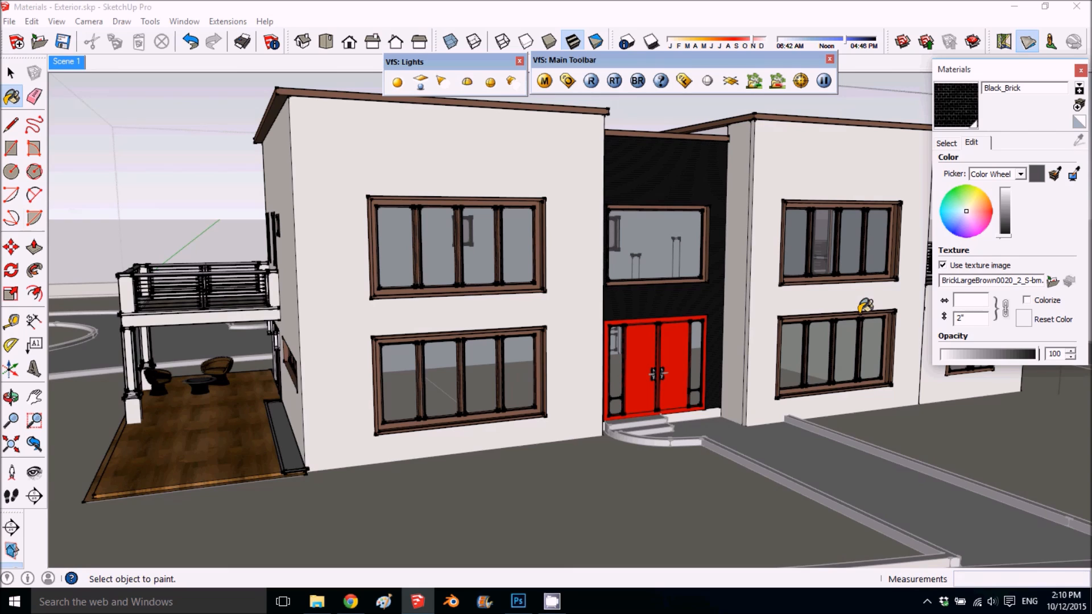
pyautogui.write('150')
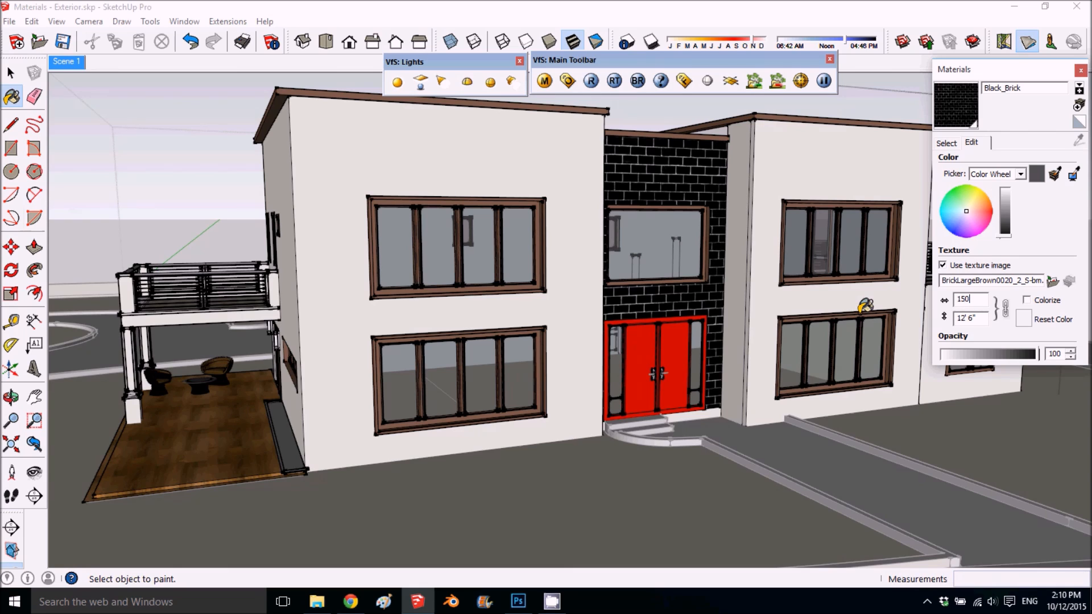
# - Set the Black_Brick texture width to 100 and return to the Scene 1 view after checking the facade
pyautogui.press('BackSpace')
pyautogui.press('BackSpace')
pyautogui.press('BackSpace')
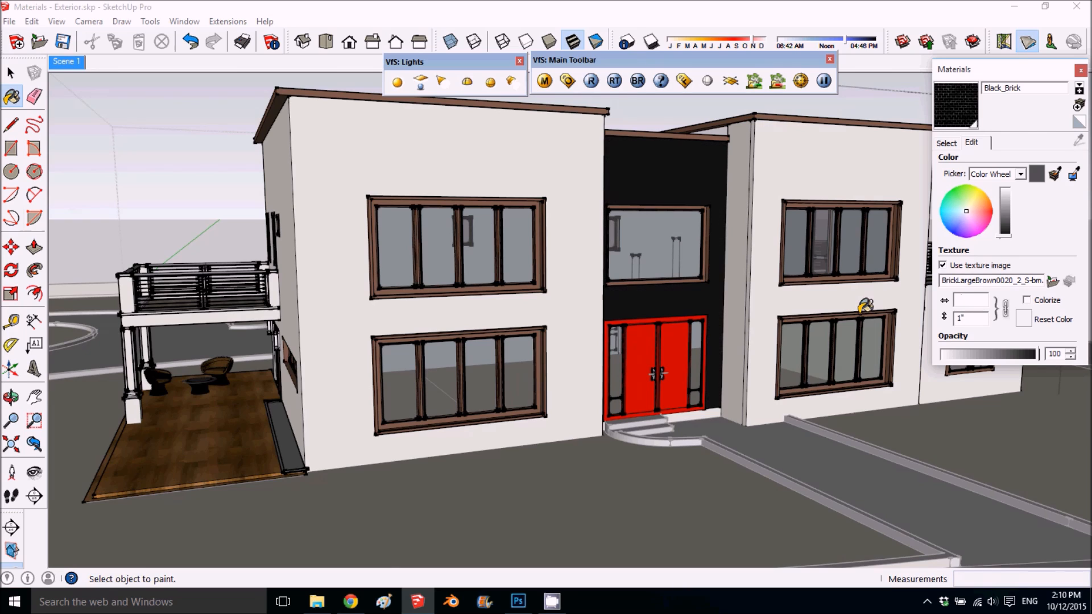
pyautogui.write('100')
pyautogui.moveTo(606, 261); pyautogui.dragTo(574, 210, button='middle')
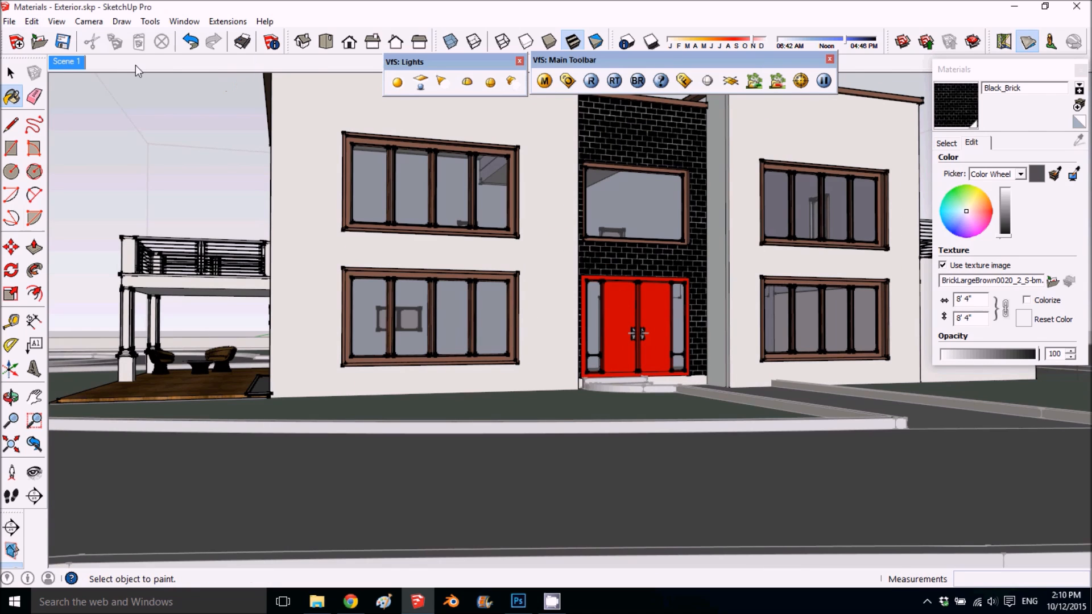
pyautogui.click(67, 62)
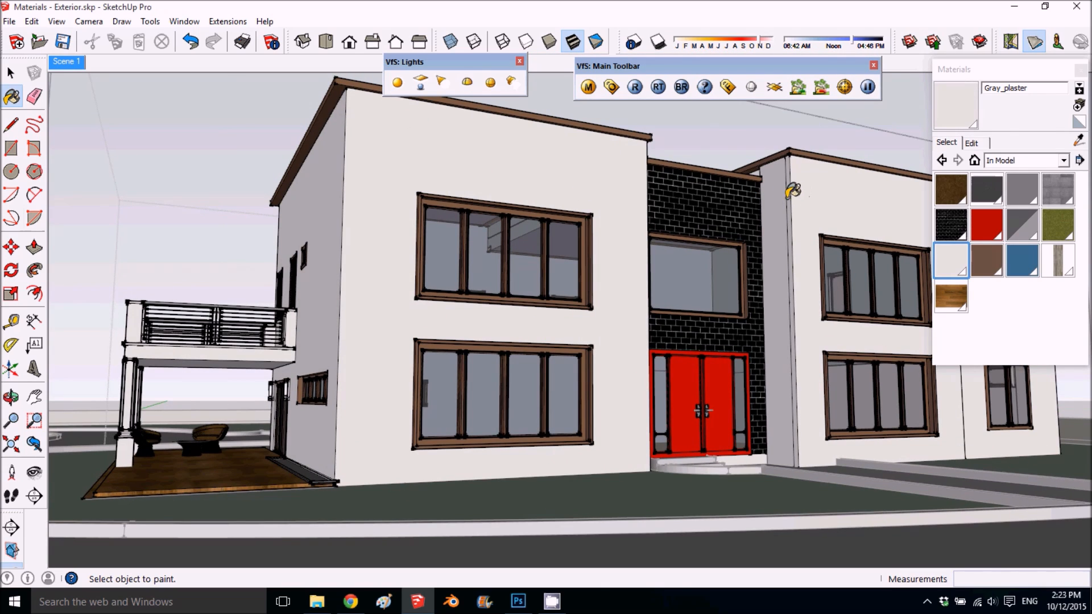
# - Open the V-Ray material editor clear of the window frames, sample Metal_Copper from a frame and preview it
pyautogui.click(588, 87)
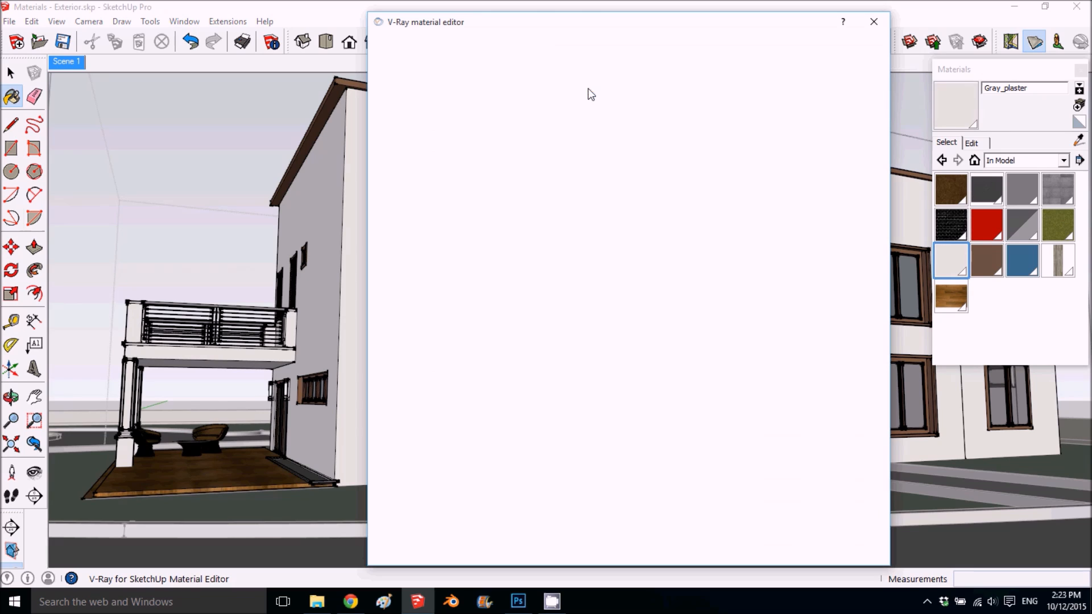
pyautogui.moveTo(602, 23); pyautogui.dragTo(409, 19)
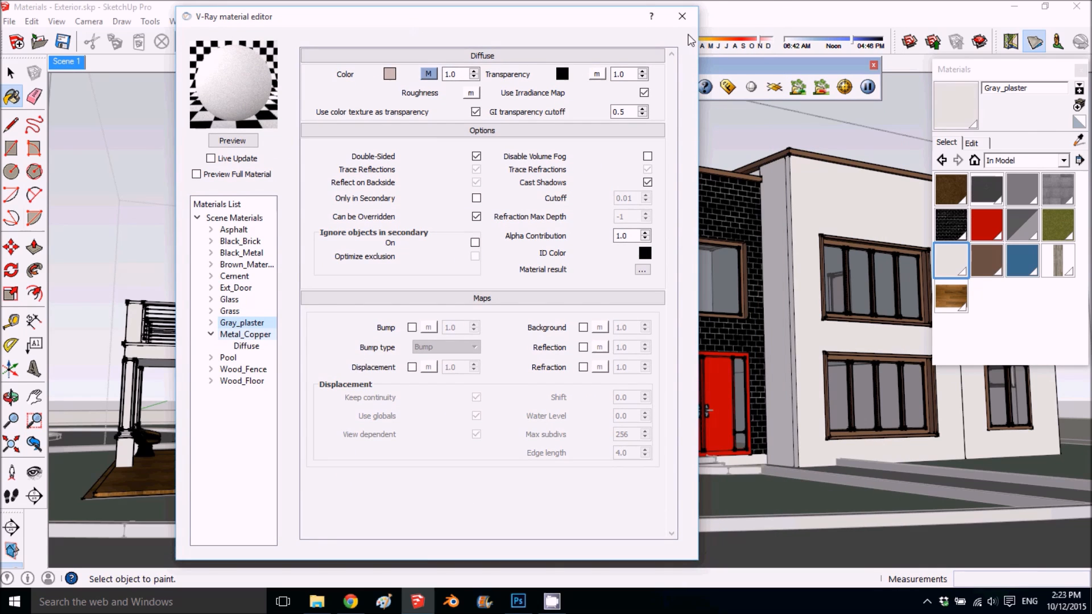
pyautogui.moveTo(602, 14); pyautogui.dragTo(570, 8)
pyautogui.click(1079, 140)
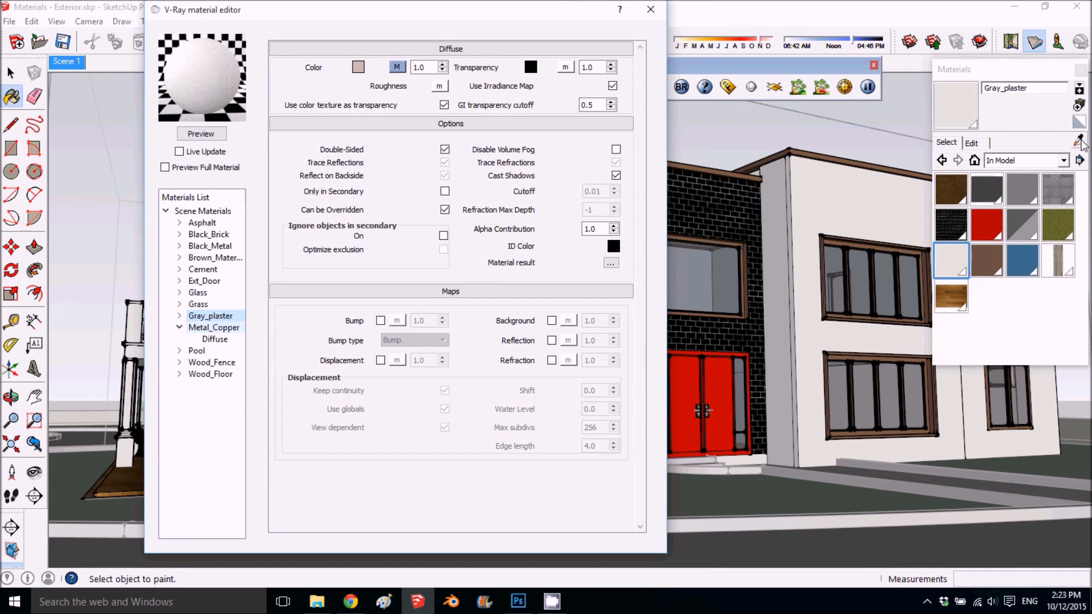
pyautogui.click(924, 255)
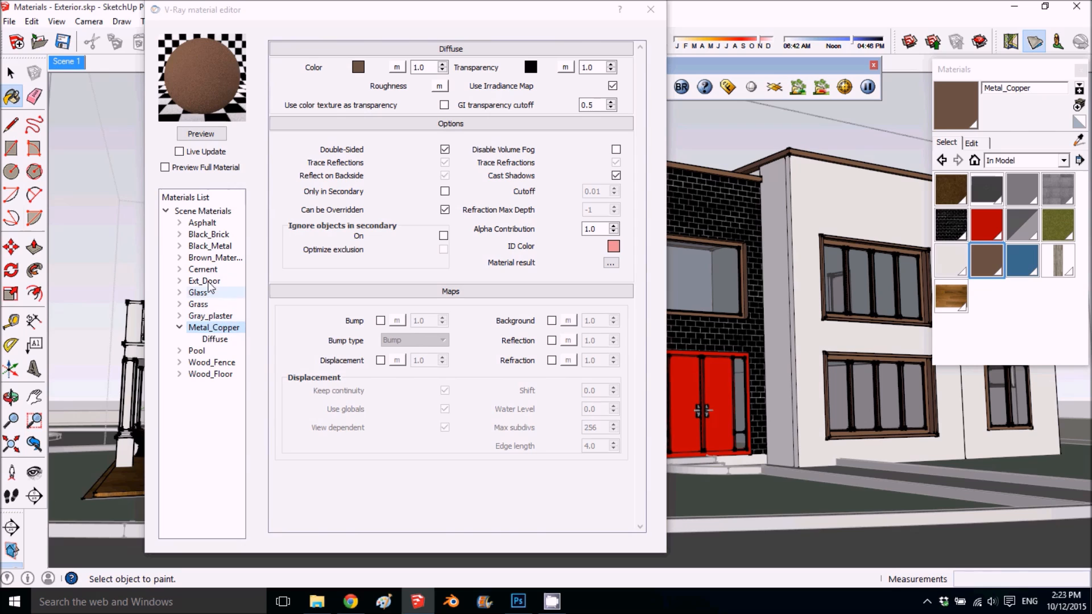
pyautogui.click(200, 133)
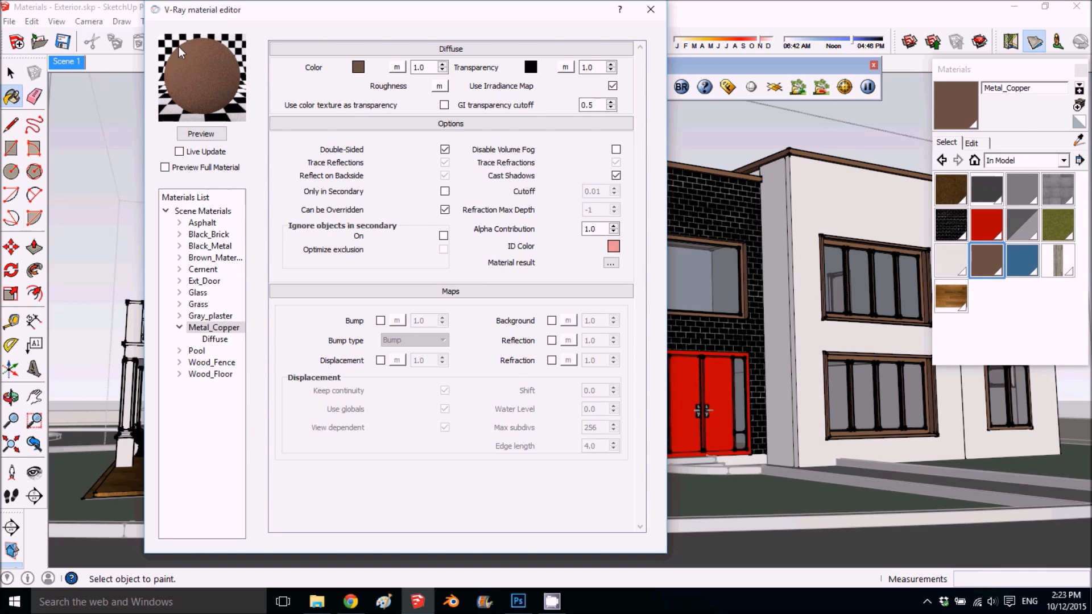
# - Add a Reflection layer to Metal_Copper, refresh its preview with Live Update off, and leave the Reflection settings expanded
pyautogui.rightClick(212, 330)
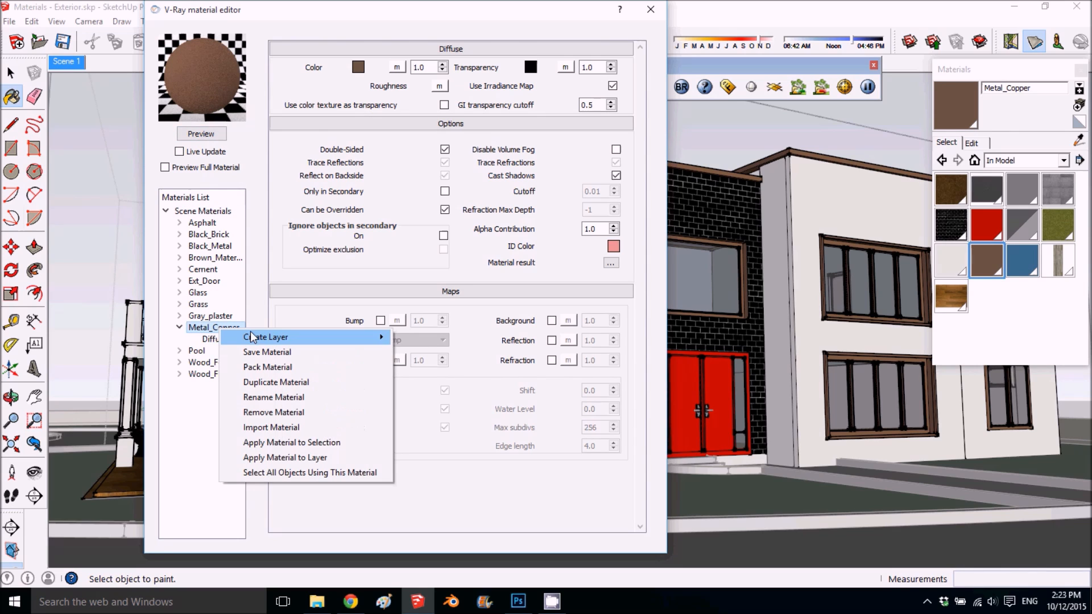
pyautogui.click(211, 328)
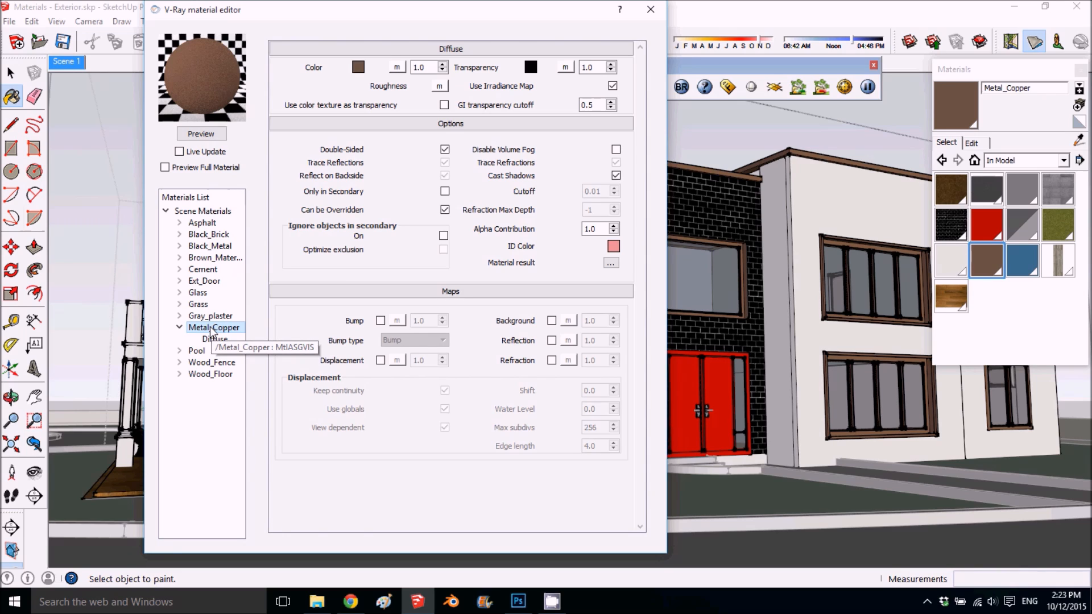
pyautogui.rightClick(211, 331)
pyautogui.moveTo(251, 340)
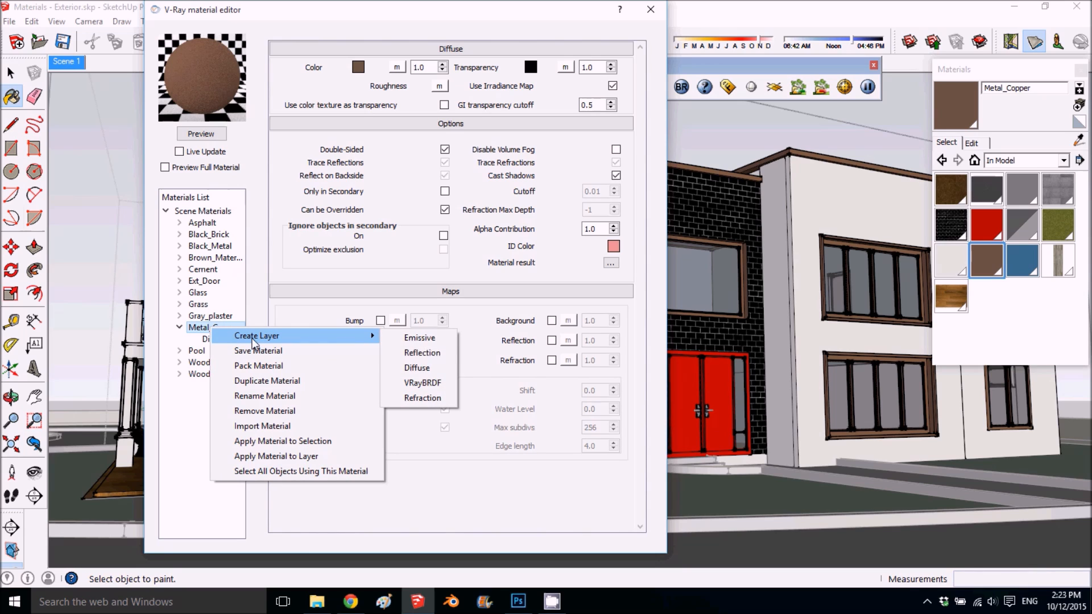
pyautogui.click(443, 355)
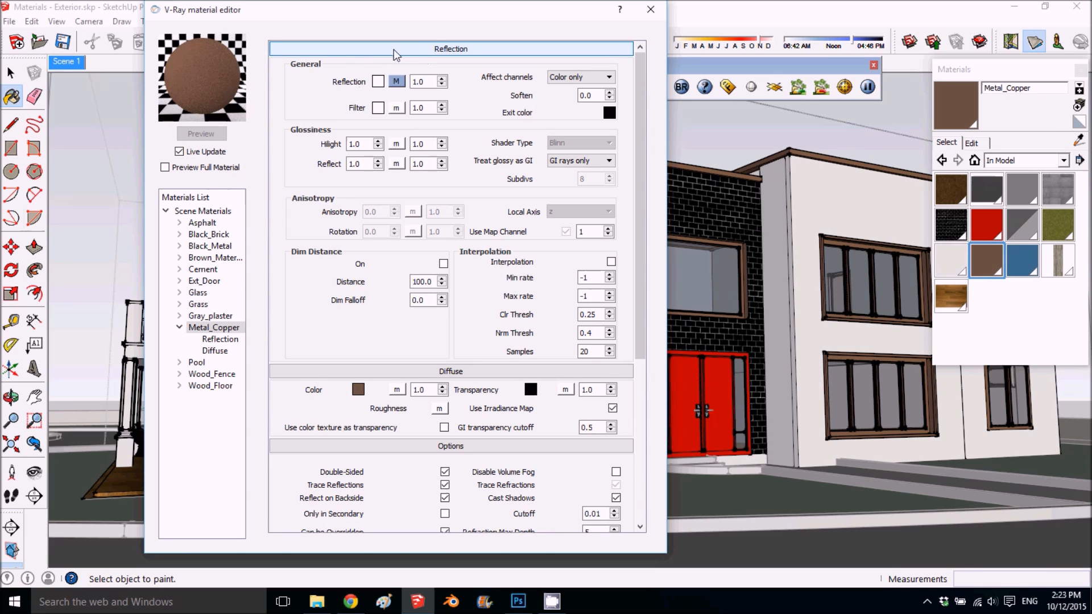
pyautogui.click(180, 152)
pyautogui.click(201, 134)
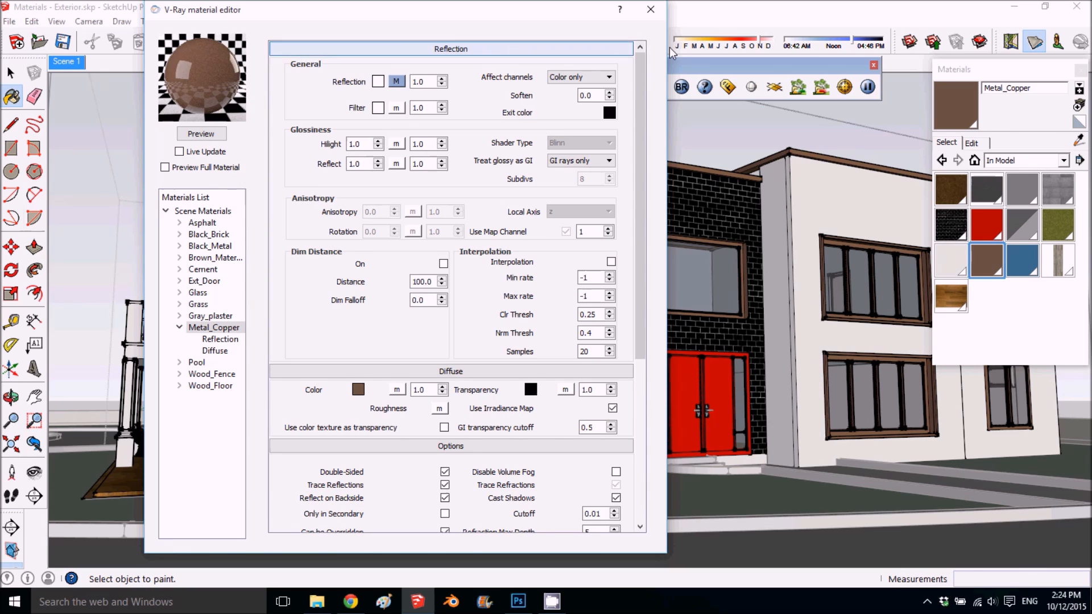
pyautogui.click(439, 50)
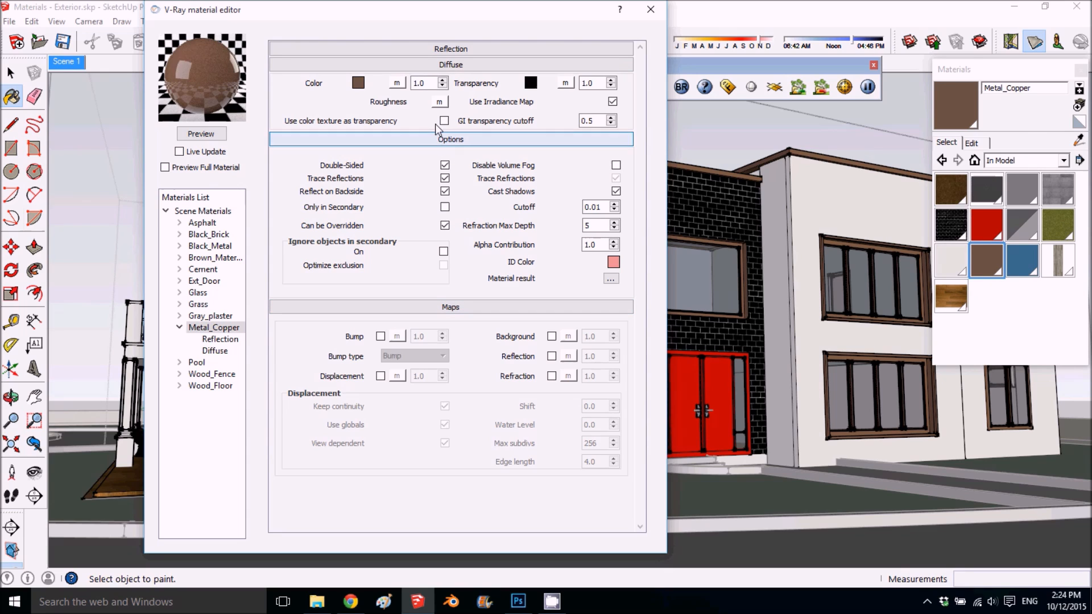
pyautogui.click(448, 49)
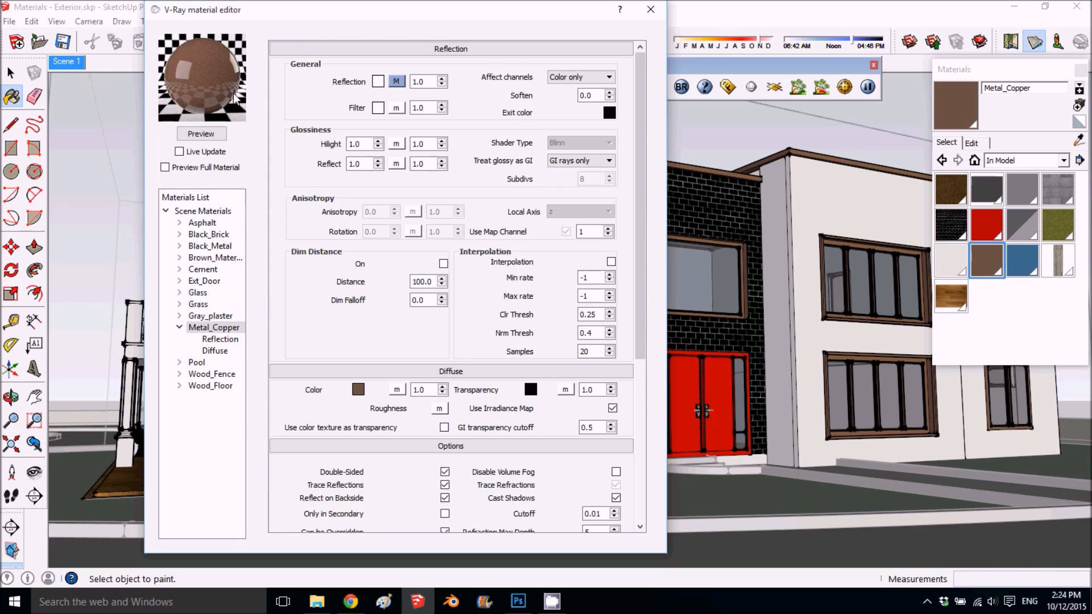
# - Set the IOR of Metal_Copper's Fresnel reflection map to 3 and refresh the material preview
pyautogui.click(396, 83)
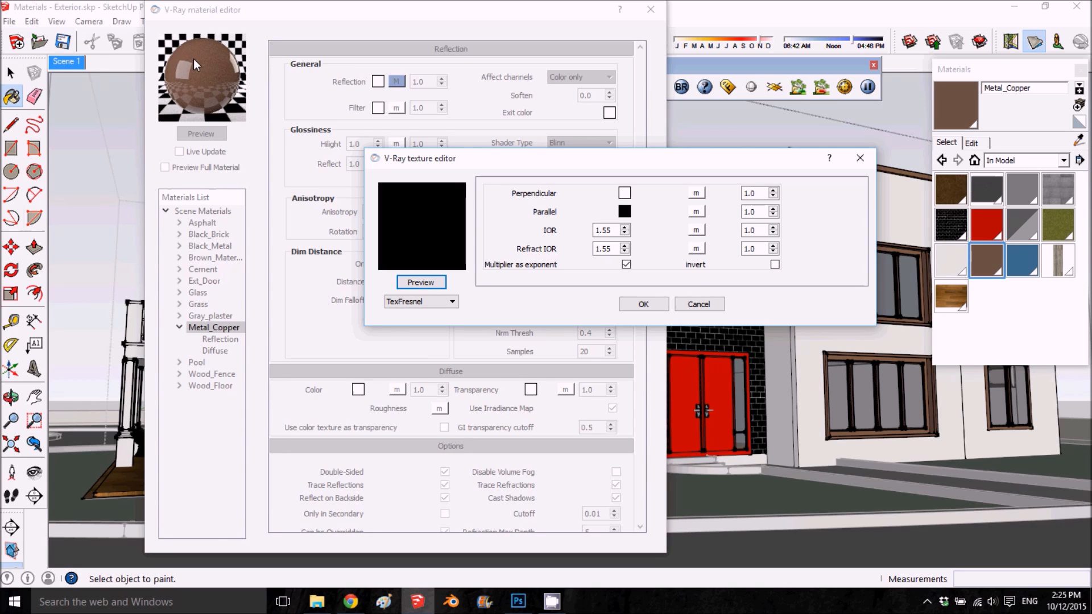
pyautogui.doubleClick(614, 230)
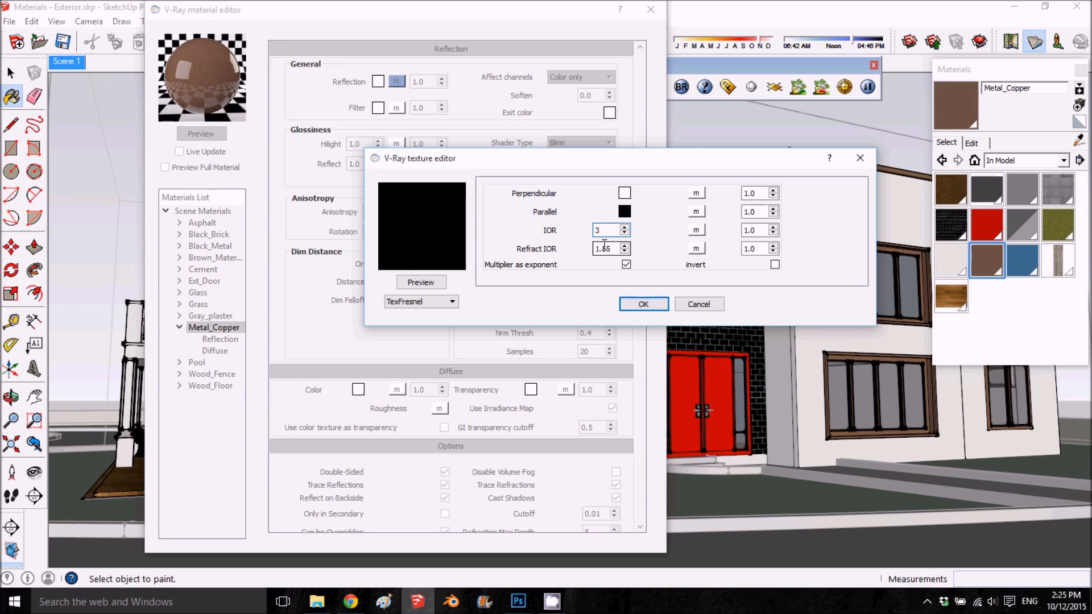
pyautogui.click(655, 303)
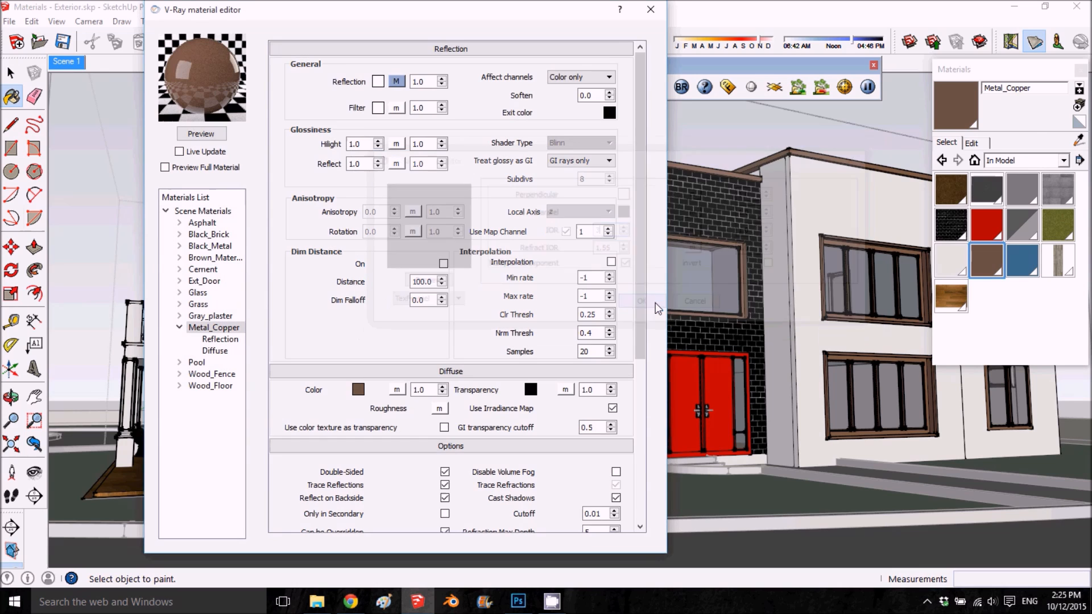
pyautogui.click(220, 133)
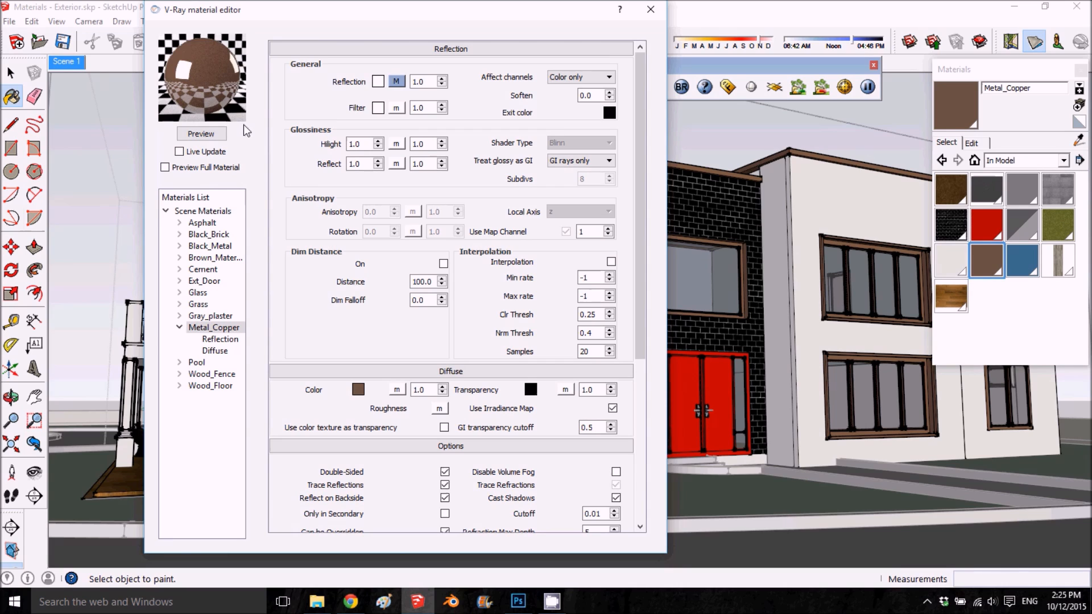
# - Give Metal_Copper's reflection a pale yellow-orange filter color and refresh the preview
pyautogui.click(377, 110)
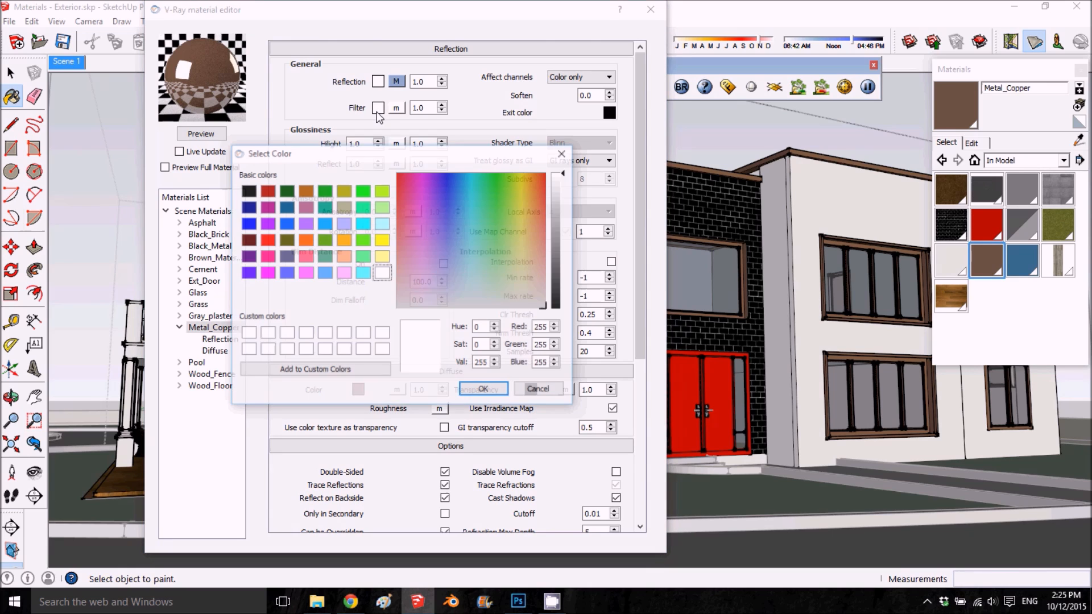
pyautogui.moveTo(534, 249); pyautogui.dragTo(535, 249)
pyautogui.moveTo(535, 250)
pyautogui.mouseDown()
pyautogui.moveTo(535, 236)
pyautogui.moveTo(531, 250)
pyautogui.mouseUp()
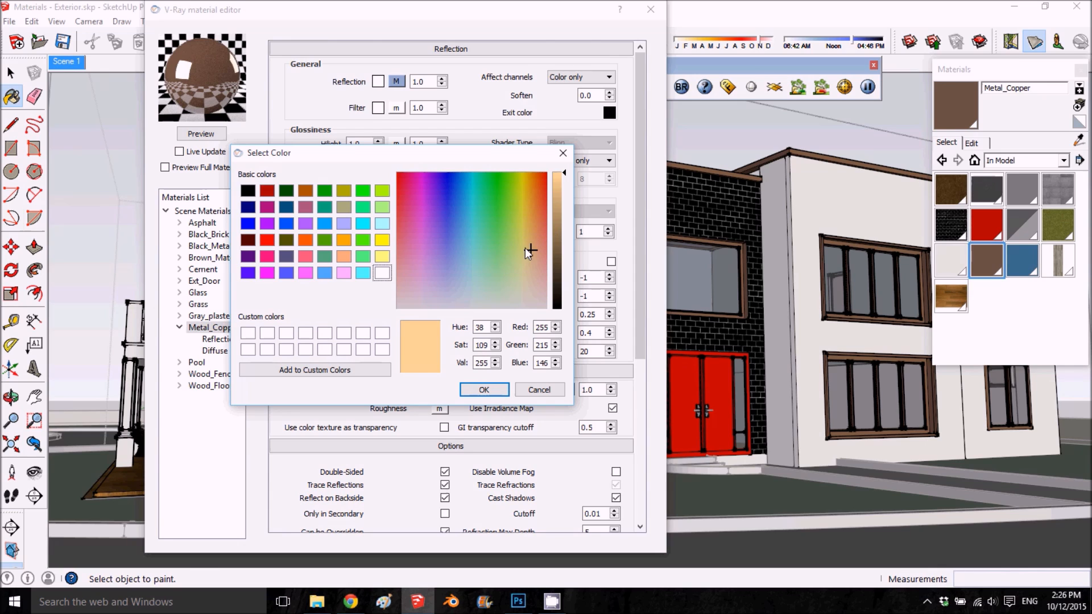
pyautogui.moveTo(529, 248); pyautogui.dragTo(529, 248)
pyautogui.click(485, 389)
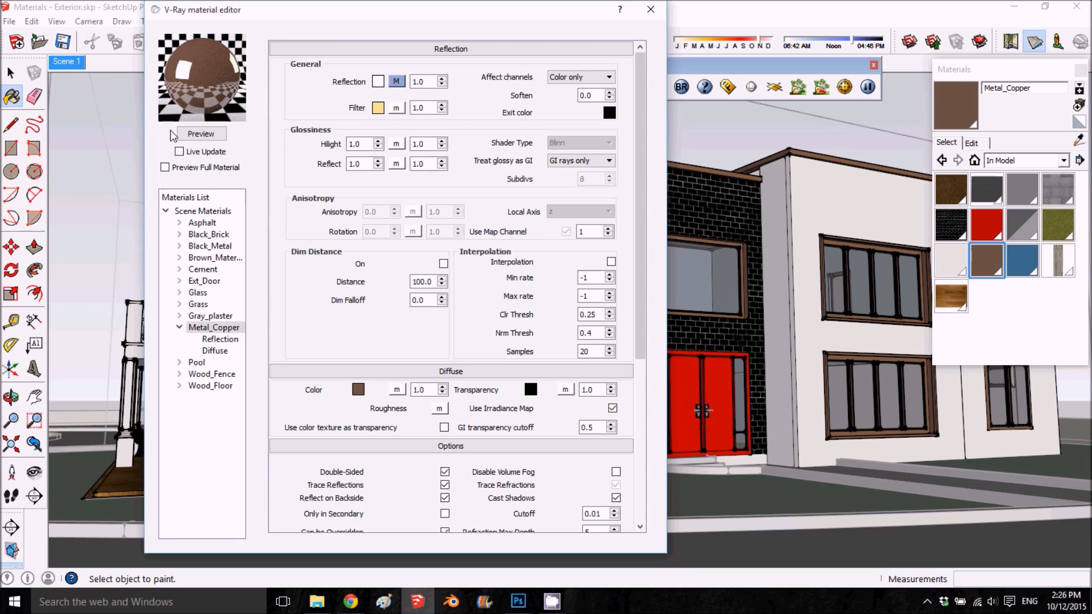
pyautogui.click(201, 134)
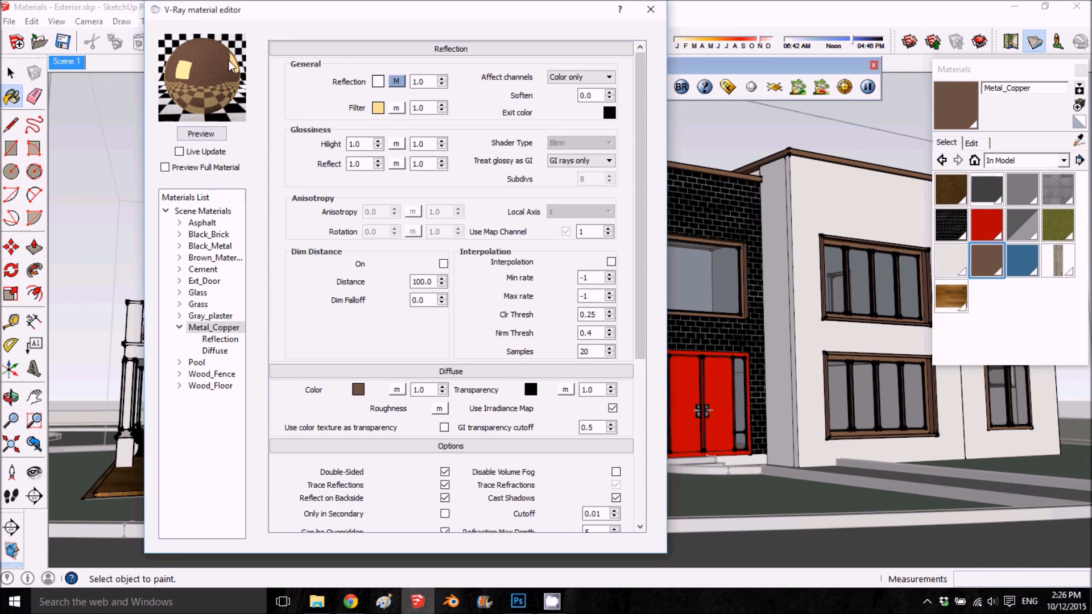
# - Set both the Hilight and Reflect glossiness of Metal_Copper to 0.65 and refresh the preview
pyautogui.moveTo(364, 146); pyautogui.dragTo(342, 146)
pyautogui.write('.65')
pyautogui.doubleClick(364, 164)
pyautogui.write('.6')
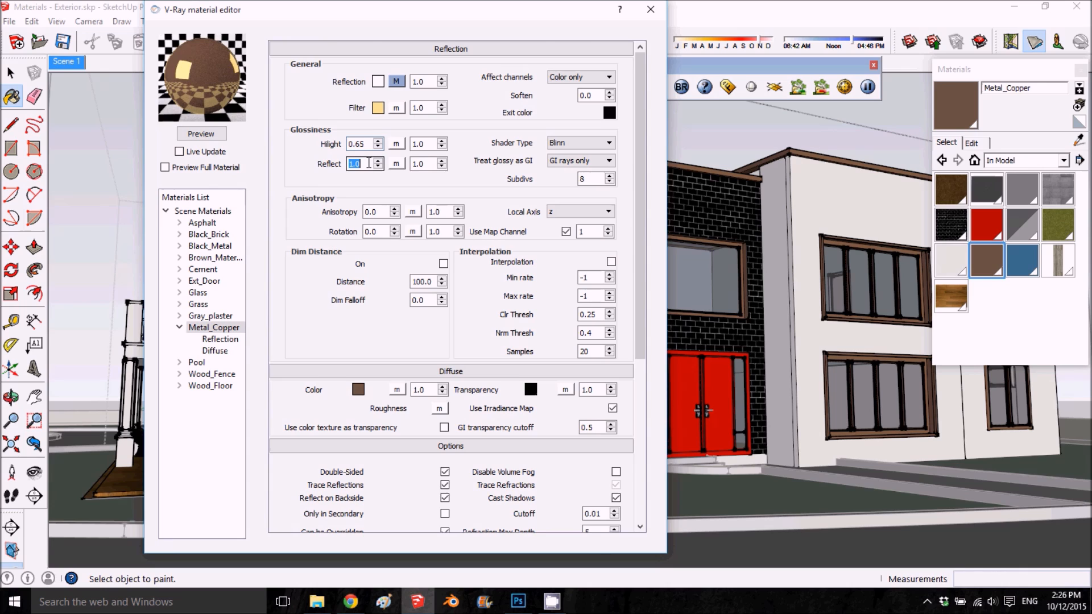
pyautogui.write('5')
pyautogui.click(197, 134)
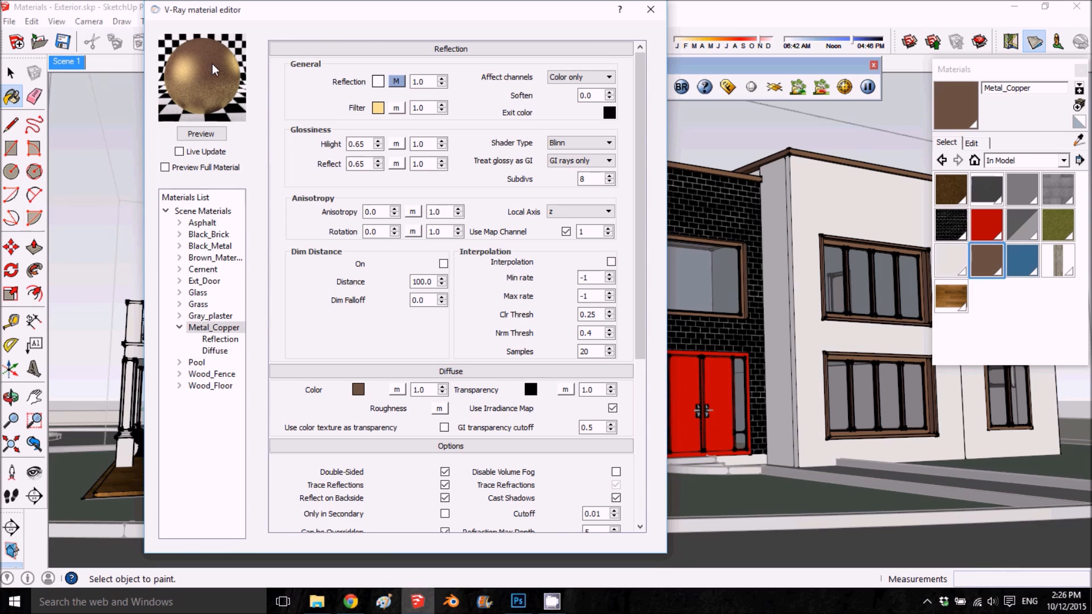
# - Set the reflection Subdivs of Metal_Copper to 25 and refresh the preview
pyautogui.click(590, 178)
pyautogui.moveTo(590, 179); pyautogui.dragTo(570, 188)
pyautogui.click(190, 130)
# - Review Metal_Copper's remaining Options and Maps settings, and collapse the Reflection, Diffuse and Options sections
pyautogui.scroll(-3, 520, 322)
pyautogui.scroll(-2, 517, 316)
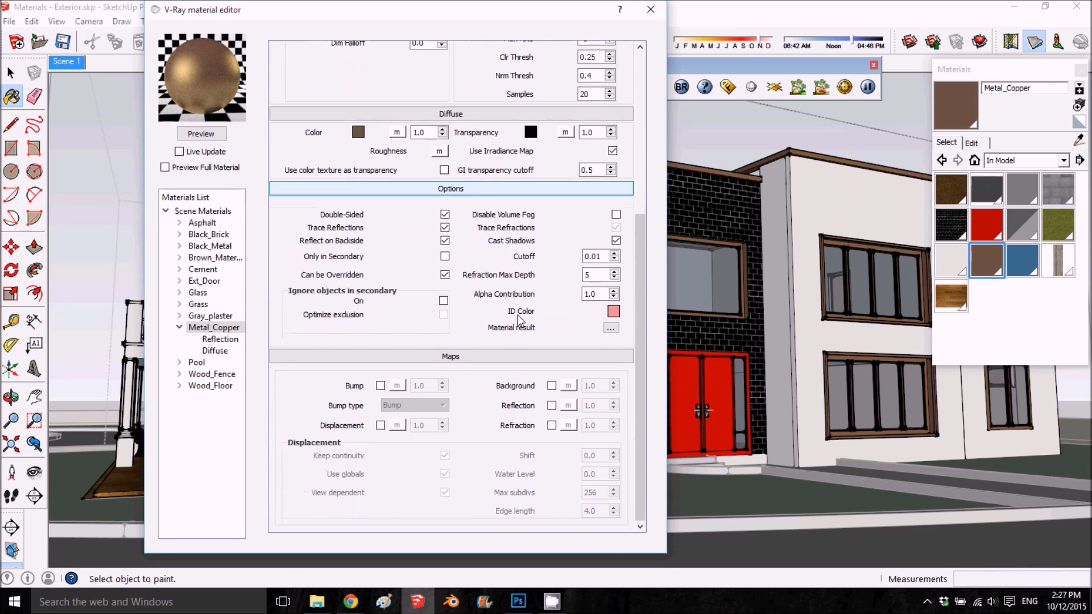
pyautogui.scroll(3, 559, 99)
pyautogui.scroll(1, 558, 94)
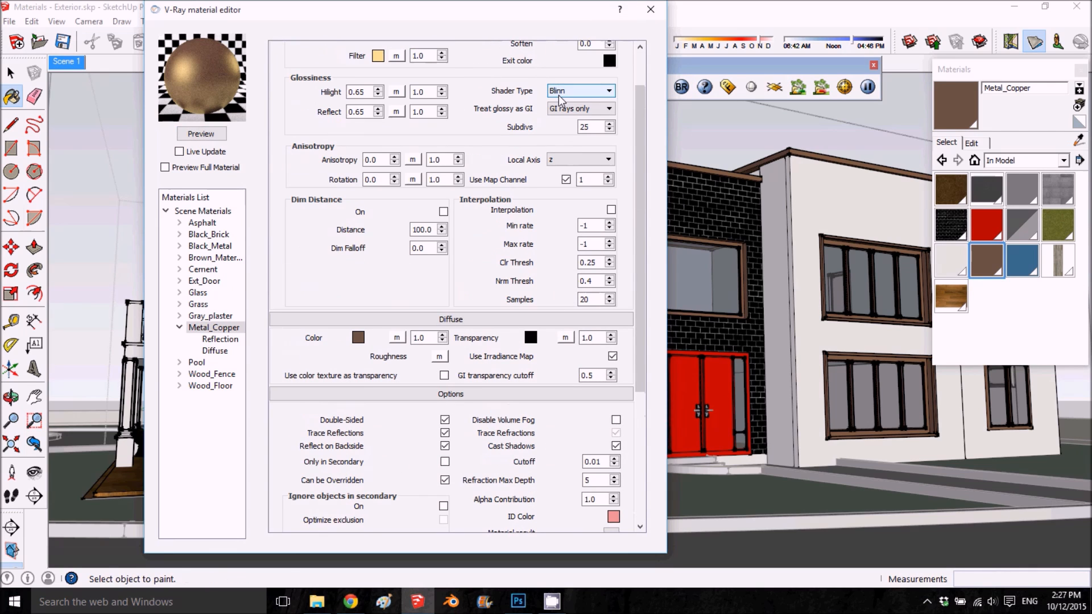
pyautogui.scroll(1, 543, 77)
pyautogui.click(527, 47)
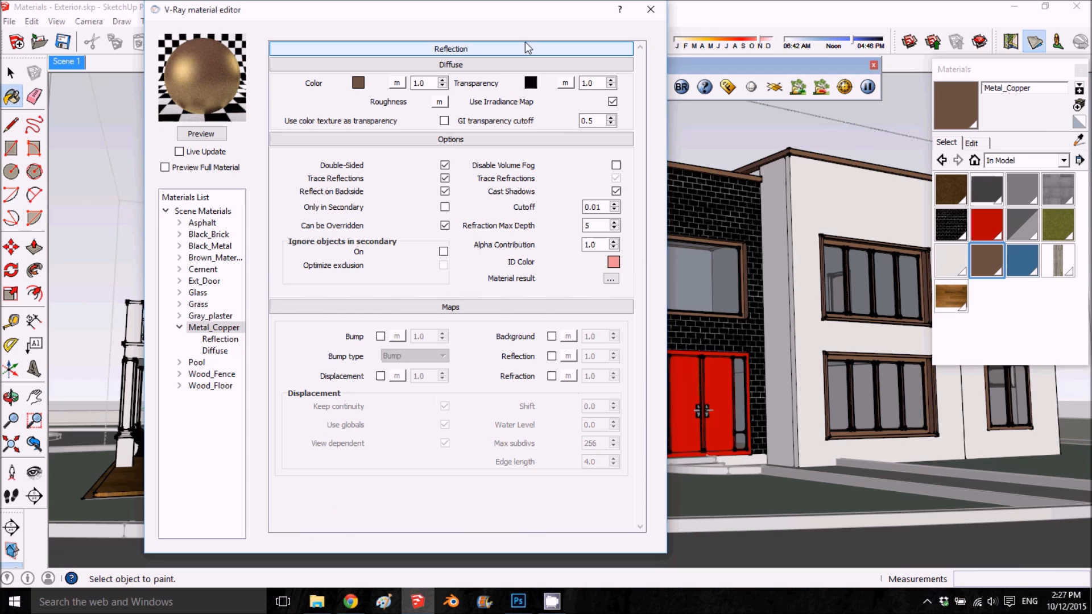
pyautogui.click(514, 64)
pyautogui.click(512, 81)
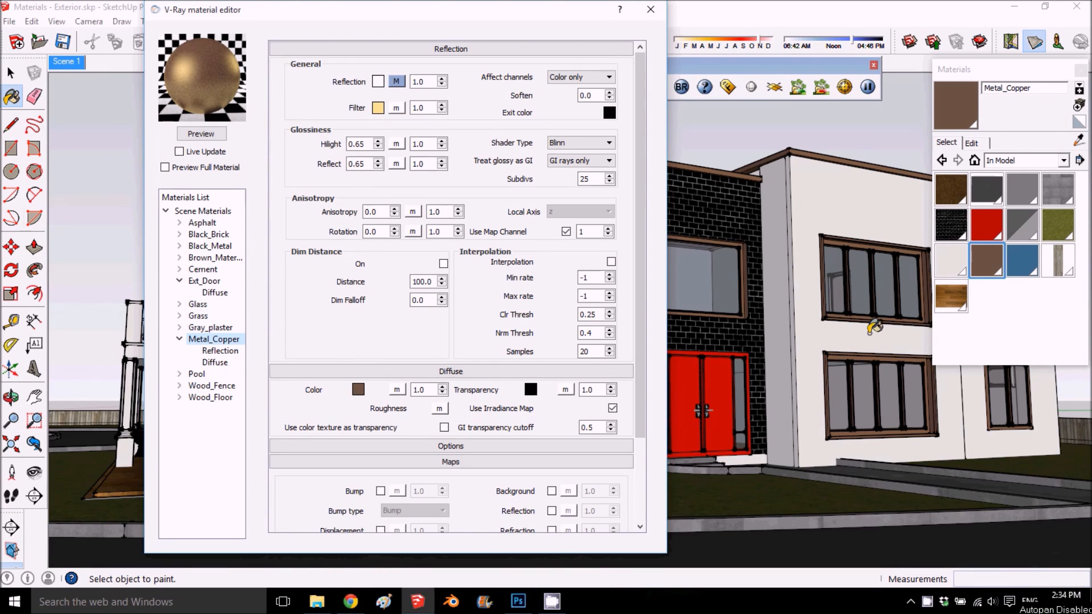
# - Sample Ext_Door from the red front door, add a Reflection layer to it and refresh its preview
pyautogui.click(1079, 141)
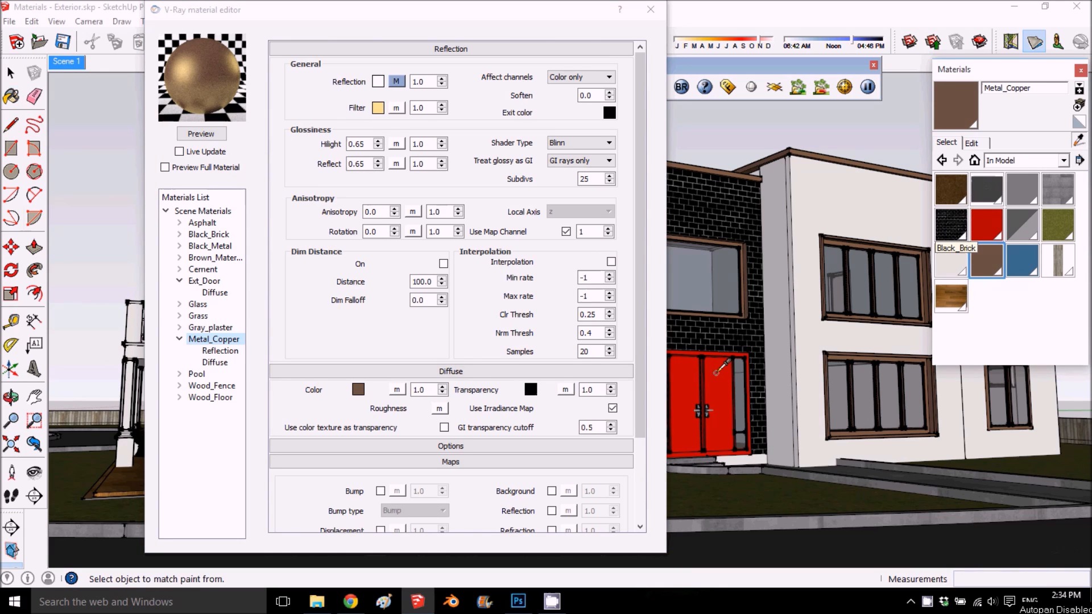
pyautogui.click(719, 372)
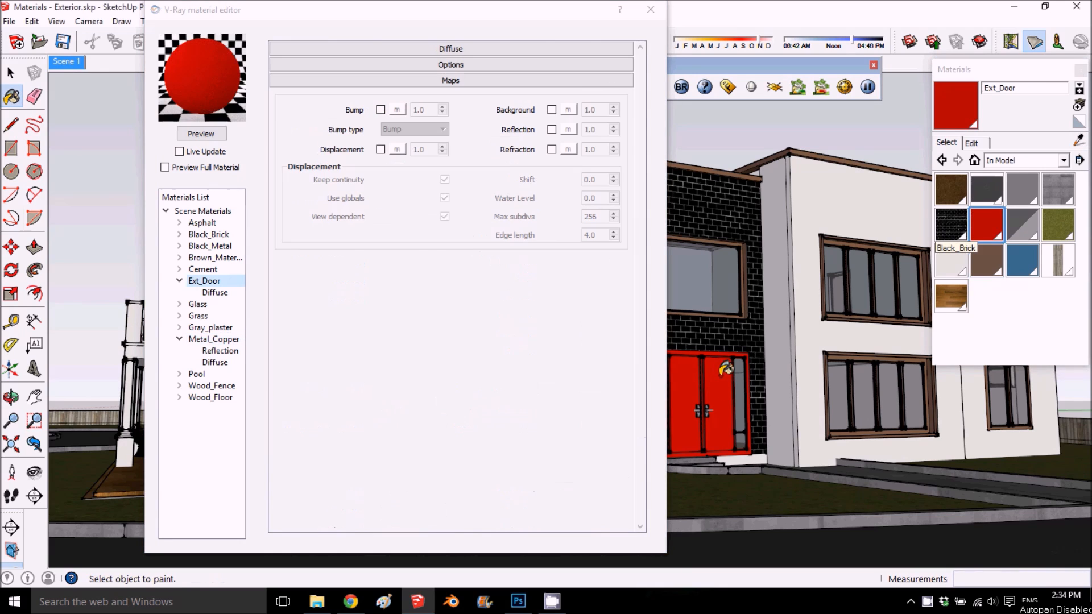
pyautogui.rightClick(222, 285)
pyautogui.moveTo(279, 288)
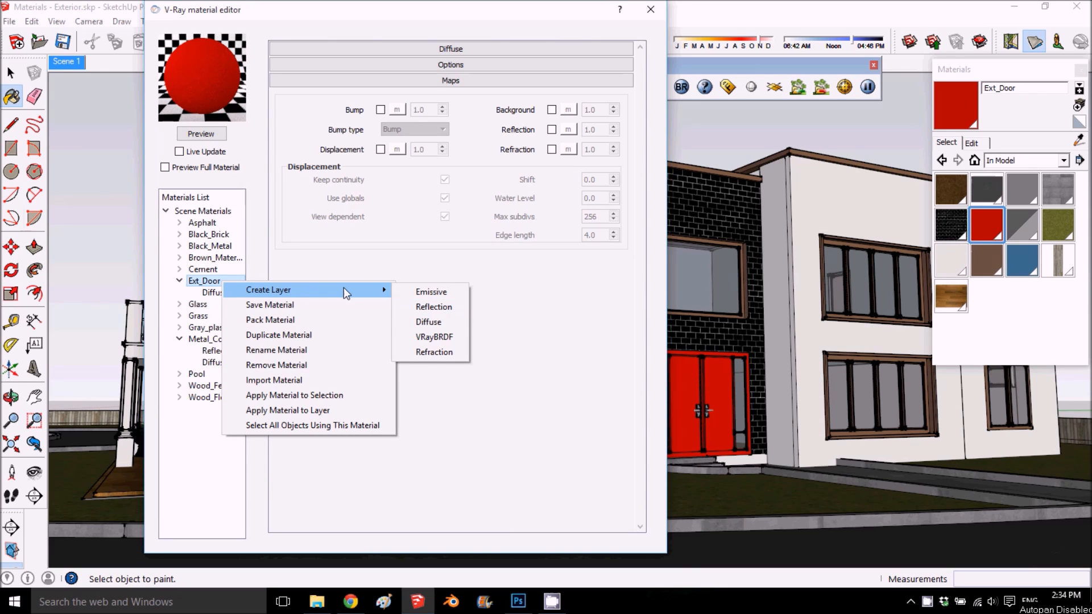
pyautogui.click(429, 308)
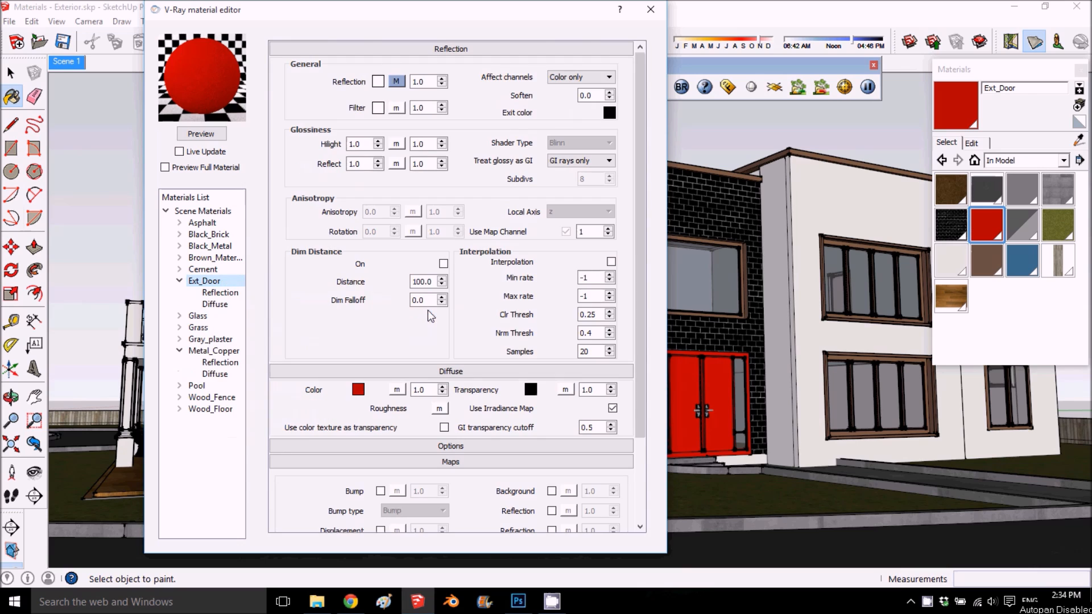
pyautogui.click(202, 134)
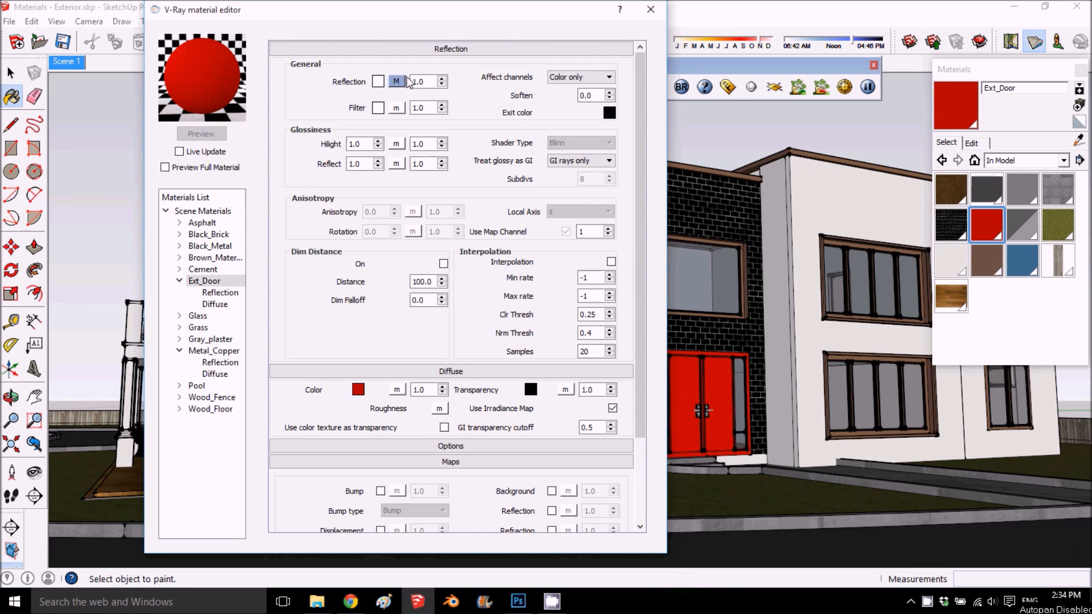
# - Set both IOR and Refract IOR of Ext_Door's Fresnel reflection map to 3 and refresh the preview
pyautogui.click(398, 81)
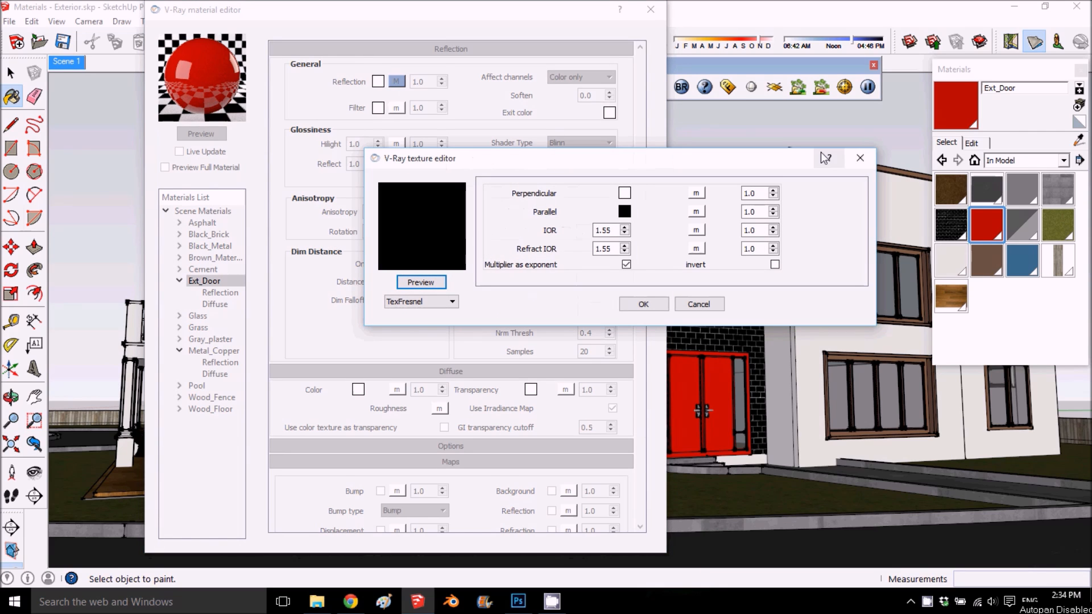
pyautogui.click(860, 161)
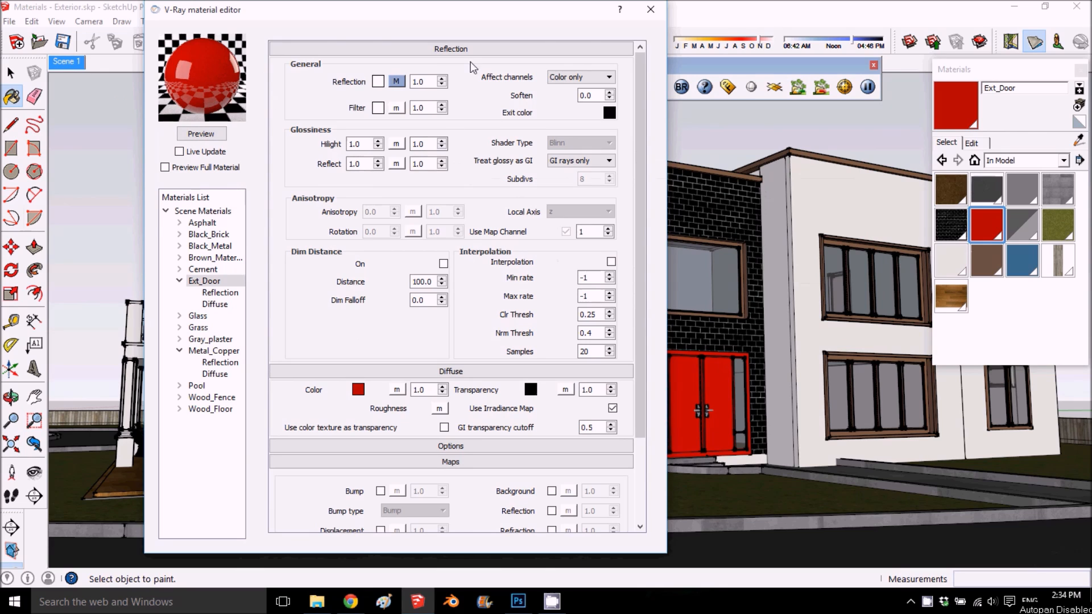
pyautogui.click(397, 82)
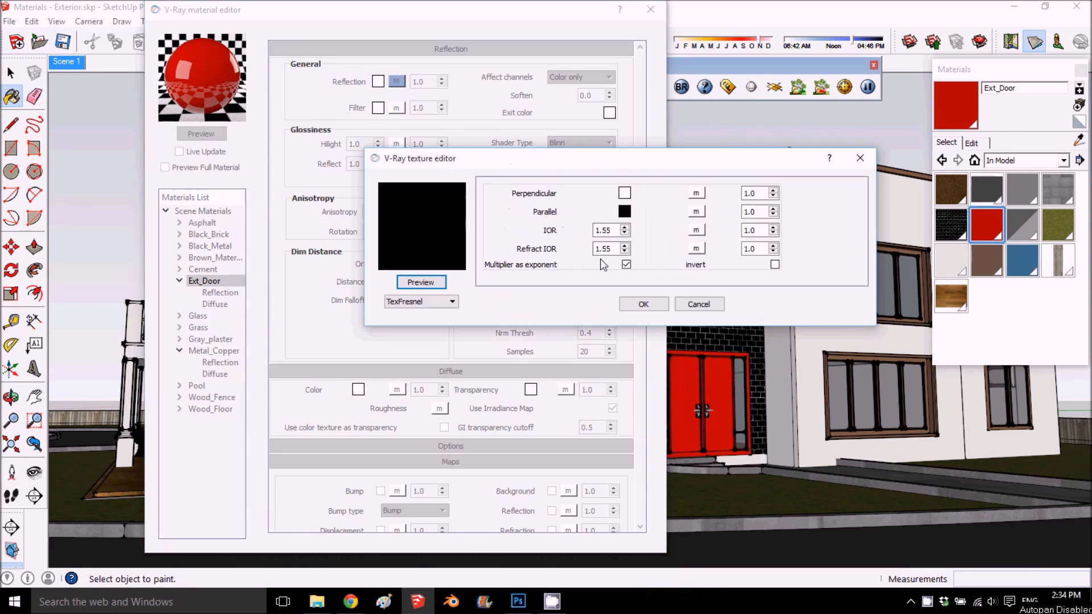
pyautogui.doubleClick(602, 230)
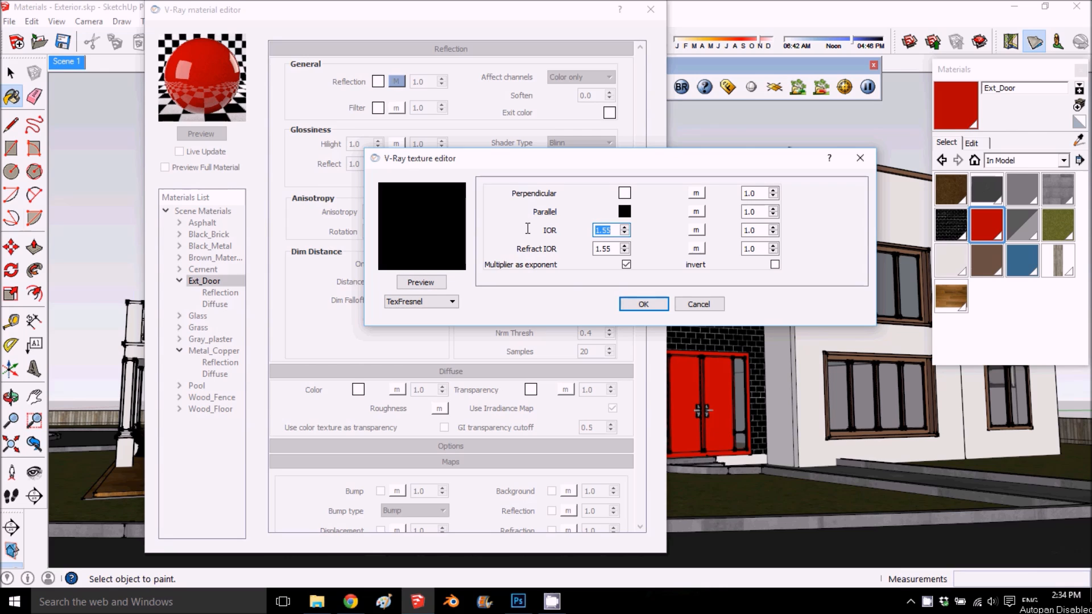
pyautogui.write('3')
pyautogui.doubleClick(603, 248)
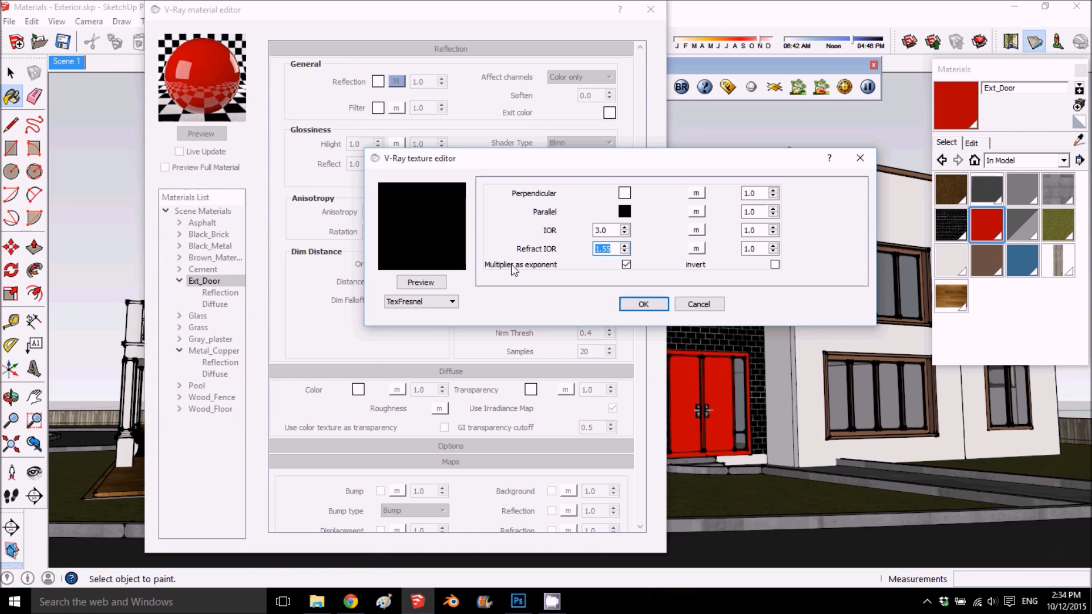
pyautogui.write('3')
pyautogui.click(643, 304)
pyautogui.click(192, 136)
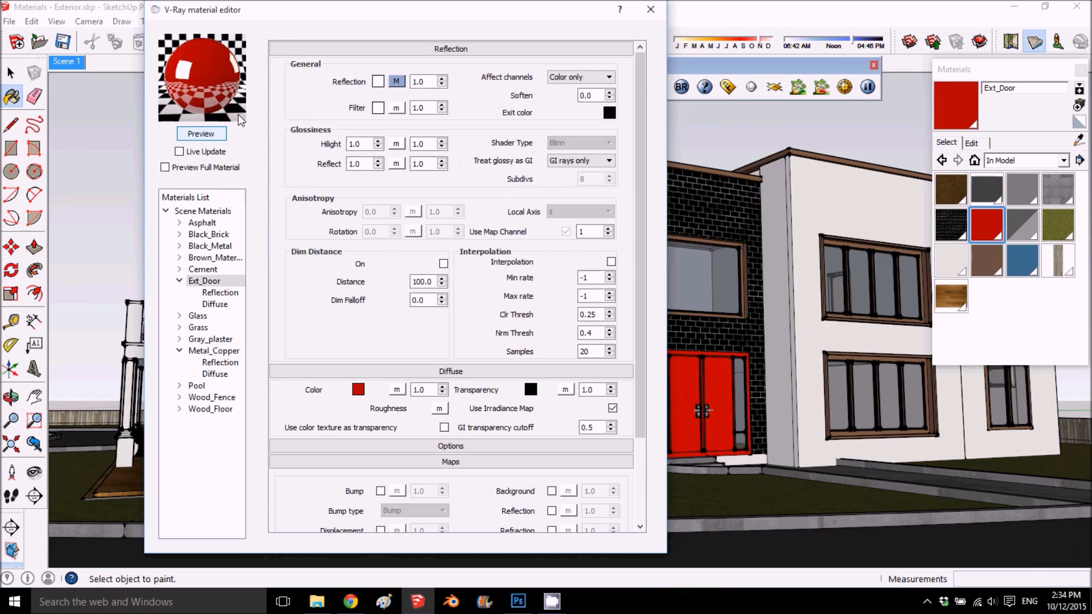
# - Set Ext_Door's reflection filter color to an orange-red of about RGB 212, 94, 73
pyautogui.click(378, 108)
pyautogui.click(543, 221)
pyautogui.moveTo(546, 222)
pyautogui.mouseDown()
pyautogui.moveTo(551, 235)
pyautogui.moveTo(543, 220)
pyautogui.mouseUp()
pyautogui.click(561, 195)
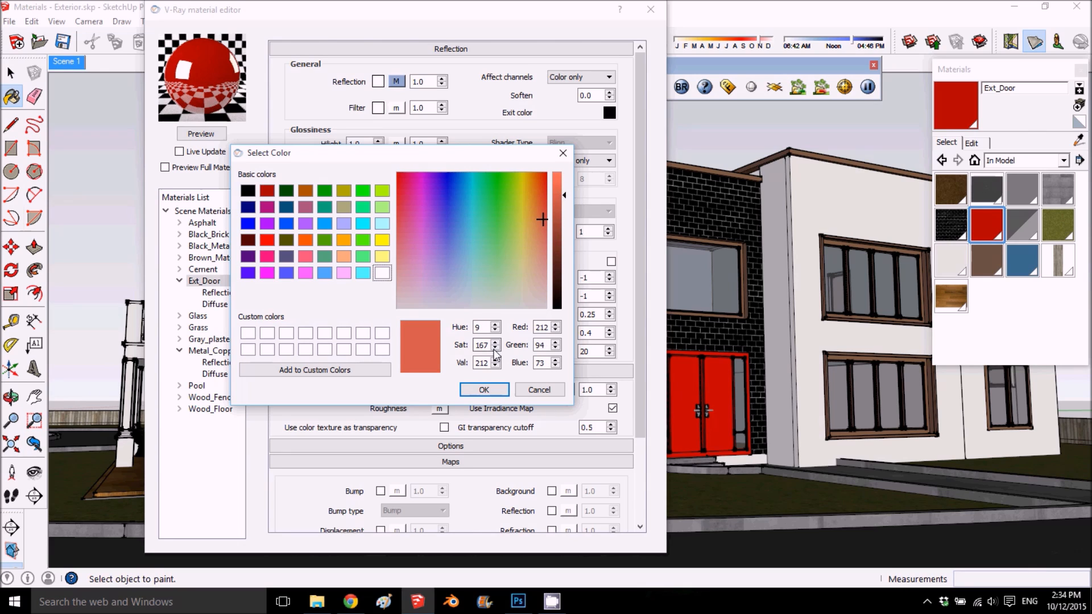
pyautogui.click(484, 389)
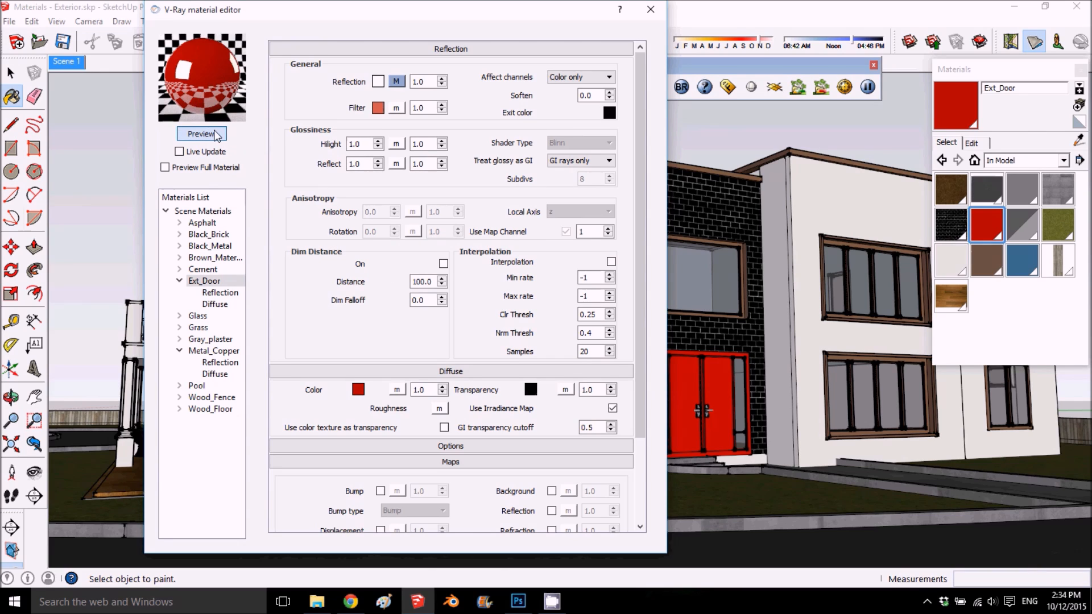
# - Set Ext_Door's Hilight and Reflect glossiness to 0.85 and its Subdivs to 25, and refresh the preview
pyautogui.moveTo(365, 145); pyautogui.dragTo(317, 146)
pyautogui.write('.')
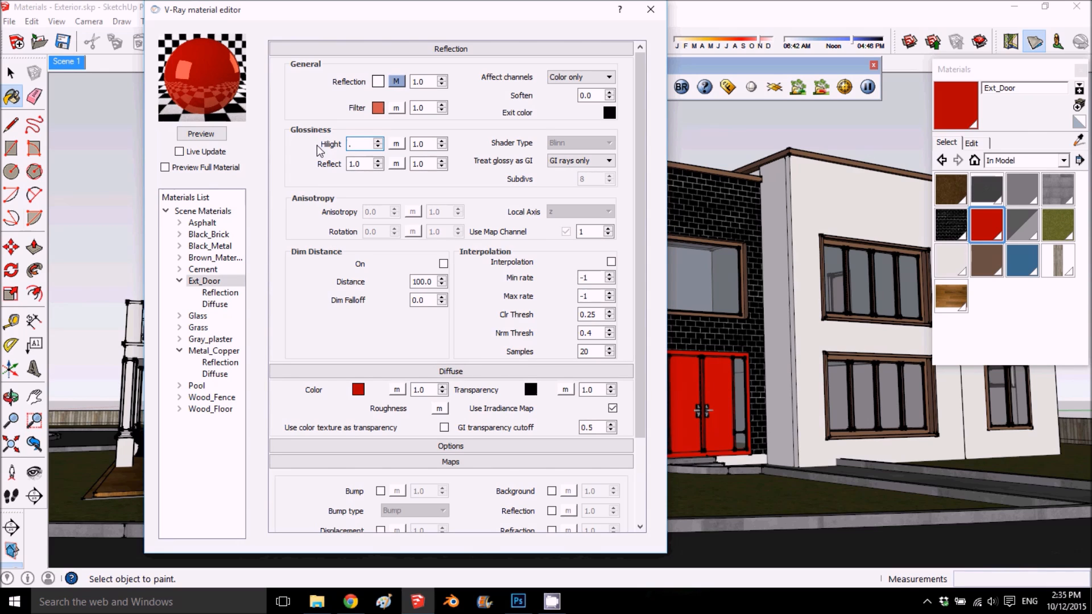
pyautogui.write('85')
pyautogui.click(363, 165)
pyautogui.moveTo(362, 165); pyautogui.dragTo(327, 175)
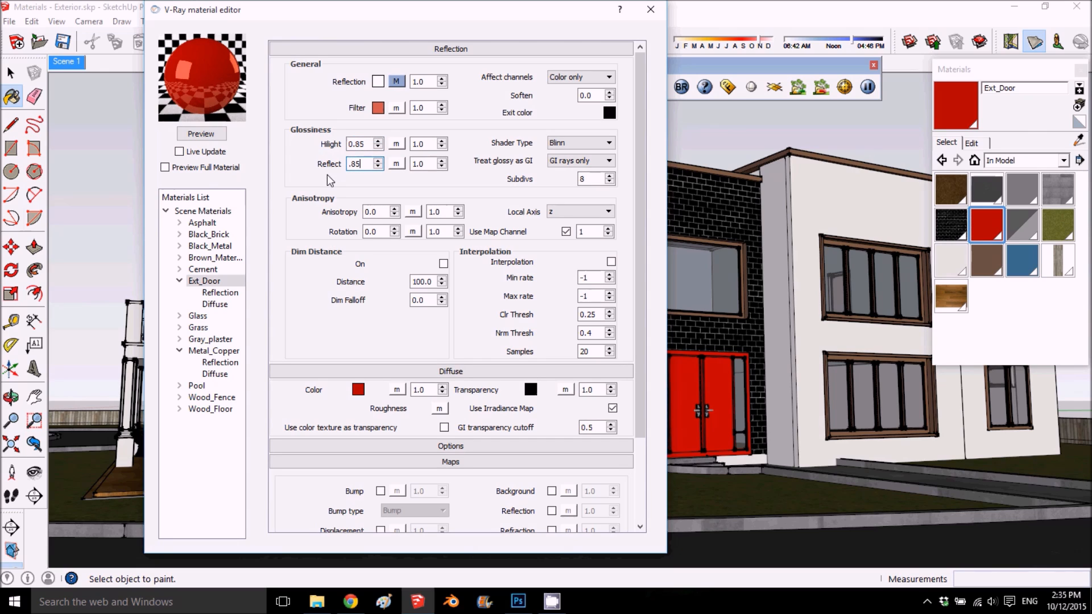
pyautogui.doubleClick(586, 178)
pyautogui.write('25')
pyautogui.click(213, 136)
# - Soften Ext_Door's reflection filter color to a pale pinkish gray of about RGB 212, 198, 191
pyautogui.click(376, 112)
pyautogui.moveTo(539, 246); pyautogui.dragTo(539, 295)
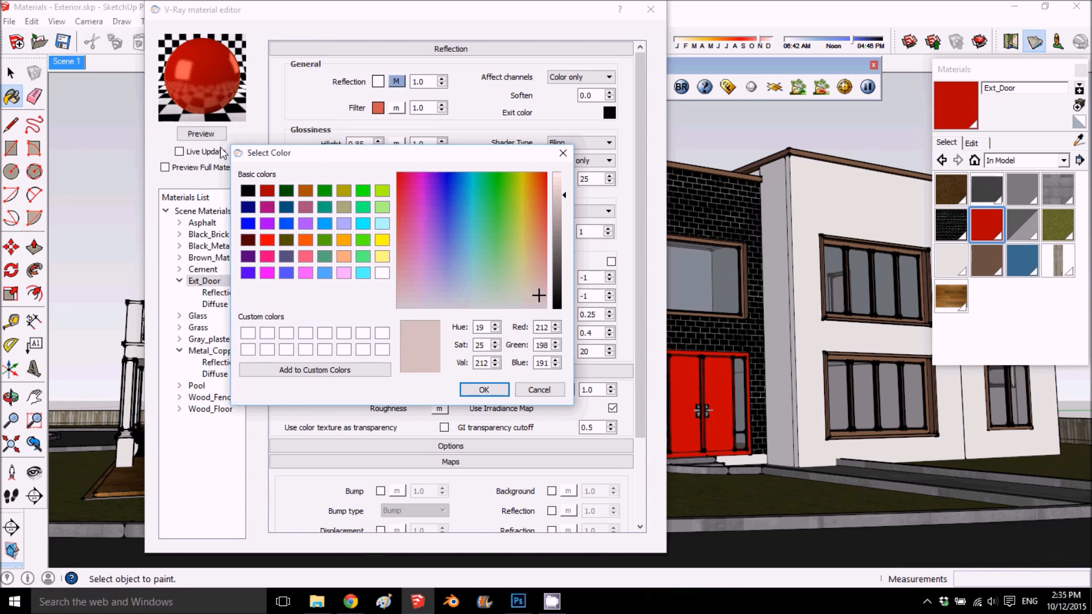
pyautogui.click(484, 391)
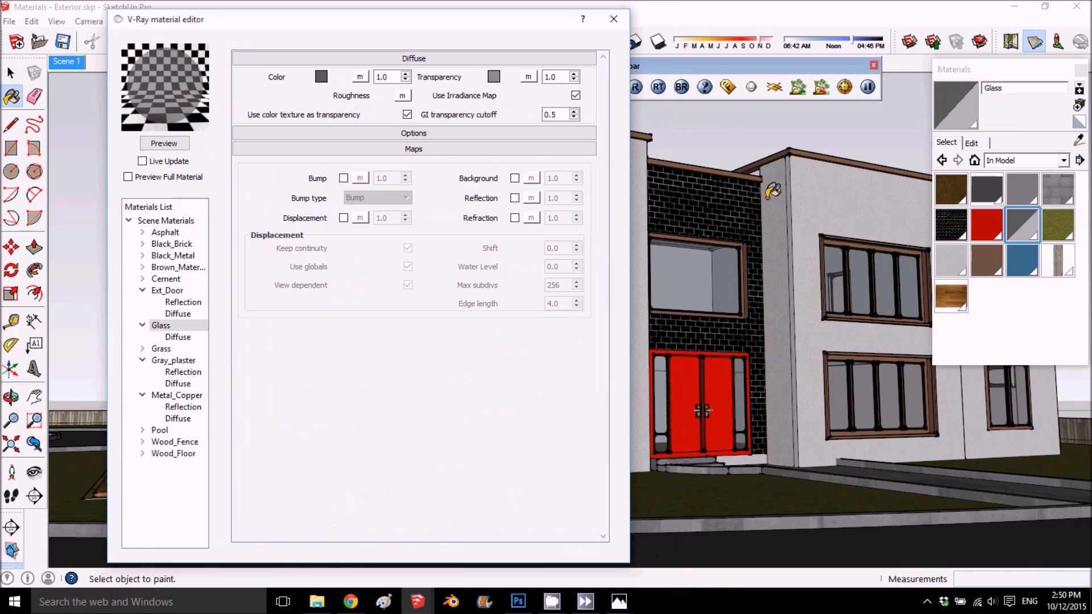
# - Sample the Glass material from the window above the front door and add a Reflection layer to it
pyautogui.click(1079, 140)
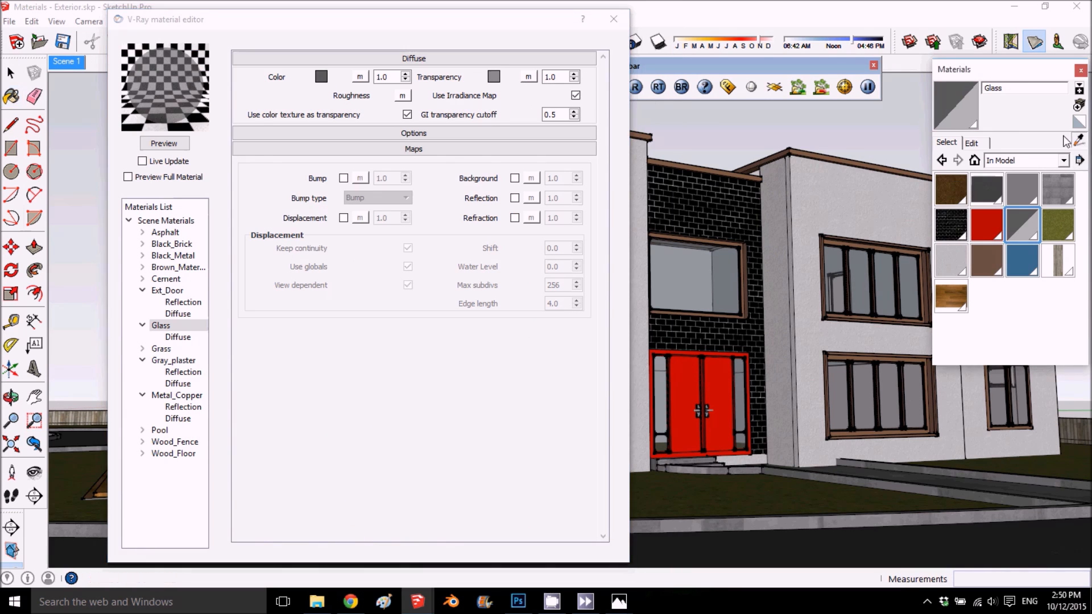
pyautogui.click(696, 269)
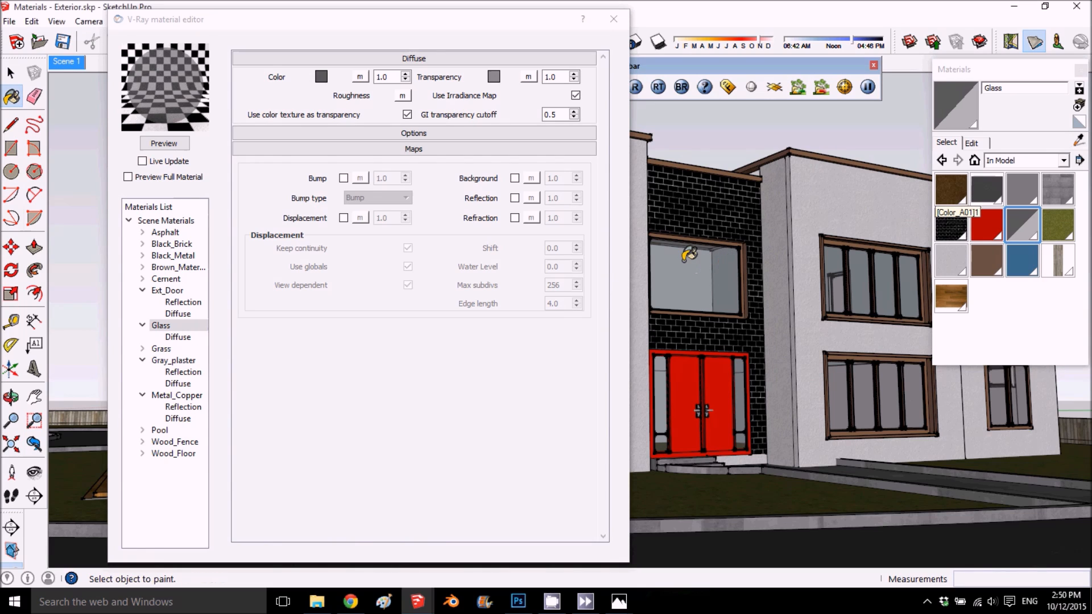
pyautogui.rightClick(167, 323)
pyautogui.moveTo(222, 335)
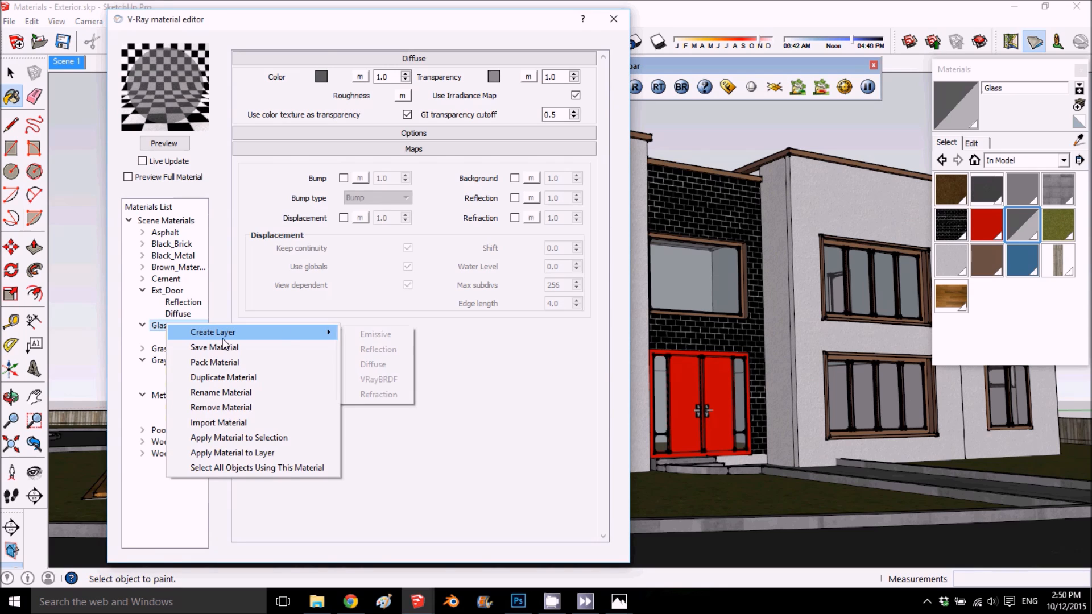
pyautogui.click(404, 347)
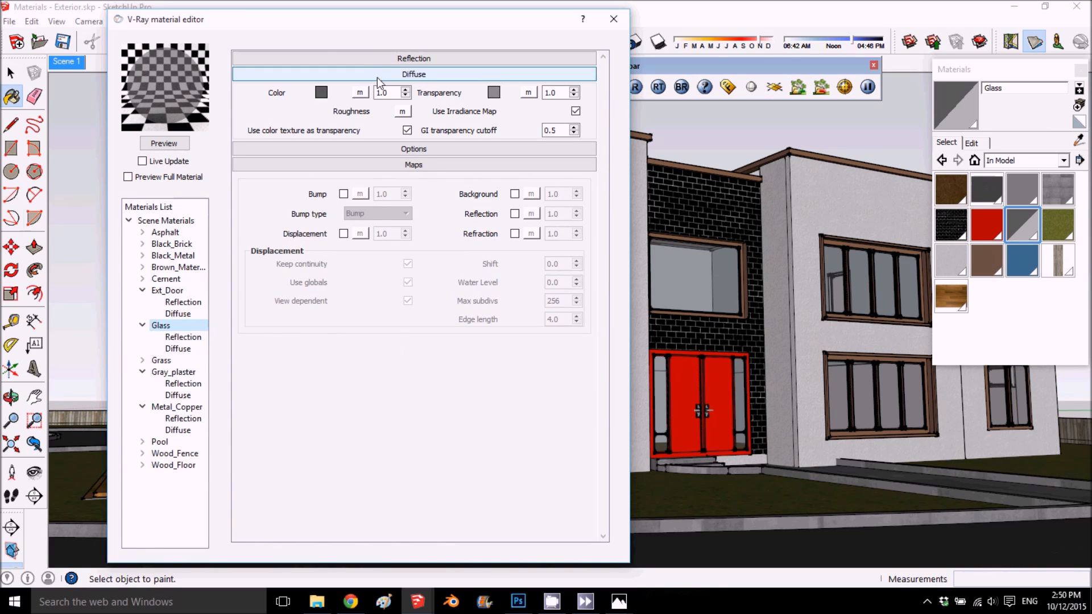
# - Lower the Glass material's opacity to 33 and refresh its V-Ray preview
pyautogui.click(409, 59)
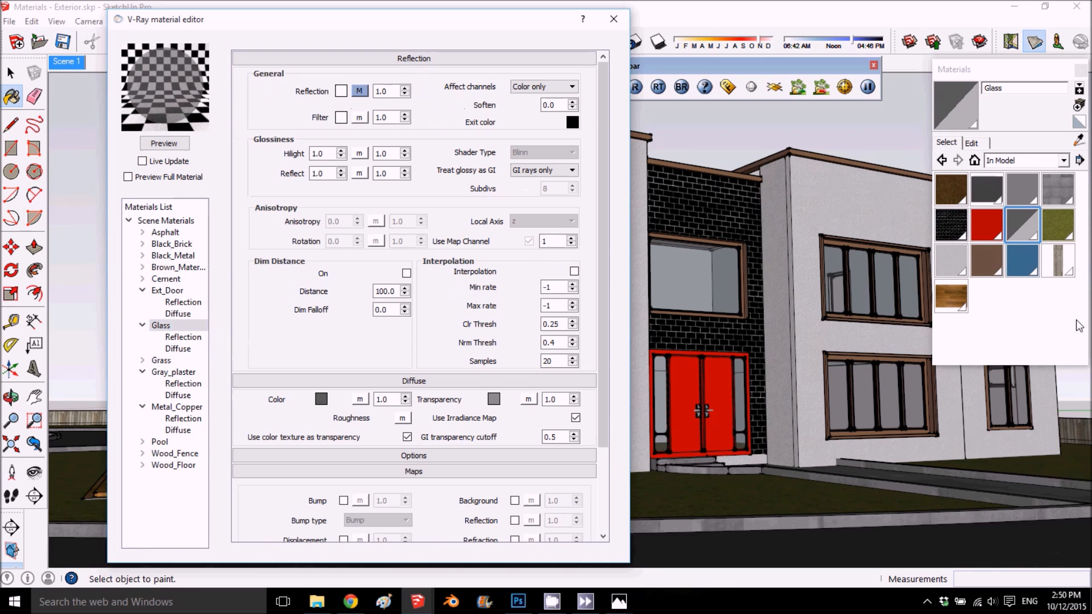
pyautogui.click(972, 143)
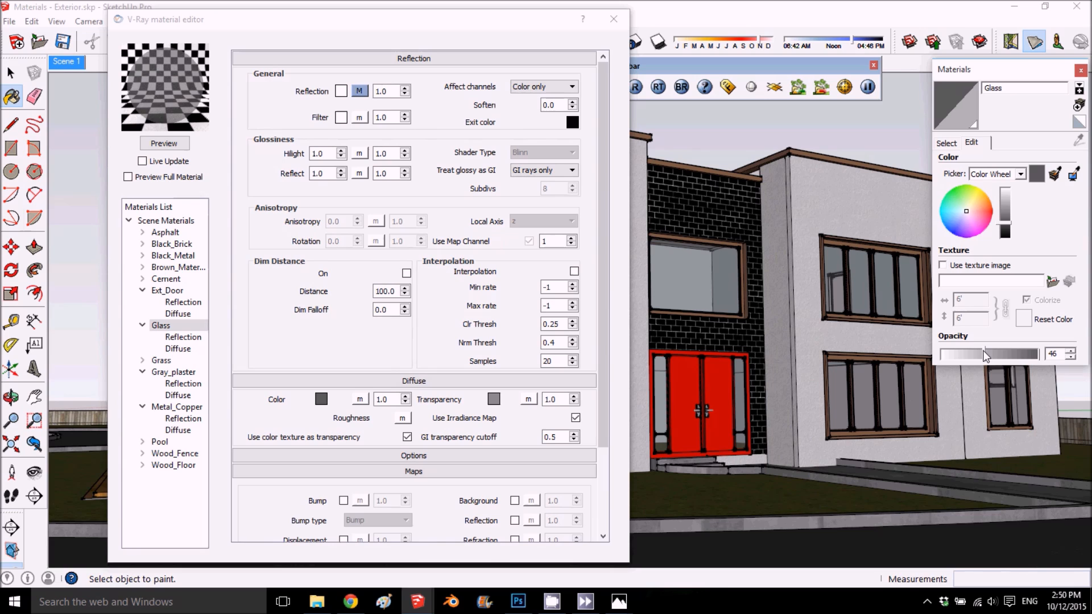
pyautogui.moveTo(983, 351); pyautogui.dragTo(942, 353)
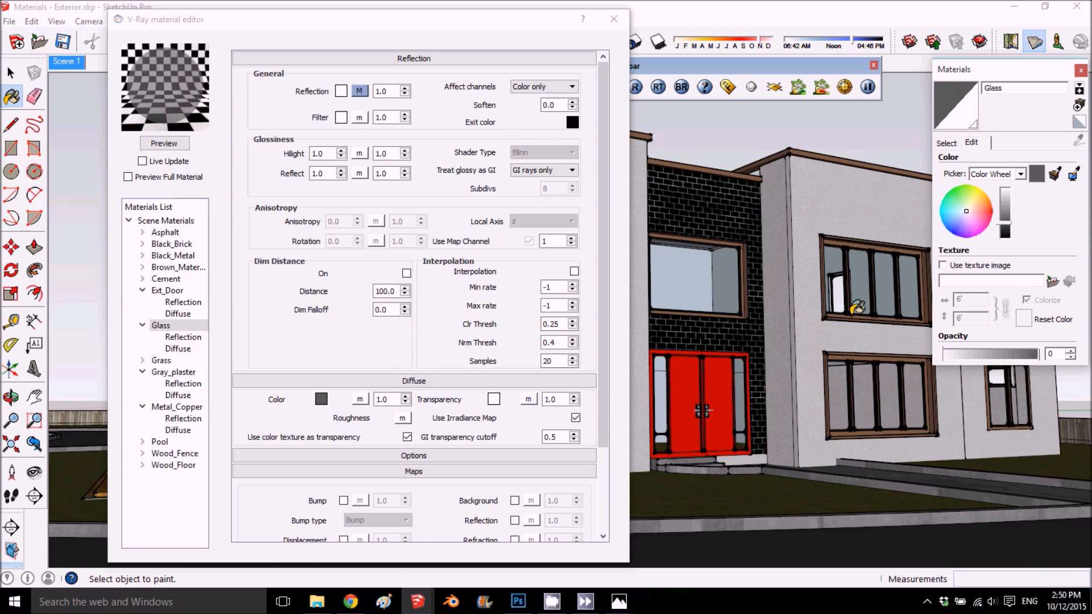
pyautogui.click(975, 354)
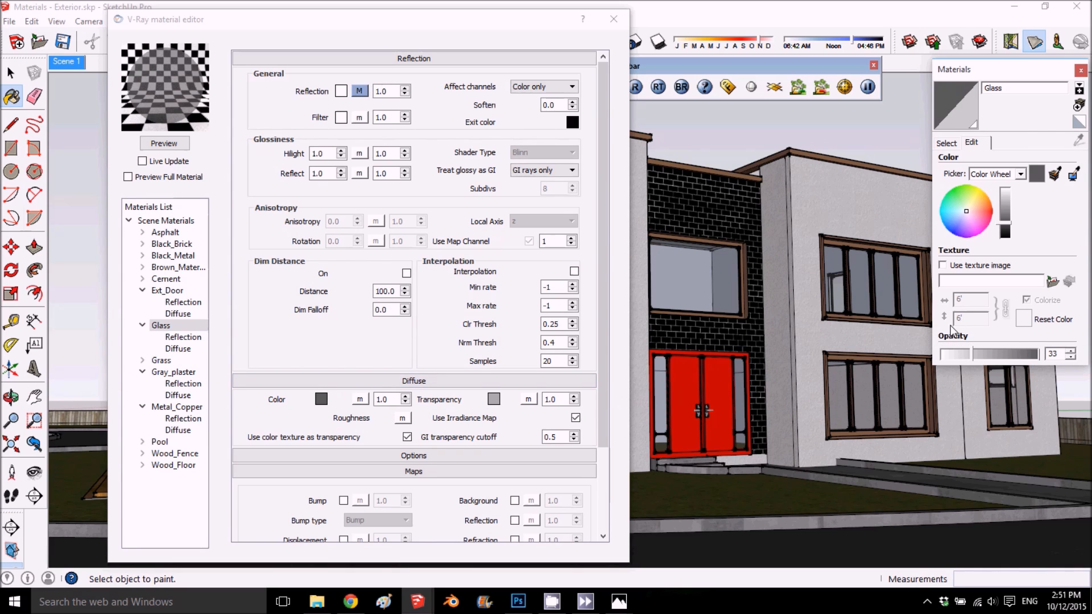
pyautogui.click(159, 145)
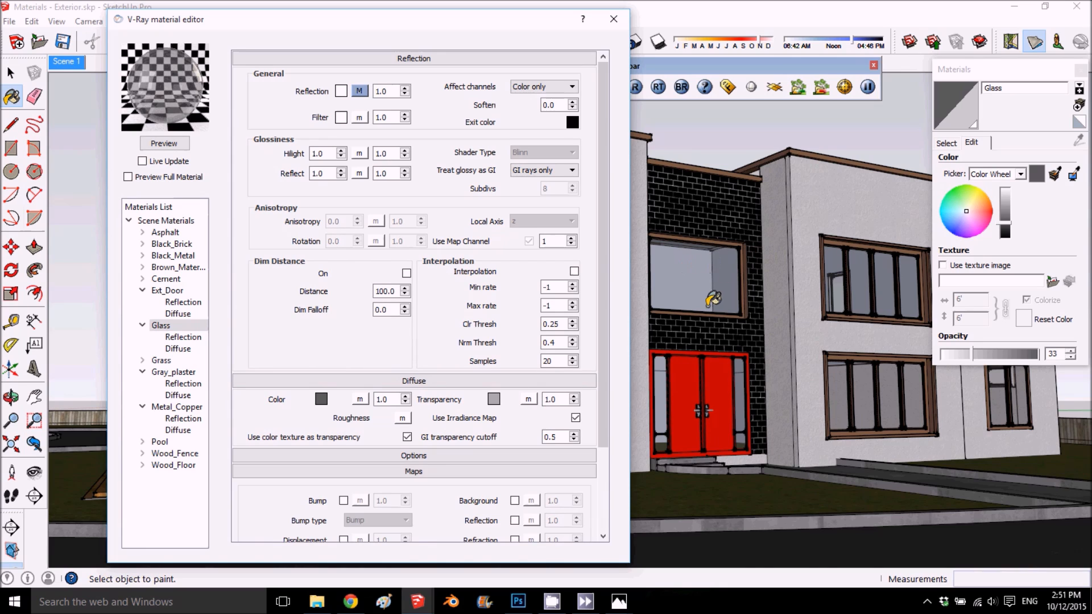
# - Assign a white TexAColor map to Glass's diffuse transparency and refresh the preview
pyautogui.click(529, 400)
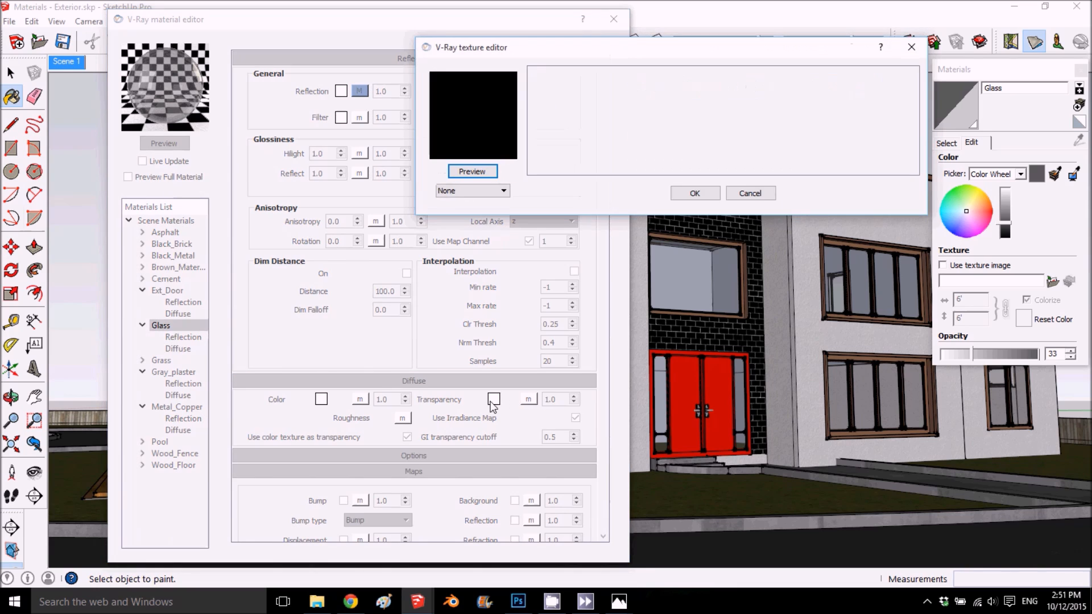
pyautogui.click(749, 193)
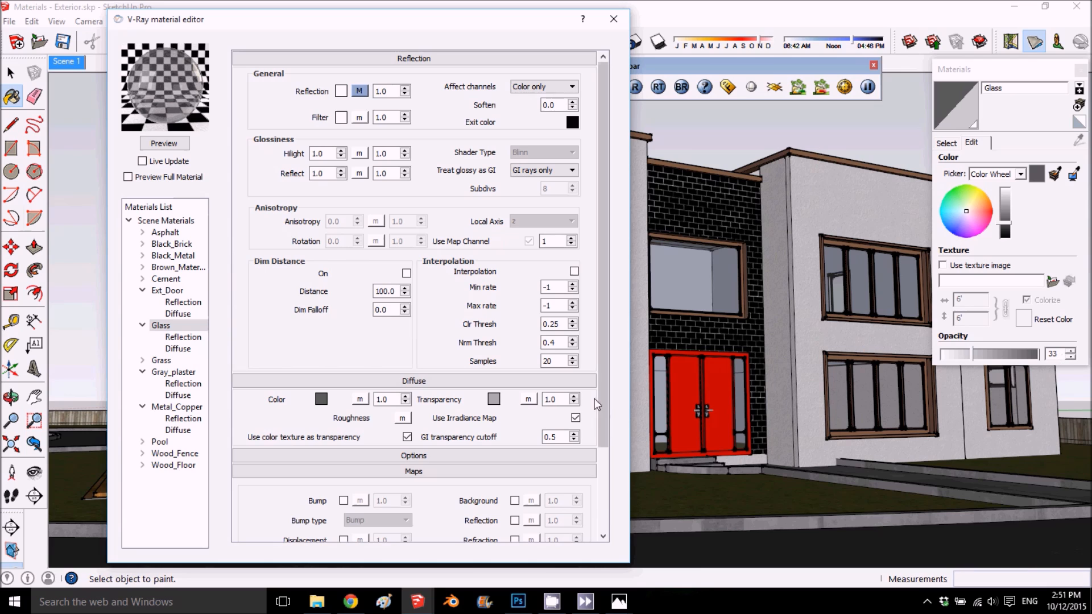
pyautogui.click(527, 400)
pyautogui.click(488, 192)
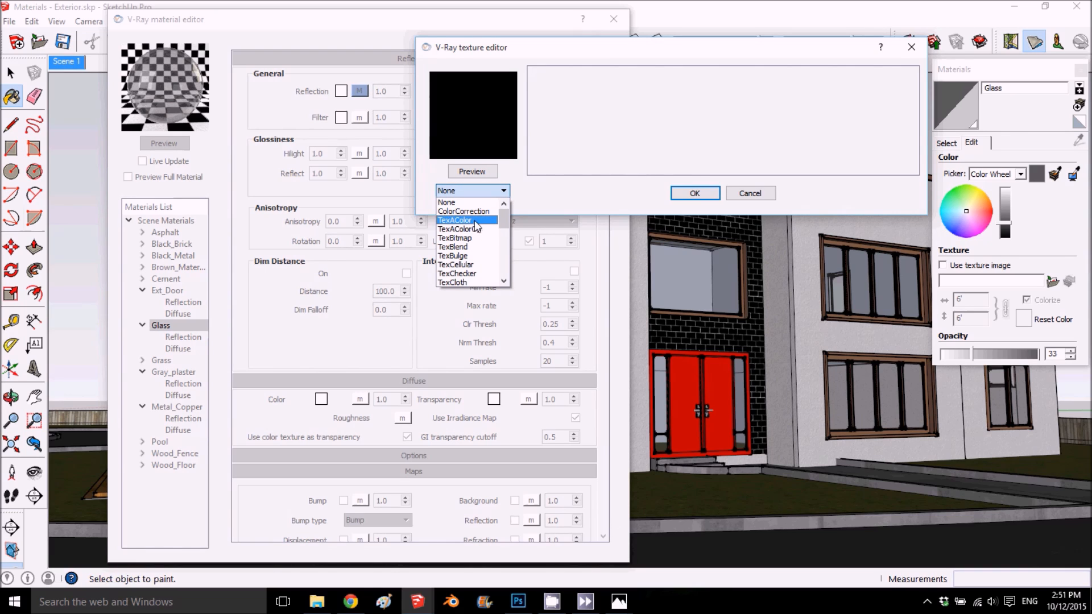
pyautogui.click(474, 220)
pyautogui.click(616, 81)
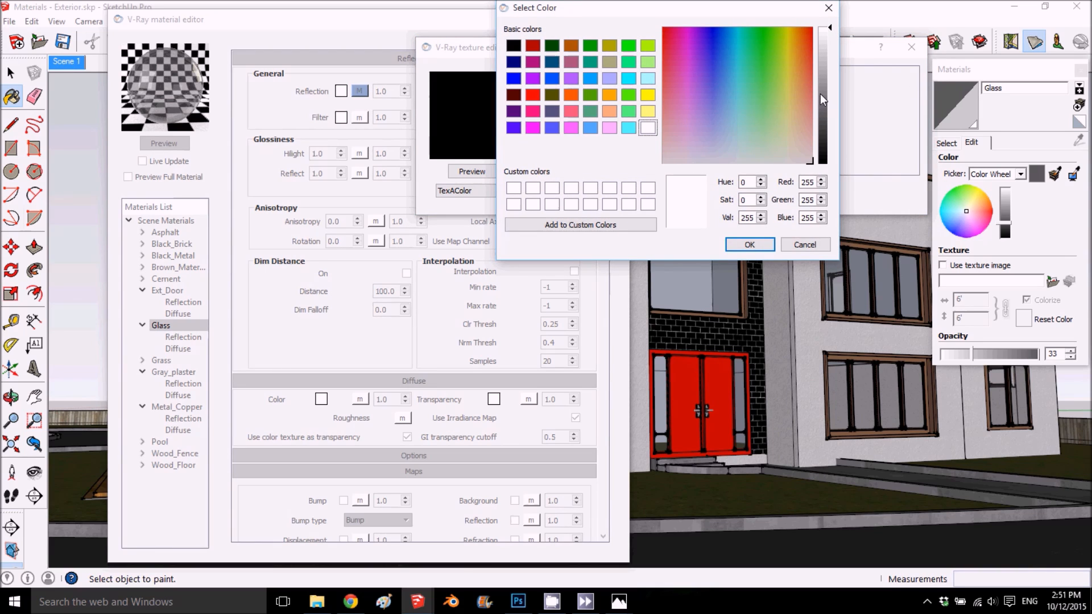
pyautogui.click(760, 243)
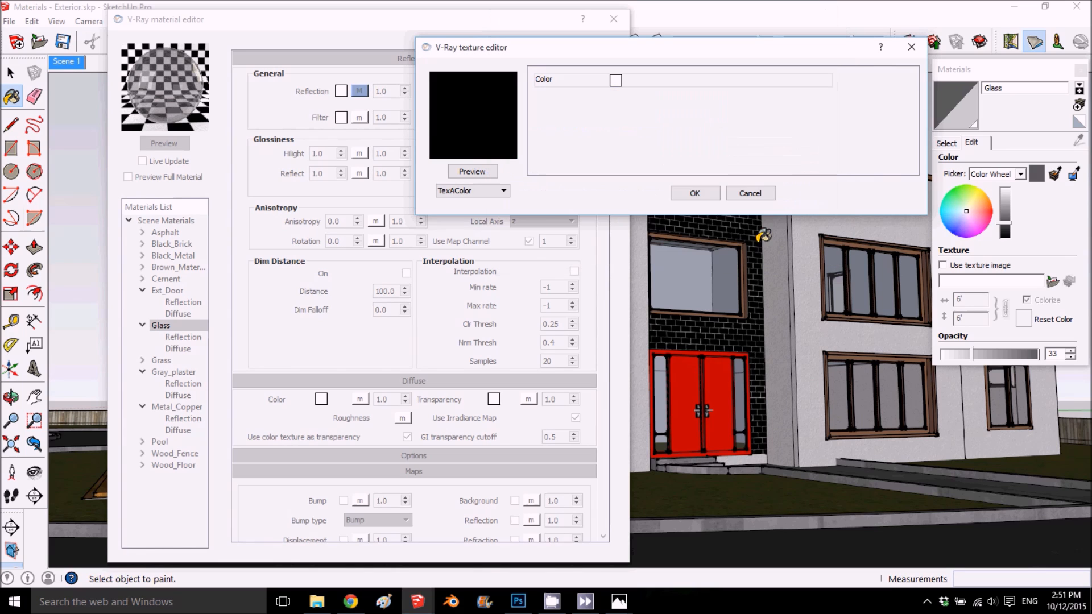
pyautogui.click(700, 193)
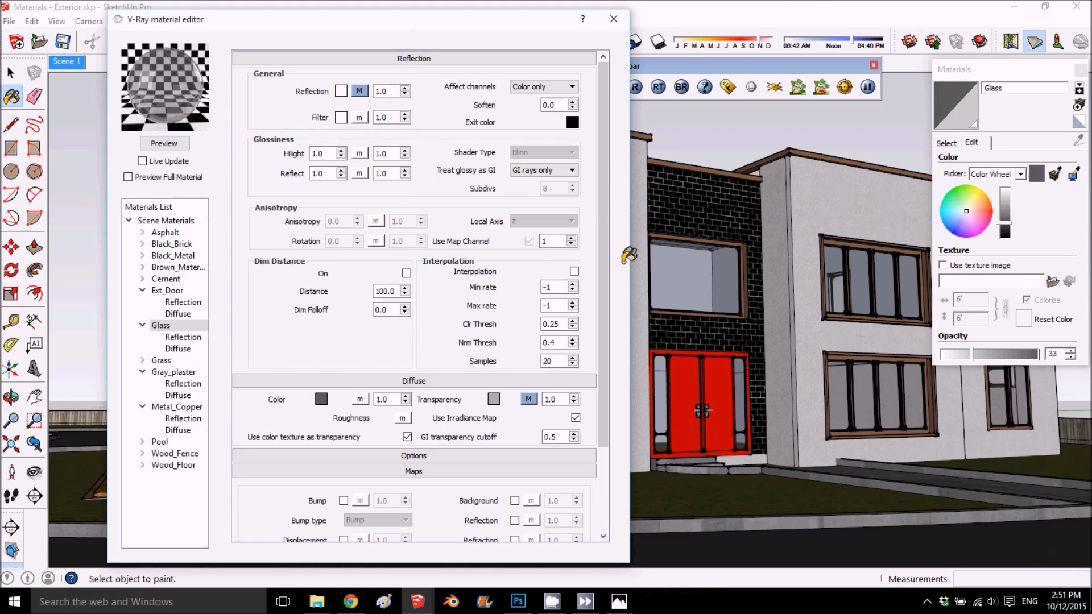
pyautogui.click(173, 146)
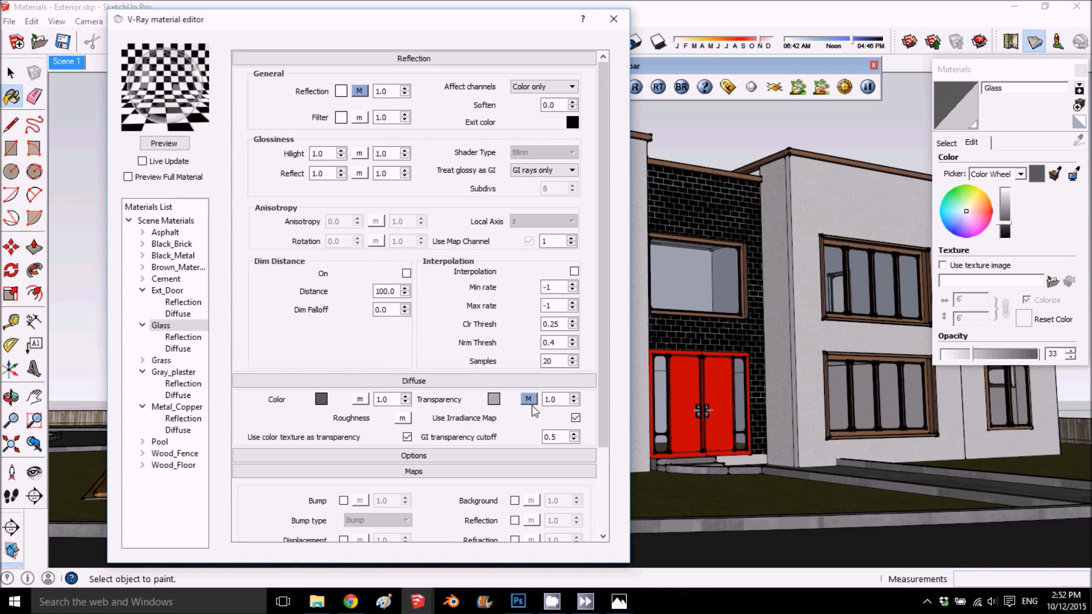
# - Add a Refraction layer to the Glass material and refresh its preview
pyautogui.rightClick(190, 326)
pyautogui.moveTo(244, 336)
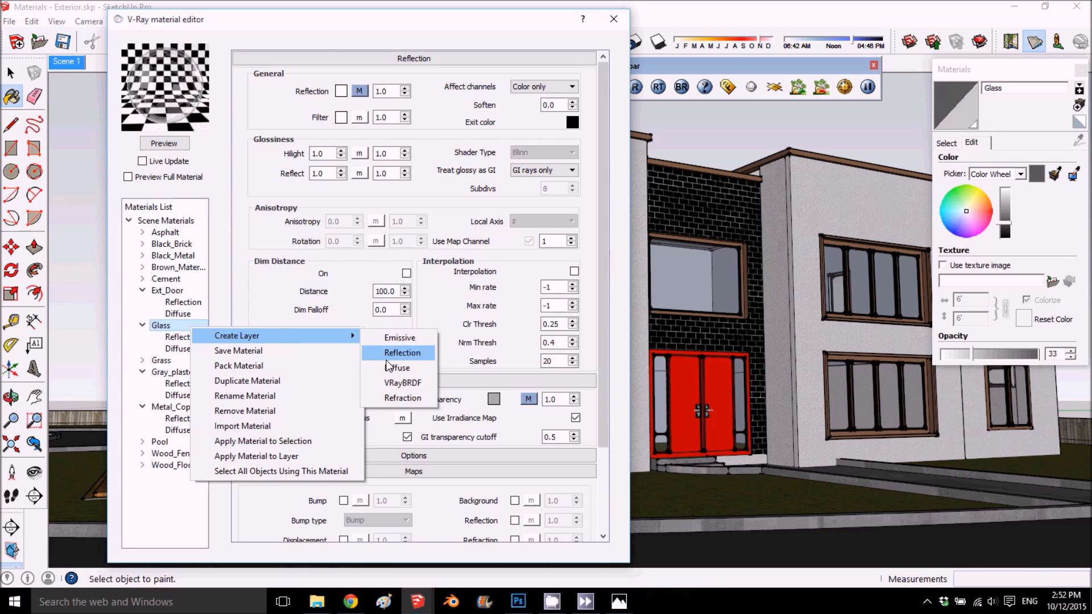
pyautogui.click(404, 398)
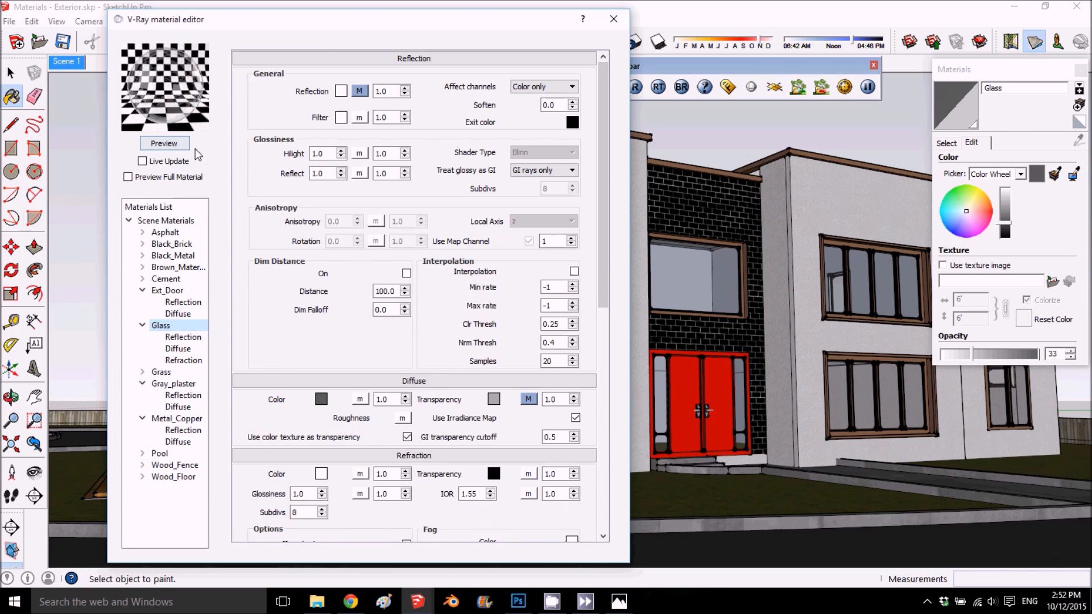
pyautogui.rightClick(193, 326)
pyautogui.moveTo(275, 340)
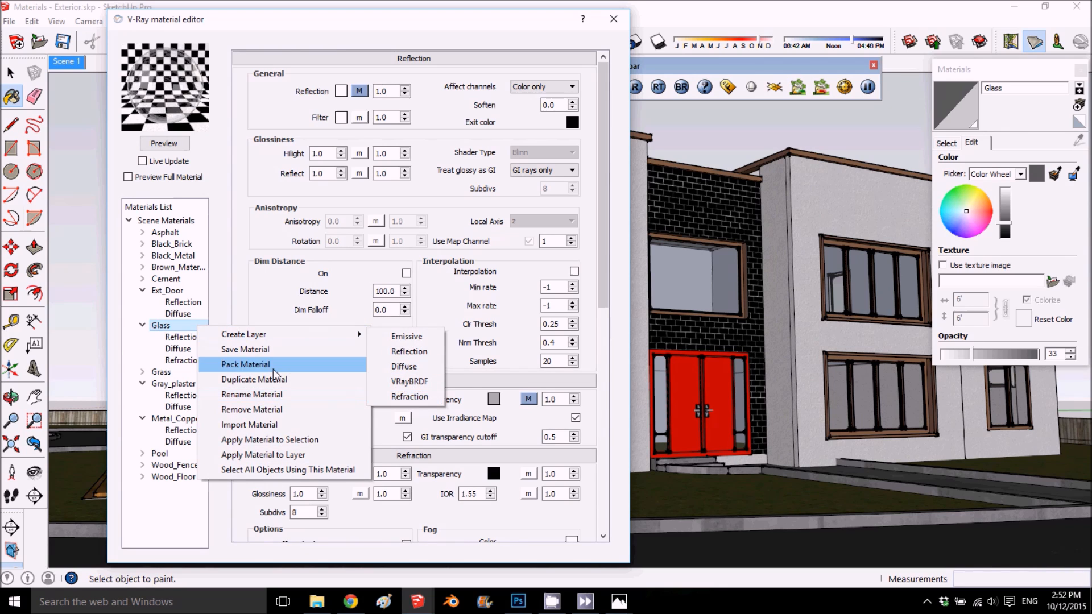
pyautogui.click(386, 60)
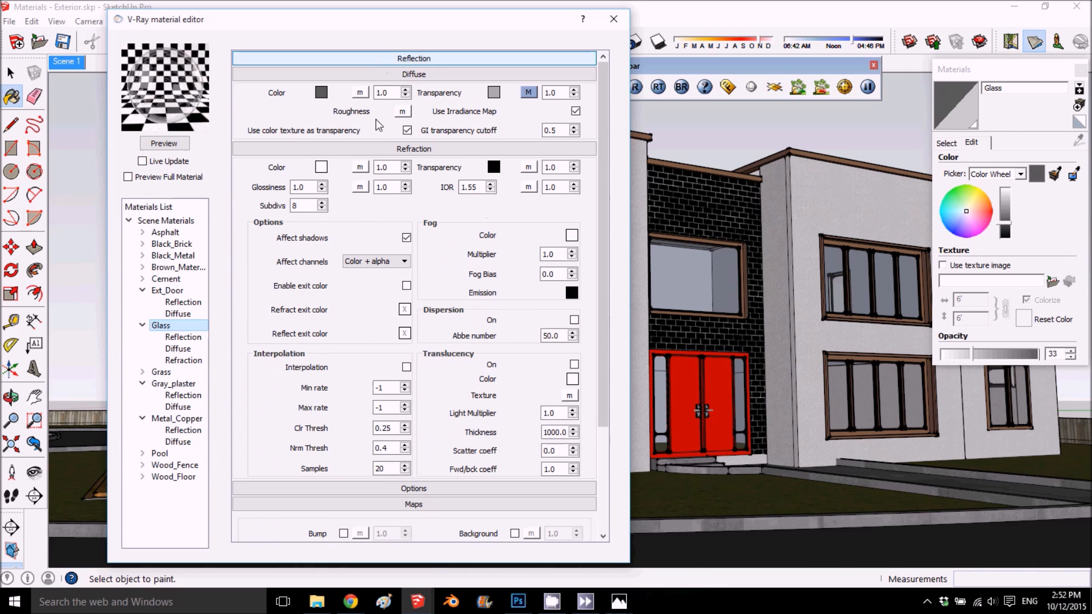
pyautogui.click(400, 75)
pyautogui.click(162, 143)
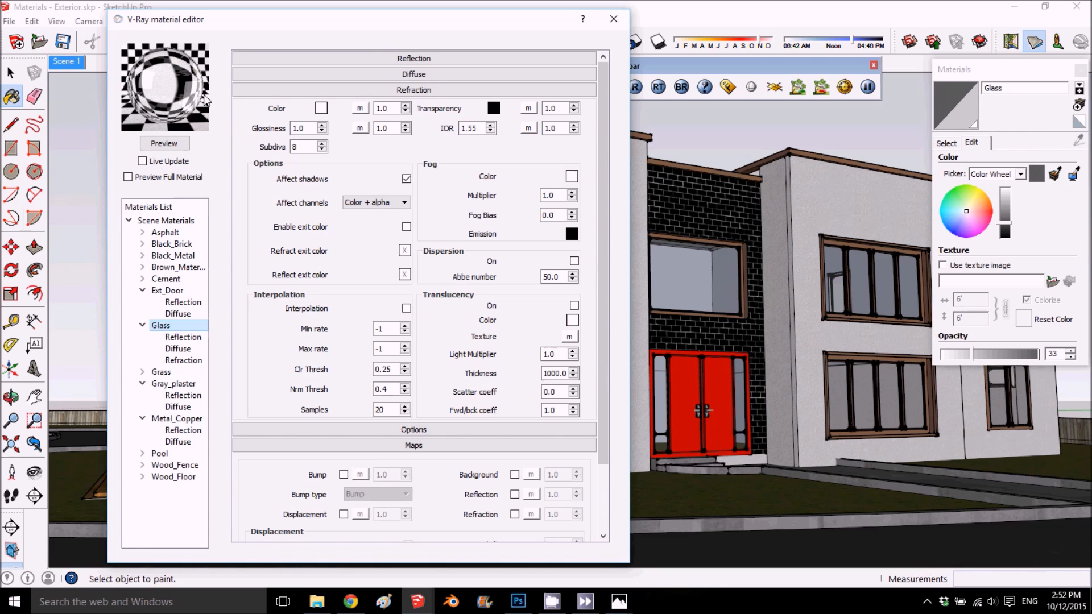
# - Set the IOR of Glass's Refraction layer to 1.1
pyautogui.click(477, 129)
pyautogui.doubleClick(472, 129)
pyautogui.click(475, 132)
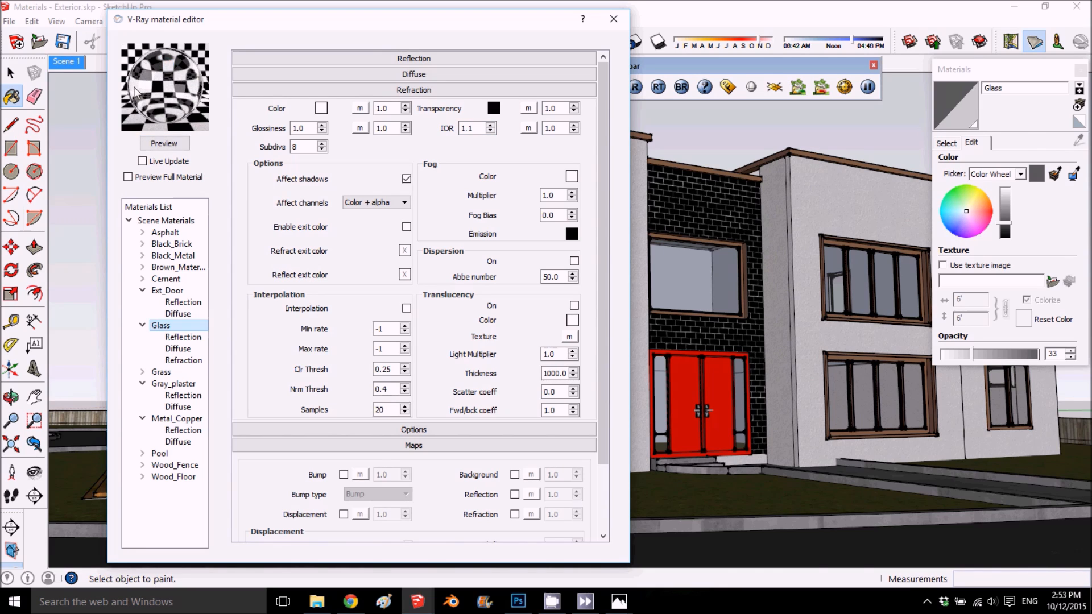
# - Set both IOR and Refract IOR of Glass's reflection Fresnel map to 2.5 and refresh the preview
pyautogui.click(364, 54)
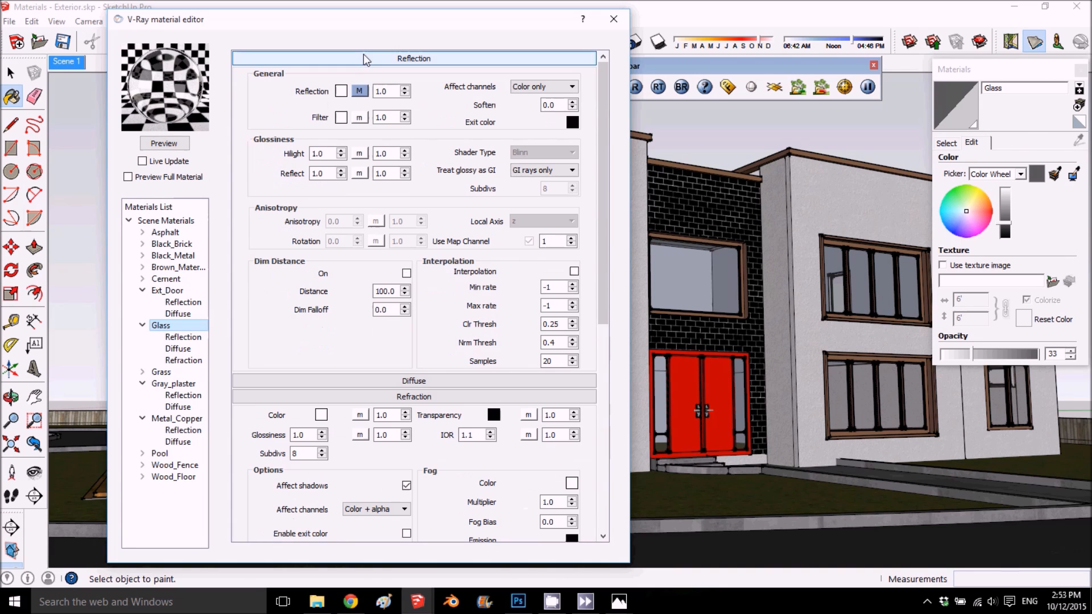
pyautogui.click(359, 91)
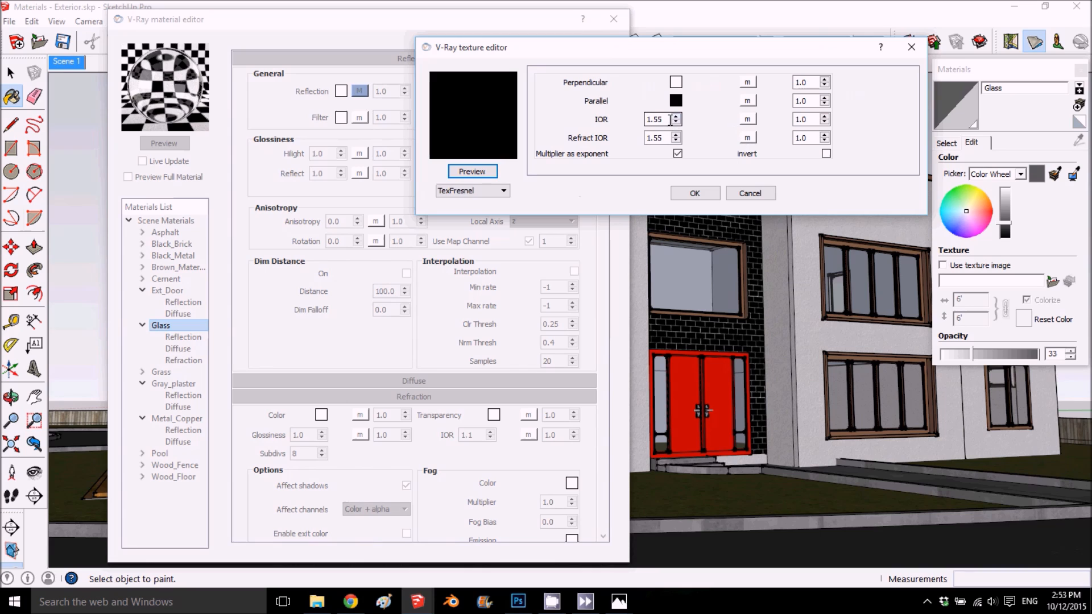
pyautogui.moveTo(668, 120); pyautogui.dragTo(647, 132)
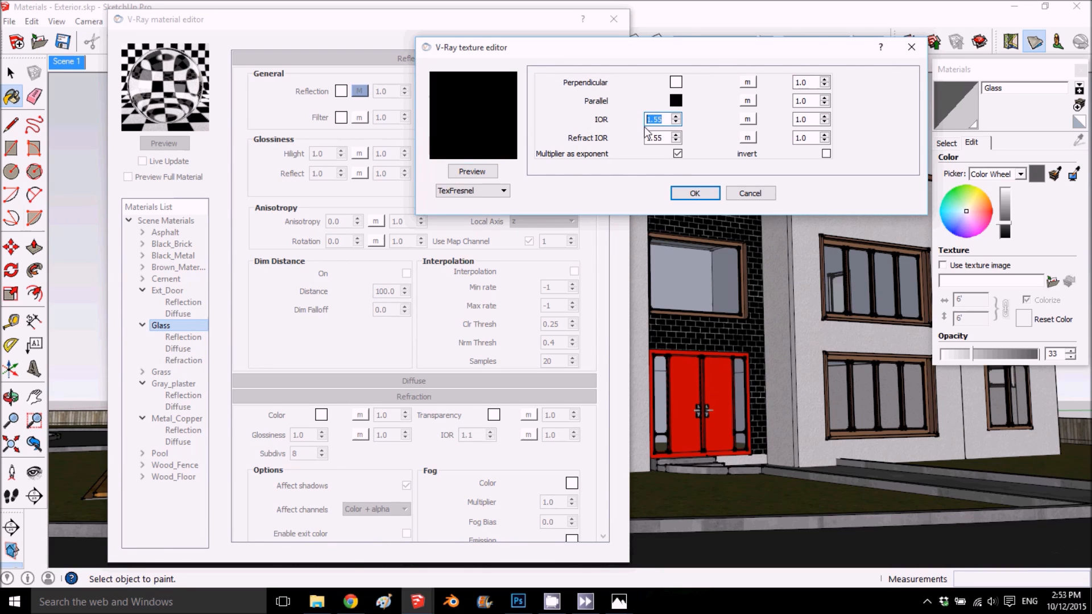
pyautogui.write('2.5')
pyautogui.doubleClick(650, 137)
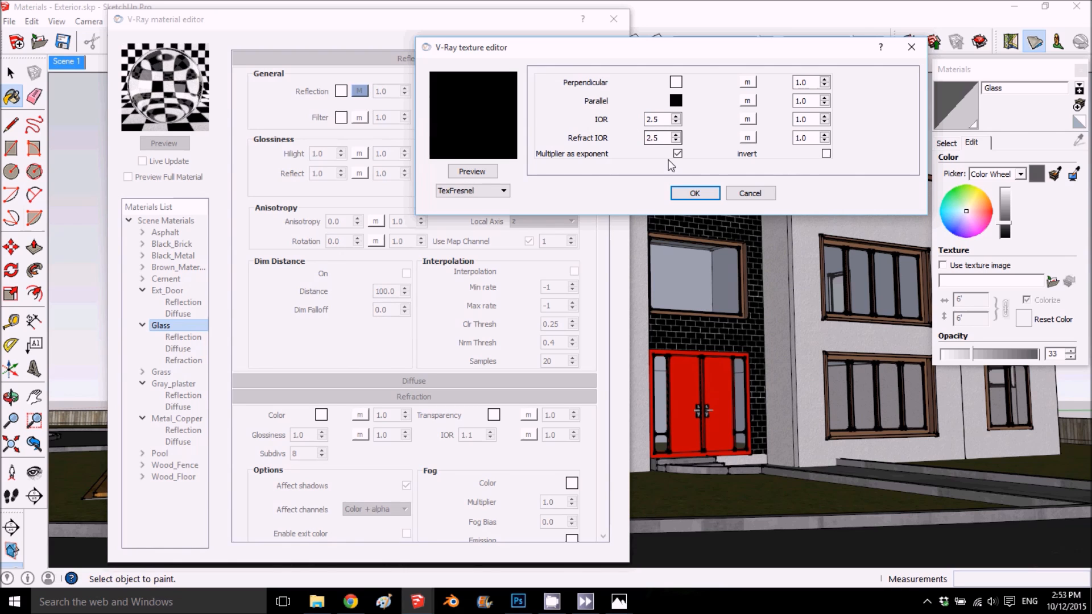
pyautogui.click(695, 193)
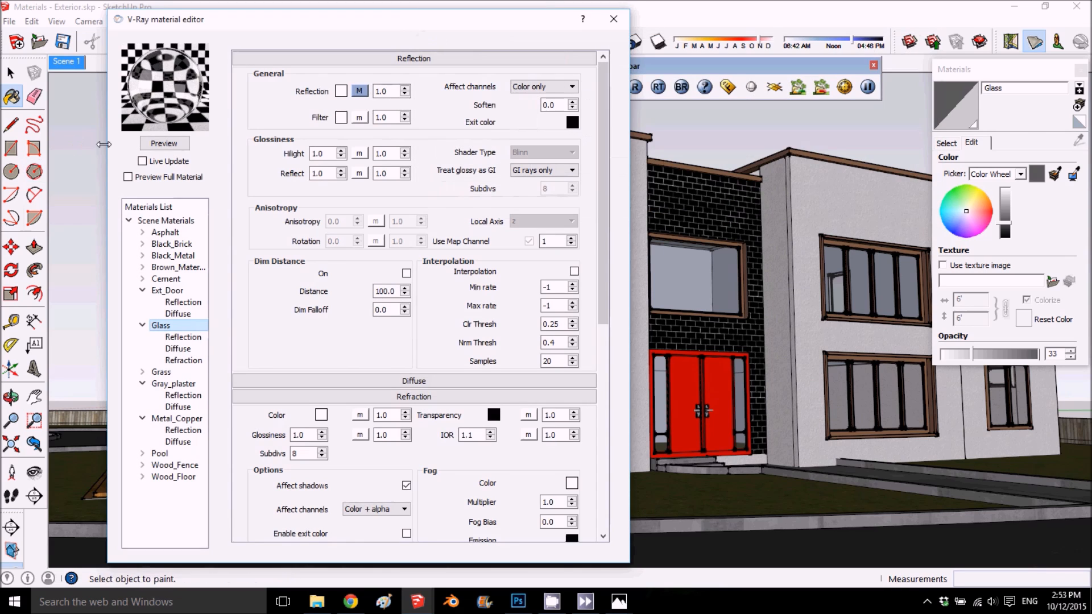
pyautogui.click(153, 144)
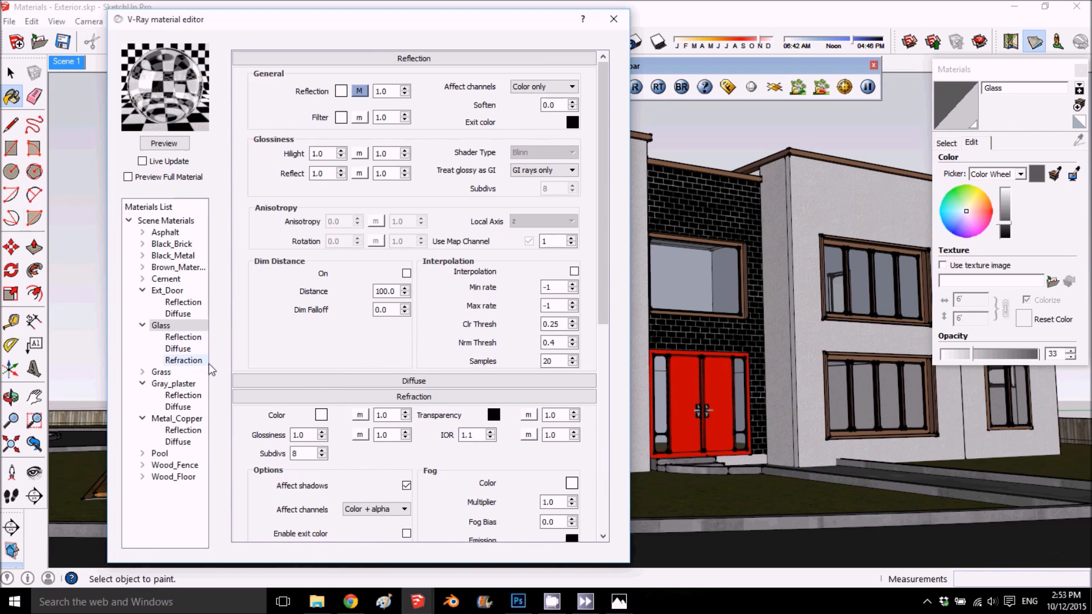
pyautogui.click(518, 601)
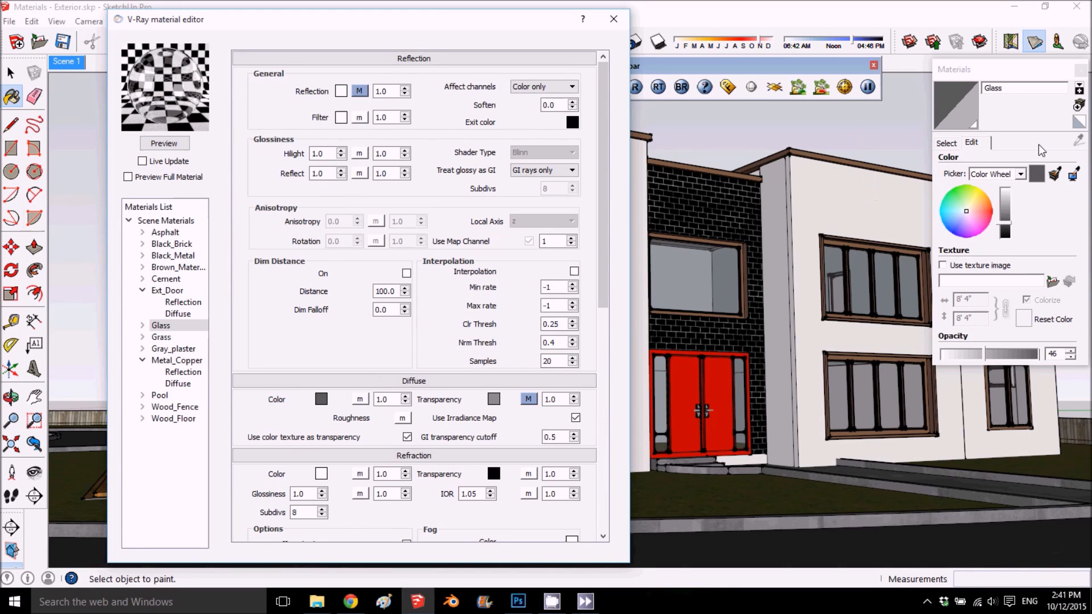
# - Sample the Gray_plaster material from the white wall above the upper windows and refresh its V-Ray preview
pyautogui.click(947, 143)
pyautogui.click(1079, 142)
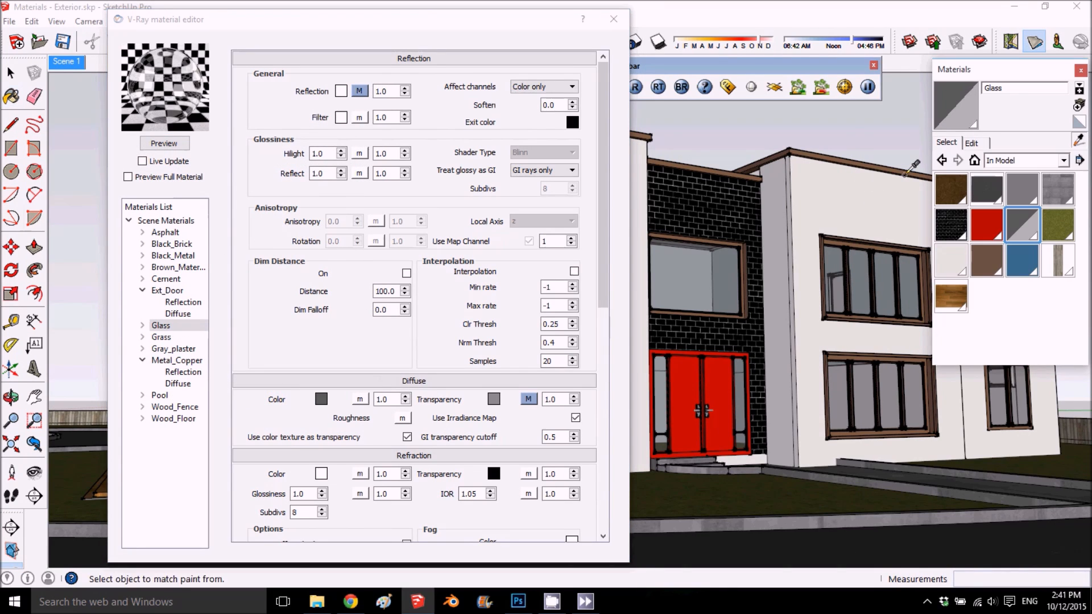
pyautogui.click(885, 192)
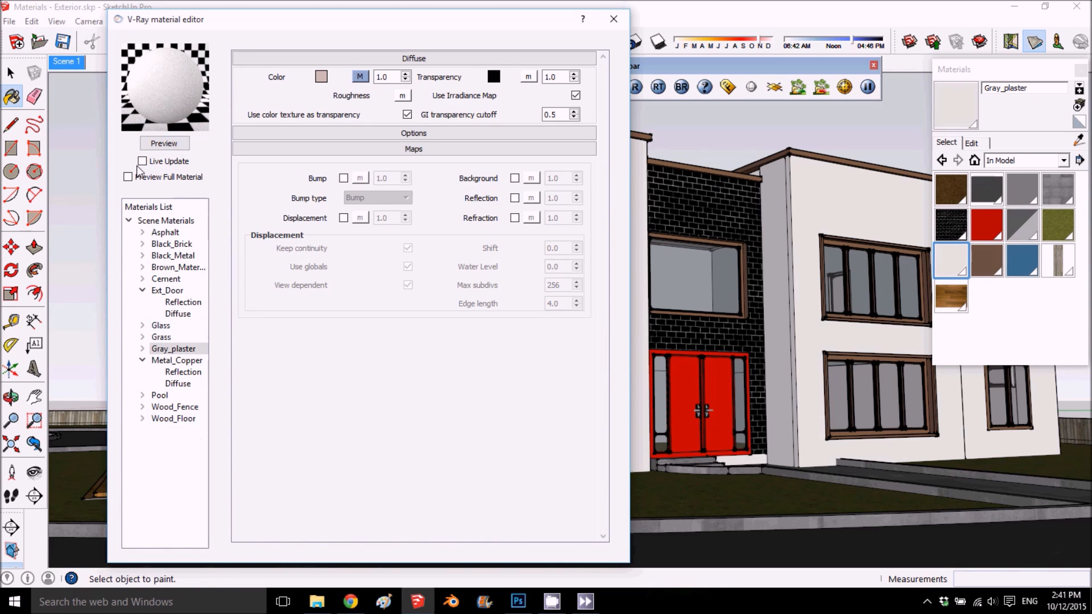
pyautogui.click(179, 144)
# - Replace Gray_plaster's texture image with ConcreteStucco0173_5_S (1).jpg from the stucco folder and refresh the preview
pyautogui.click(973, 143)
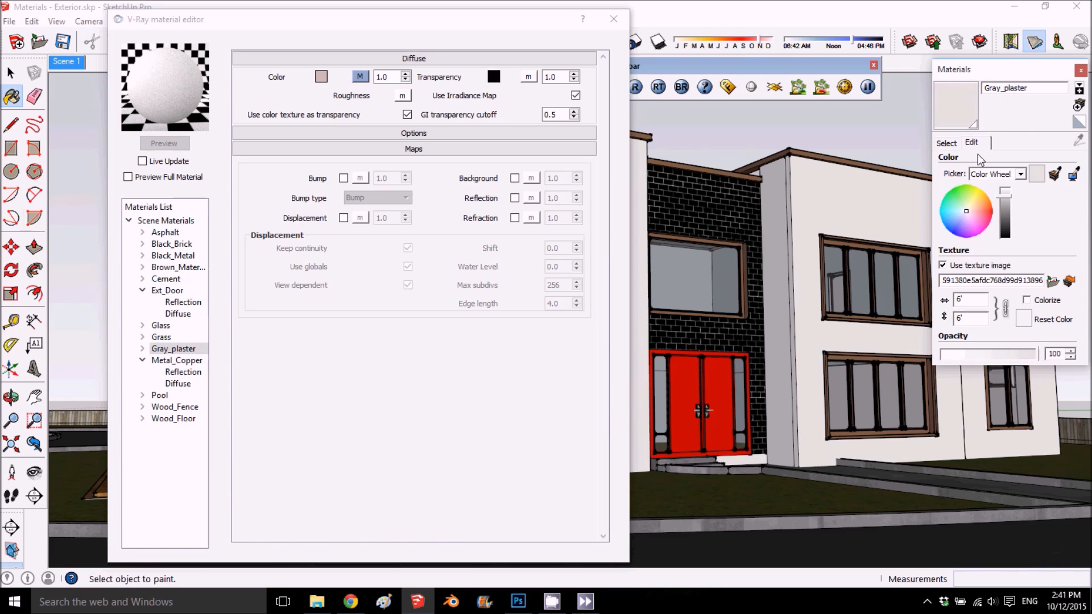
pyautogui.click(1051, 281)
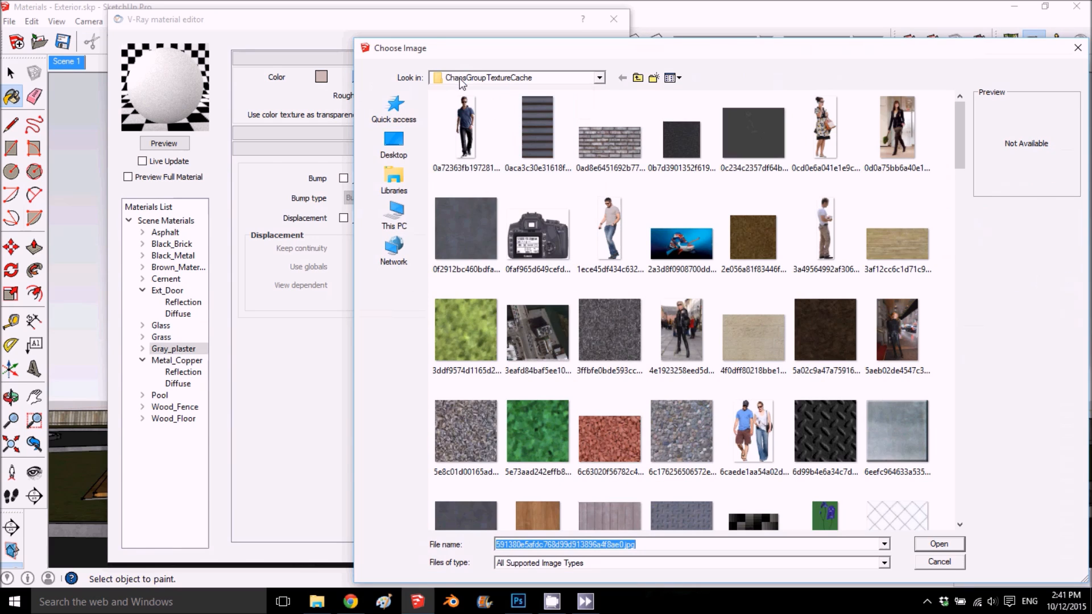
pyautogui.click(394, 215)
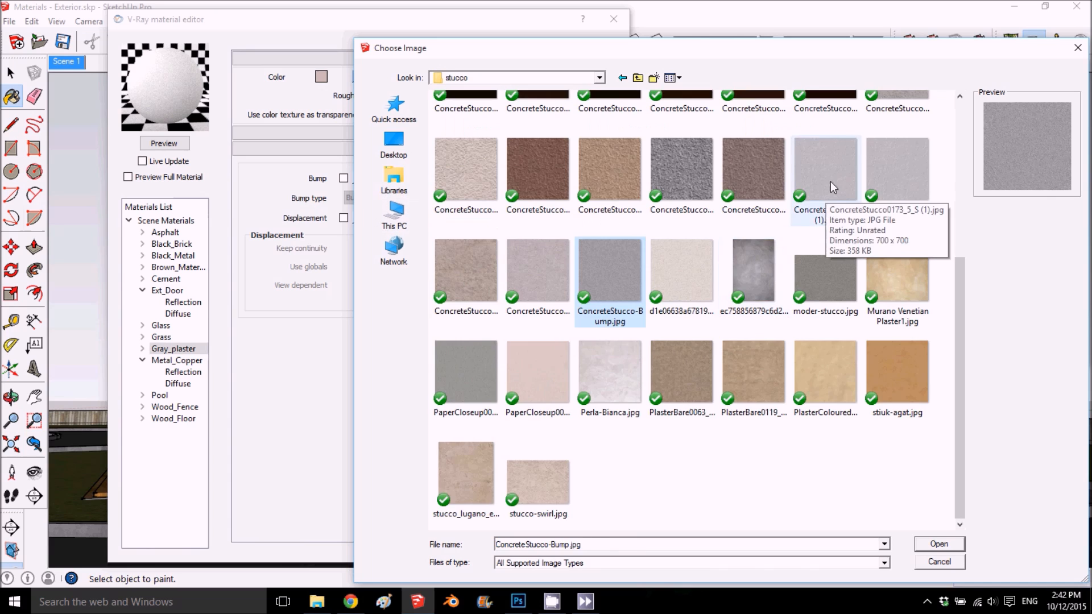
pyautogui.click(830, 179)
pyautogui.click(945, 544)
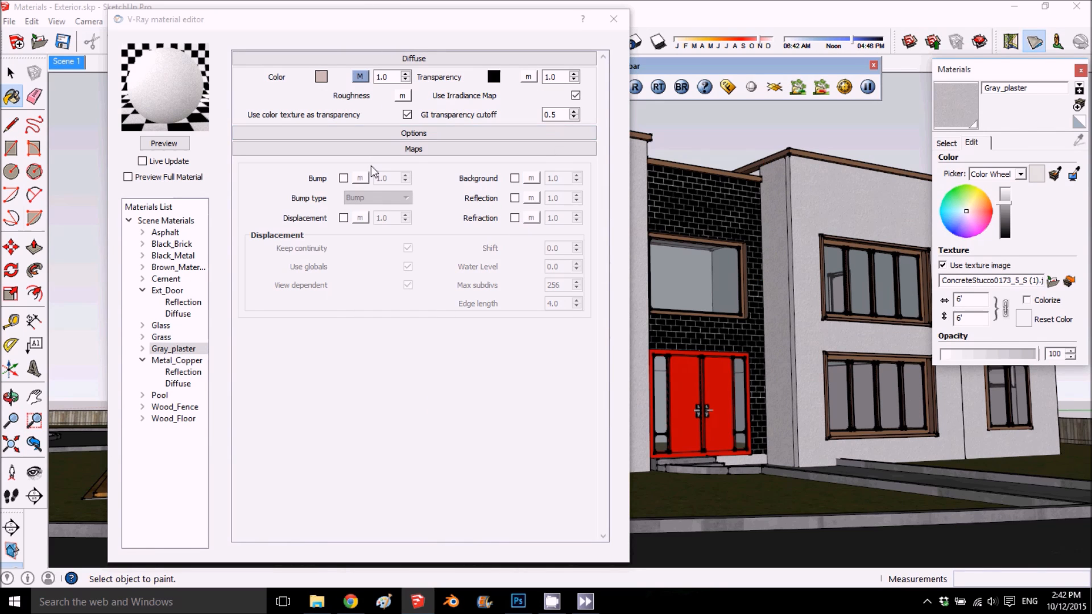
pyautogui.click(163, 145)
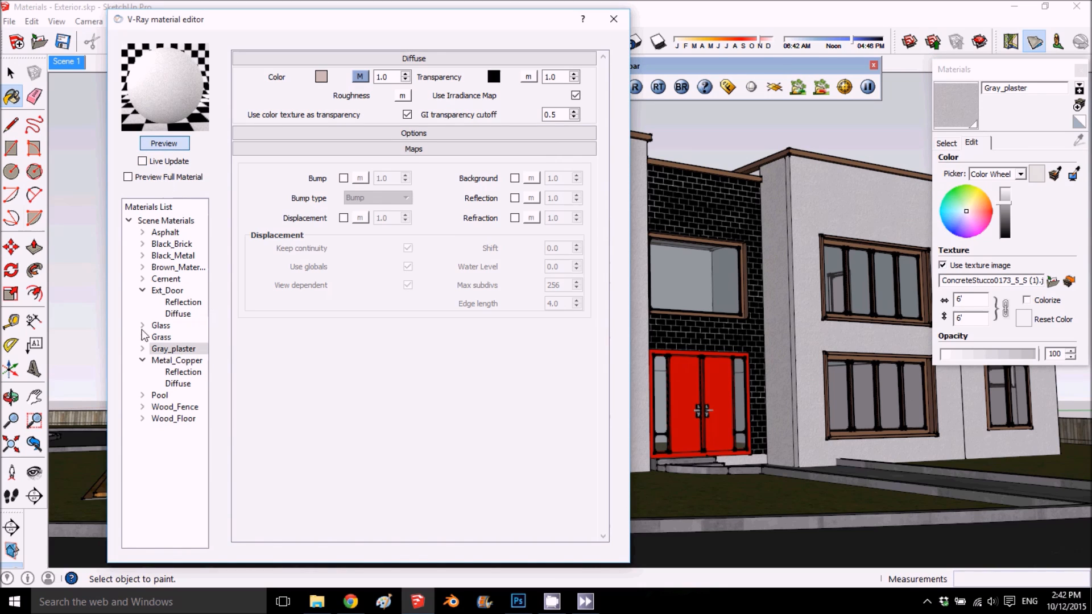
pyautogui.rightClick(178, 350)
pyautogui.moveTo(272, 362)
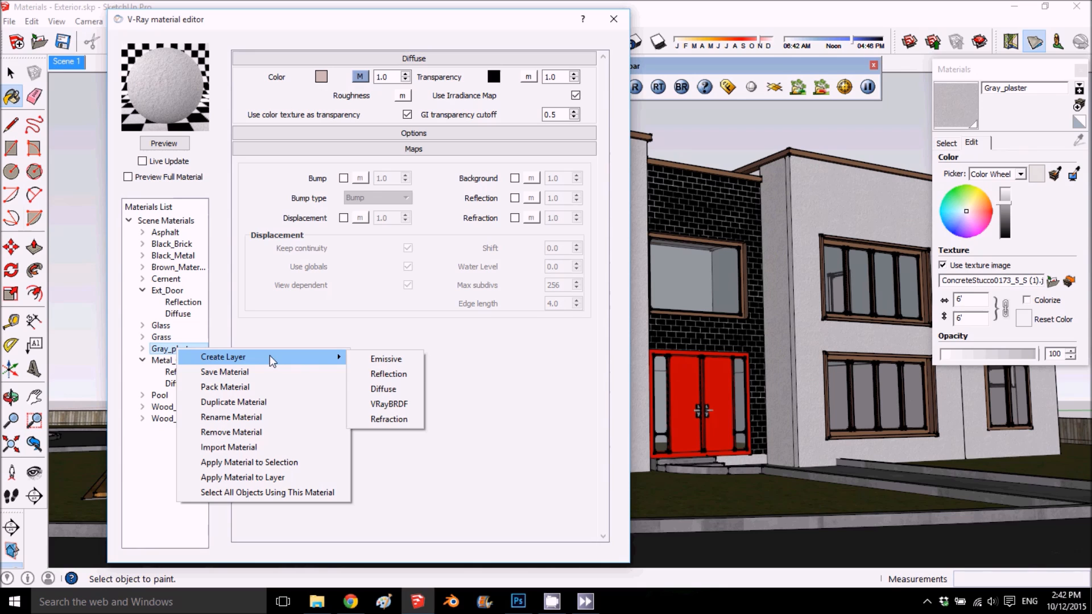
pyautogui.click(401, 423)
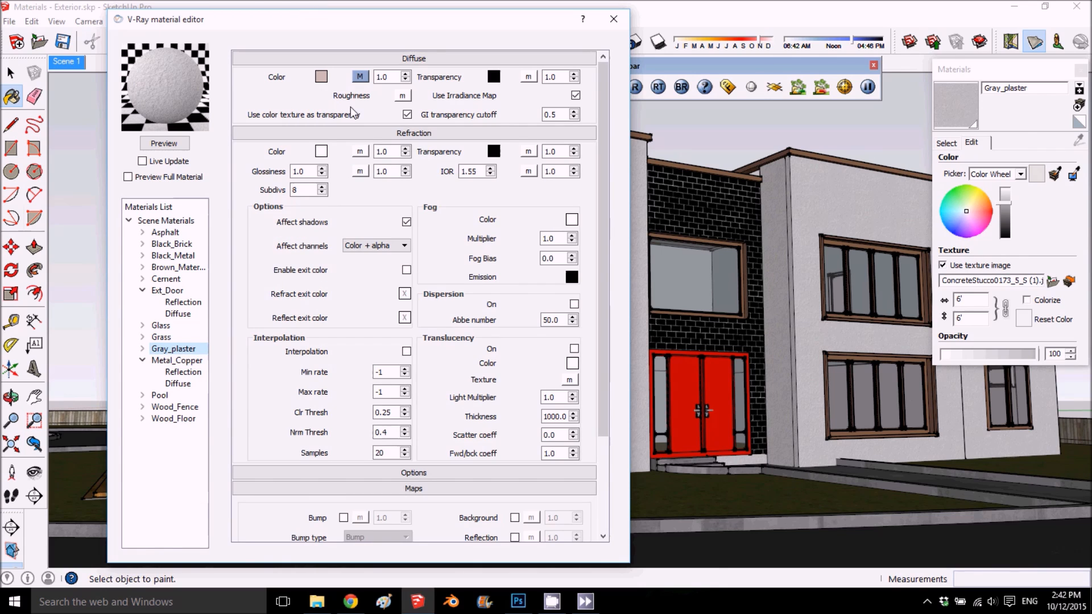
pyautogui.click(142, 349)
pyautogui.rightClick(188, 373)
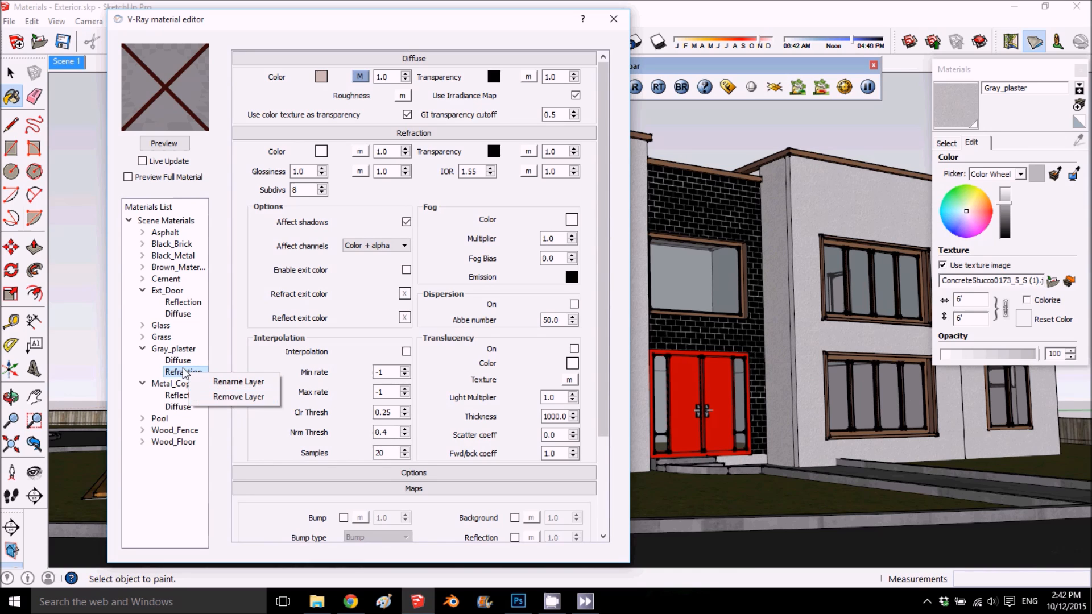
pyautogui.click(234, 396)
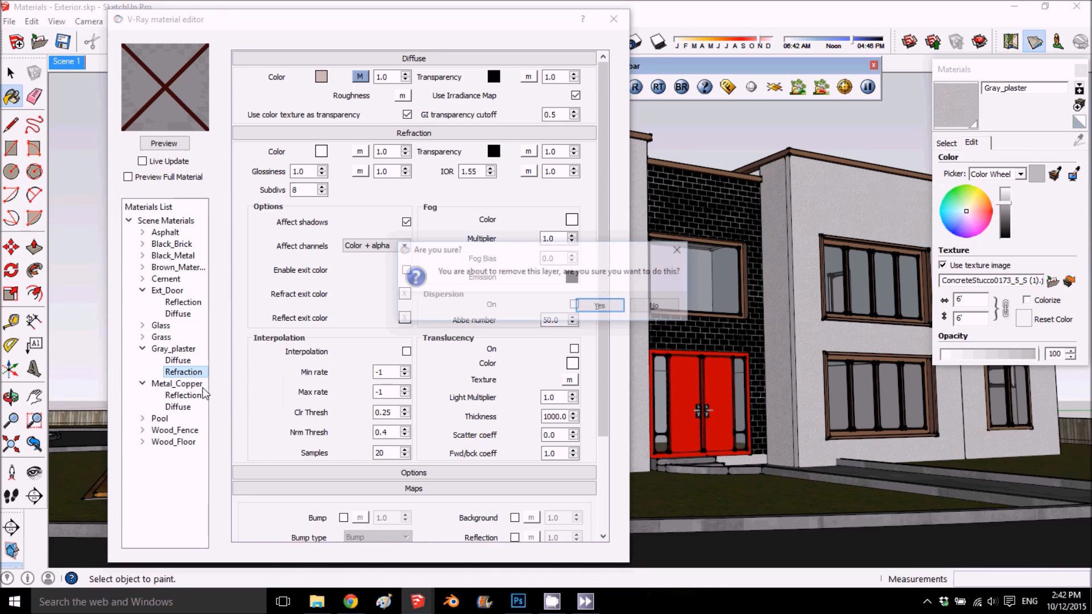
pyautogui.click(600, 306)
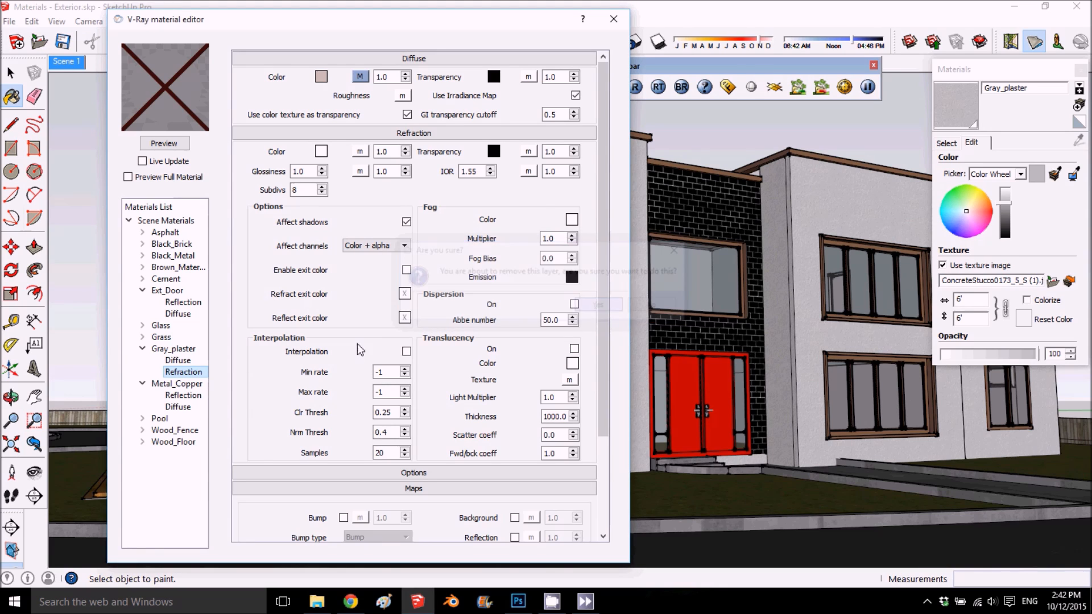
# - Add a Reflection layer to the Gray_plaster material and refresh its preview
pyautogui.rightClick(179, 352)
pyautogui.moveTo(269, 357)
pyautogui.click(390, 374)
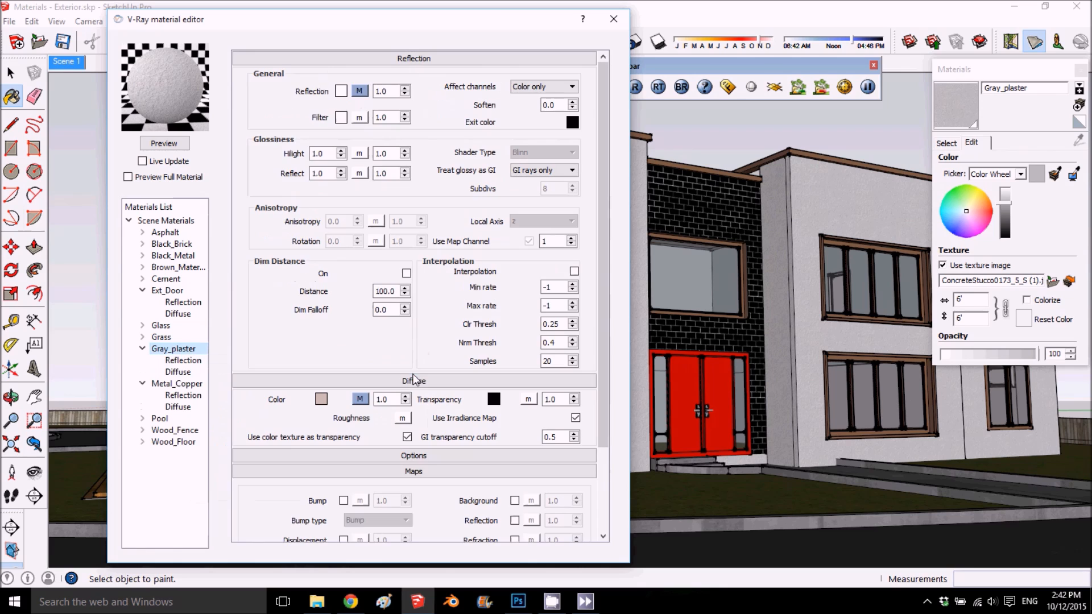
pyautogui.click(180, 146)
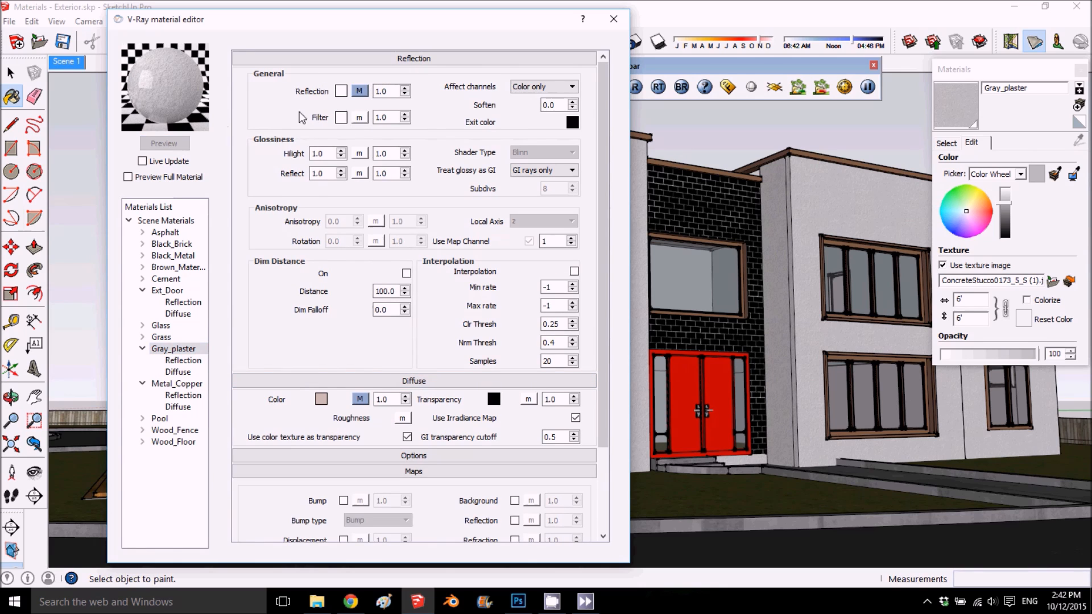
# - Set both the Hilight and Reflect glossiness of Gray_plaster to 0.35 and refresh the preview
pyautogui.moveTo(326, 154); pyautogui.dragTo(266, 149)
pyautogui.write('.35')
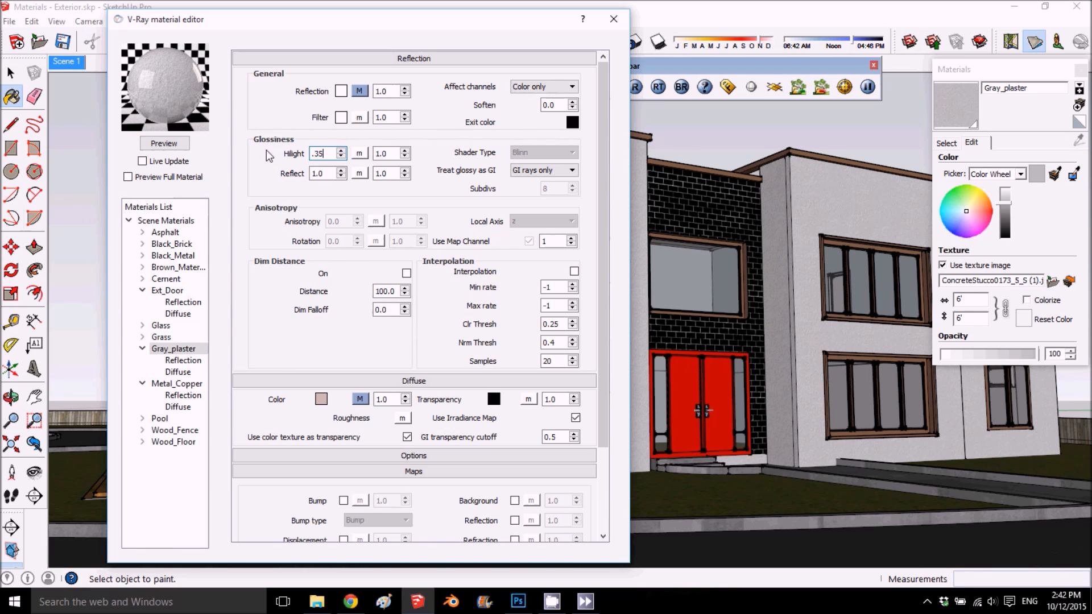
pyautogui.moveTo(330, 173); pyautogui.dragTo(317, 175)
pyautogui.write('.35')
pyautogui.click(164, 143)
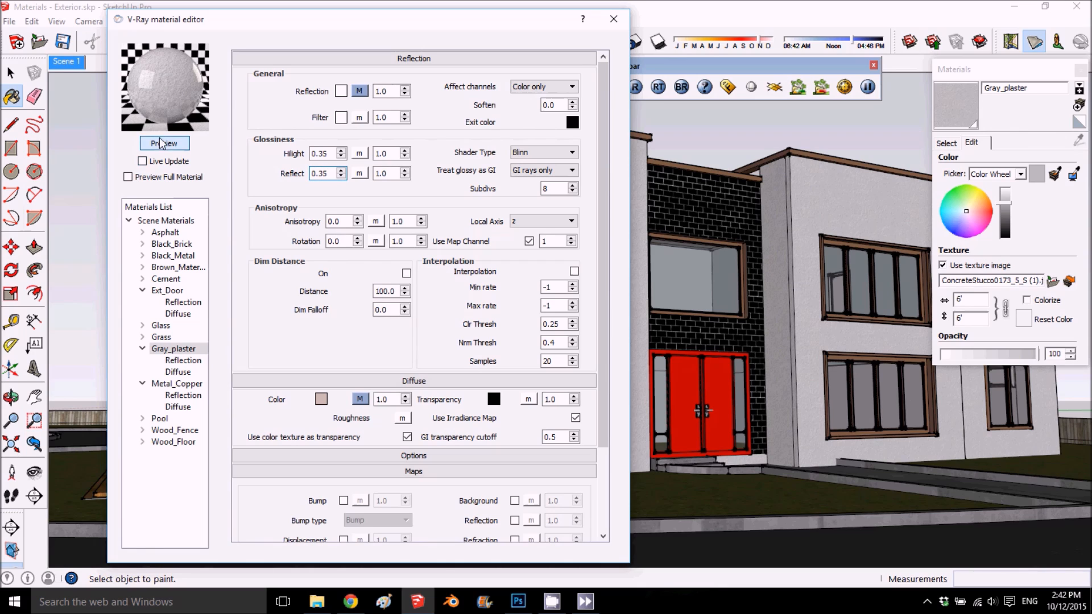
# - Set Gray_plaster's reflection Filter color to light gray with RGB 238, 238, 238 and refresh the preview
pyautogui.click(339, 120)
pyautogui.moveTo(523, 196); pyautogui.dragTo(523, 193)
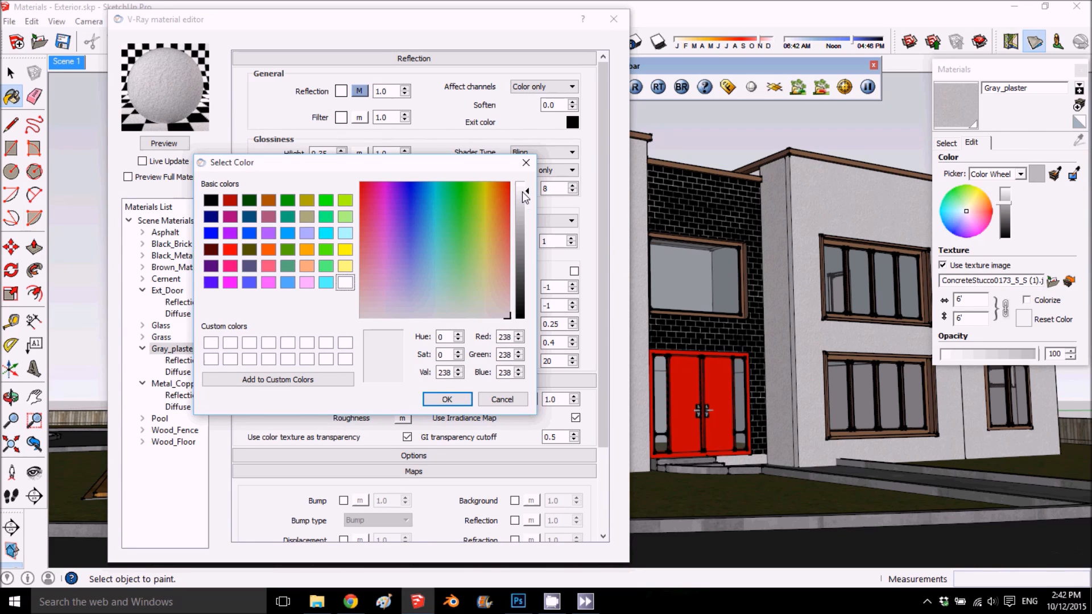
pyautogui.click(449, 398)
pyautogui.click(183, 146)
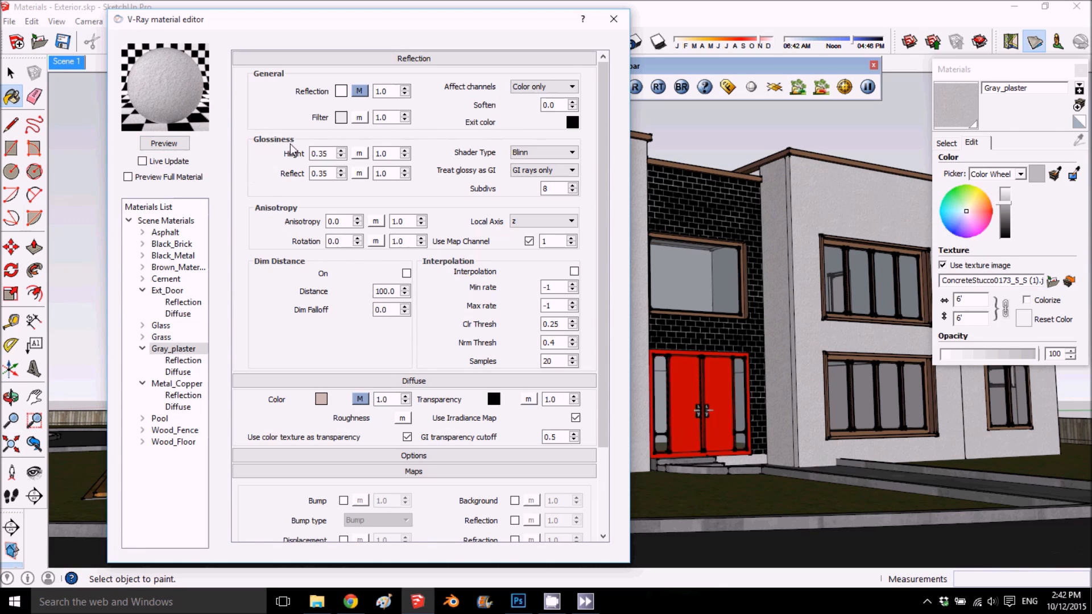
# - Collapse Gray_plaster's Reflection settings and enable its Bump map
pyautogui.click(329, 60)
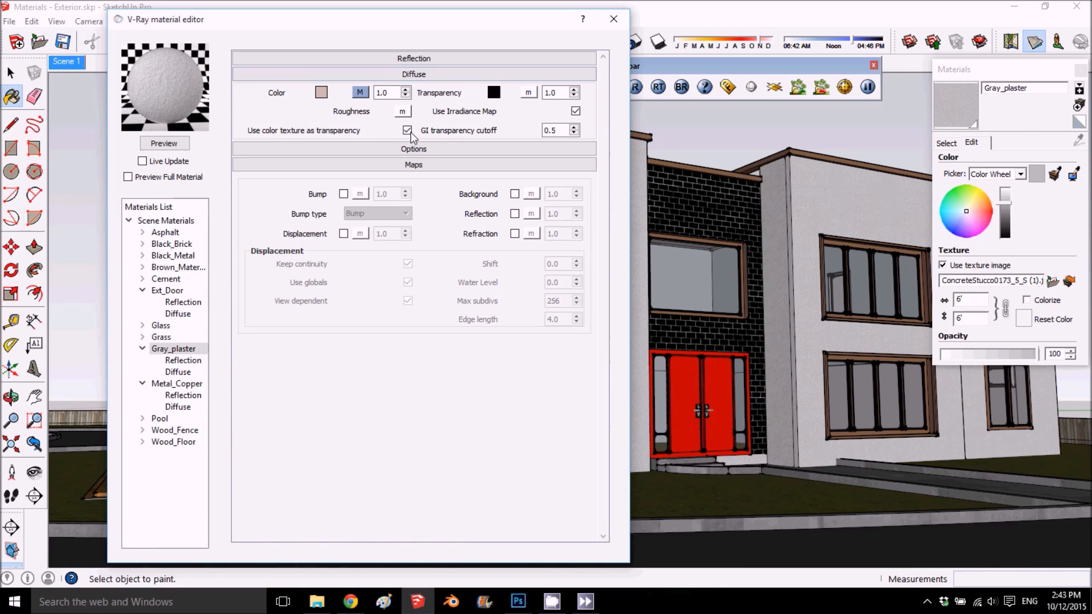
pyautogui.click(344, 194)
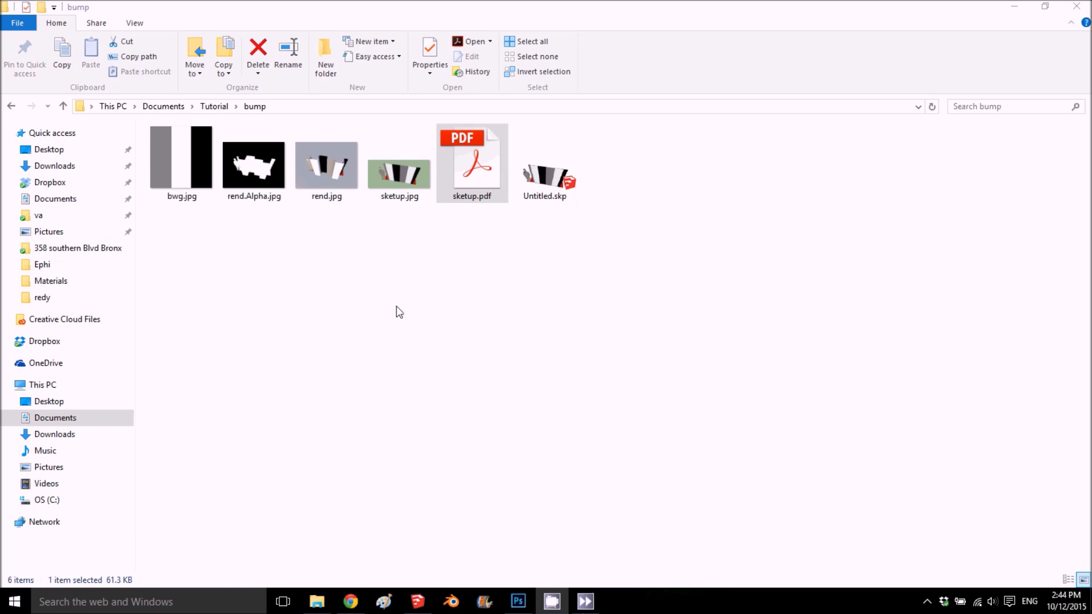
# - View sketup.jpg and rend.jpg from the bump folder to compare the flat striped panel with its displaced render
pyautogui.doubleClick(397, 184)
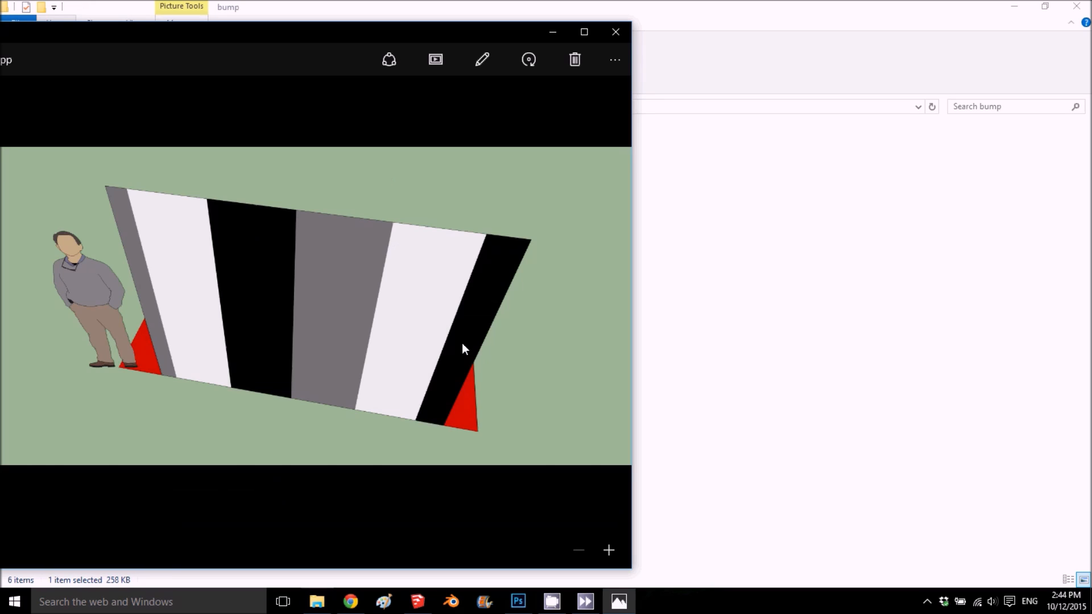
pyautogui.click(582, 34)
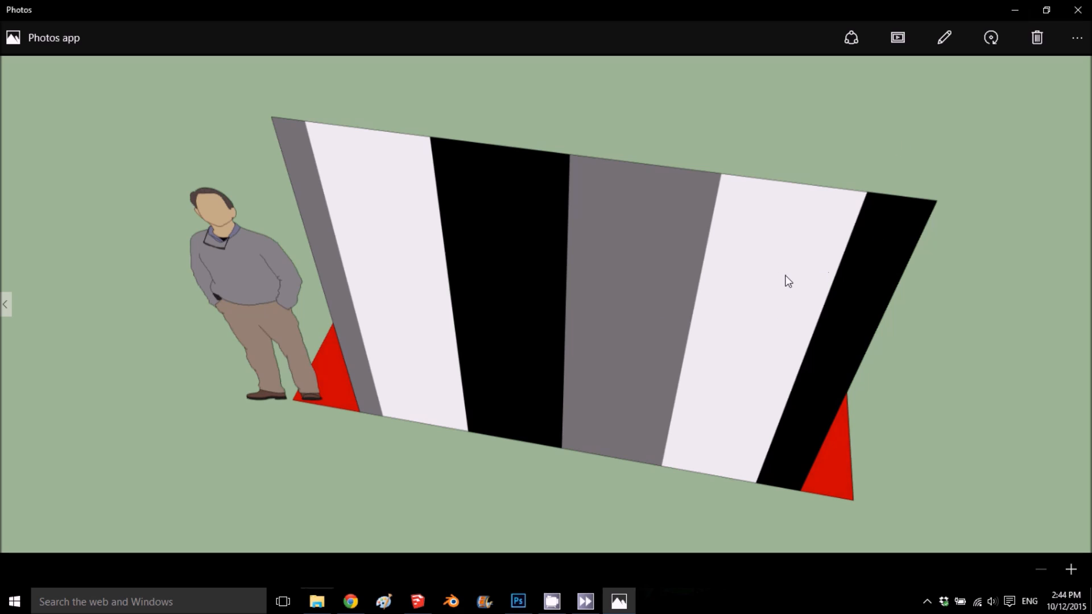
pyautogui.click(1014, 10)
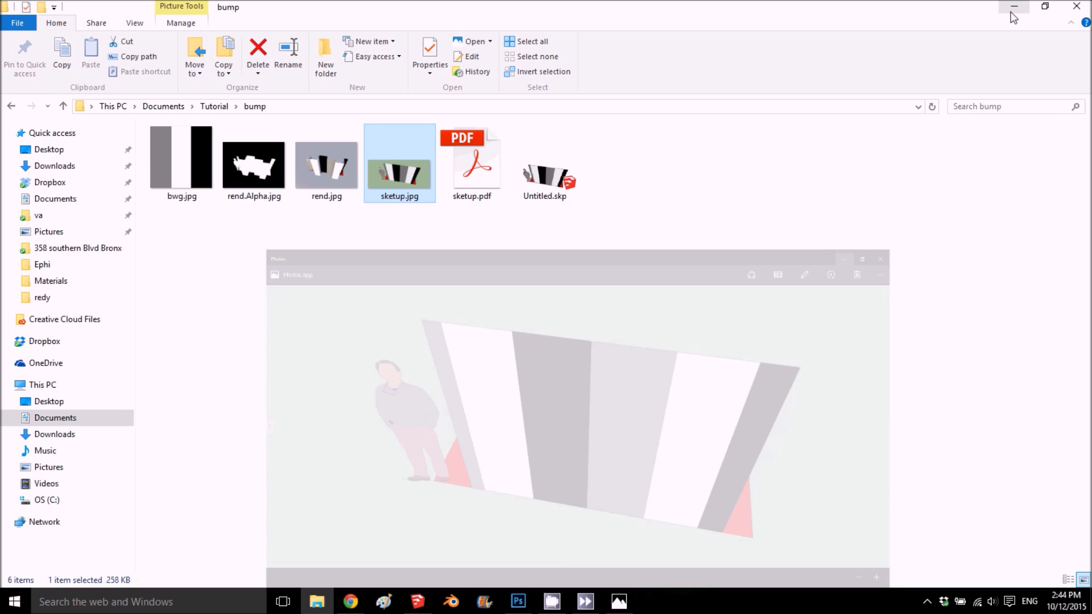
pyautogui.doubleClick(300, 181)
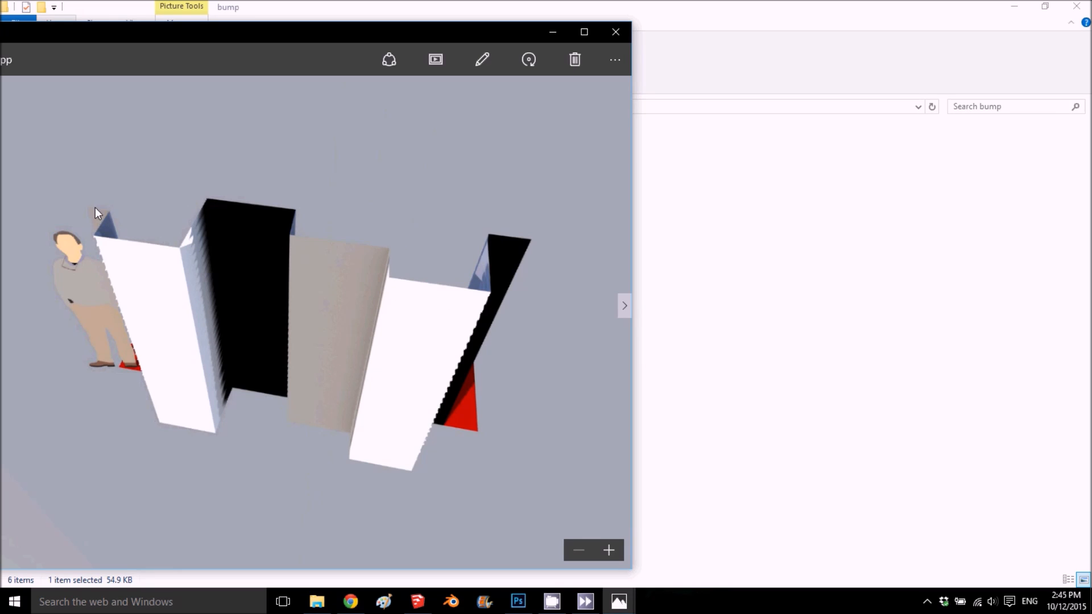
pyautogui.click(550, 32)
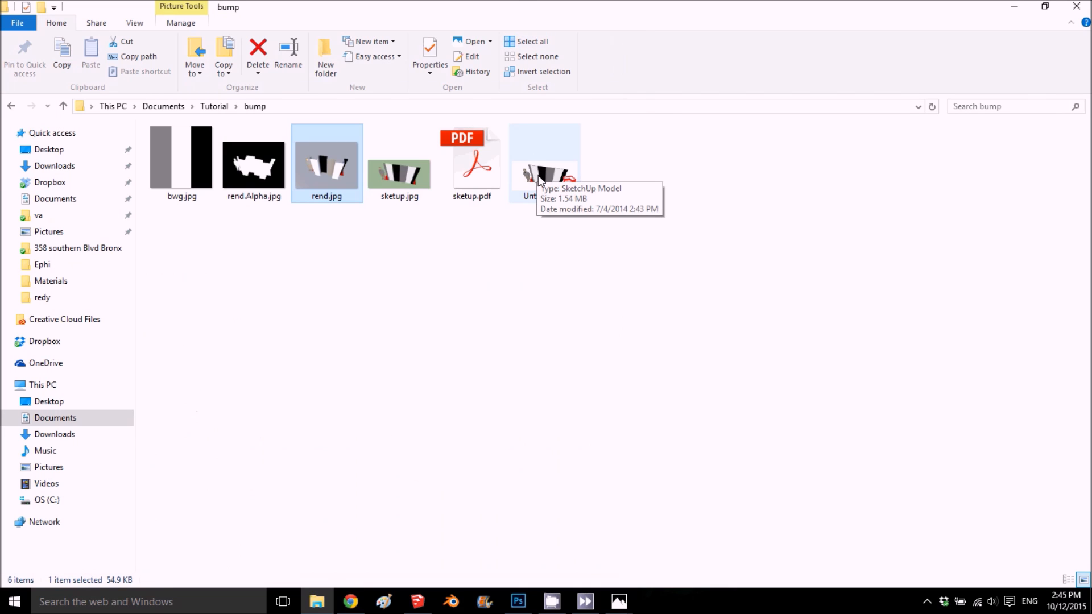
# - Open Untitled.skp from the bump folder in SketchUp, and view rend.jpg and rend.Alpha.jpg while it loads
pyautogui.doubleClick(538, 175)
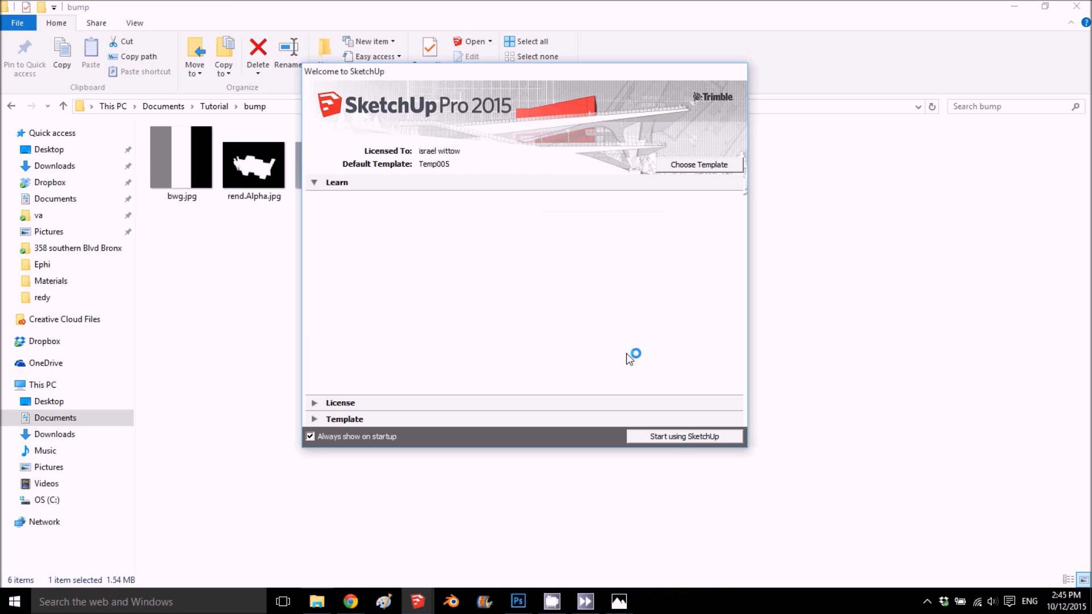
pyautogui.click(665, 437)
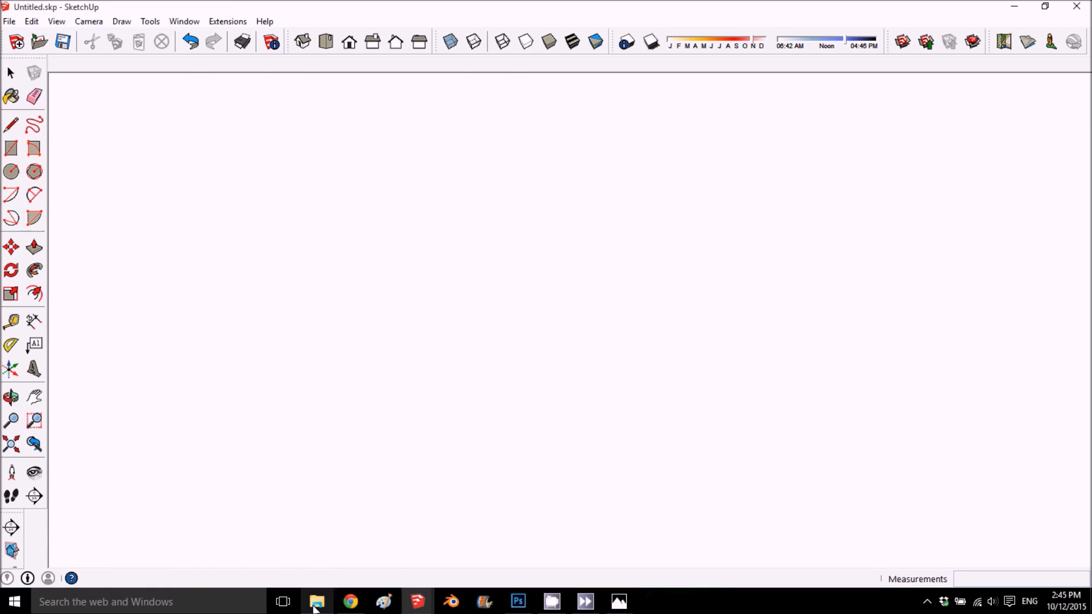
pyautogui.click(317, 602)
pyautogui.doubleClick(318, 175)
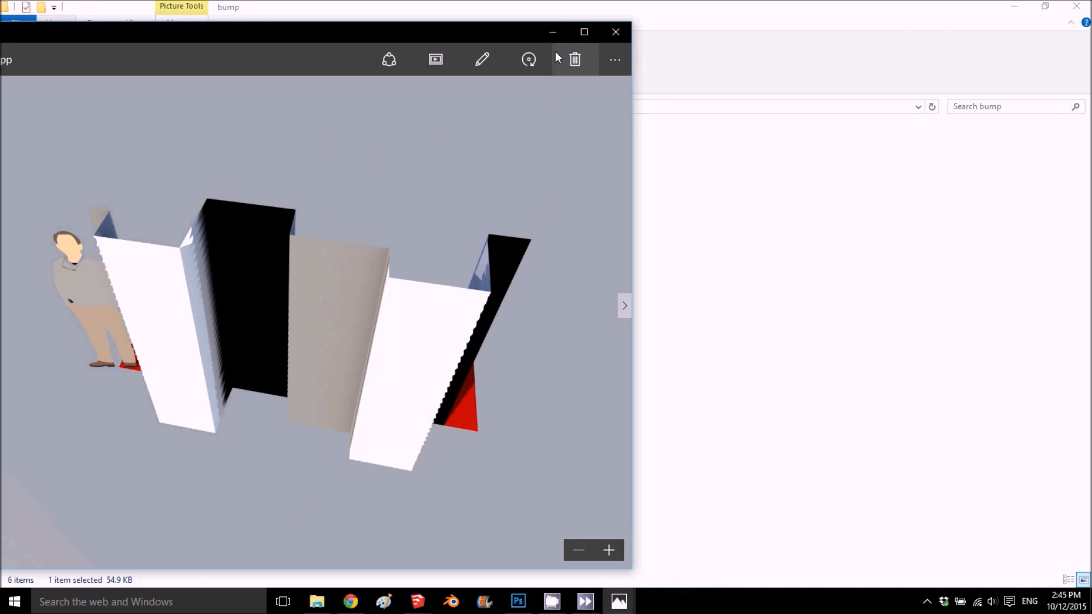
pyautogui.click(611, 34)
pyautogui.doubleClick(243, 175)
pyautogui.click(615, 32)
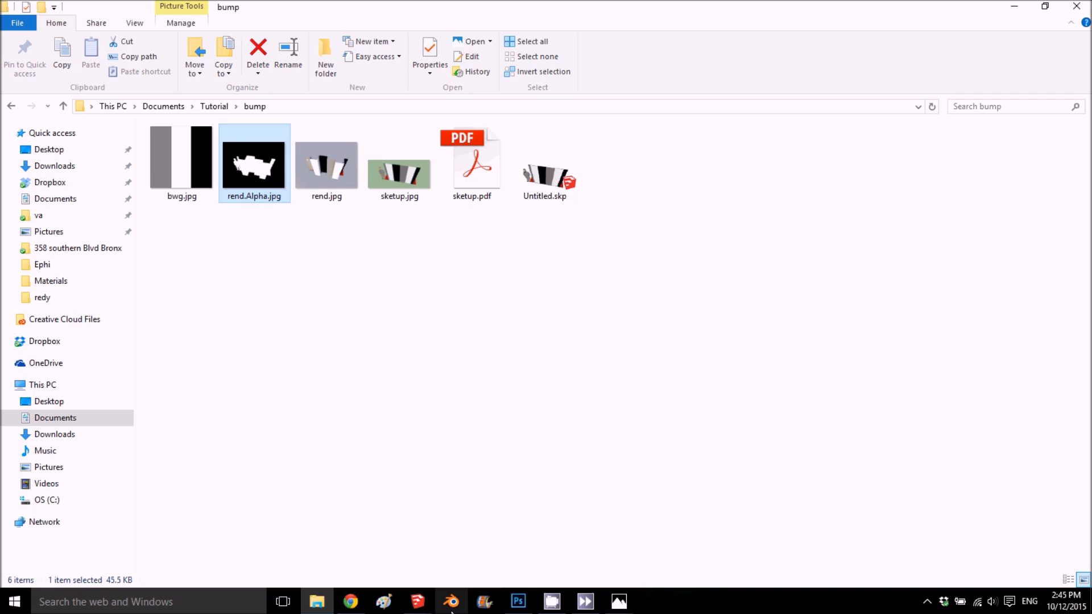
# - Switch to the Untitled.skp SketchUp window, examine the striped panel model, and minimize the window
pyautogui.click(426, 606)
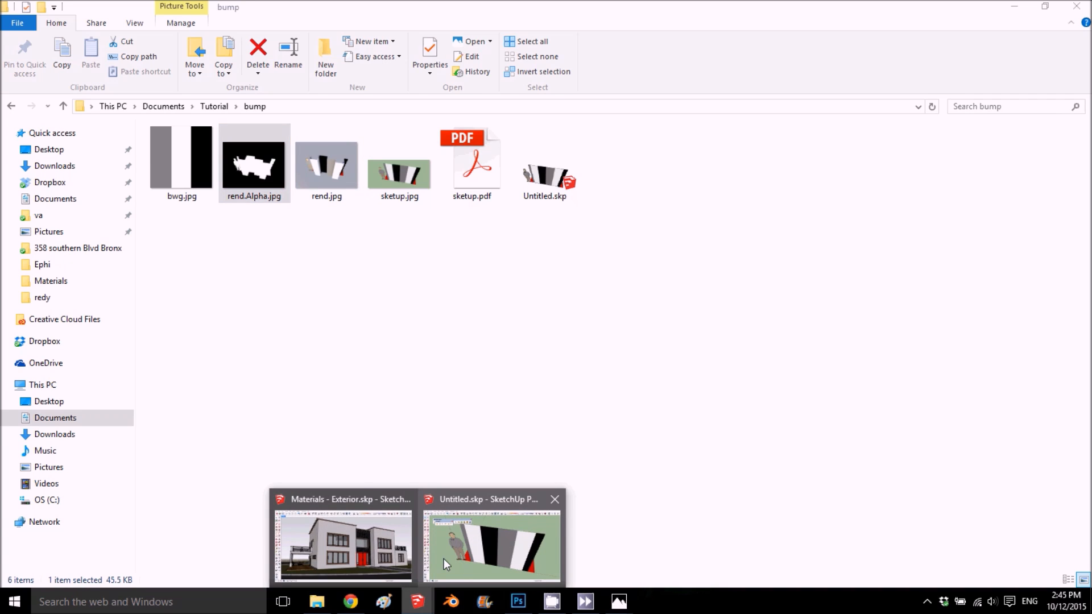
pyautogui.click(487, 538)
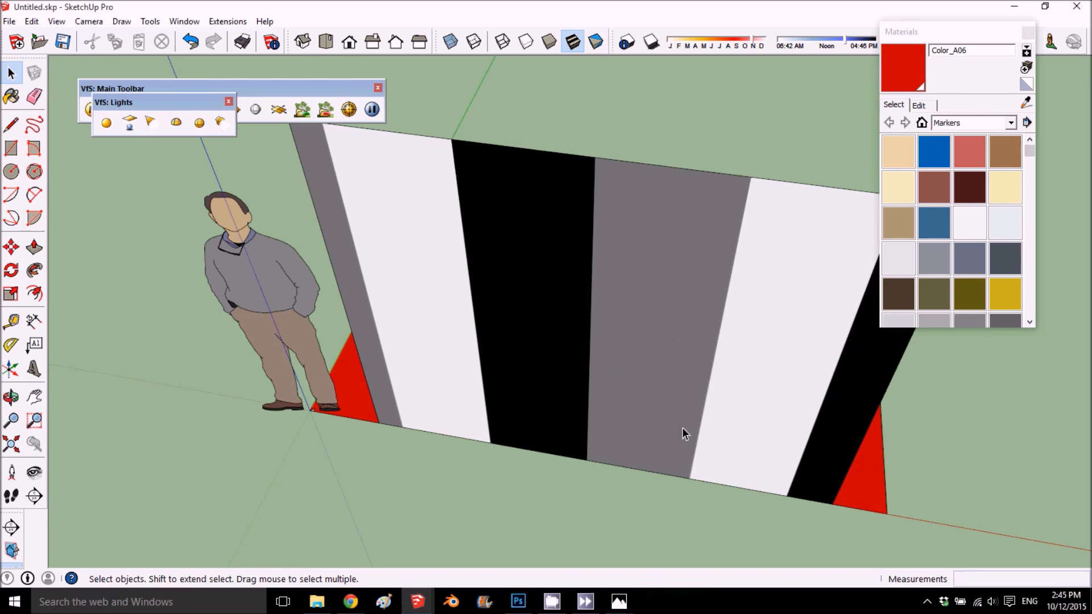
pyautogui.click(1014, 6)
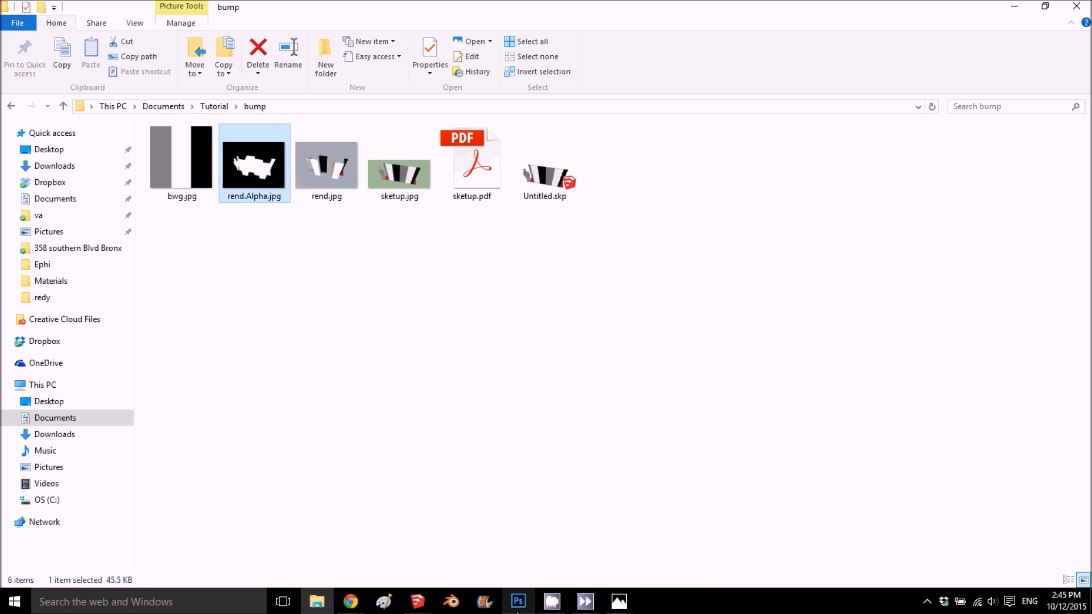
# - Switch back to the Materials - Exterior.skp window and assign a TexBitmap texture to Gray_plaster's Bump map
pyautogui.moveTo(519, 603)
pyautogui.moveTo(417, 601)
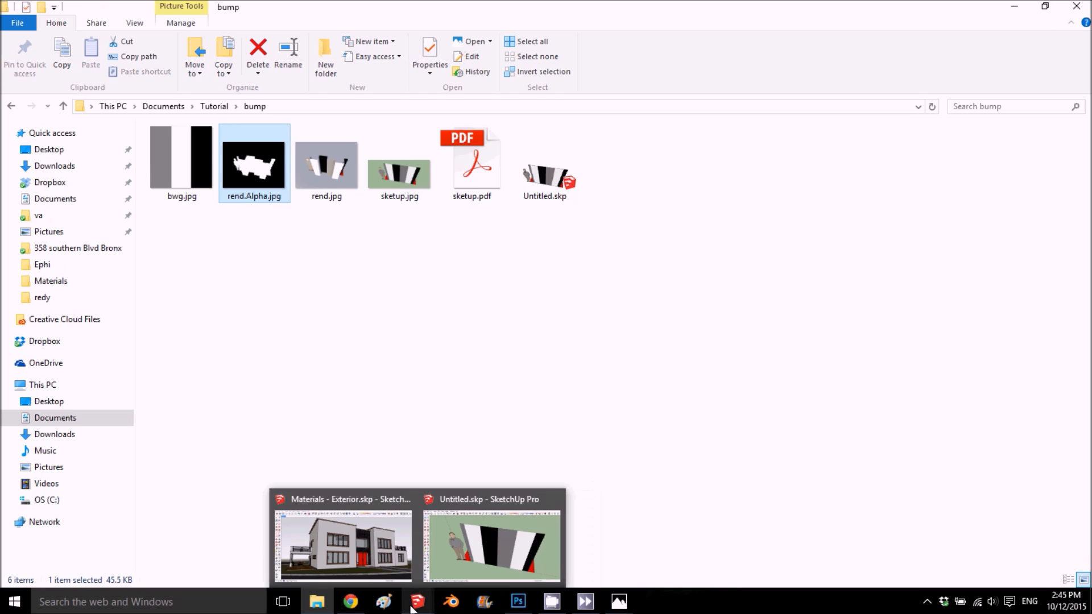
pyautogui.click(391, 548)
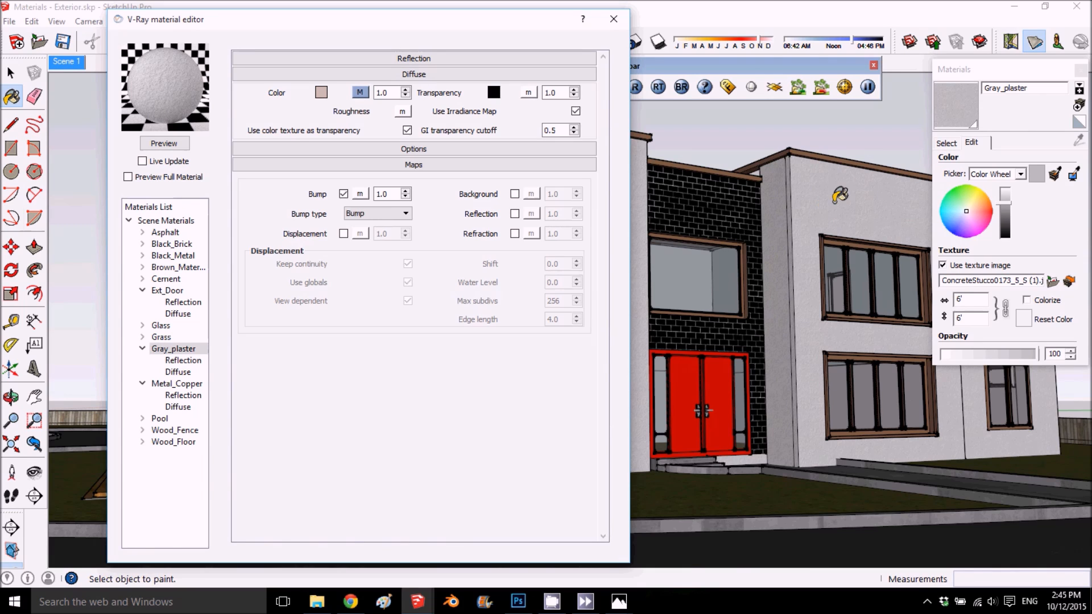
pyautogui.click(360, 194)
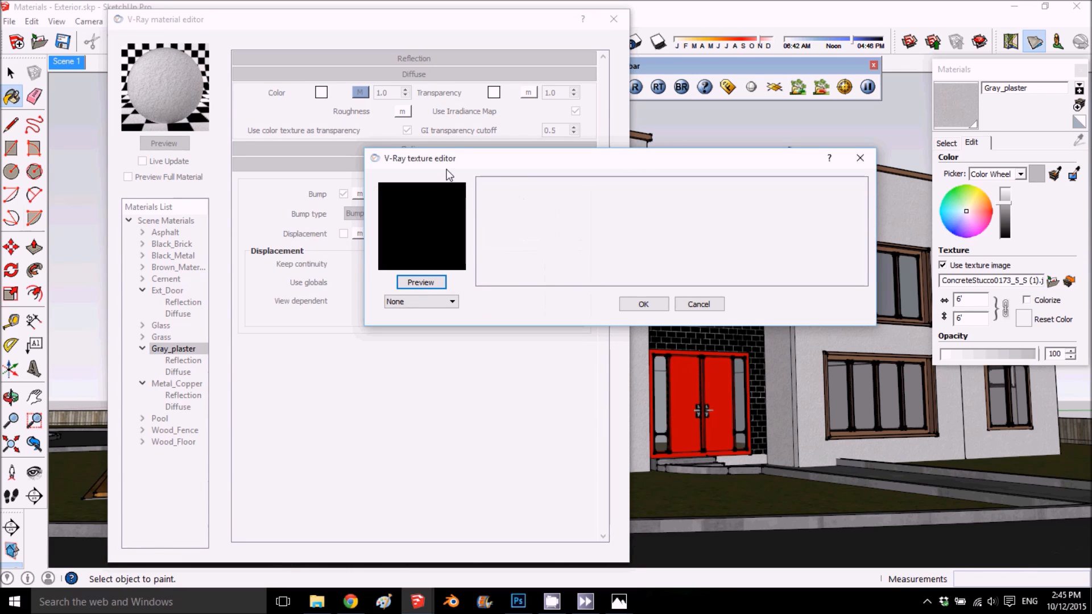
pyautogui.moveTo(462, 158); pyautogui.dragTo(511, 46)
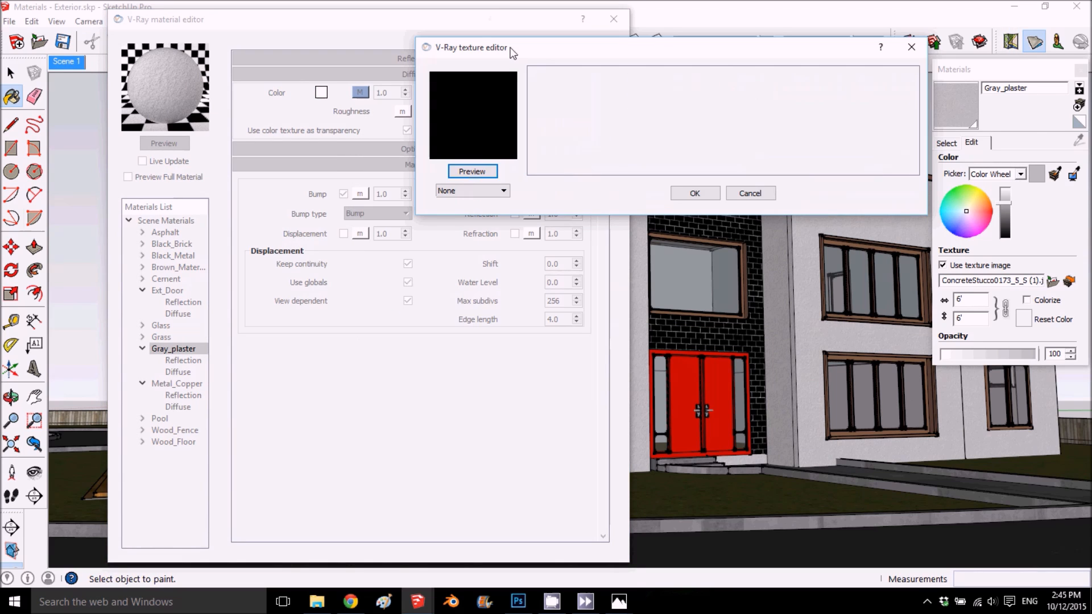
pyautogui.click(471, 191)
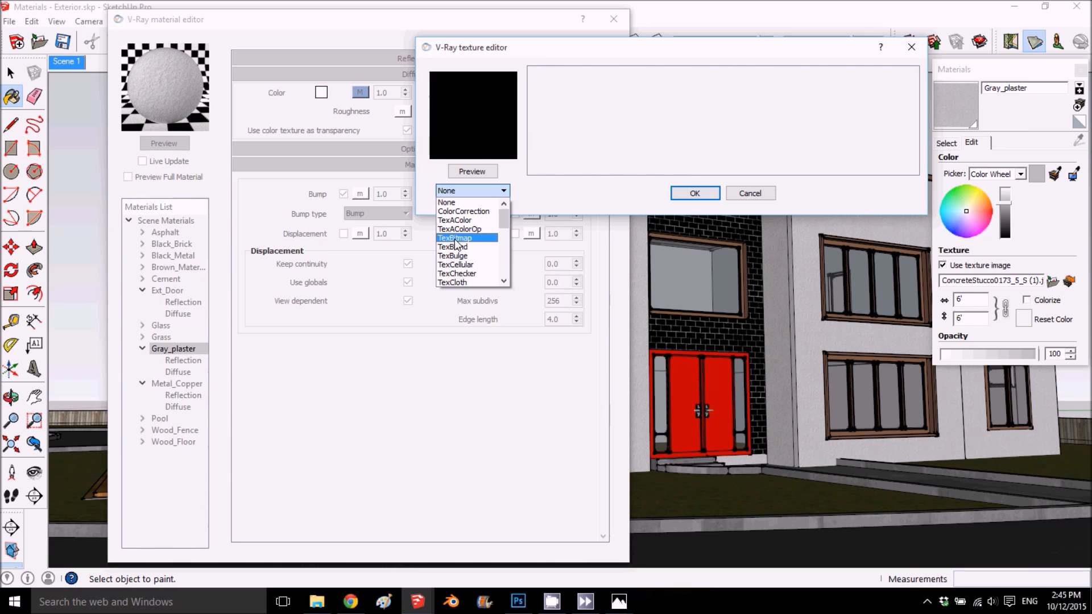
pyautogui.click(472, 238)
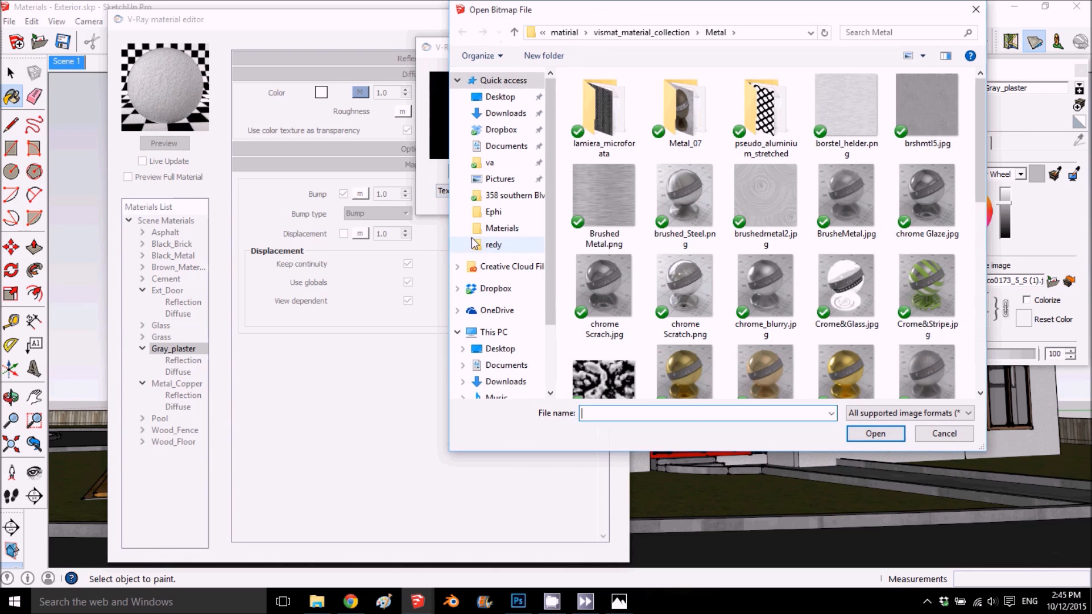
# - Load ConcreteStucco0094_2_S.jpg from the stucco folder as Gray_plaster's bump bitmap and refresh the material preview
pyautogui.moveTo(847, 19); pyautogui.dragTo(611, 51)
pyautogui.click(400, 58)
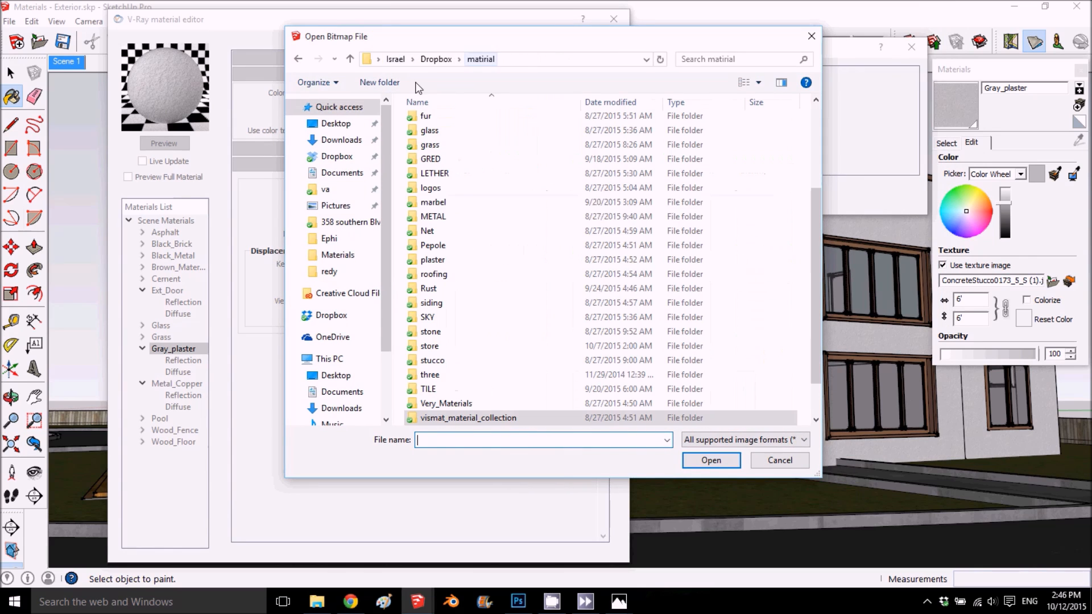
pyautogui.doubleClick(495, 360)
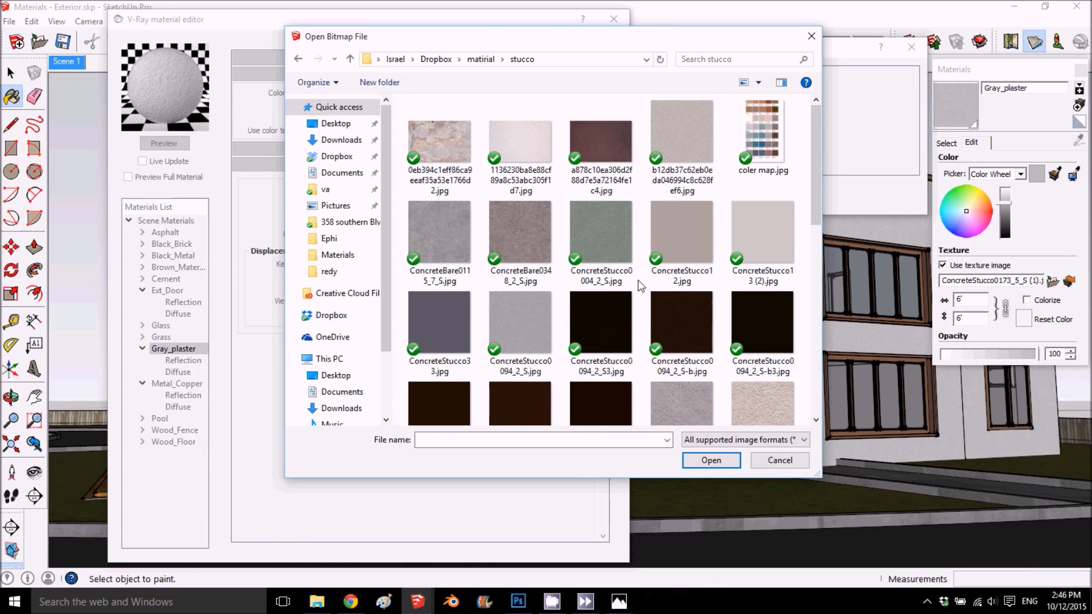
pyautogui.scroll(-2, 640, 286)
pyautogui.scroll(-3, 638, 285)
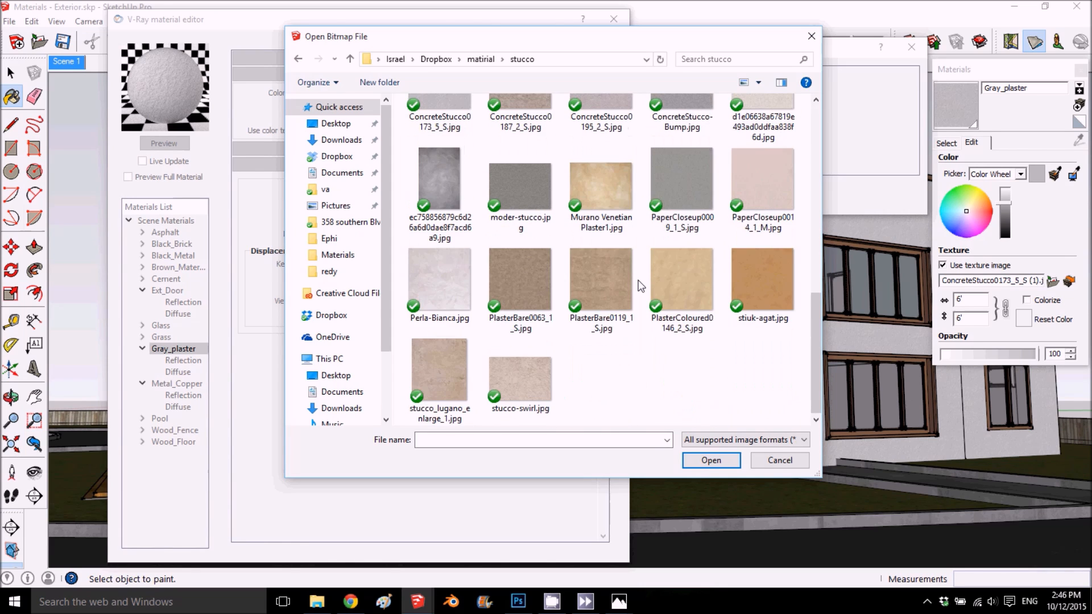
pyautogui.scroll(2, 636, 280)
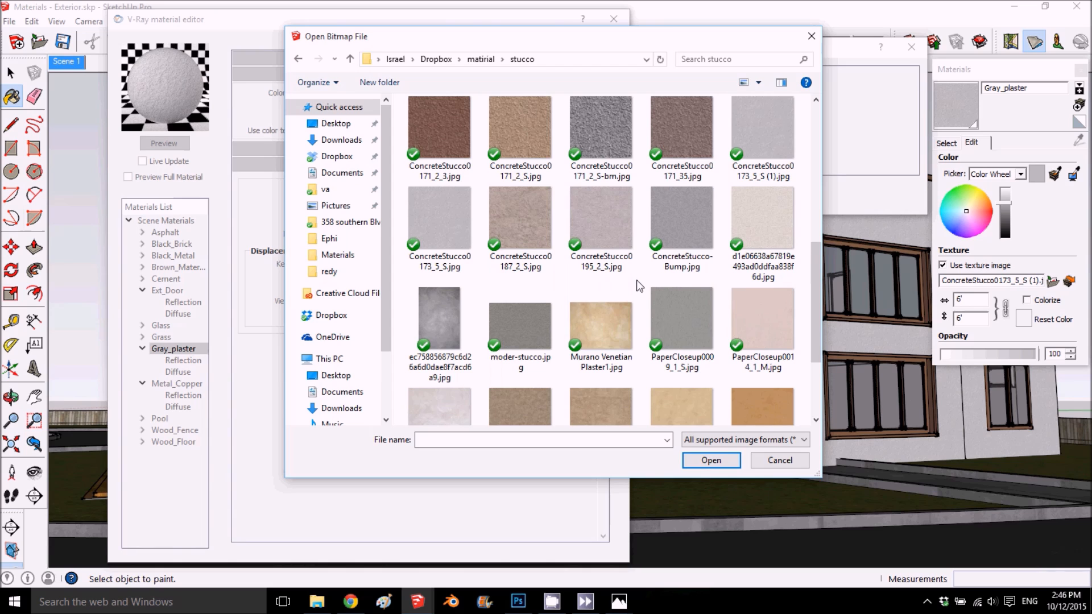
pyautogui.click(708, 196)
pyautogui.scroll(3, 654, 216)
pyautogui.doubleClick(534, 191)
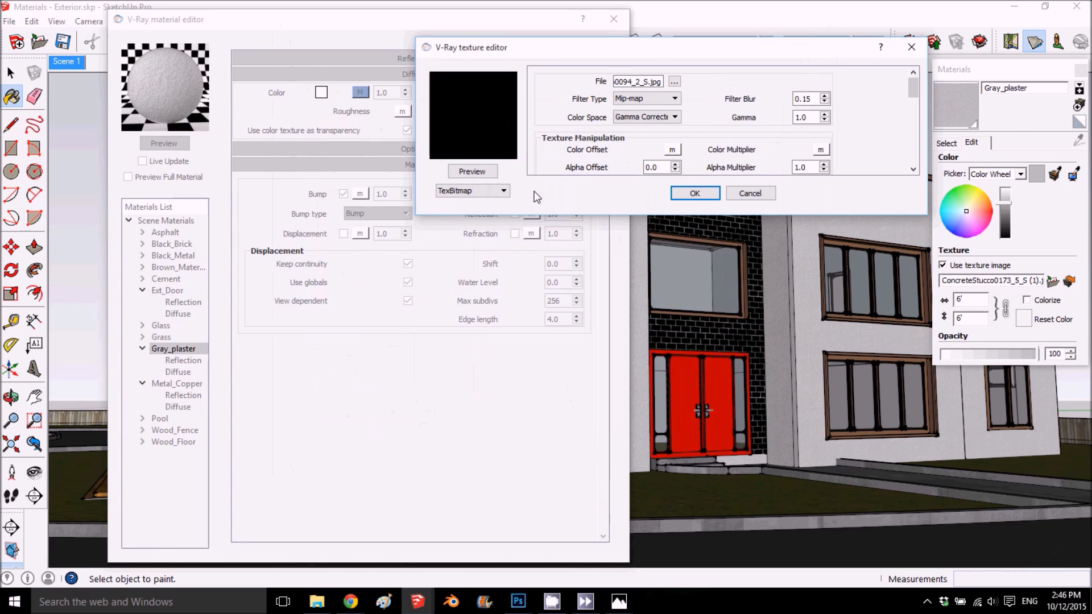
pyautogui.click(688, 193)
pyautogui.click(155, 145)
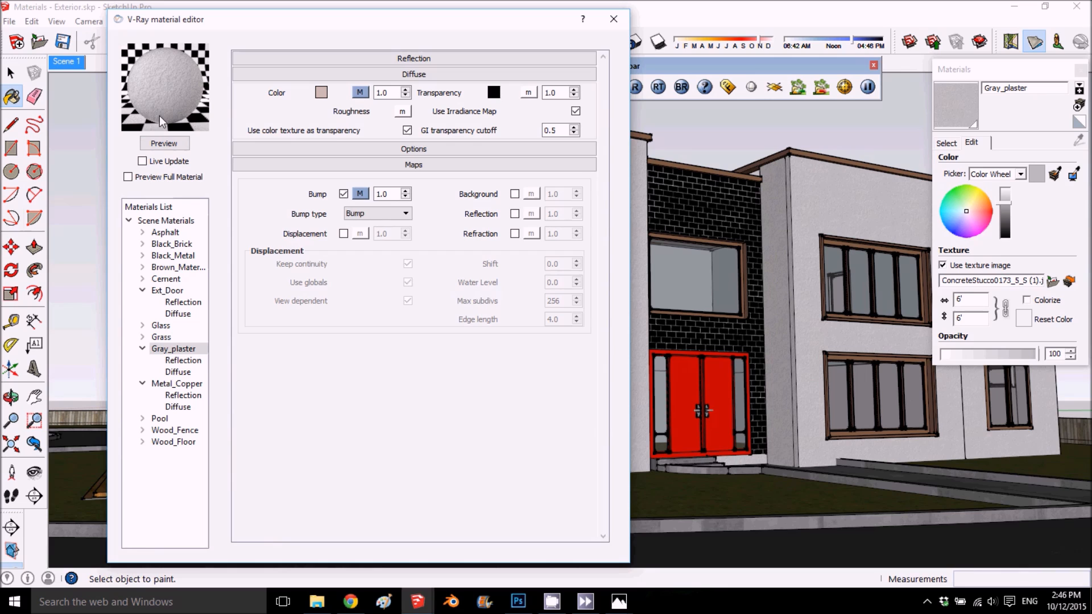
# - Set Gray_plaster's Bump multiplier to 0.25
pyautogui.moveTo(389, 194); pyautogui.dragTo(369, 200)
pyautogui.write('.25')
pyautogui.press('Return')
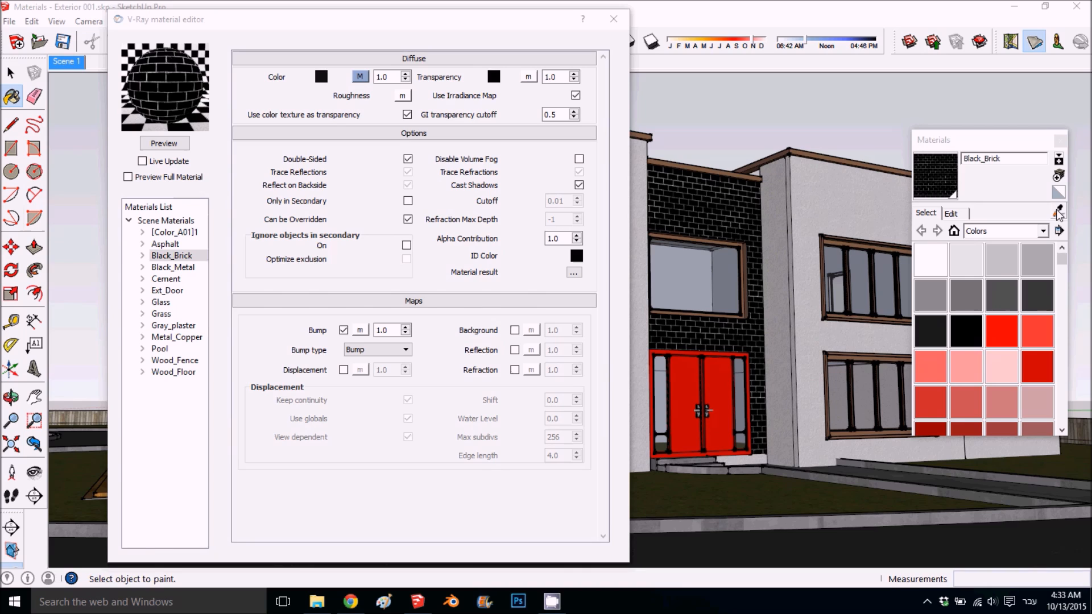
# - Sample the black brick wall's material in the model and disable the Bump map of Black_Brick
pyautogui.click(1058, 211)
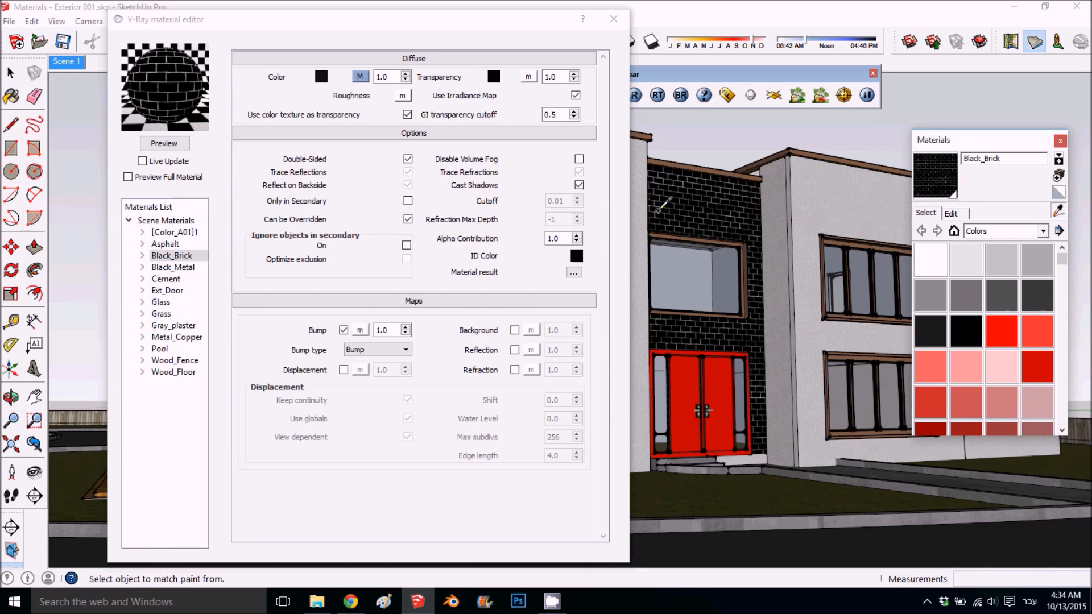
pyautogui.click(678, 203)
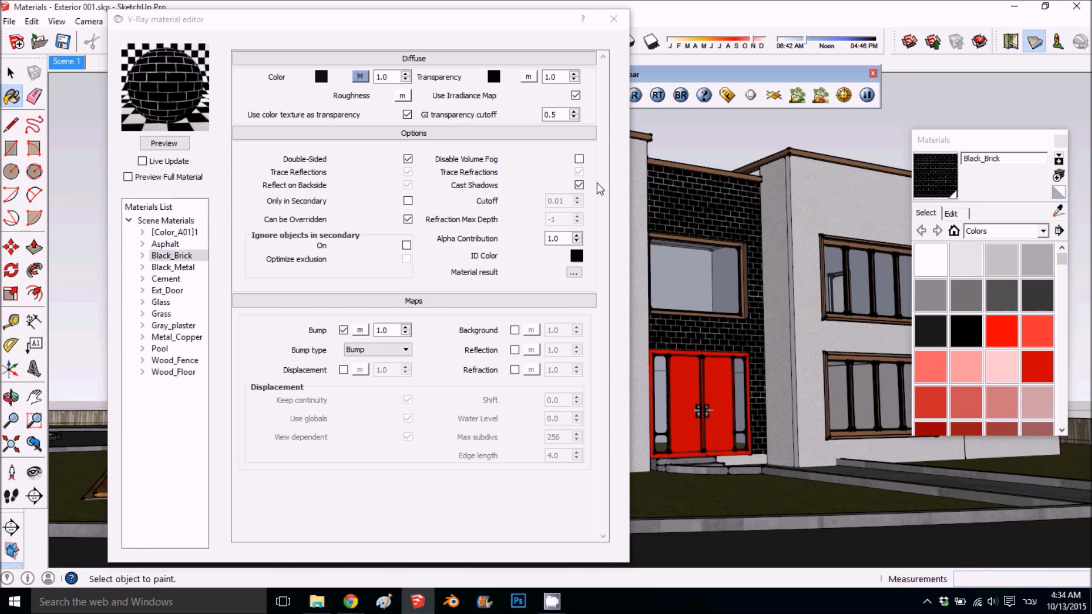
pyautogui.click(344, 331)
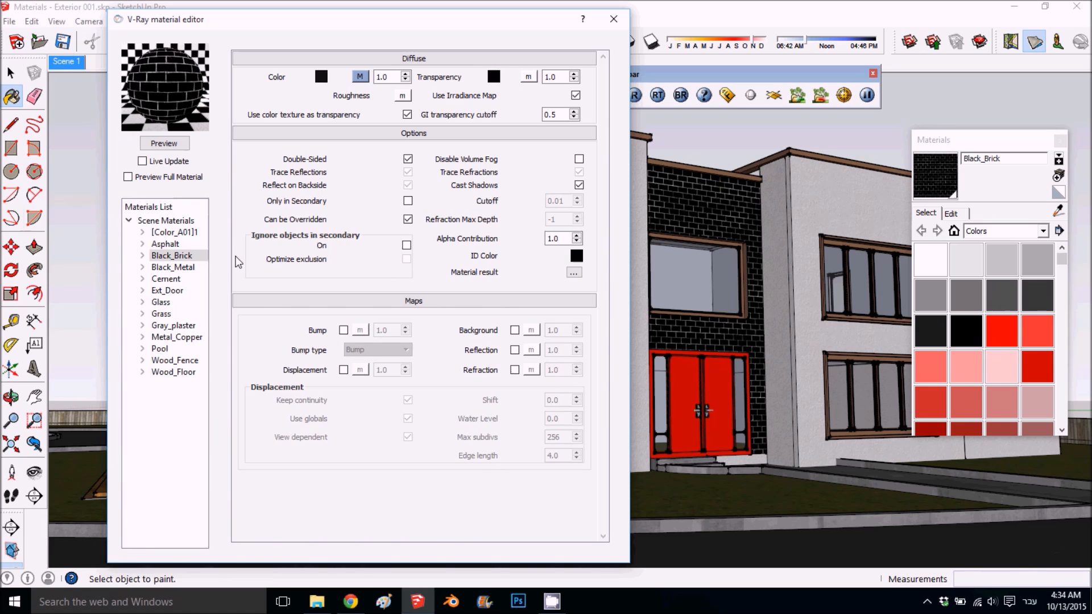
# - Create a Reflection layer for Black_Brick and refresh the material preview
pyautogui.rightClick(169, 262)
pyautogui.moveTo(273, 269)
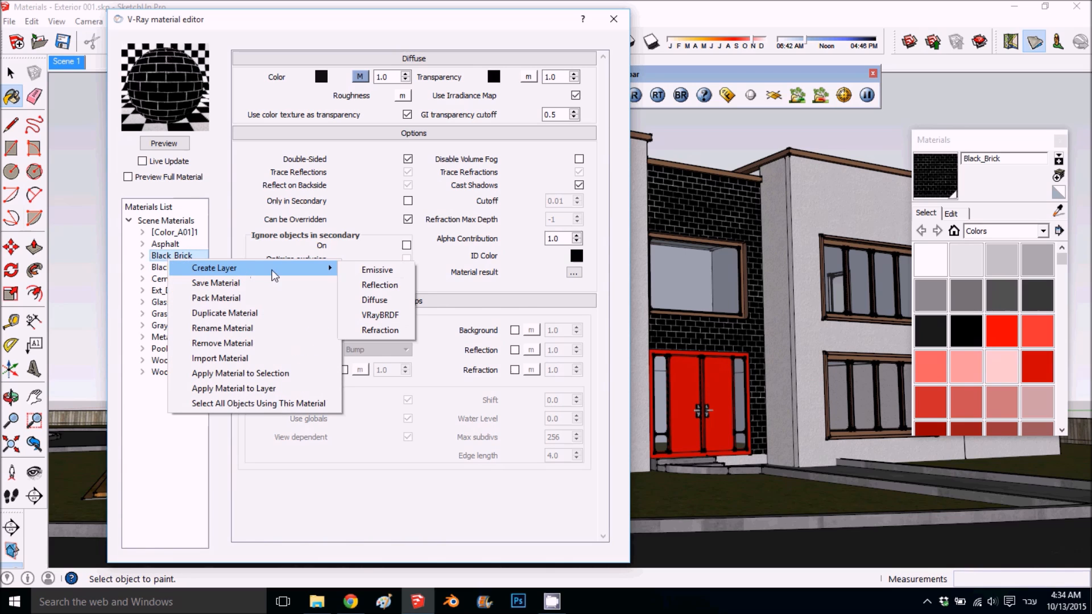
pyautogui.click(379, 284)
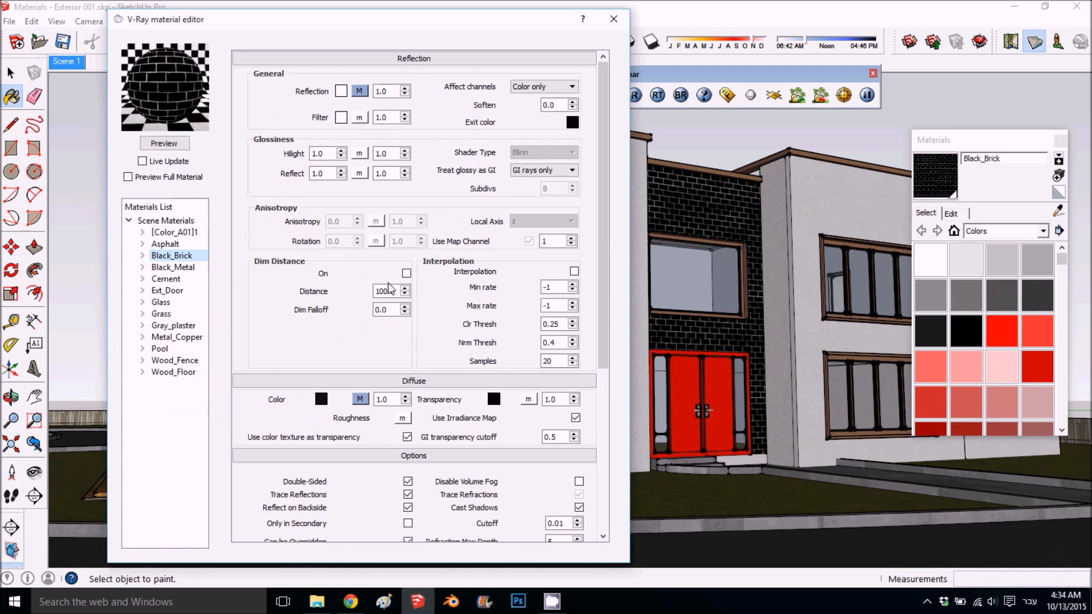
pyautogui.click(162, 145)
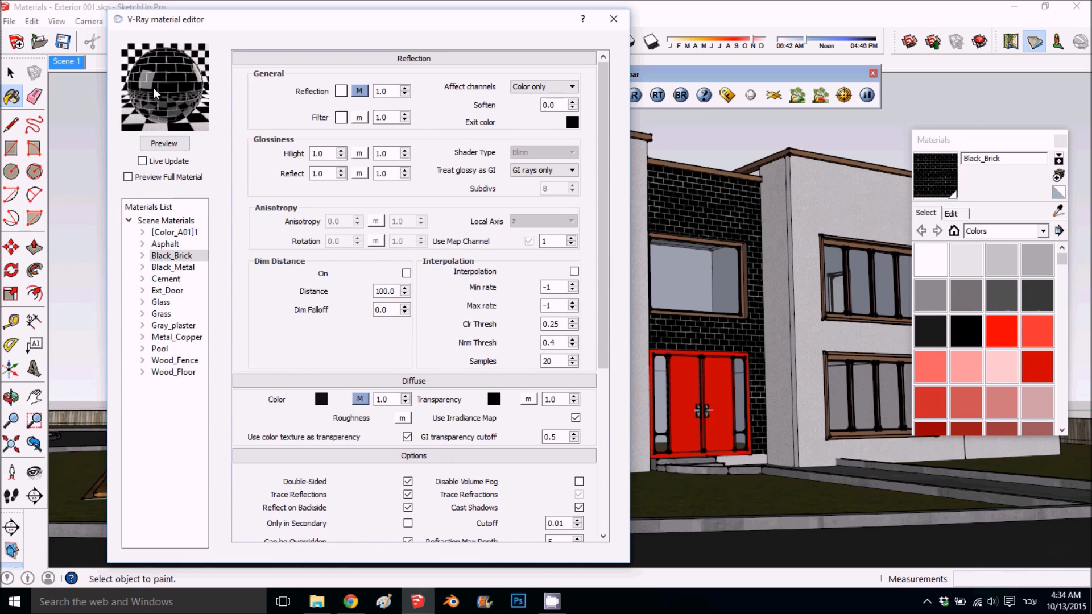
# - Assign a TexBitmap with BrickLargeBrown0020_2_S-bm.jpg to the Perpendicular map of Black_Brick's Fresnel reflection and preview the material
pyautogui.click(360, 92)
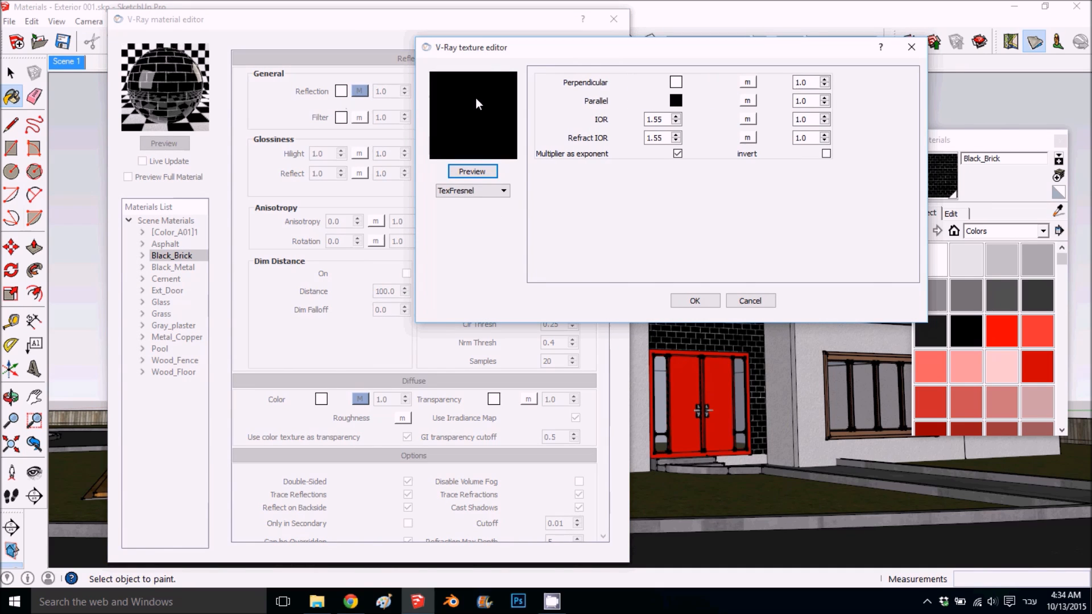
pyautogui.click(746, 87)
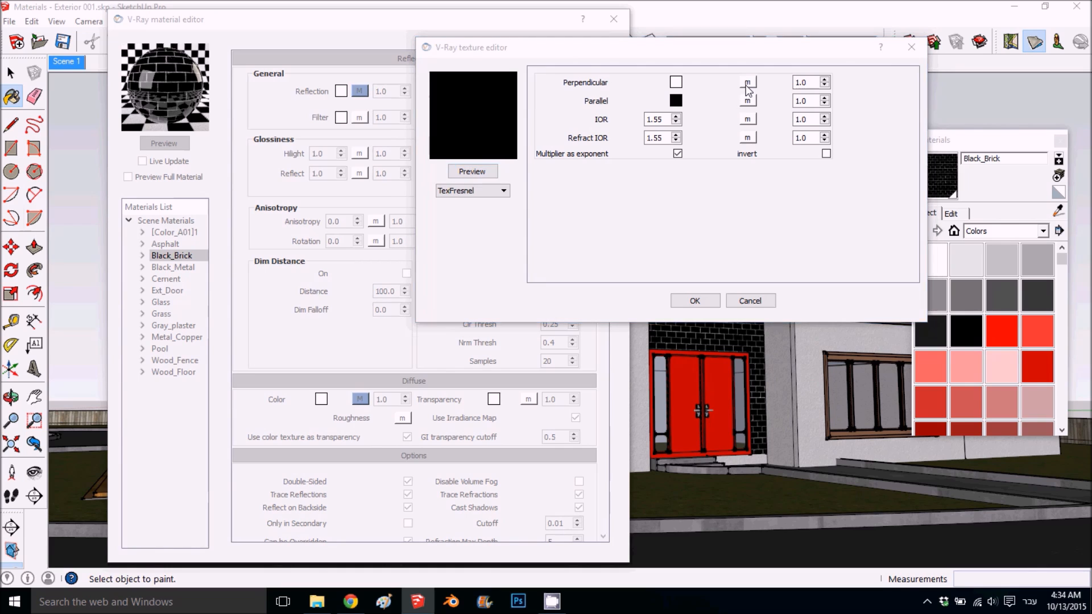
pyautogui.click(491, 192)
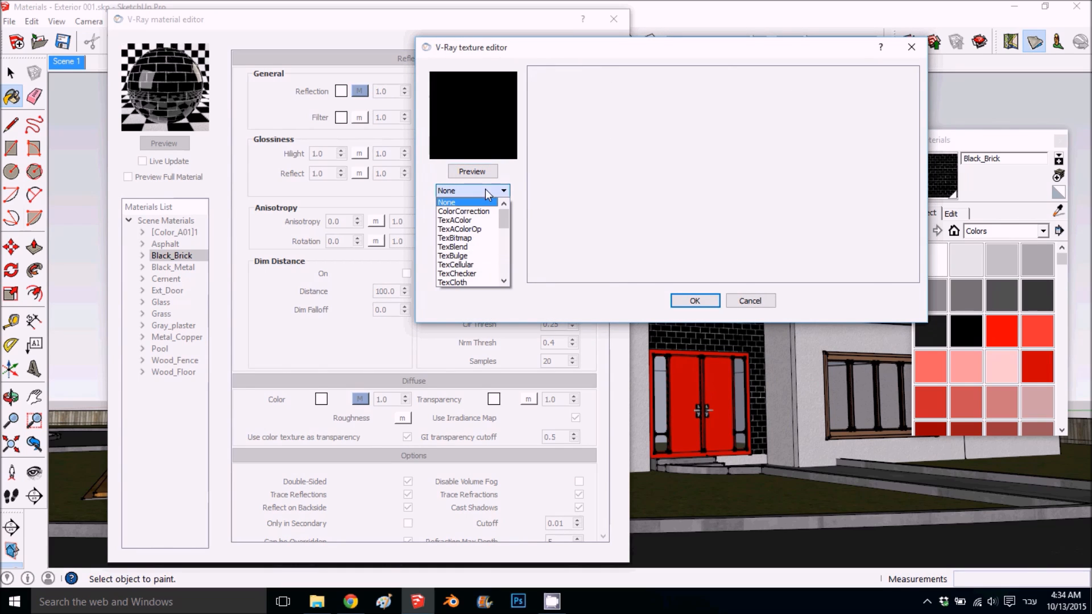
pyautogui.click(461, 237)
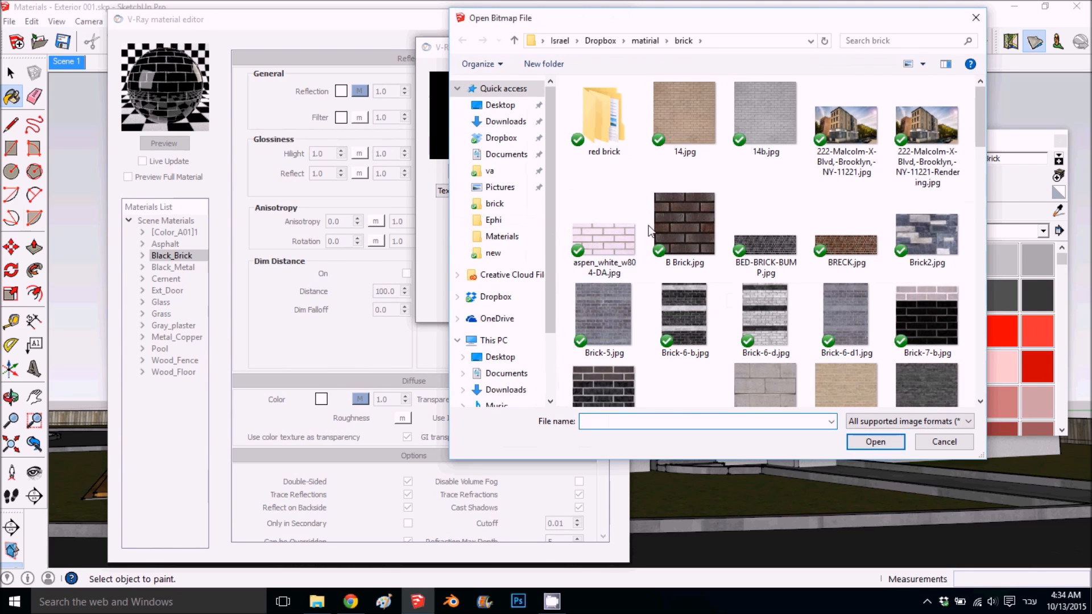
pyautogui.scroll(-5, 650, 230)
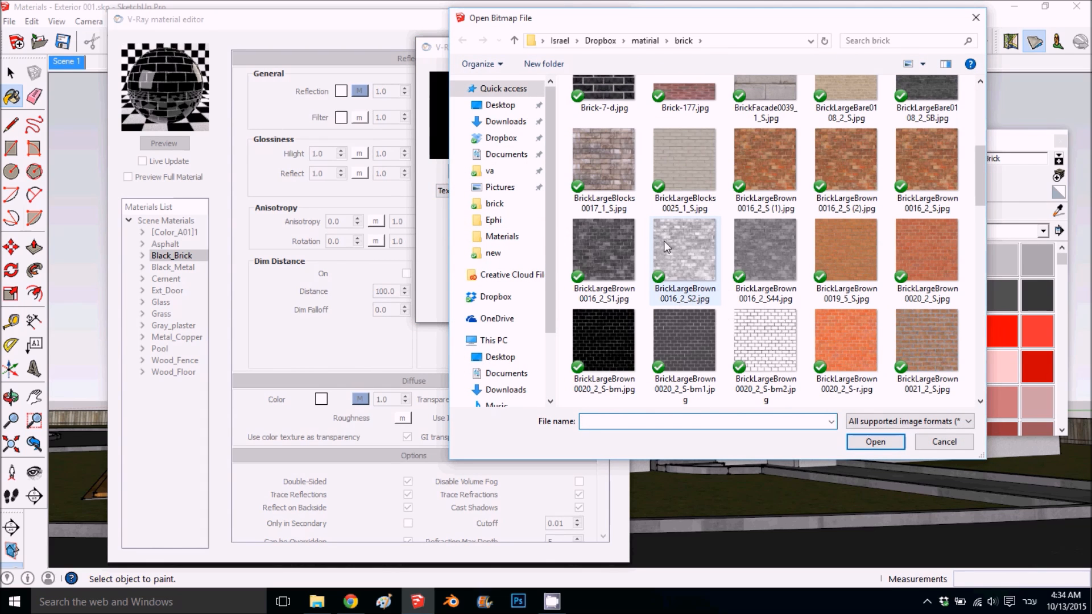
pyautogui.click(608, 327)
pyautogui.click(875, 442)
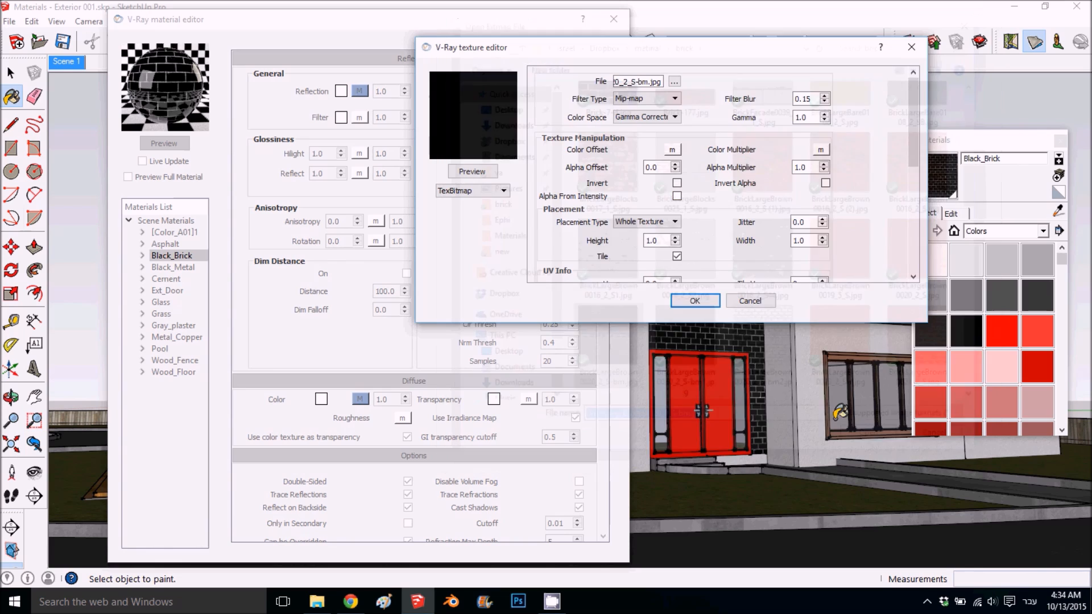
pyautogui.click(694, 301)
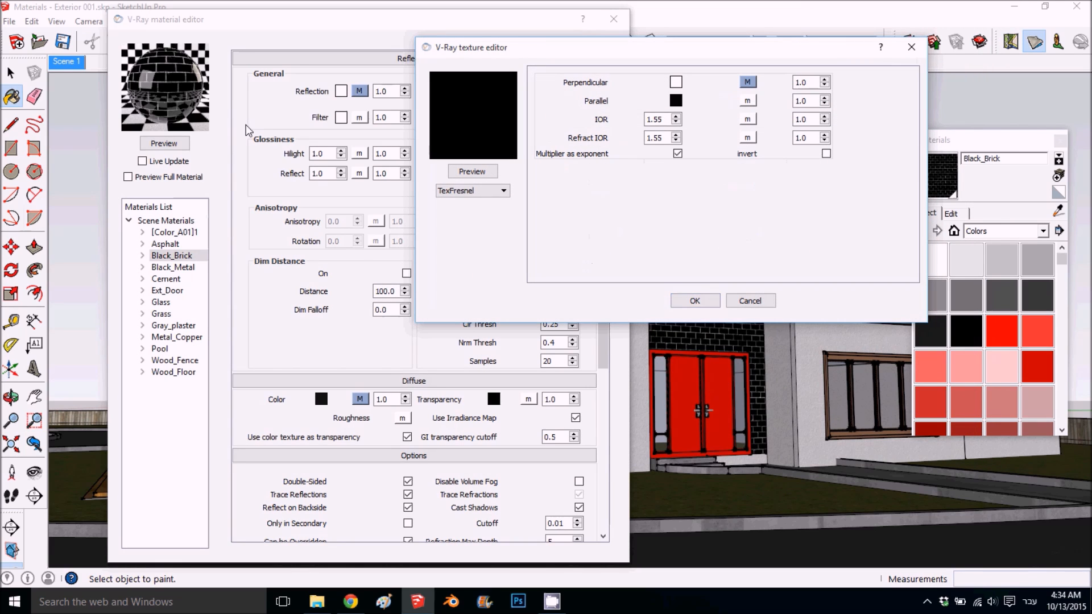
pyautogui.click(695, 300)
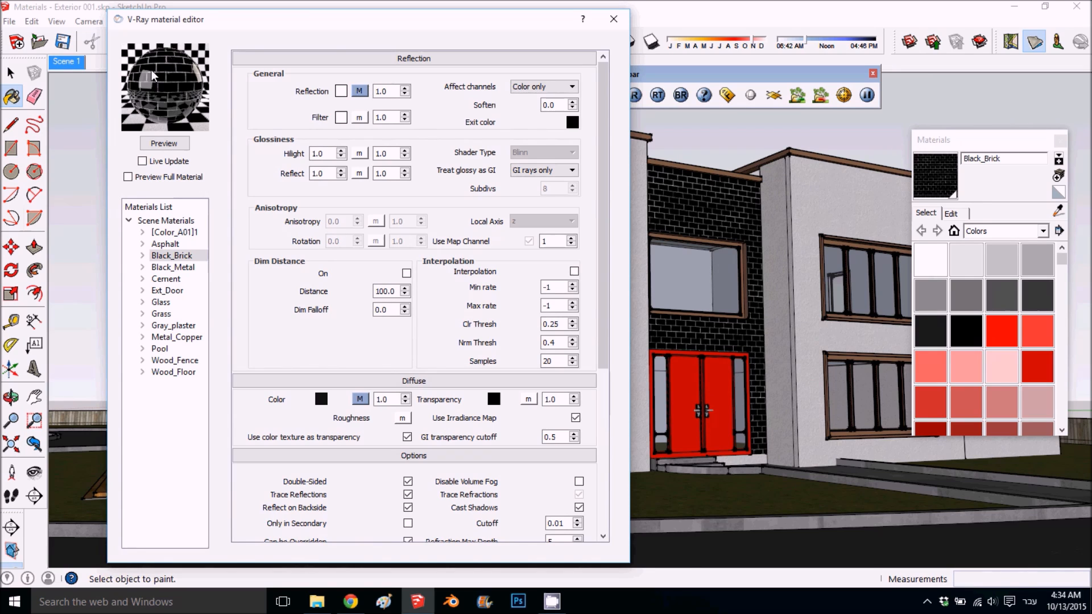
pyautogui.click(159, 143)
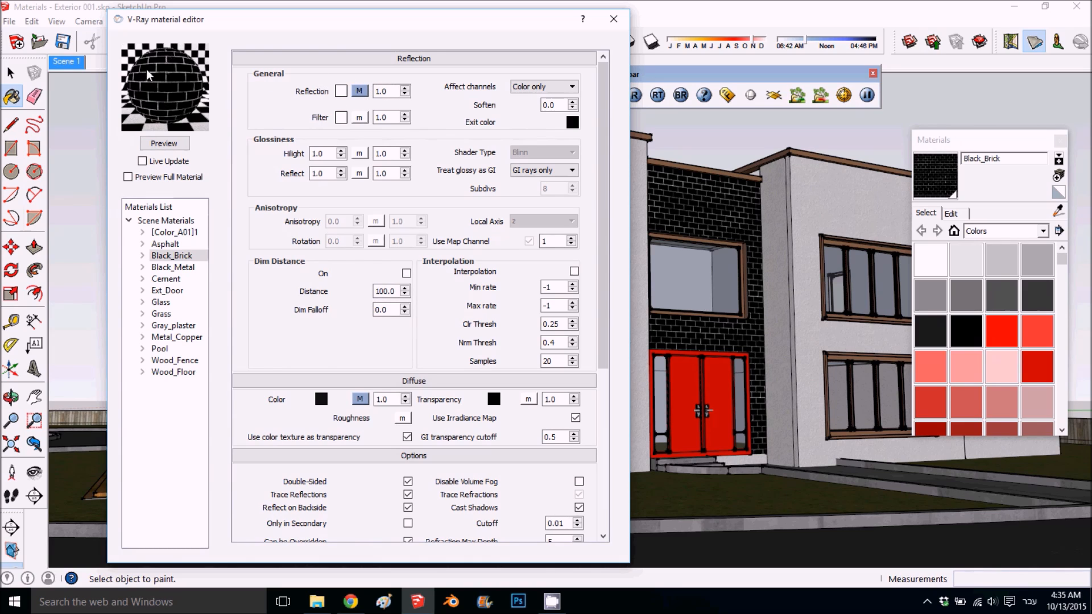
# - View BrickLargeBrown0020_2_S-bm2.jpg at full size, use it to replace the Perpendicular bitmap in Black_Brick's Fresnel reflection, and preview the material
pyautogui.click(360, 91)
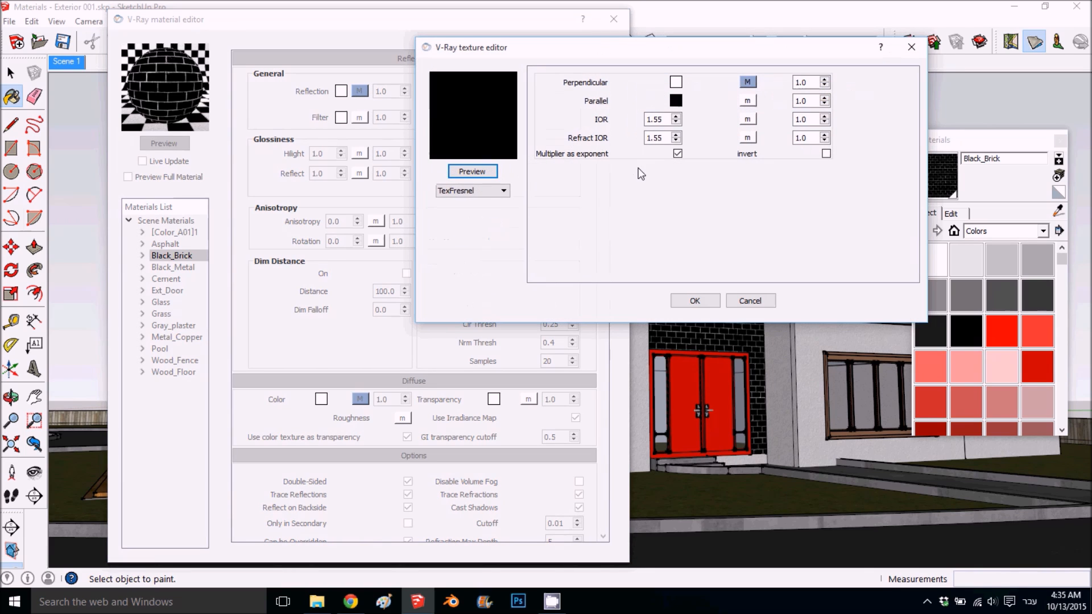
pyautogui.click(745, 86)
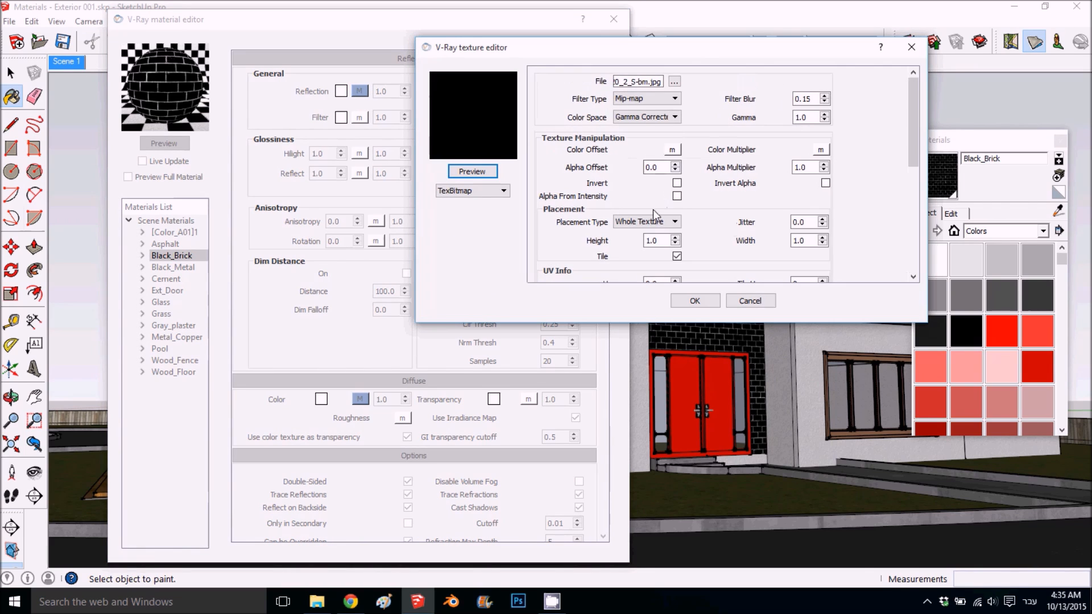
pyautogui.click(674, 81)
pyautogui.scroll(-5, 686, 309)
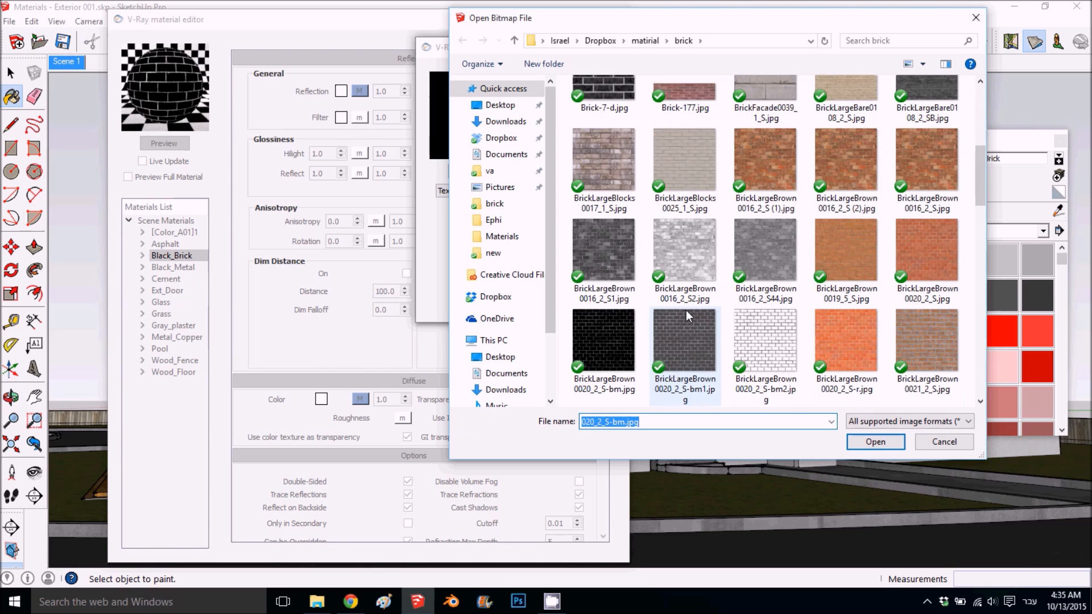
pyautogui.rightClick(773, 330)
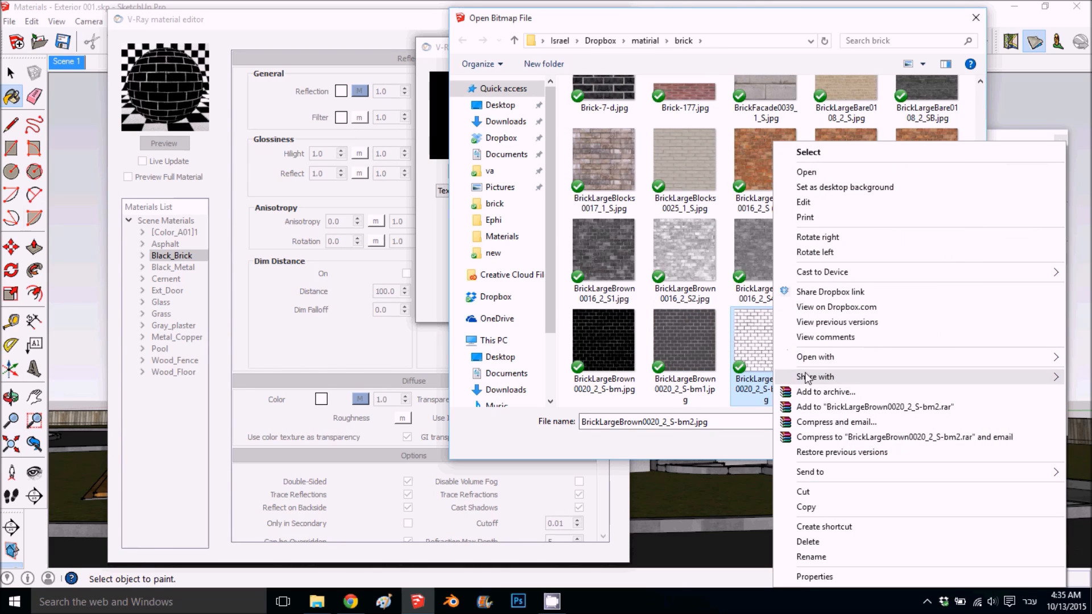
pyautogui.click(827, 171)
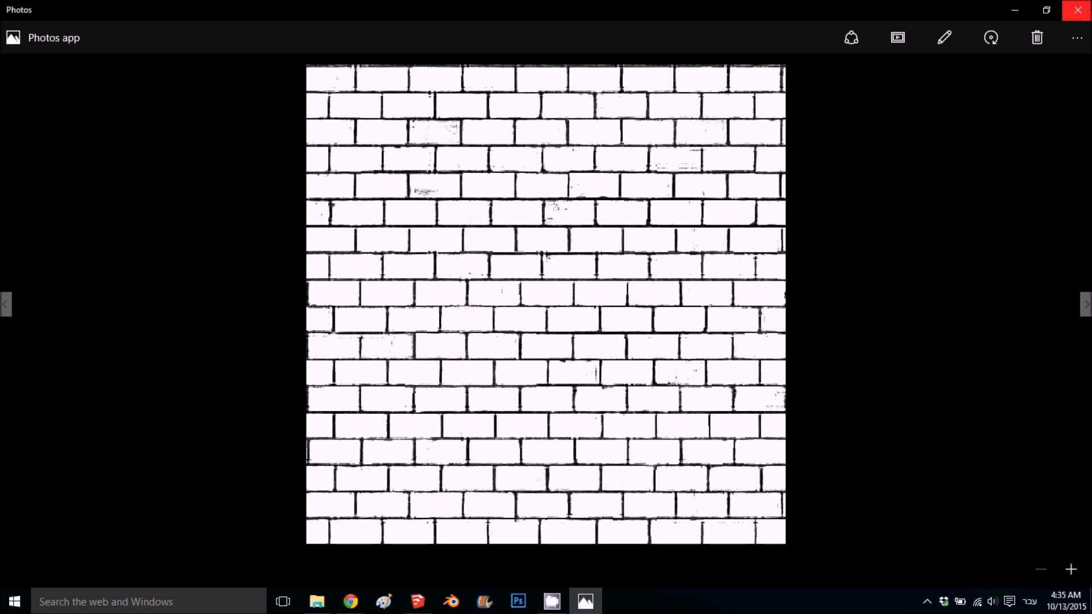
pyautogui.click(1076, 10)
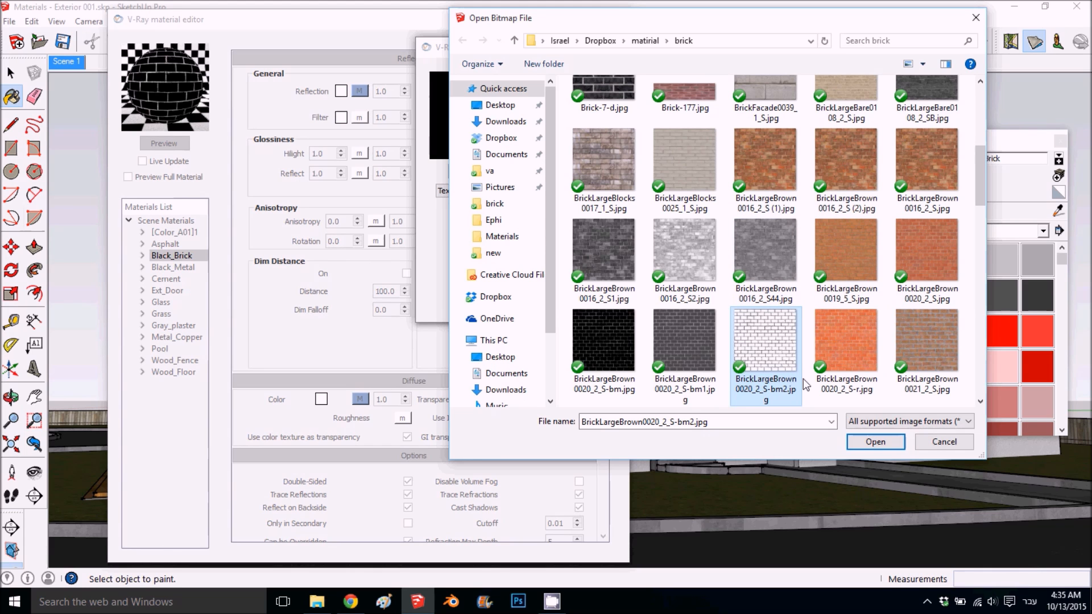
pyautogui.click(853, 443)
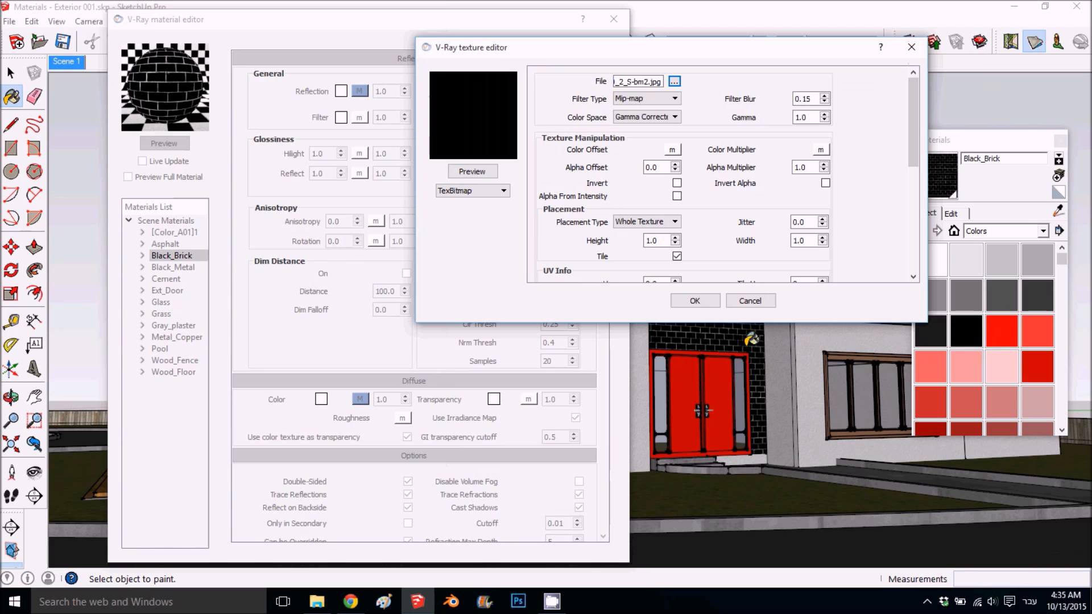
pyautogui.click(686, 303)
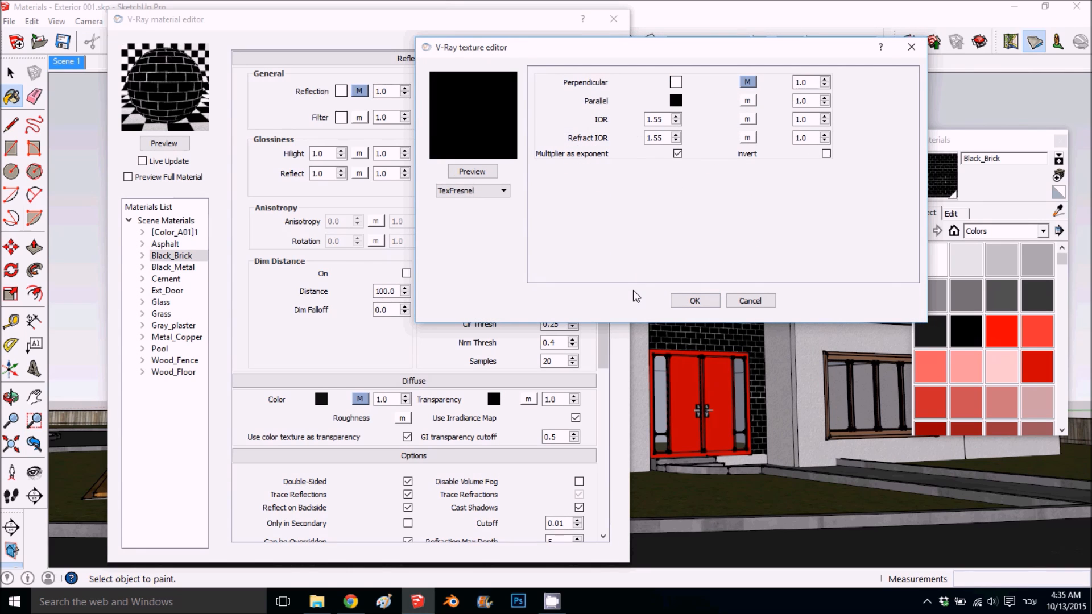
pyautogui.click(704, 302)
pyautogui.click(165, 143)
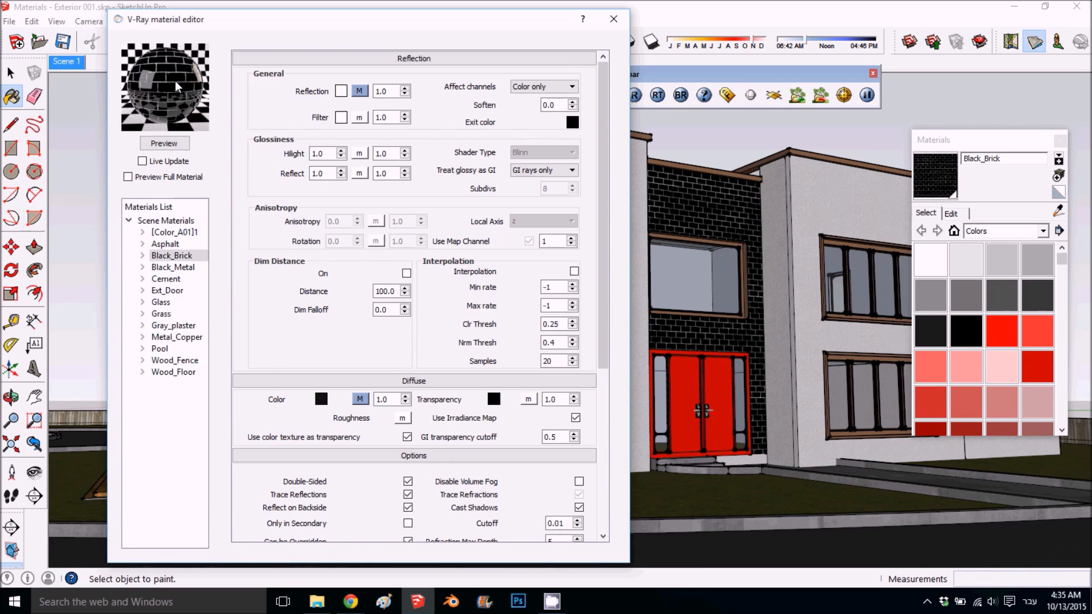
# - Set the Filter color of Black_Brick's reflection to light gray with RGB 217, 217, 217
pyautogui.click(341, 117)
pyautogui.moveTo(529, 211)
pyautogui.mouseDown()
pyautogui.moveTo(525, 199)
pyautogui.moveTo(530, 208)
pyautogui.mouseUp()
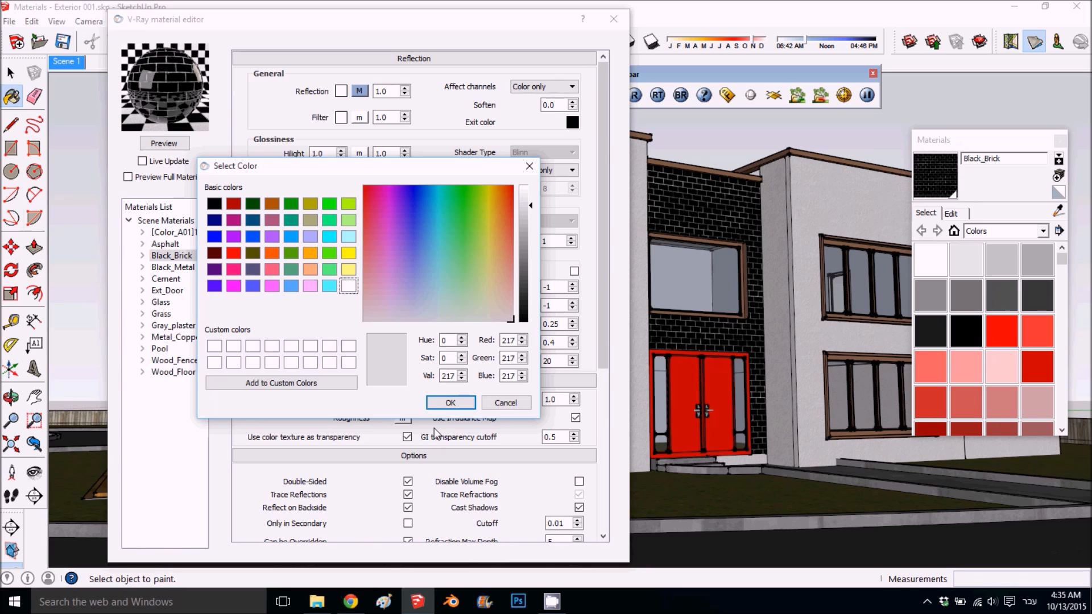
pyautogui.click(444, 403)
# - Set Black_Brick's Hilight and Reflect glossiness to 0.85 and refresh the material preview
pyautogui.doubleClick(320, 154)
pyautogui.write('.85')
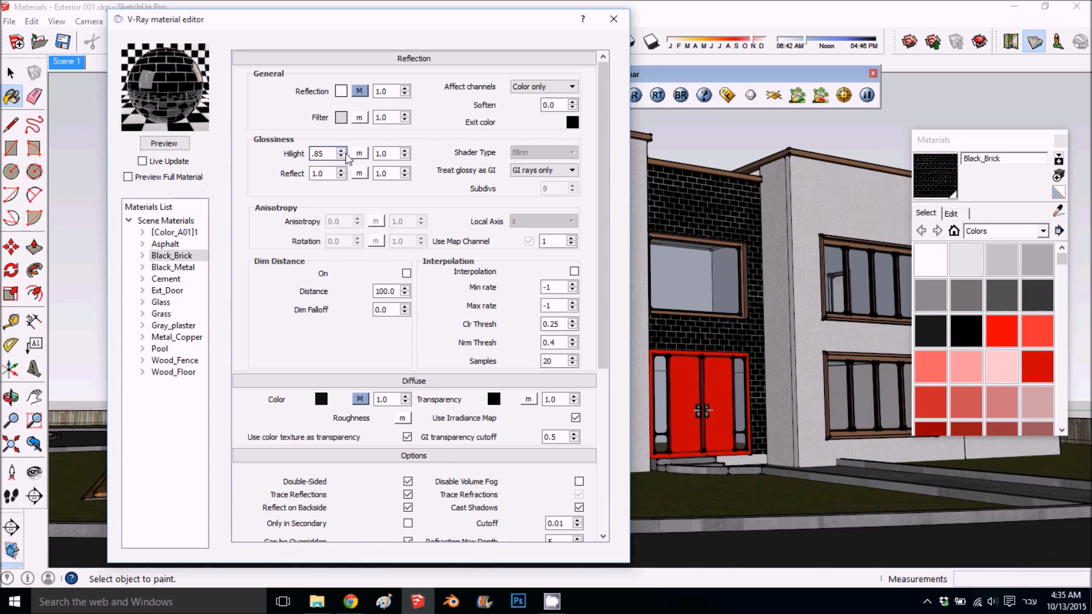
pyautogui.click(318, 172)
pyautogui.doubleClick(319, 172)
pyautogui.write('.85')
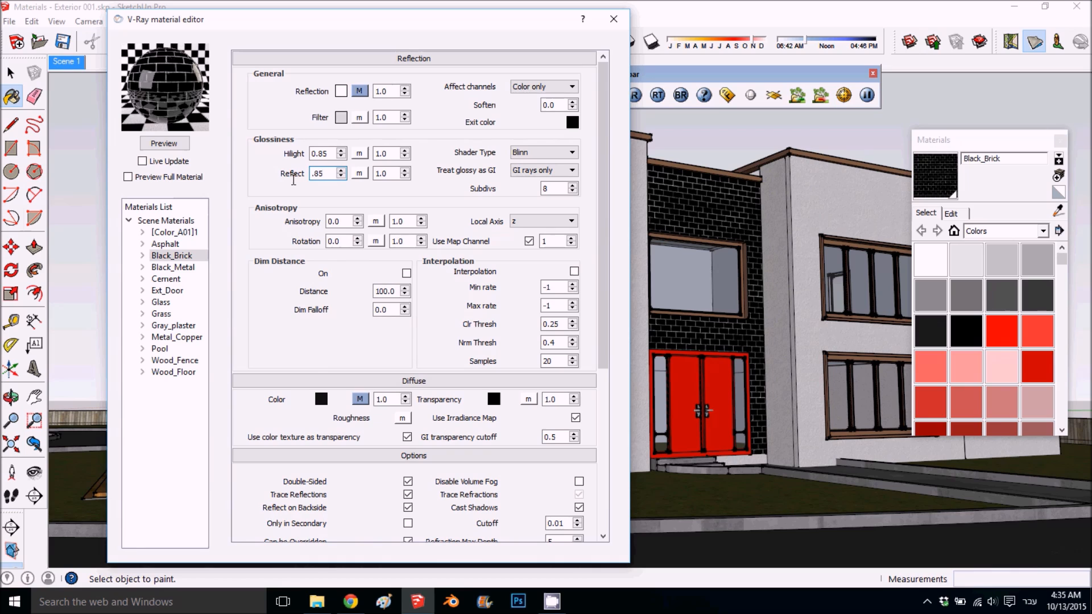
pyautogui.click(170, 144)
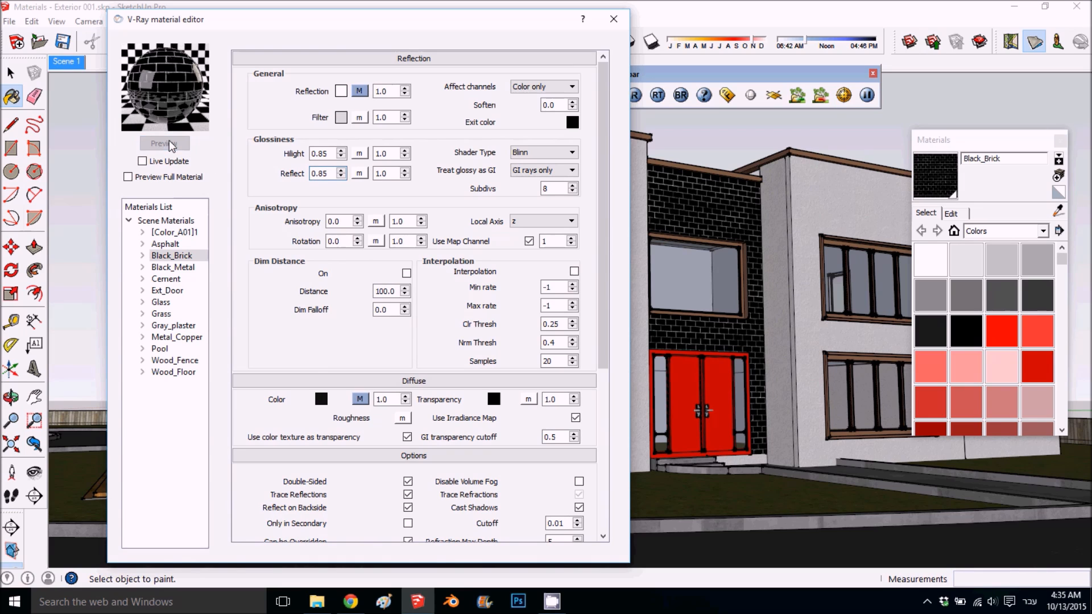
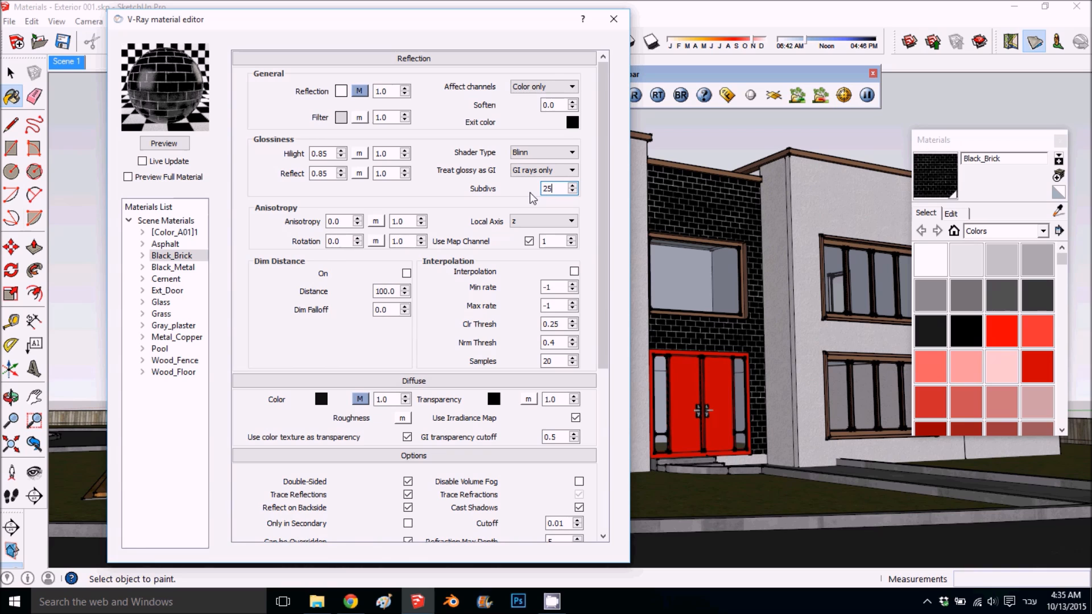
# - Enable Black_Brick's bump map with a TexBitmap using BrickLargeBrown0020_2_S-bm2.jpg and preview the material
pyautogui.click(360, 91)
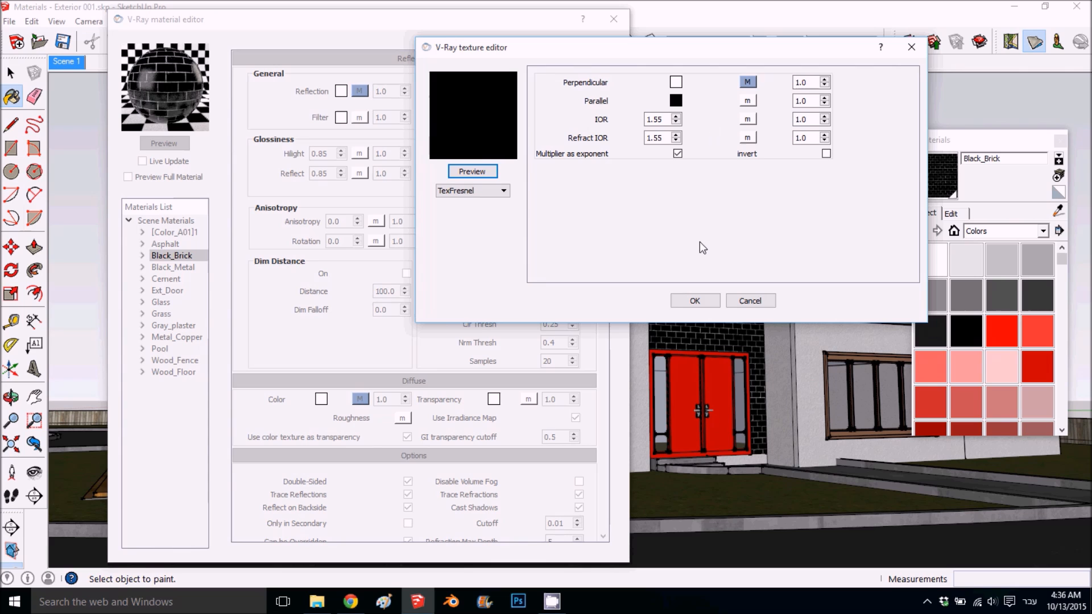
pyautogui.click(683, 301)
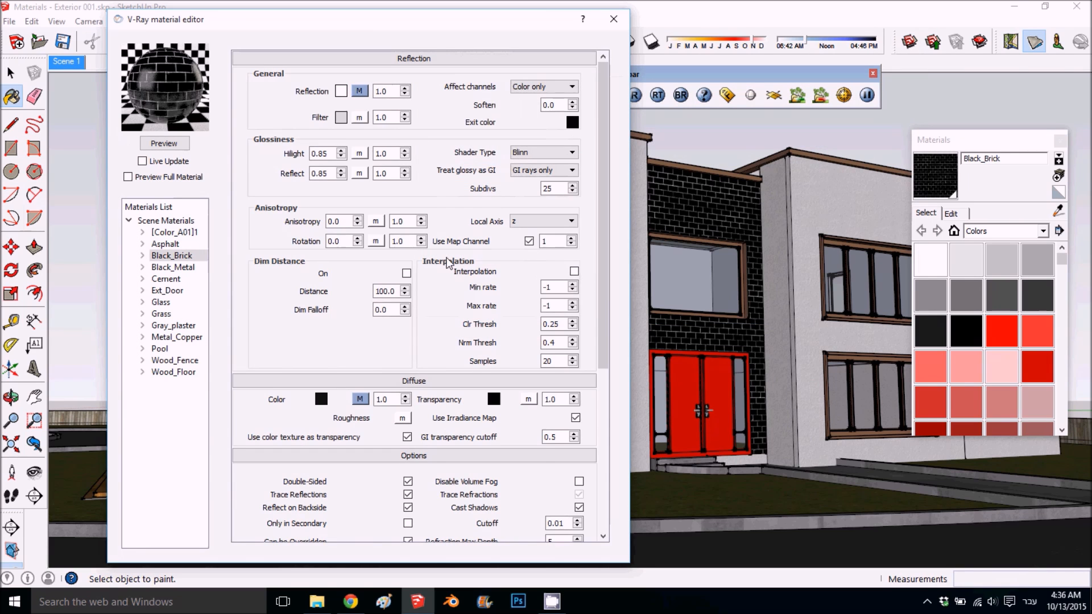
pyautogui.scroll(-5, 448, 263)
pyautogui.click(344, 395)
pyautogui.click(360, 395)
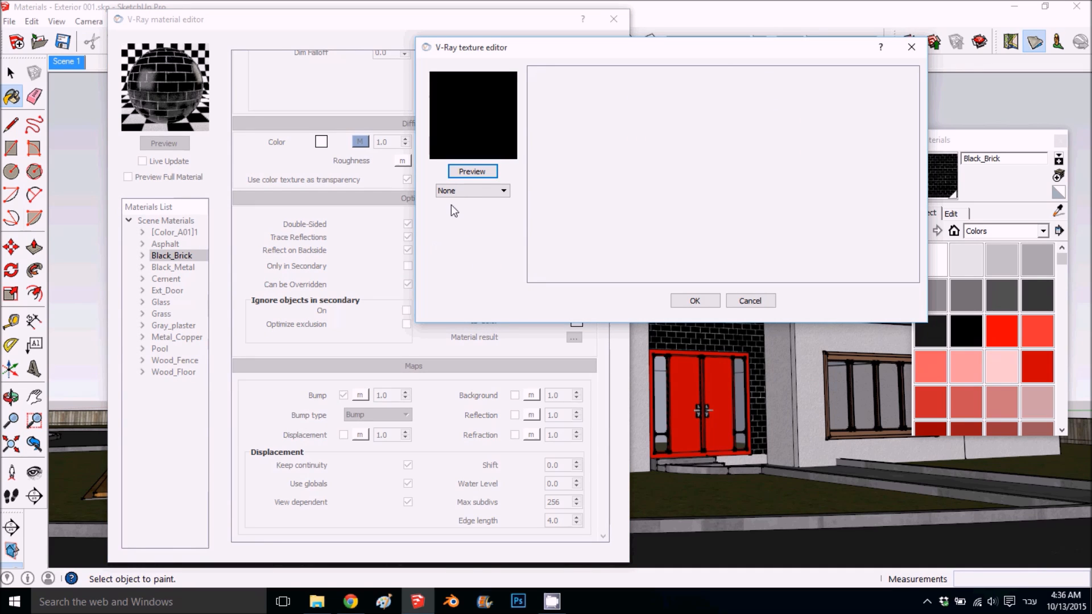
pyautogui.click(461, 188)
pyautogui.click(481, 232)
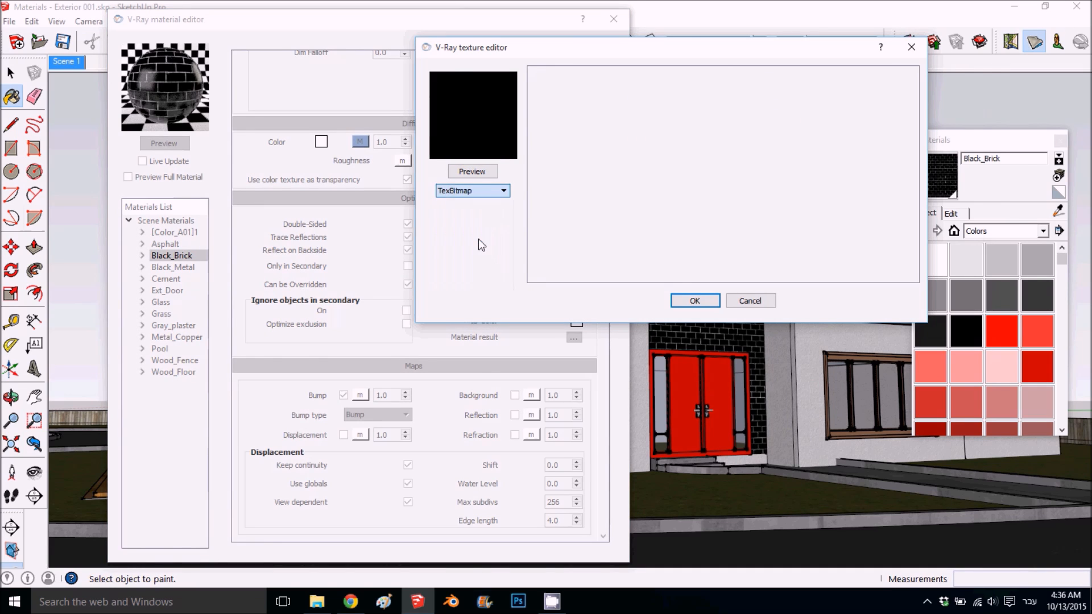
pyautogui.scroll(-5, 676, 297)
pyautogui.click(786, 336)
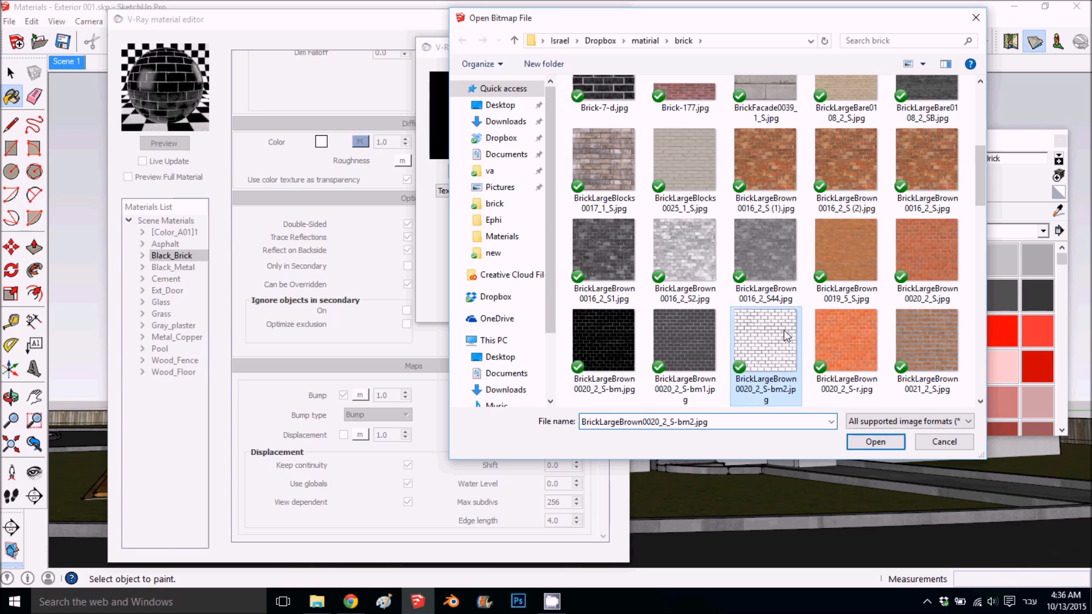
pyautogui.click(868, 444)
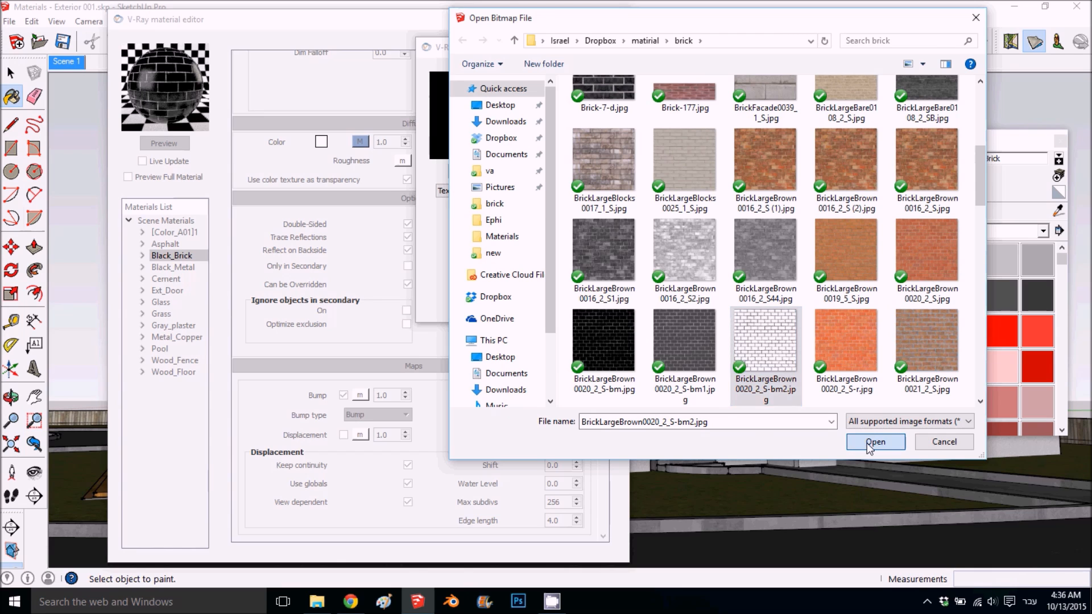
pyautogui.click(695, 300)
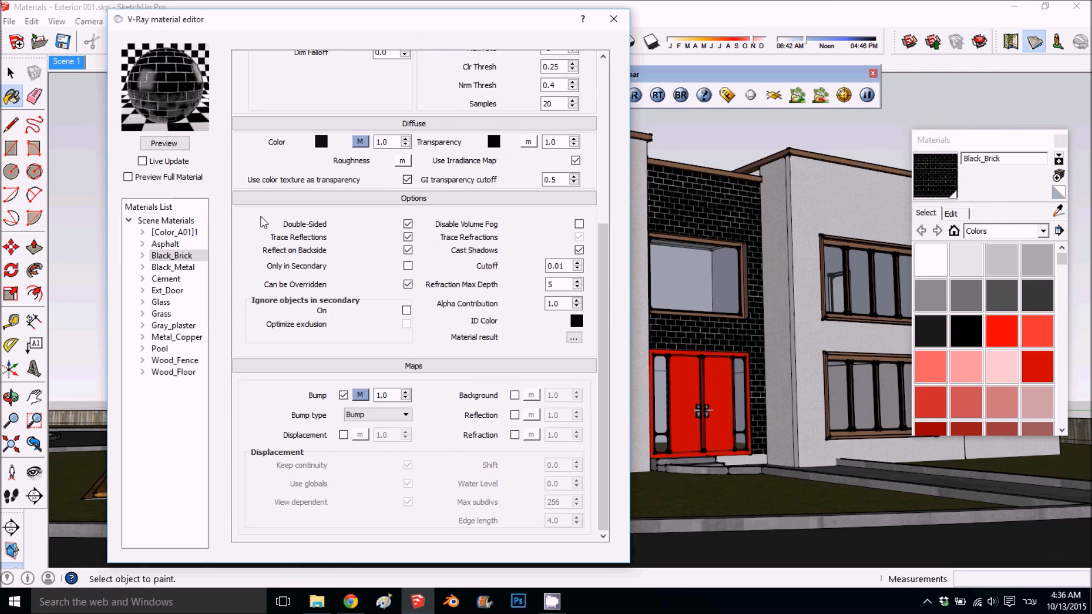
pyautogui.click(170, 144)
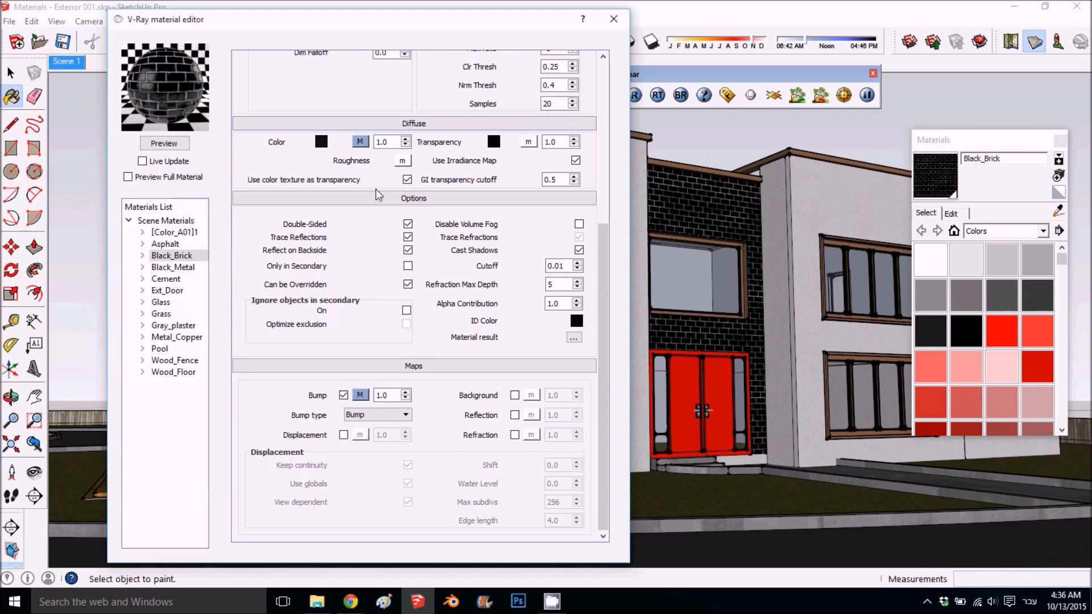
# - Set Black_Brick's Hilight and Reflect glossiness to 0.75 and refresh the material preview
pyautogui.scroll(4, 408, 203)
pyautogui.scroll(1, 329, 124)
pyautogui.click(322, 121)
pyautogui.click(320, 103)
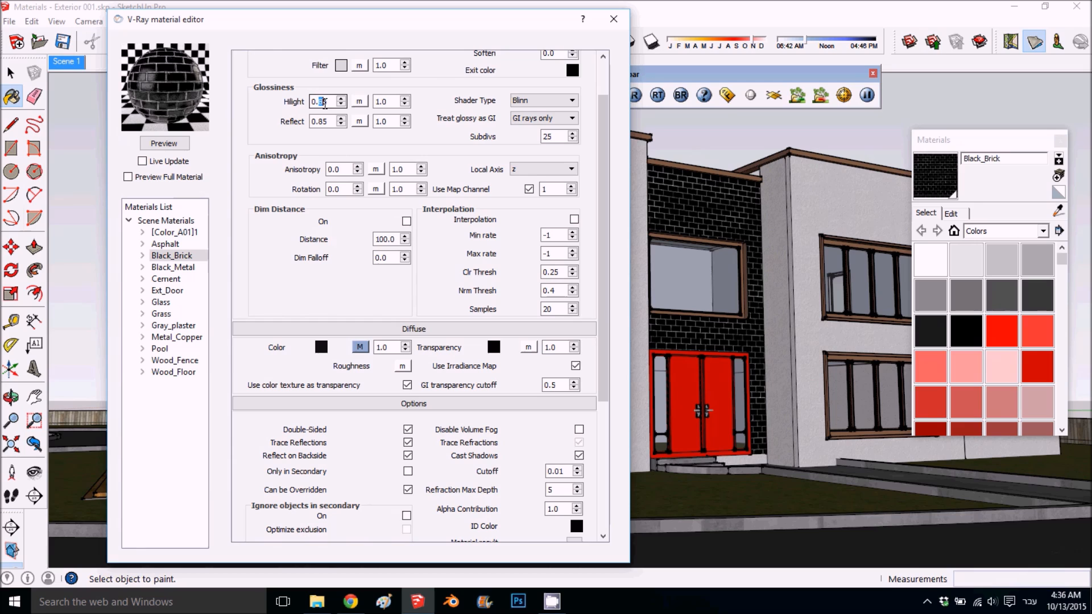
pyautogui.moveTo(319, 121); pyautogui.dragTo(324, 125)
pyautogui.click(172, 145)
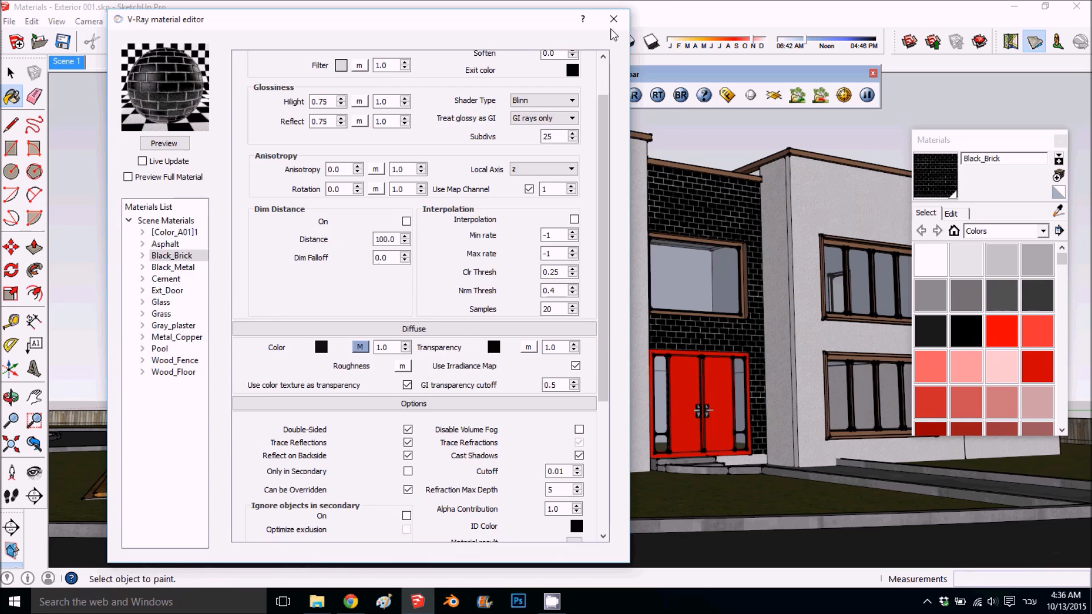
# - Add a Reflection layer to the Asphalt material and preview it
pyautogui.click(174, 243)
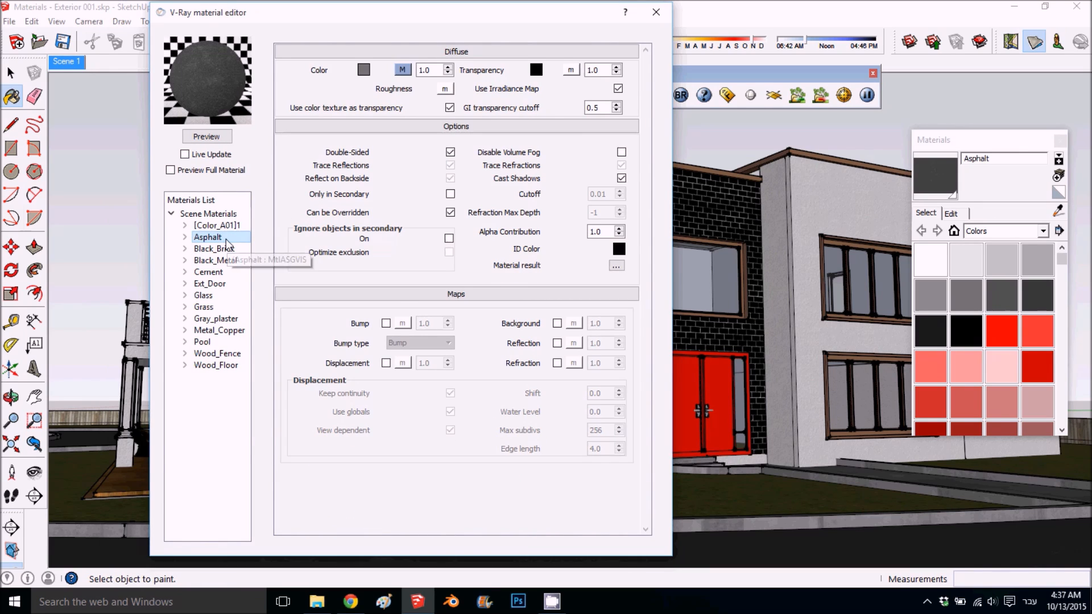
pyautogui.rightClick(226, 239)
pyautogui.moveTo(295, 248)
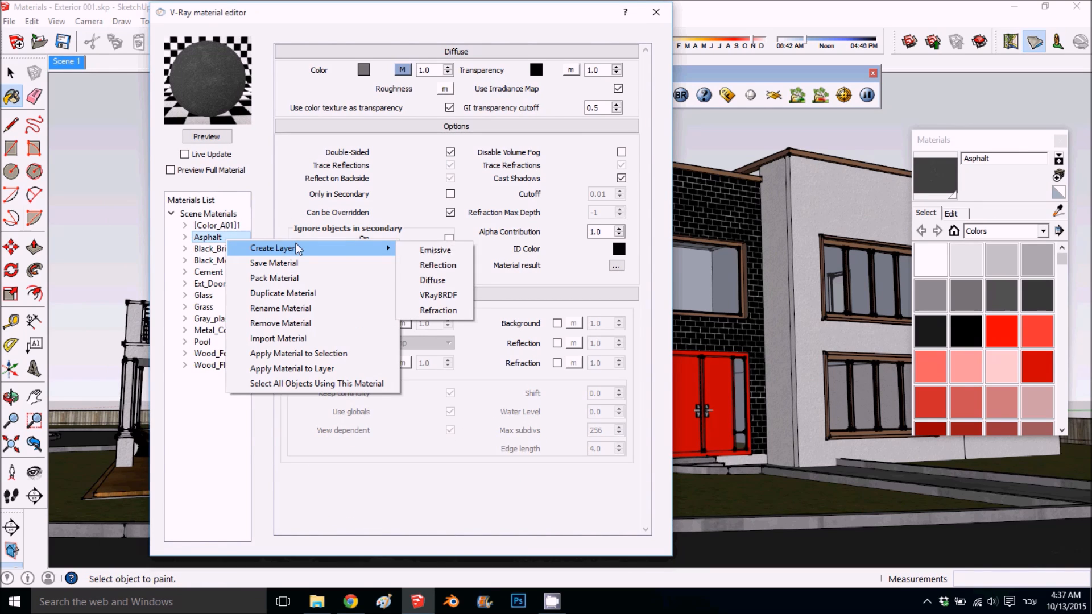
pyautogui.click(437, 266)
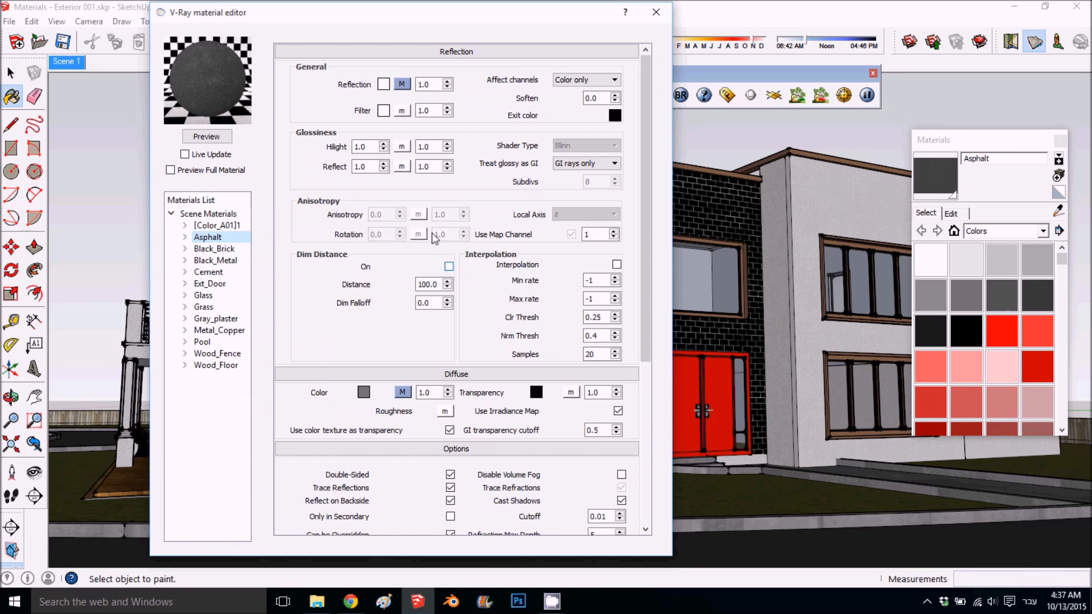
pyautogui.click(212, 140)
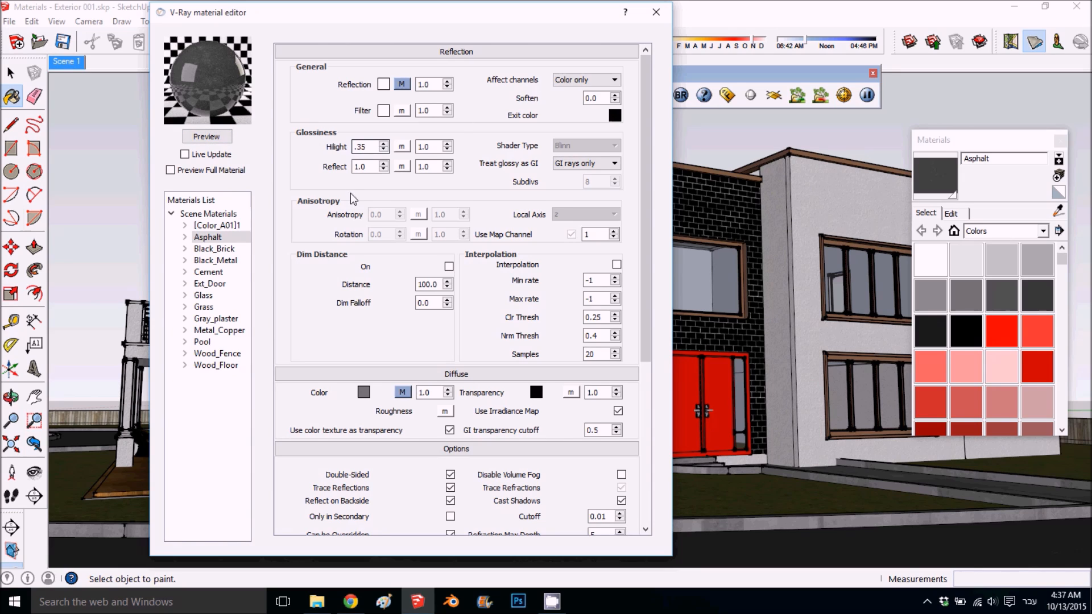
# - Give Asphalt's reflection 0.35 Hilight and Reflect glossiness, a gray filter of RGB 181, 181, 181 and 25 subdivs, and preview the material
pyautogui.doubleClick(358, 167)
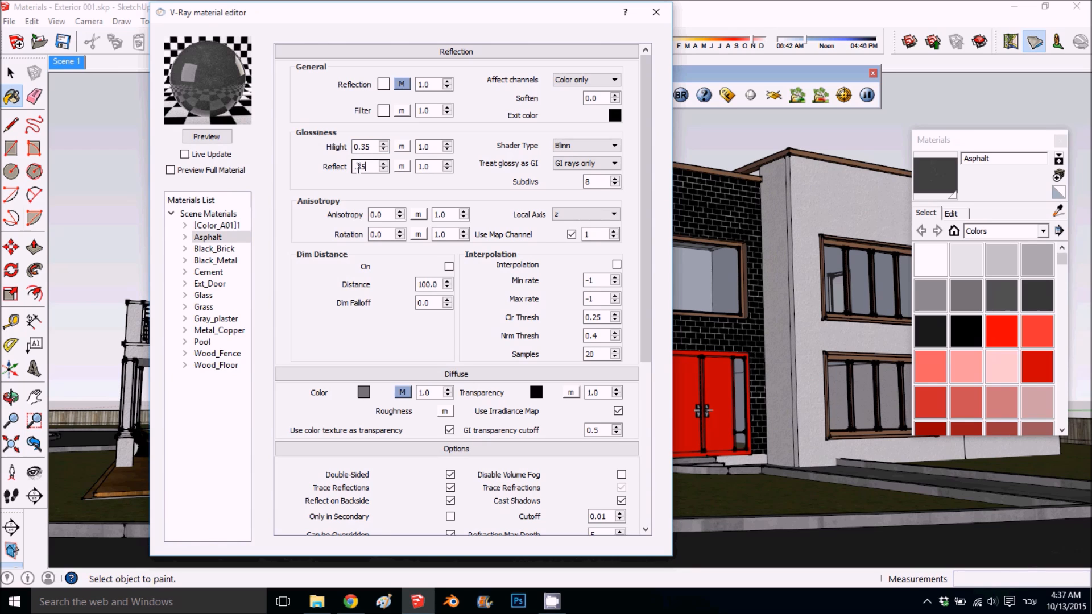
pyautogui.click(383, 111)
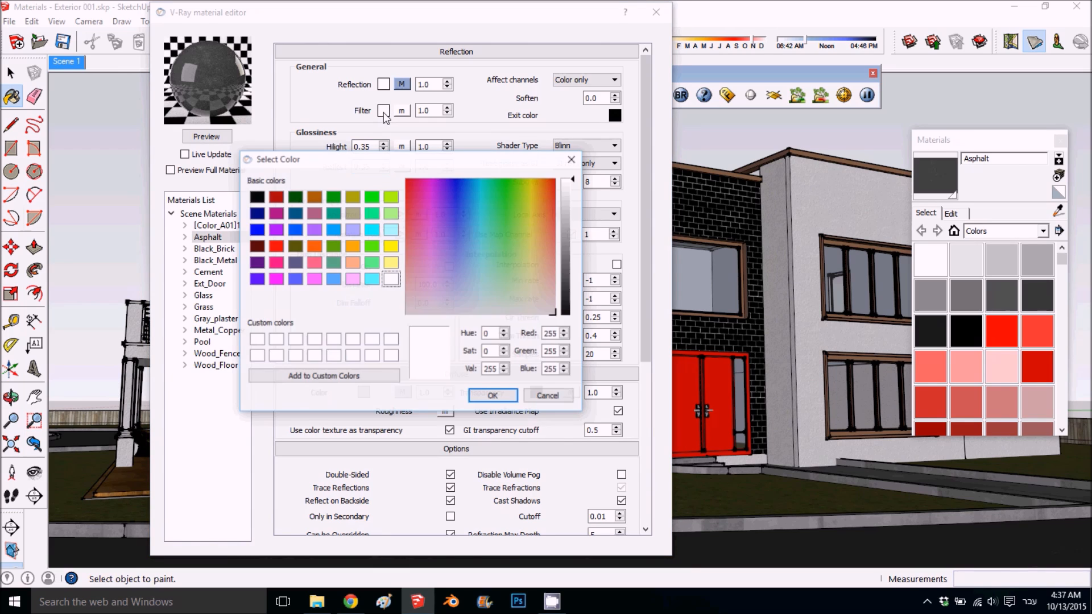
pyautogui.moveTo(566, 216)
pyautogui.mouseDown()
pyautogui.moveTo(566, 202)
pyautogui.moveTo(567, 217)
pyautogui.mouseUp()
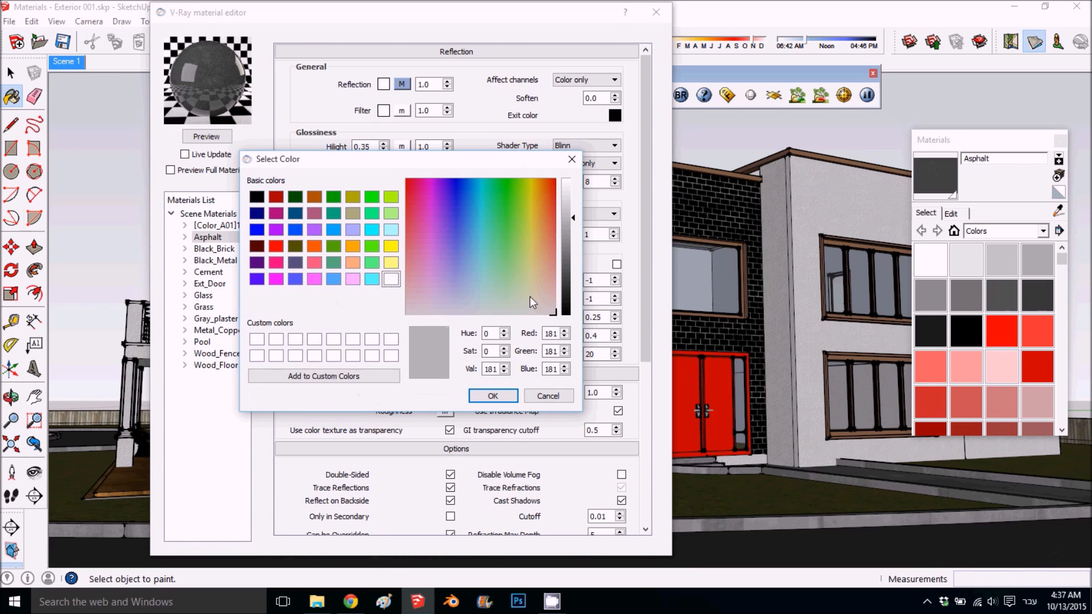
pyautogui.click(493, 396)
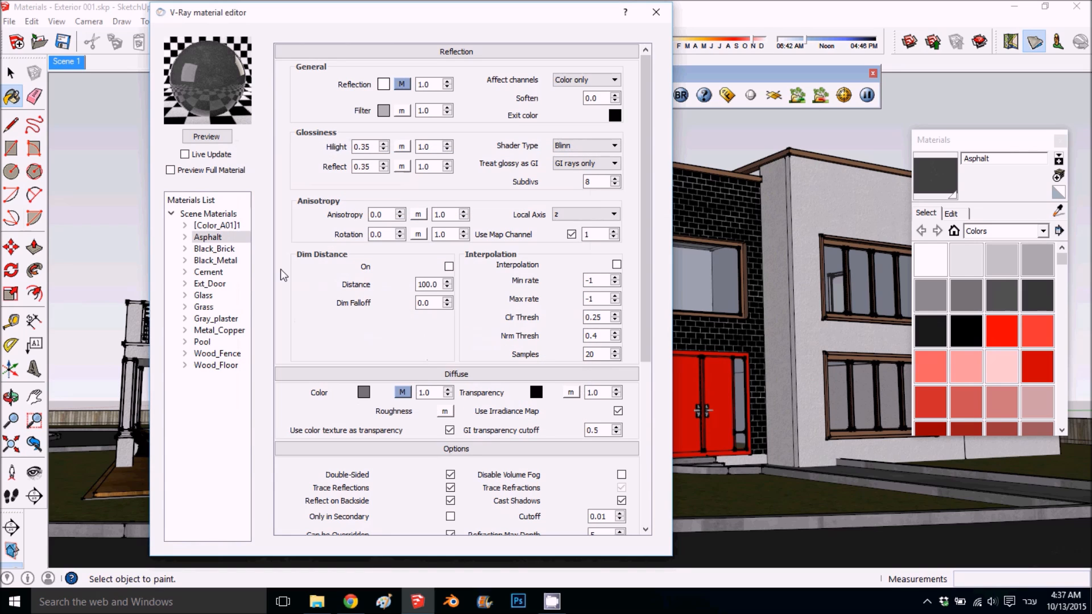
pyautogui.click(207, 137)
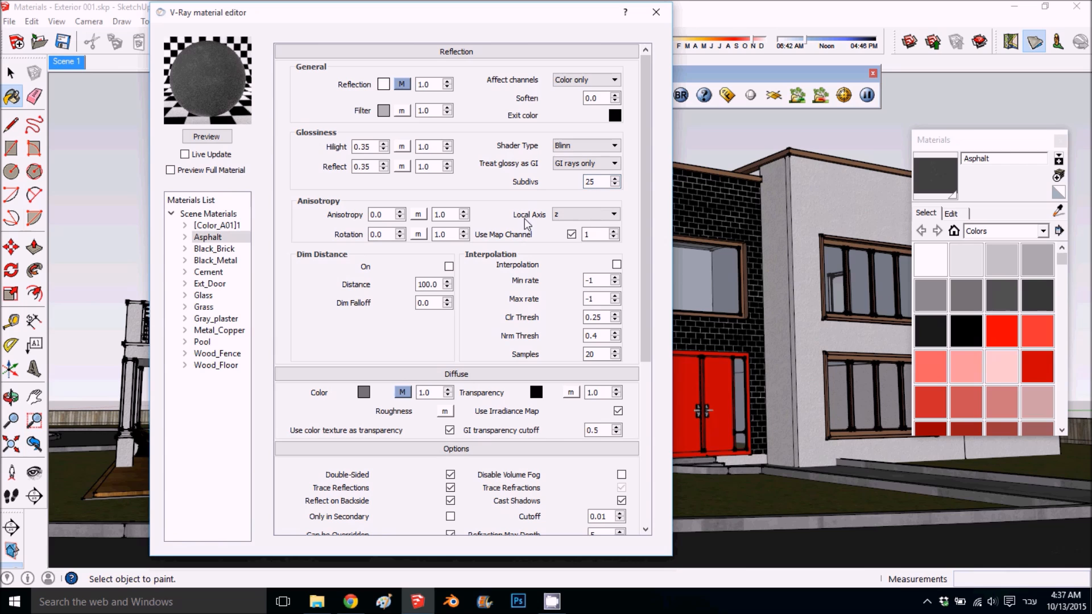
# - Check Asphalt's Fresnel reflection settings and copy the file path of its diffuse bitmap
pyautogui.click(402, 84)
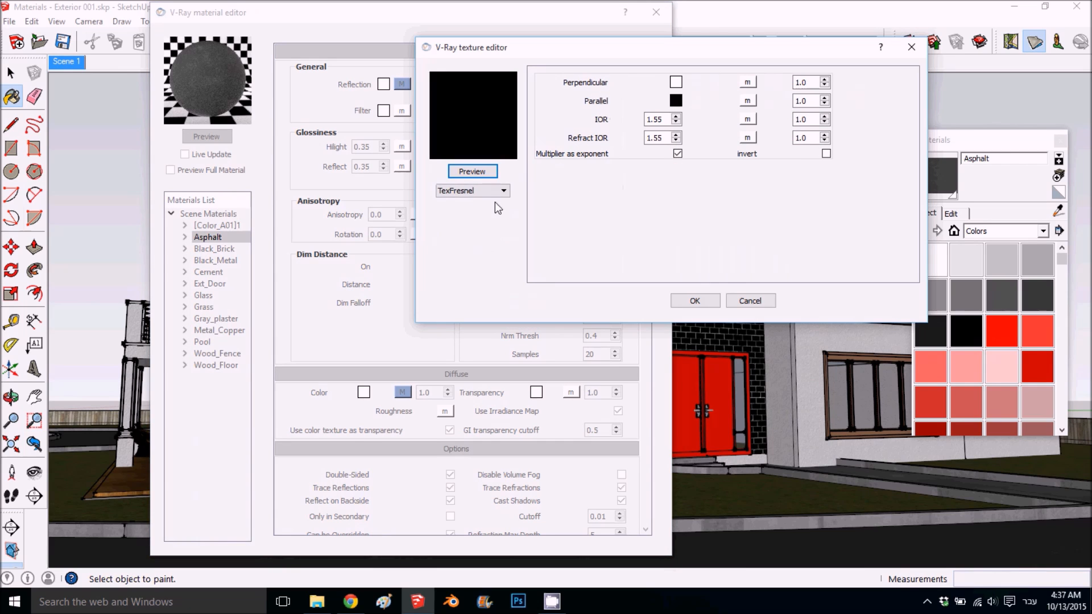
pyautogui.click(746, 300)
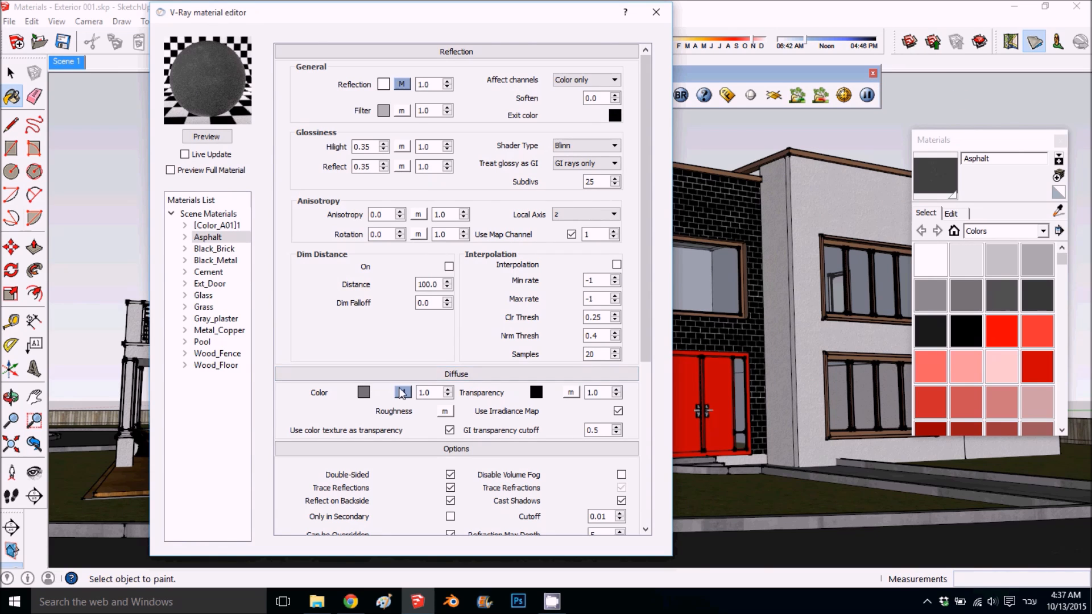
pyautogui.click(403, 392)
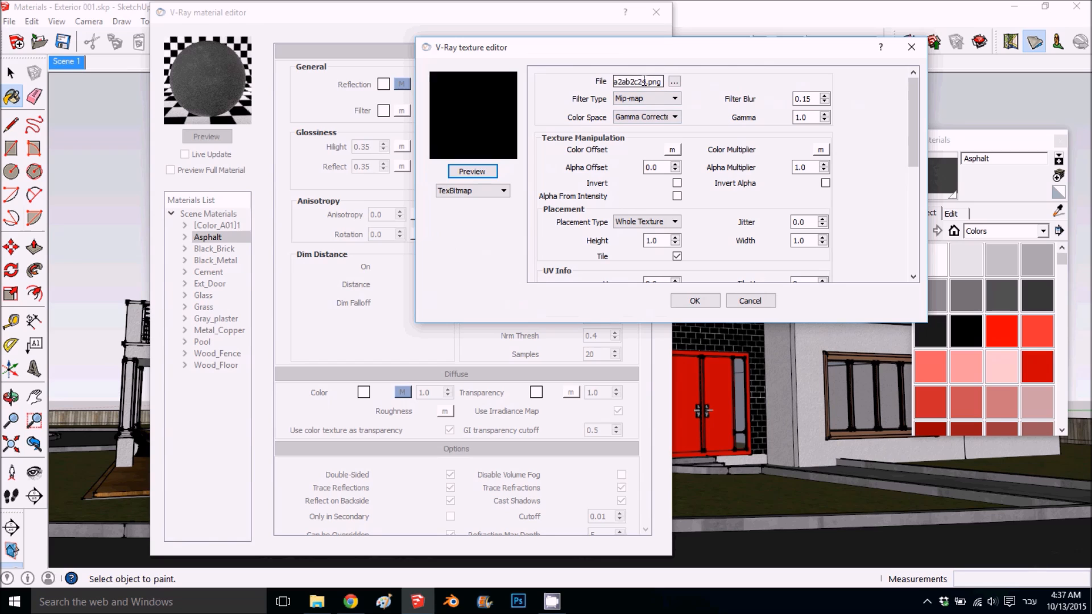
pyautogui.doubleClick(641, 81)
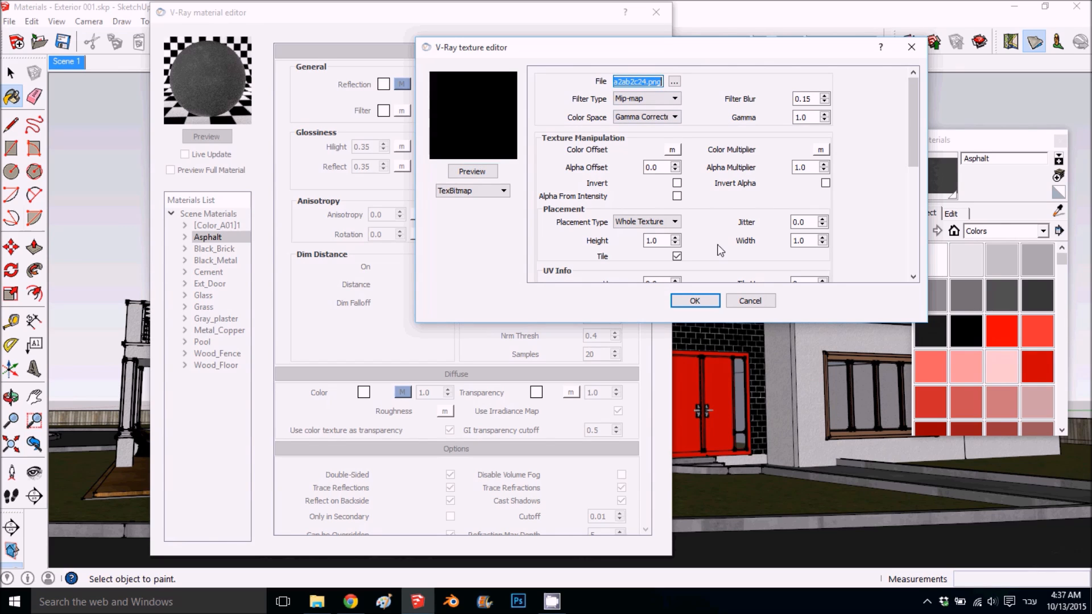
pyautogui.click(695, 301)
# - Enable Asphalt's bump map and assign a TexBitmap that uses the copied diffuse bitmap path, previewing the texture
pyautogui.scroll(-5, 472, 323)
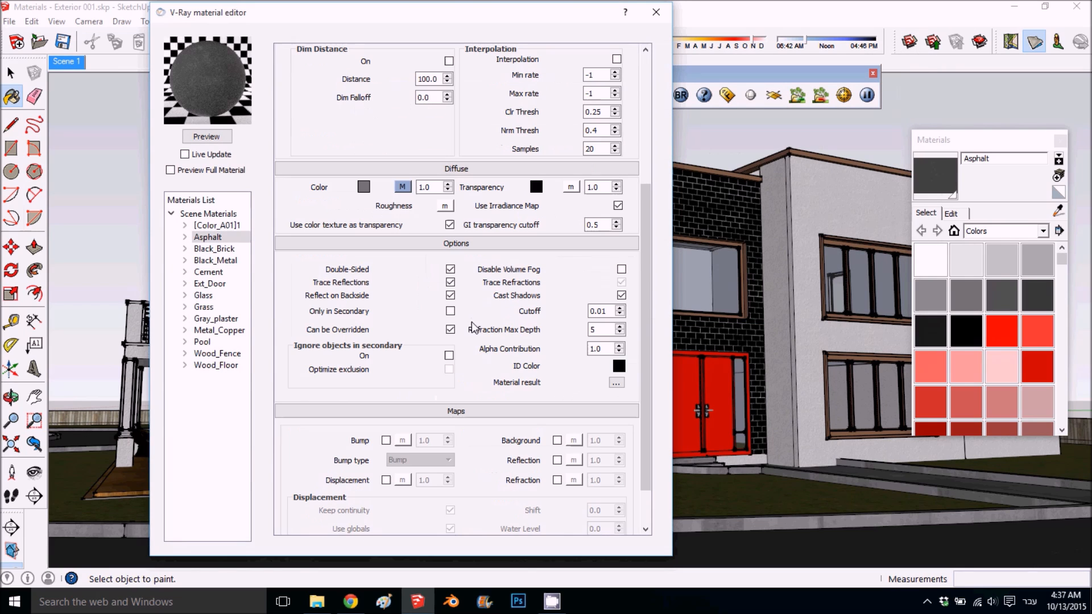
pyautogui.click(386, 440)
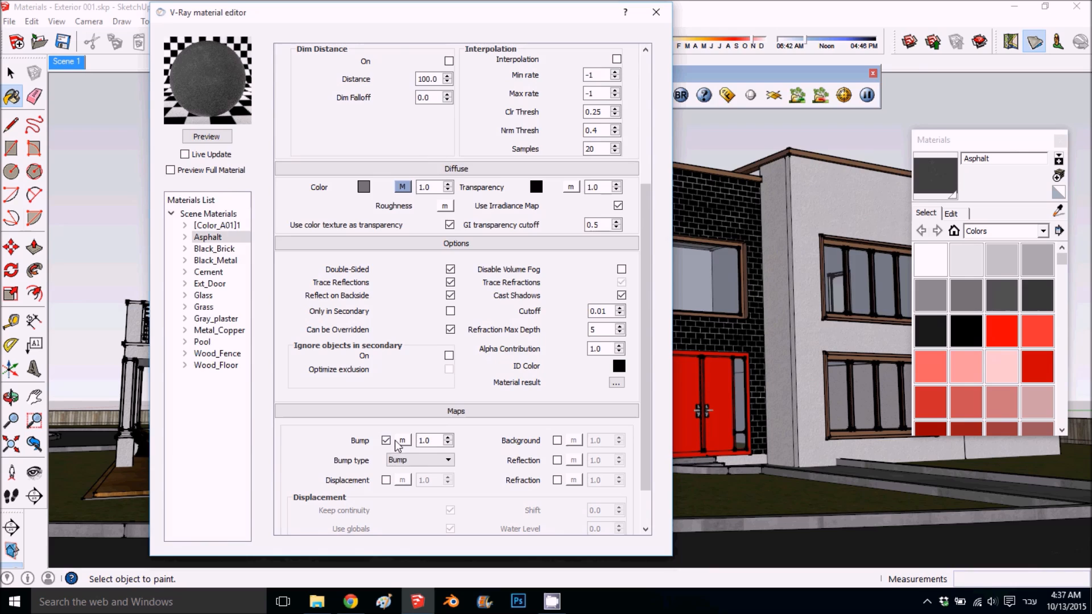
pyautogui.click(402, 440)
pyautogui.click(472, 190)
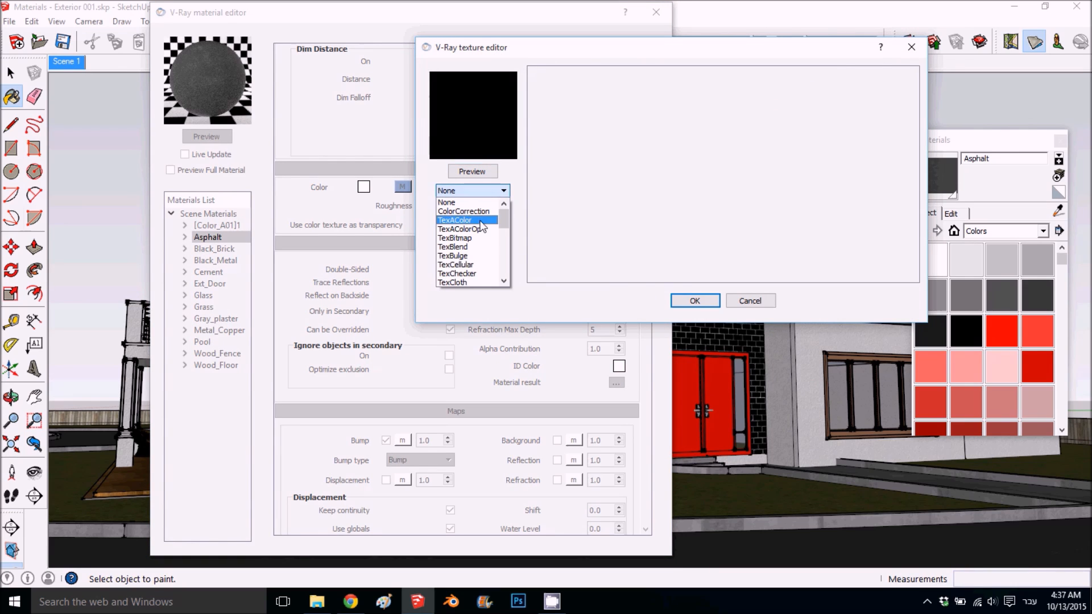
pyautogui.click(469, 237)
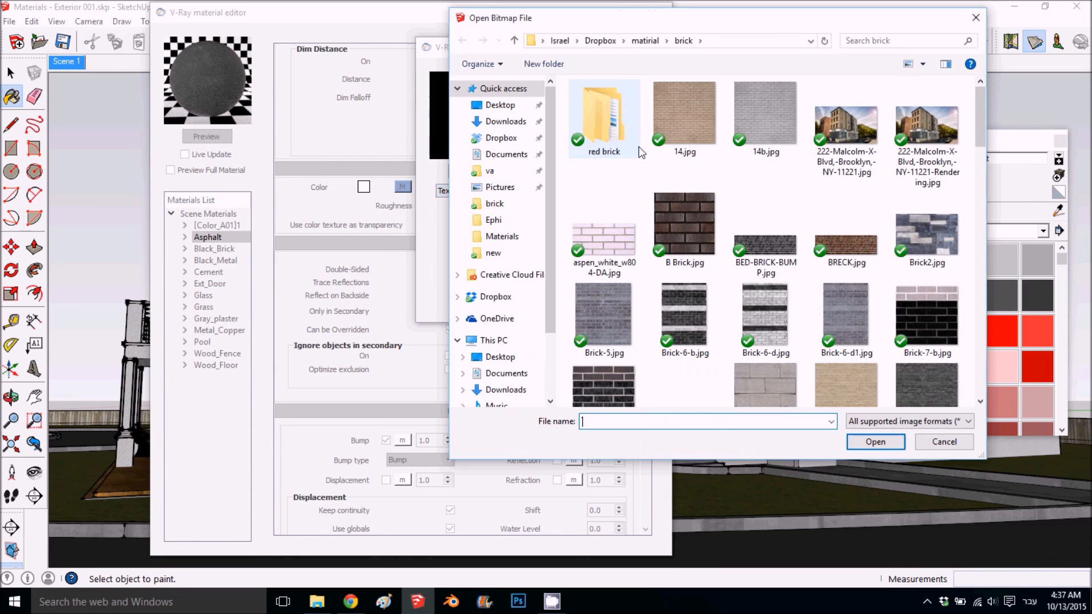
pyautogui.click(933, 442)
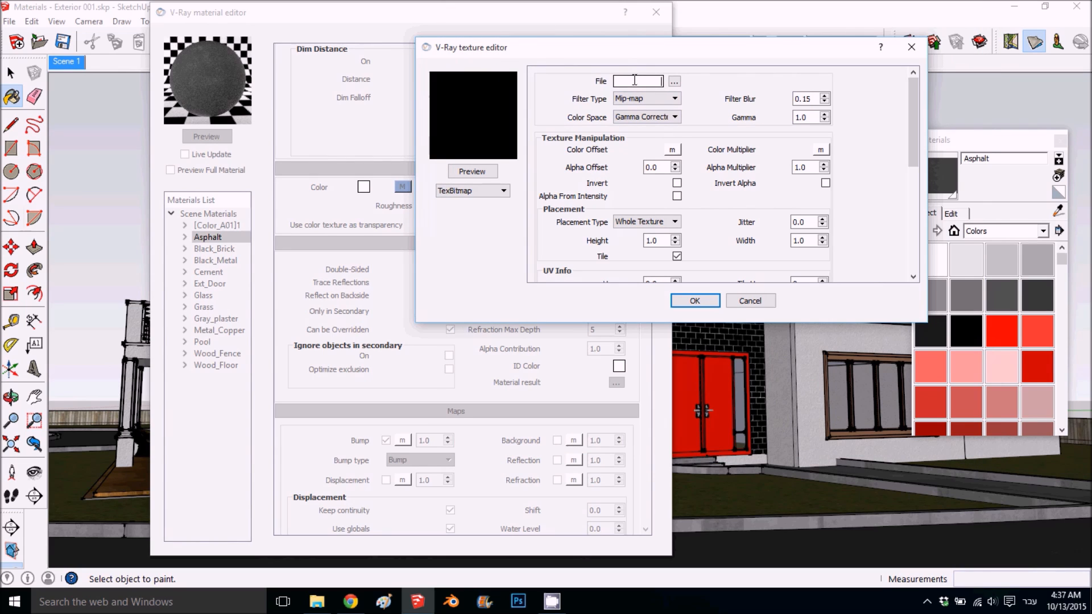
pyautogui.click(634, 83)
pyautogui.hotkey('ctrl', 'v')
pyautogui.click(460, 176)
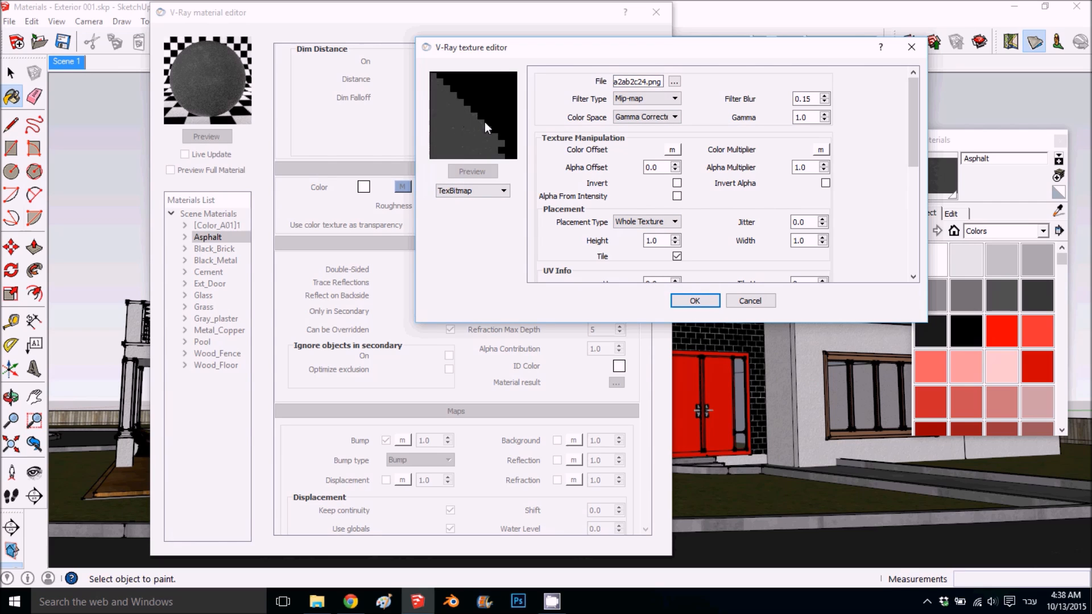
pyautogui.click(695, 300)
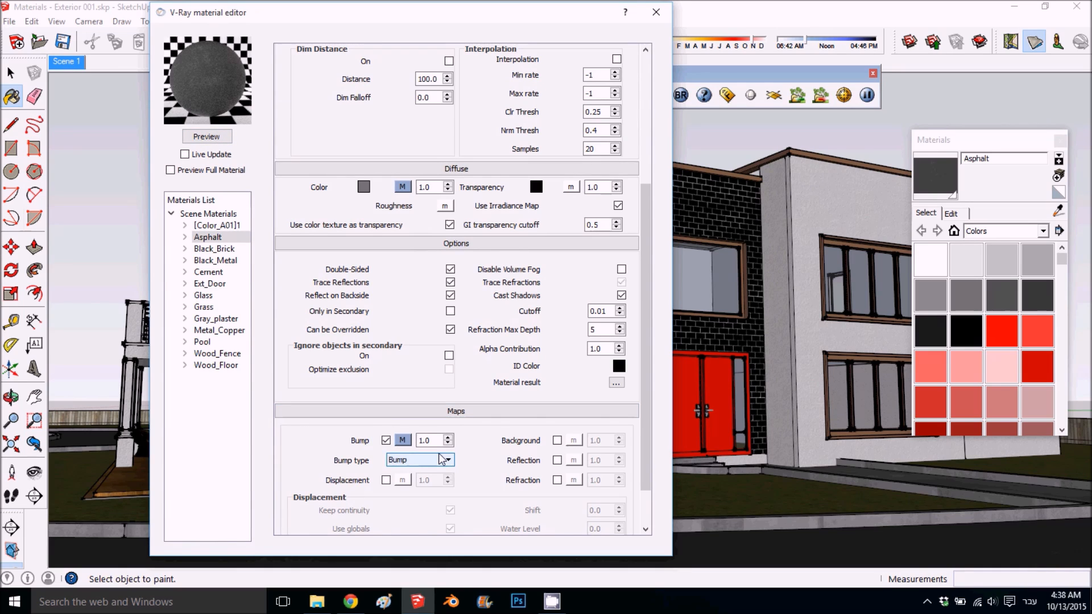
# - Set Asphalt's bump multiplier to 1.5 and refresh the material preview
pyautogui.click(402, 440)
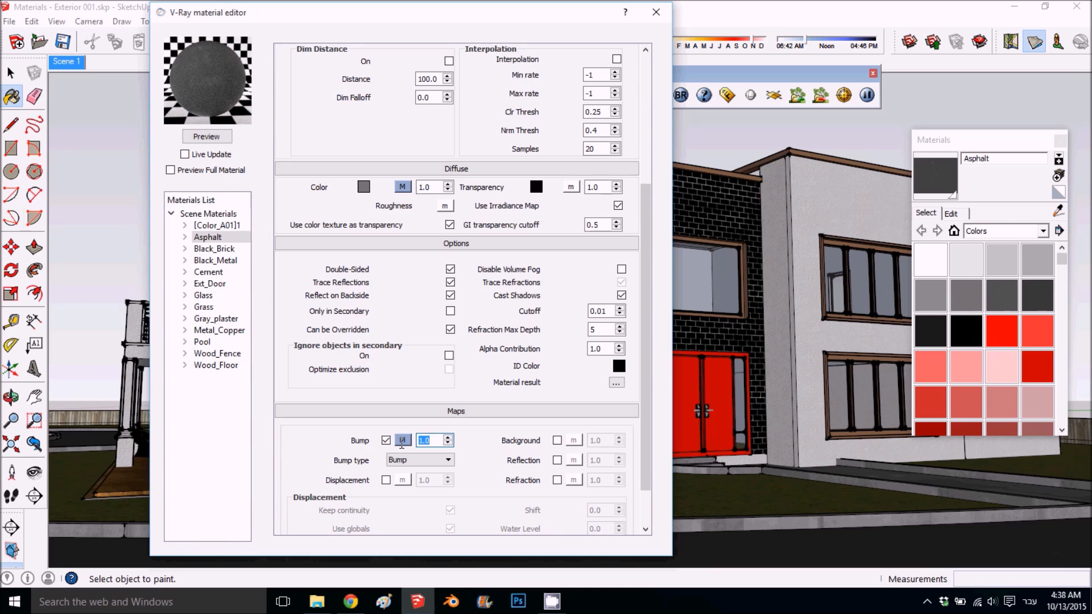
pyautogui.click(224, 136)
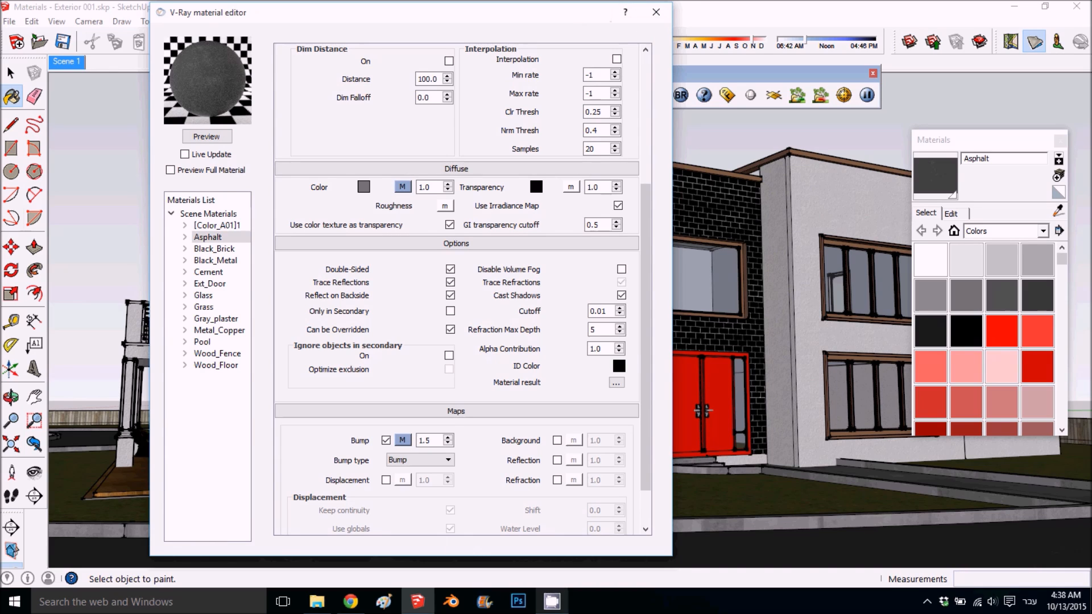
pyautogui.click(554, 602)
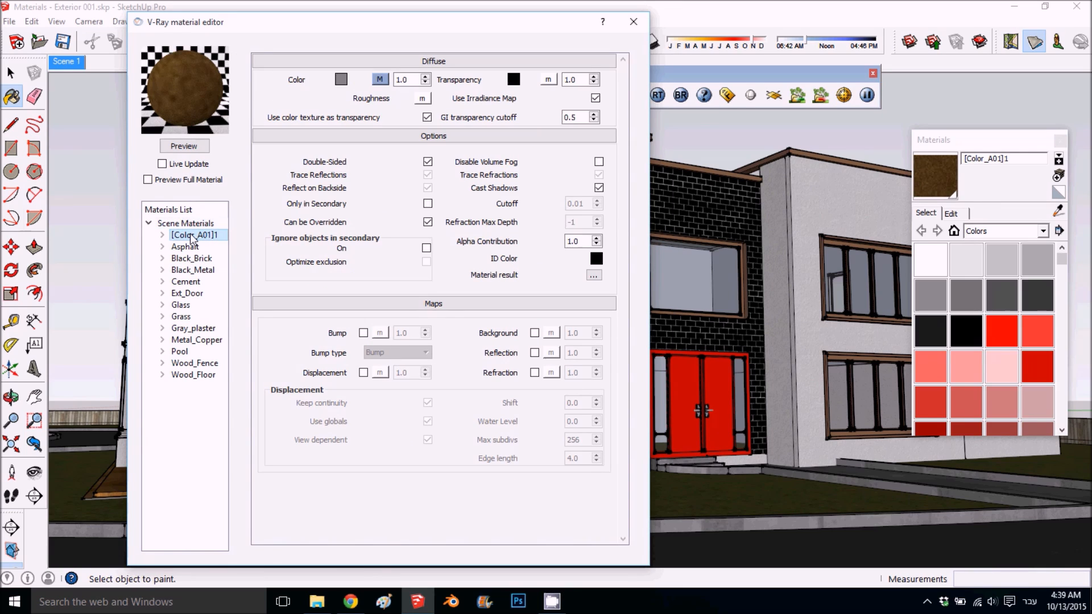
# - Add a Reflection layer to the [Color_A01]1 material
pyautogui.moveTo(270, 22)
pyautogui.mouseDown()
pyautogui.moveTo(509, 40)
pyautogui.moveTo(309, 16)
pyautogui.moveTo(300, 24)
pyautogui.mouseUp()
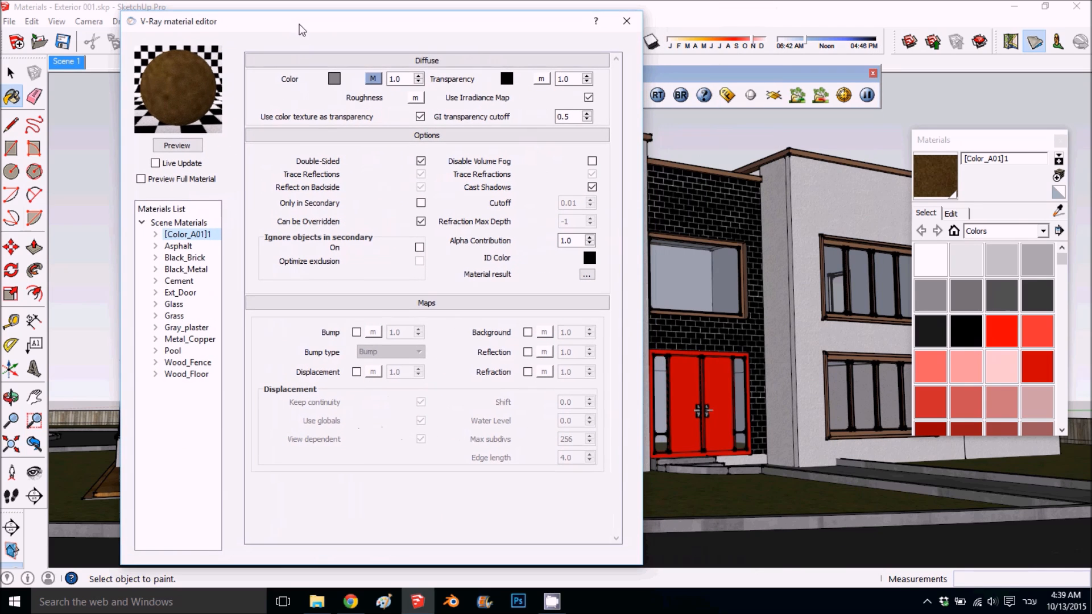
pyautogui.rightClick(197, 235)
pyautogui.moveTo(247, 238)
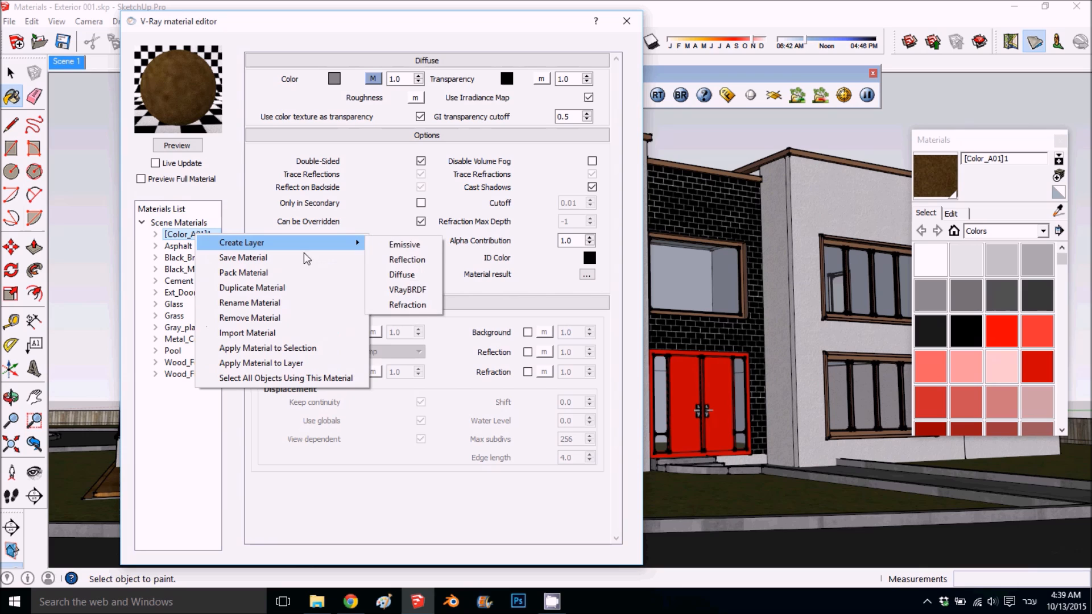
pyautogui.click(423, 262)
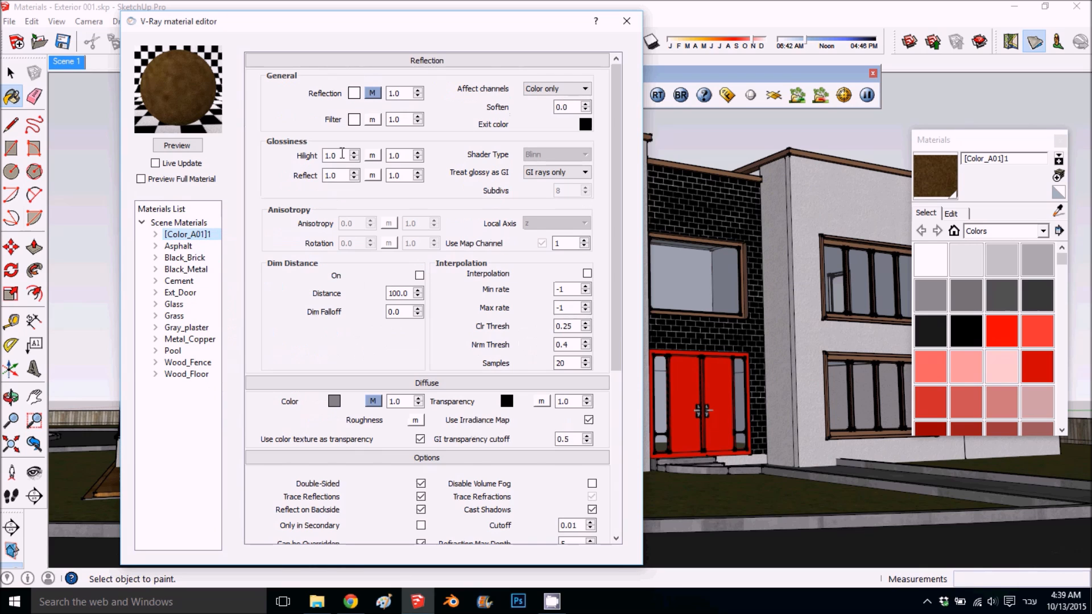
# - Set the reflection filter color of [Color_A01]1 to a light beige
pyautogui.click(352, 120)
pyautogui.moveTo(517, 308); pyautogui.dragTo(517, 306)
pyautogui.click(536, 205)
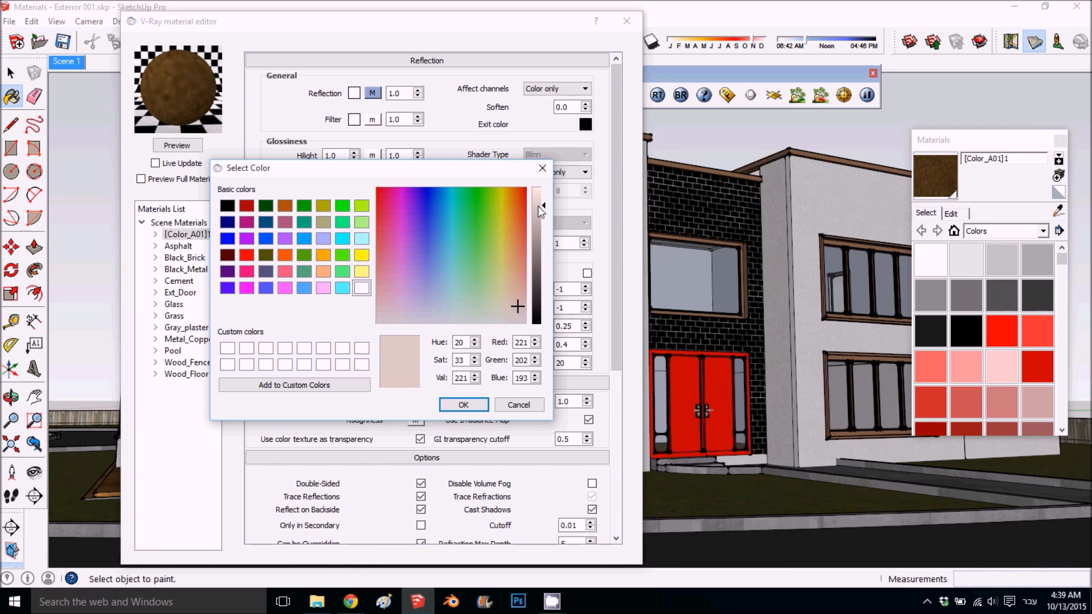
pyautogui.moveTo(518, 301); pyautogui.dragTo(519, 307)
pyautogui.click(463, 404)
# - Set [Color_A01]1's highlight and reflect glossiness to 0.75 and its Subdivs to 25, and refresh the material preview
pyautogui.doubleClick(332, 155)
pyautogui.write('.75')
pyautogui.press('Tab')
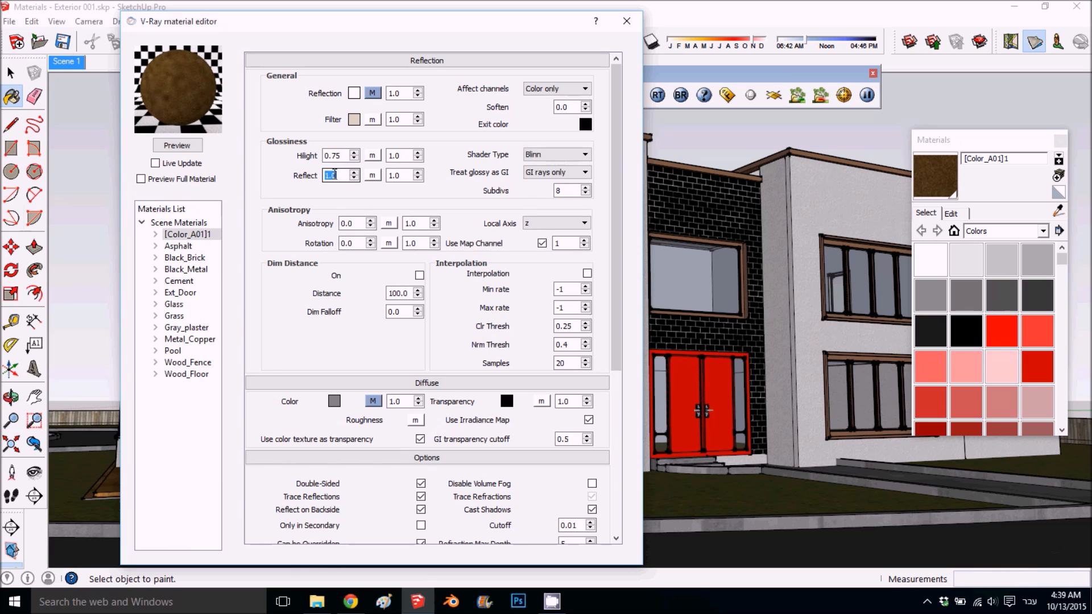
pyautogui.write('.75')
pyautogui.doubleClick(561, 191)
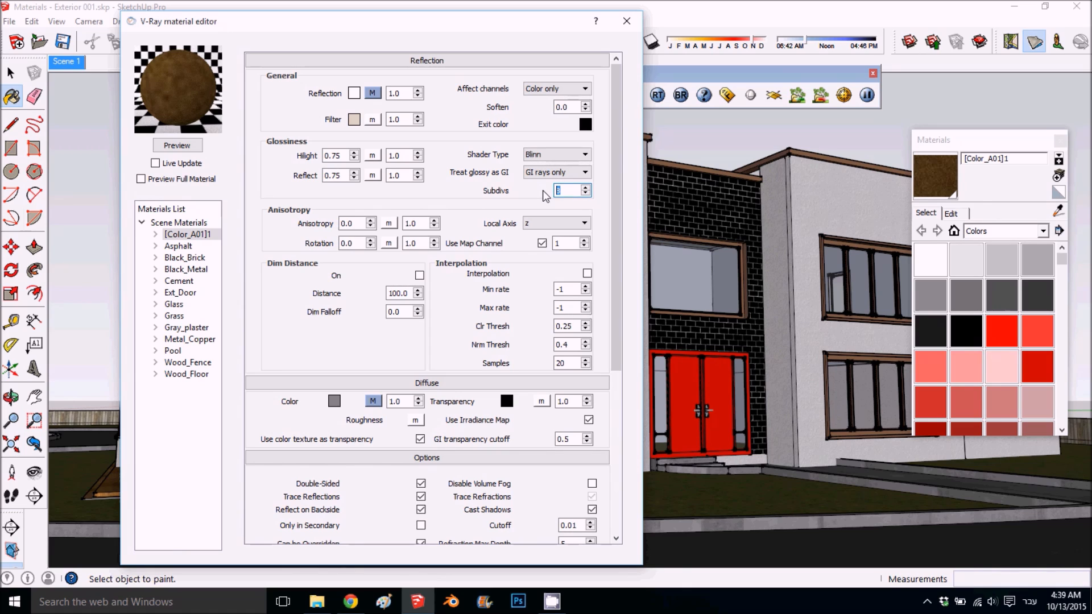
pyautogui.write('25')
pyautogui.click(183, 145)
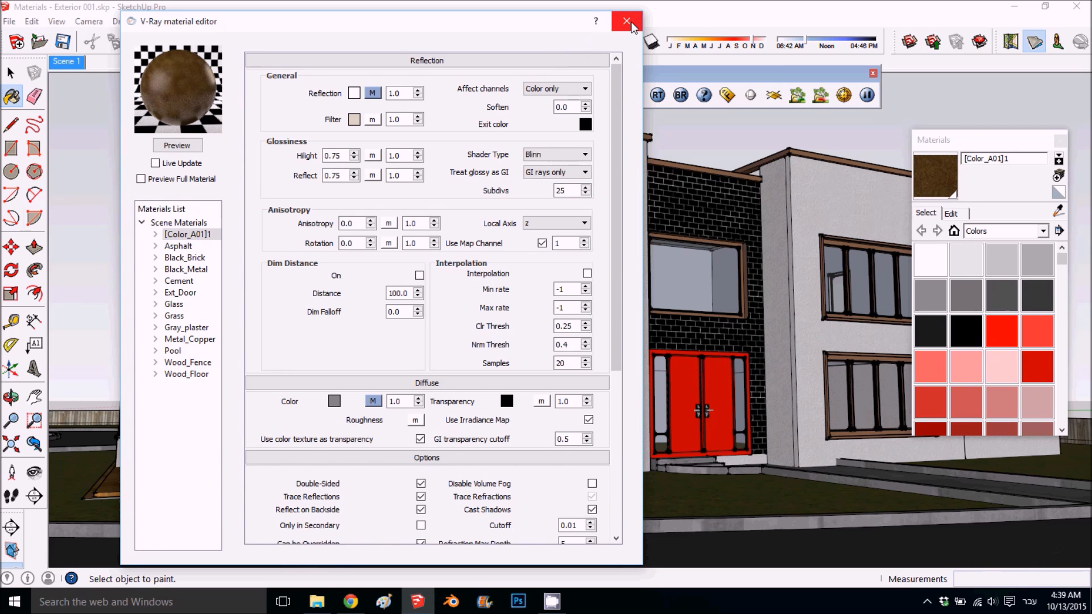
# - Review the reflection settings of the Asphalt and Black_Brick materials
pyautogui.moveTo(532, 22); pyautogui.dragTo(575, 39)
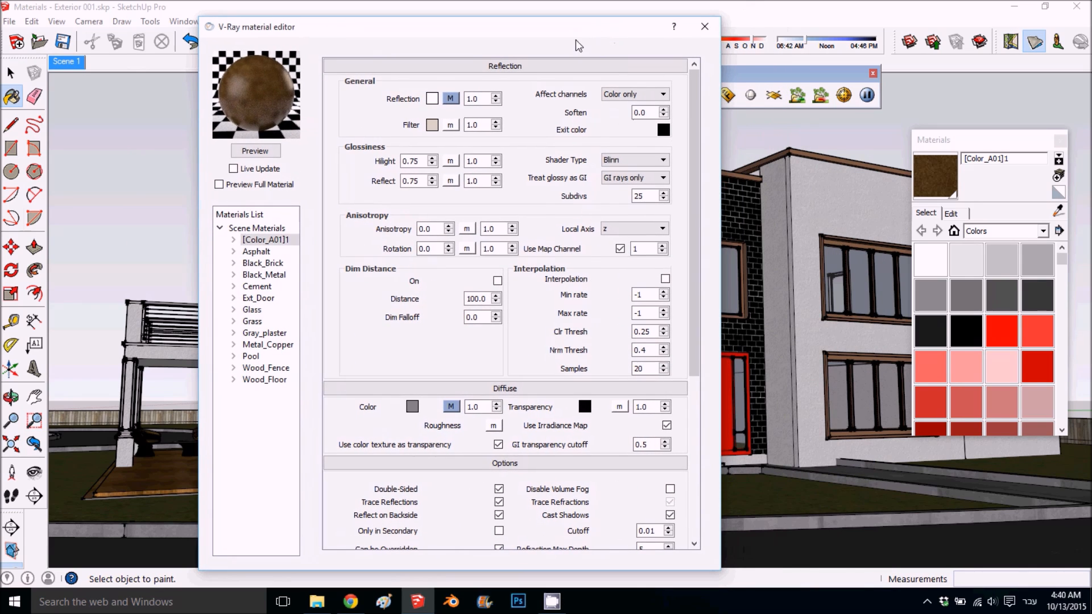
pyautogui.click(256, 252)
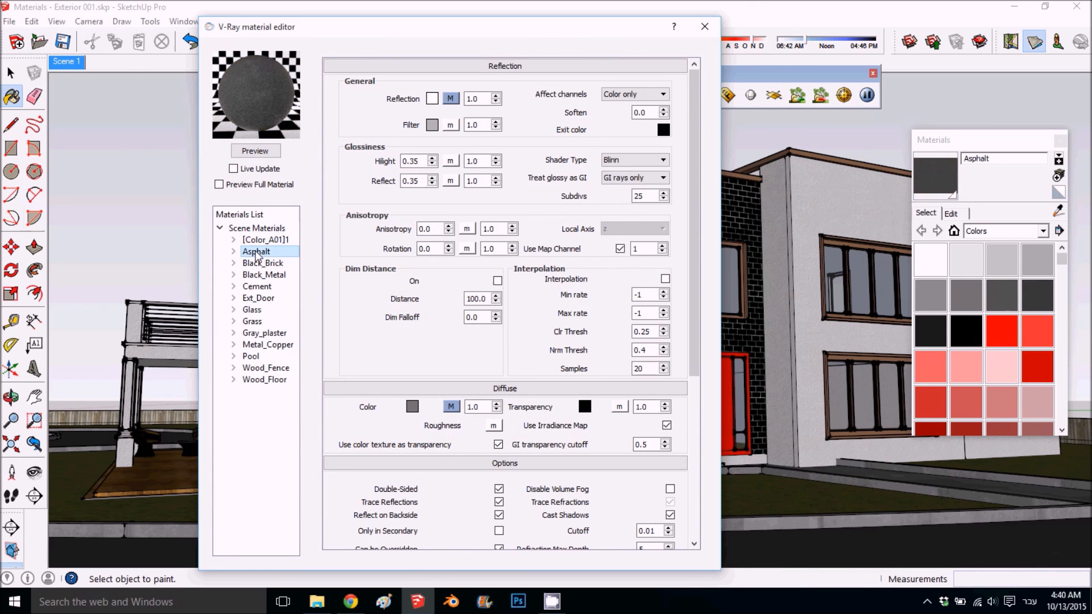
pyautogui.click(273, 265)
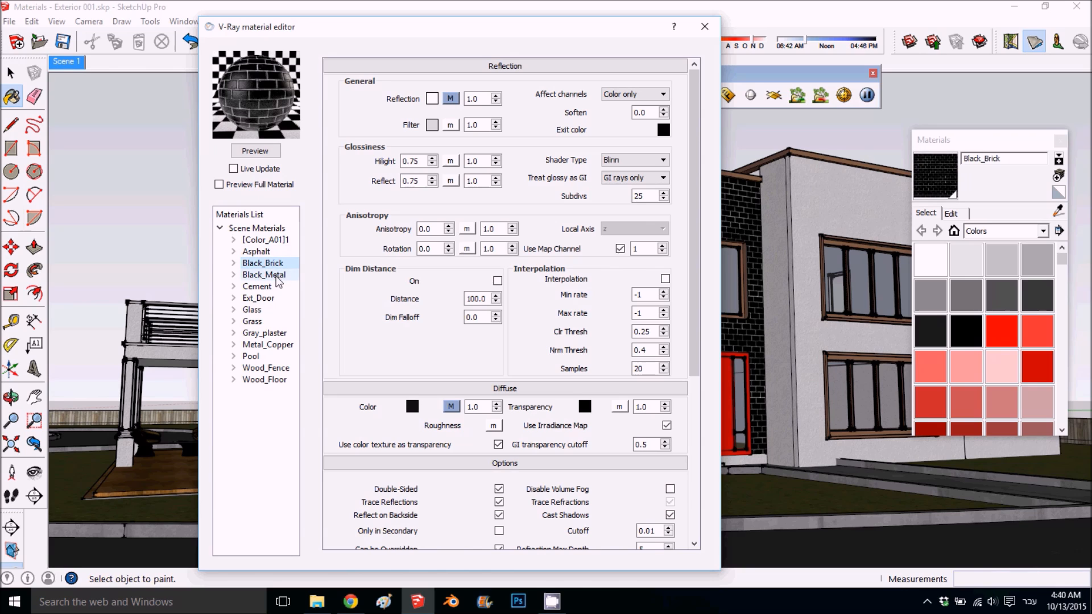
# - Set Black_Metal's diffuse color to near-black (RGB 20, 20, 20) and refresh the material preview
pyautogui.click(273, 276)
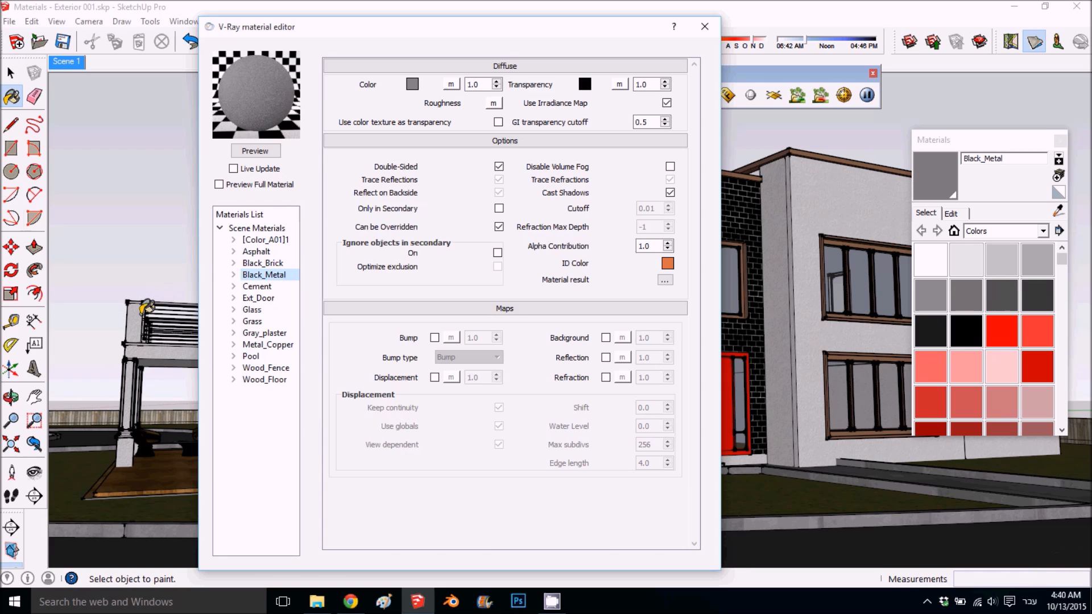
pyautogui.click(412, 84)
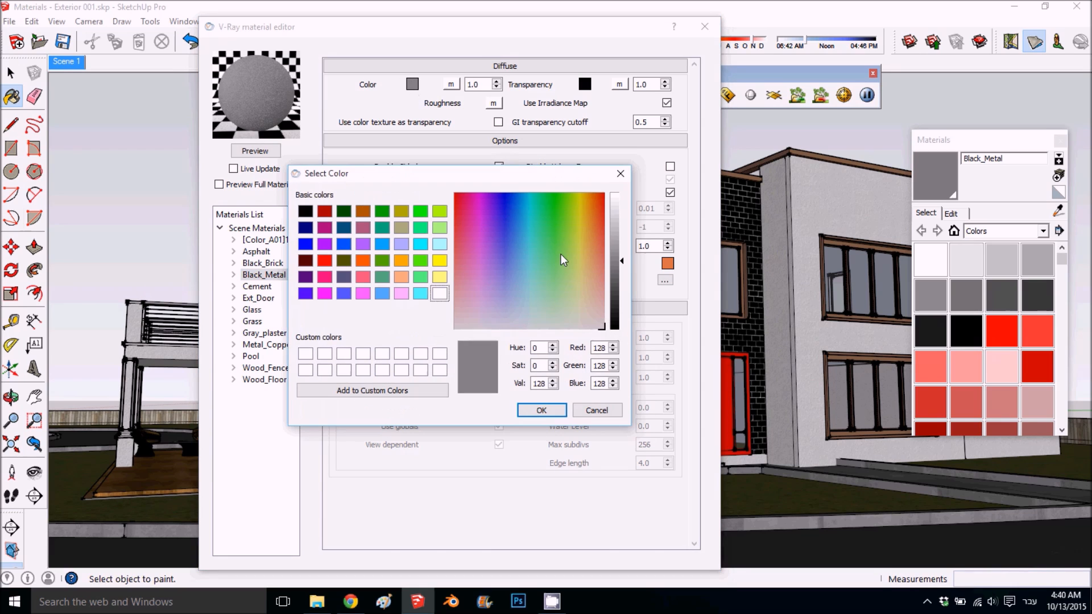
pyautogui.moveTo(602, 268); pyautogui.dragTo(602, 329)
pyautogui.click(615, 315)
pyautogui.click(618, 323)
pyautogui.click(541, 410)
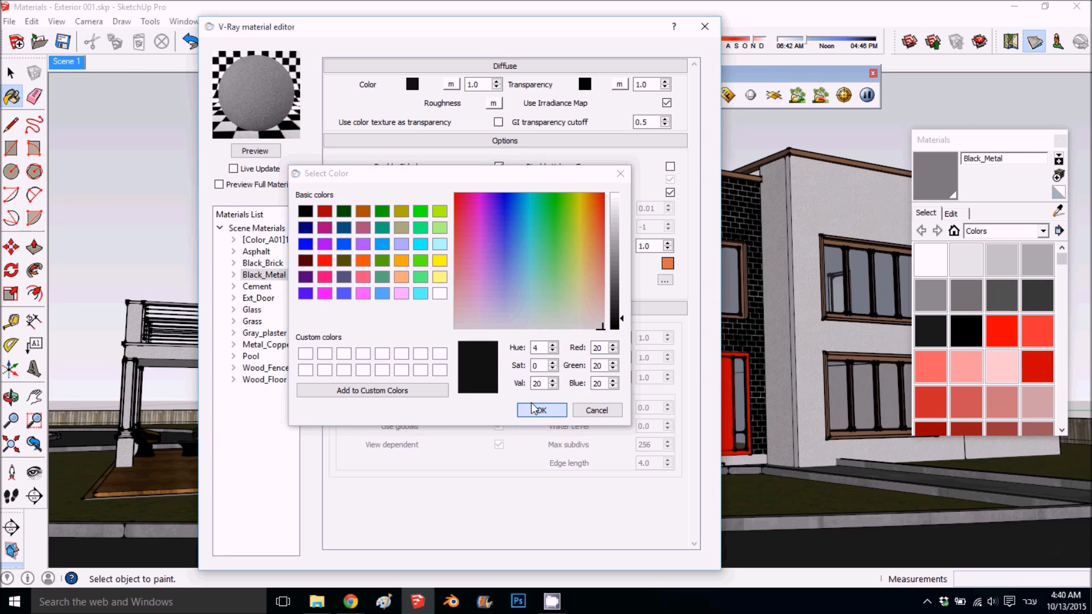
pyautogui.click(256, 151)
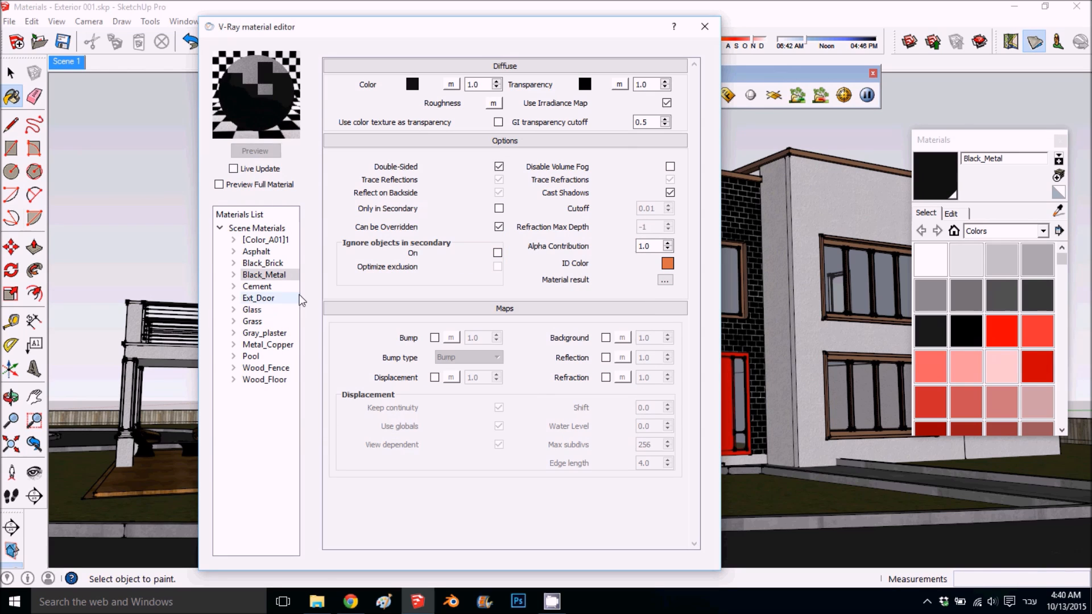
# - Add a Reflection layer to Black_Metal and set its filter color to light grey (RGB 214, 214, 214)
pyautogui.rightClick(289, 279)
pyautogui.moveTo(349, 285)
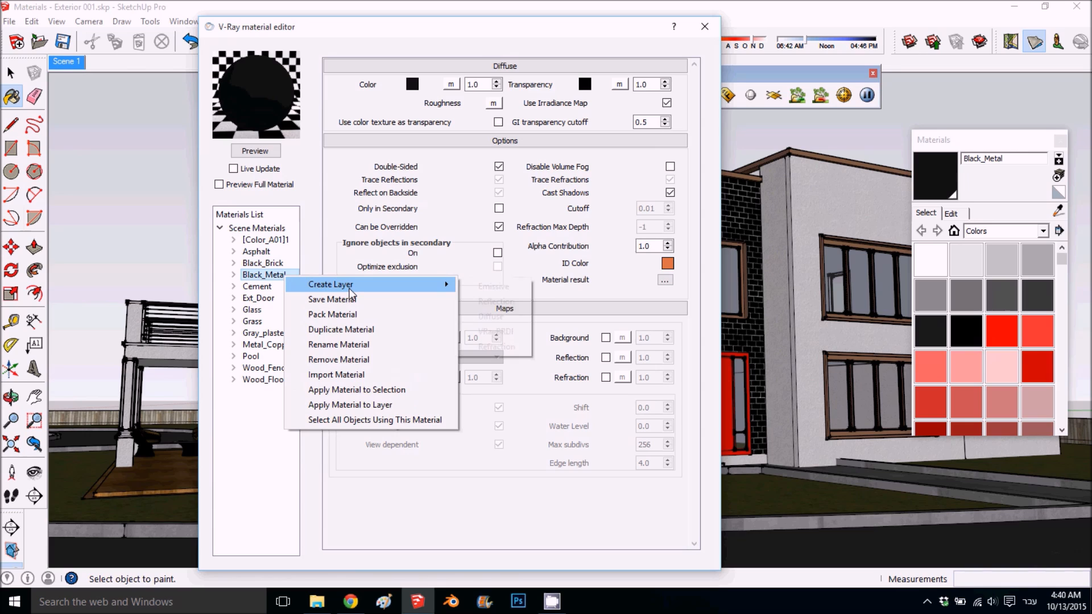
pyautogui.click(496, 302)
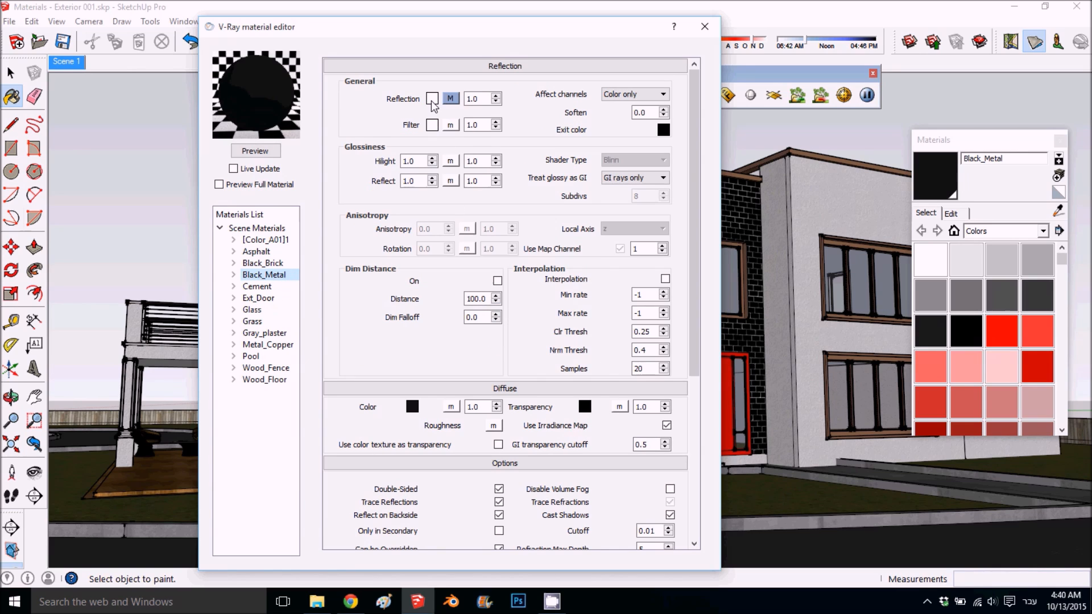
pyautogui.click(432, 125)
pyautogui.moveTo(618, 252); pyautogui.dragTo(618, 215)
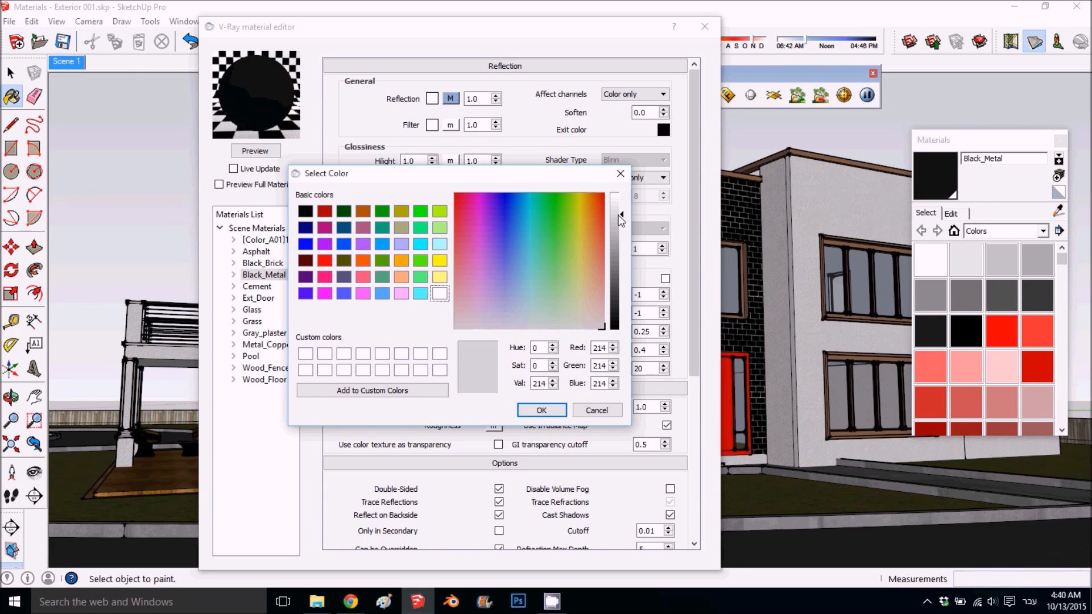
pyautogui.click(541, 410)
# - Set Black_Metal's highlight and reflect glossiness to 0.8, refresh the preview, and open its Subdivs value for editing
pyautogui.doubleClick(424, 163)
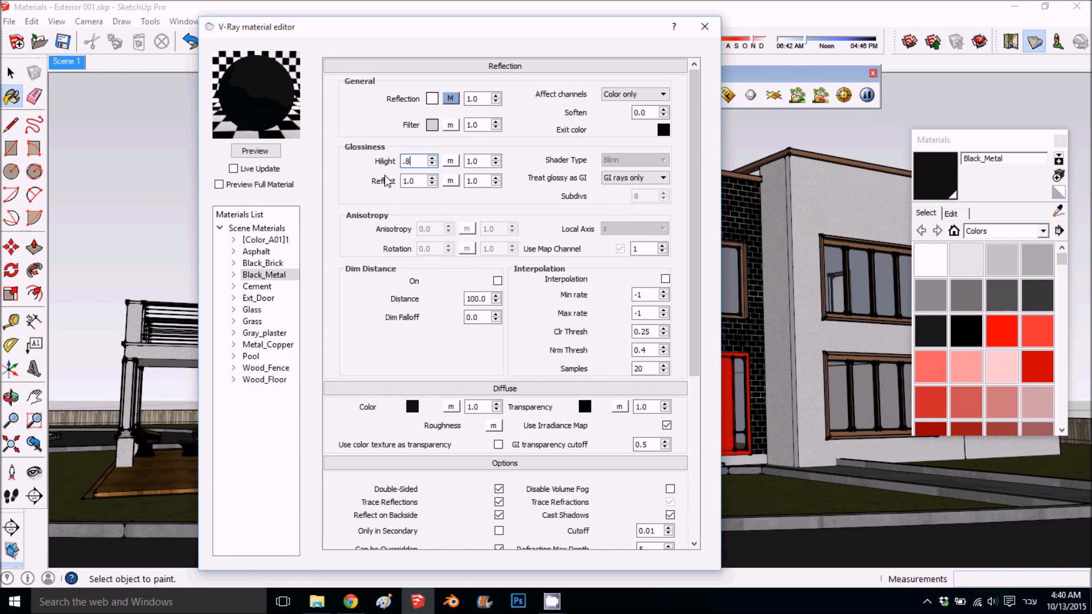
pyautogui.click(418, 180)
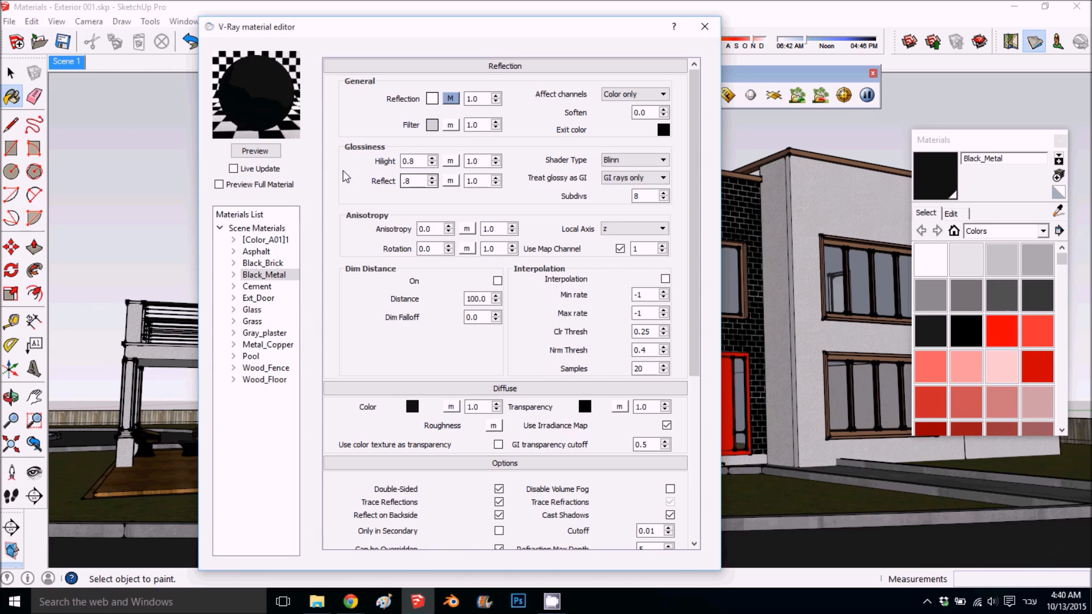
pyautogui.click(255, 151)
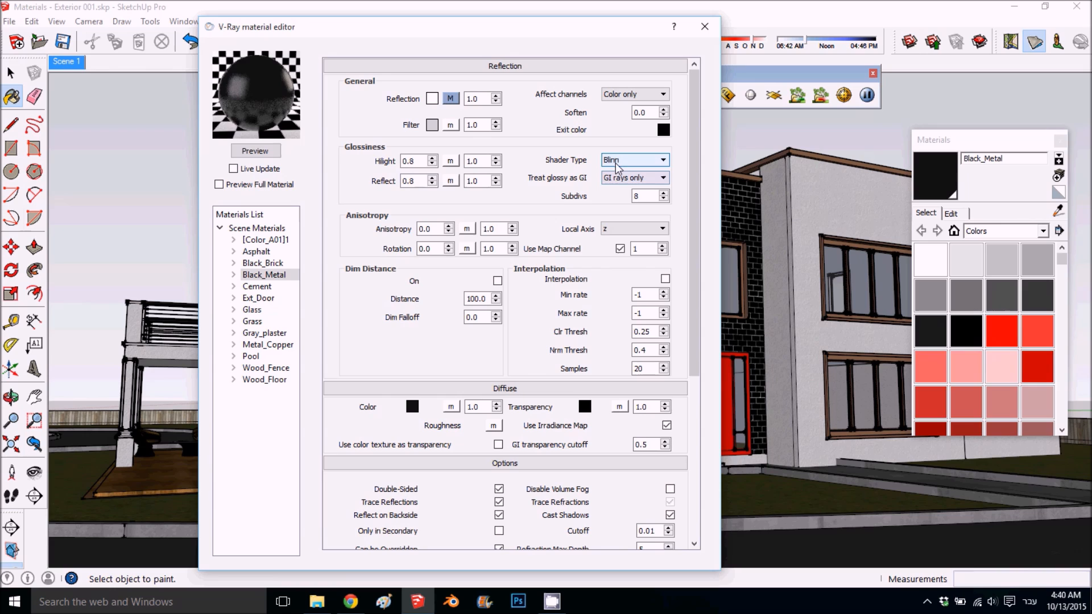
pyautogui.doubleClick(640, 196)
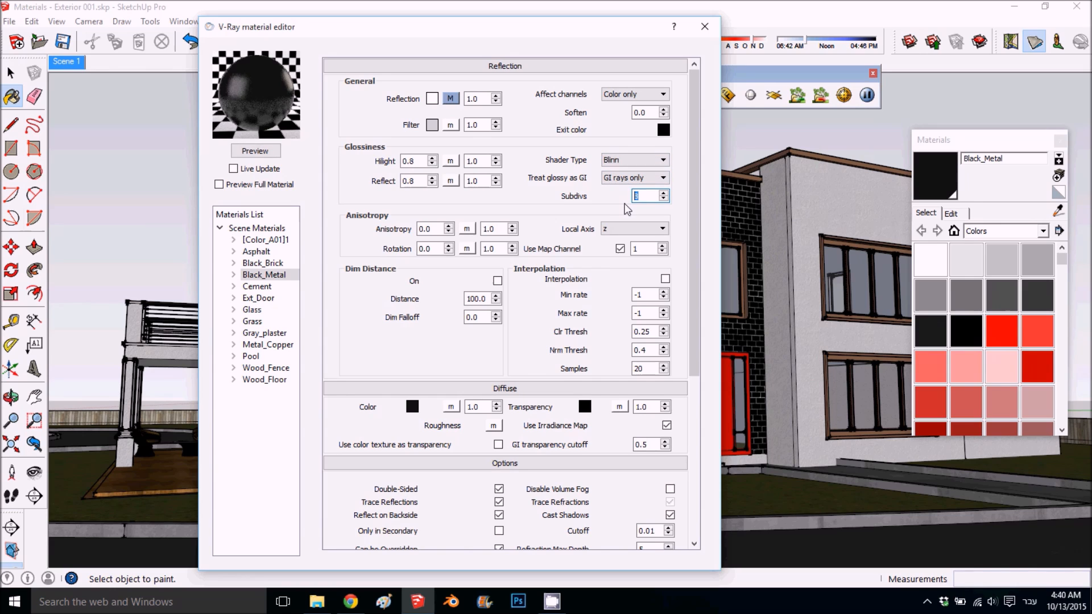
pyautogui.click(257, 168)
pyautogui.click(233, 168)
# - Copy the file path of the Cement material's diffuse bitmap
pyautogui.click(262, 288)
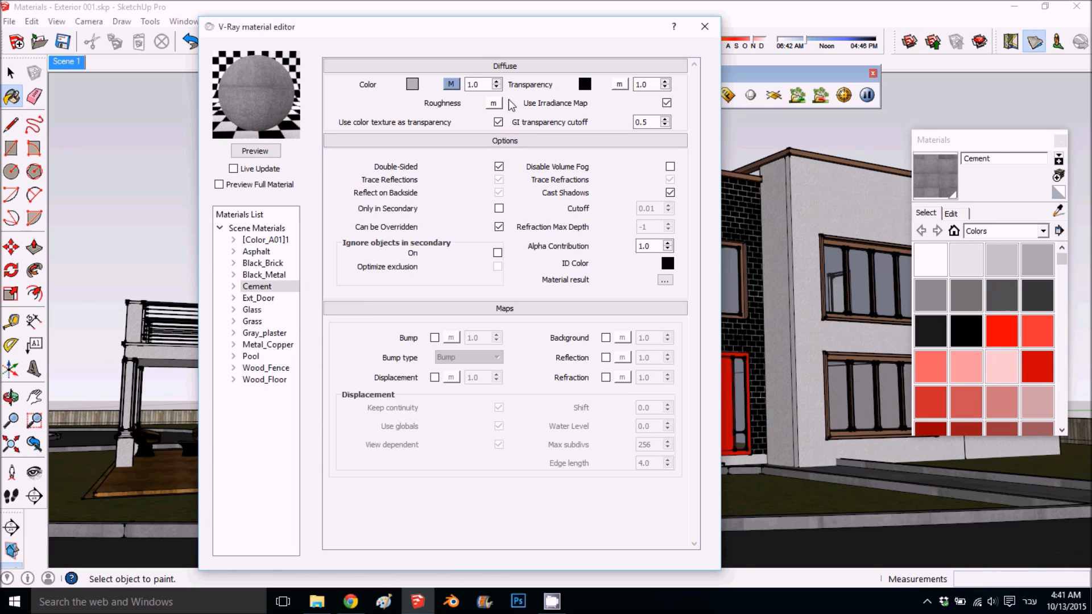
pyautogui.click(451, 85)
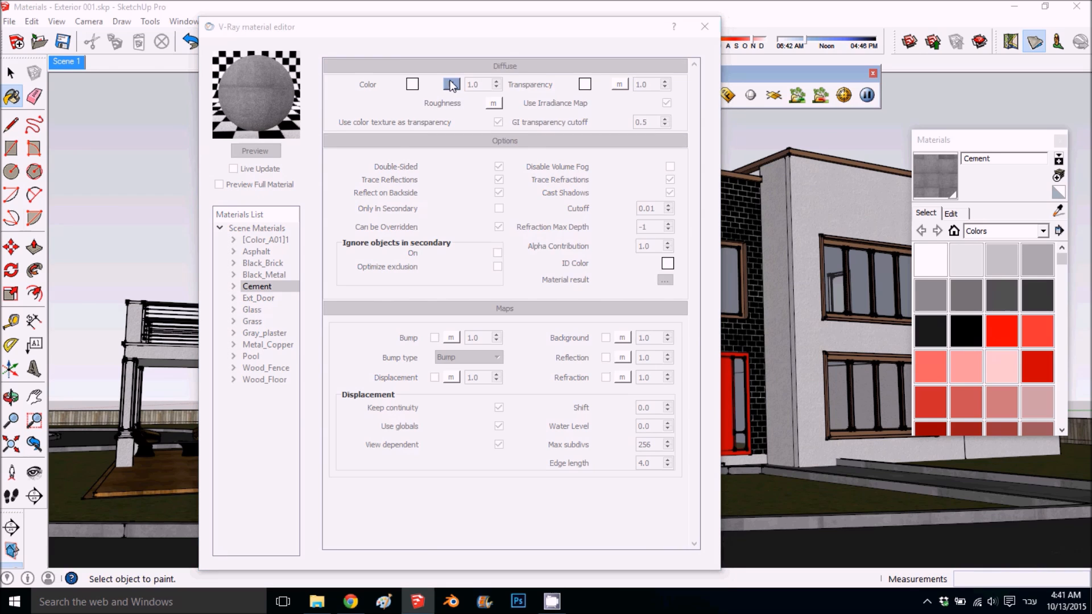
pyautogui.doubleClick(626, 81)
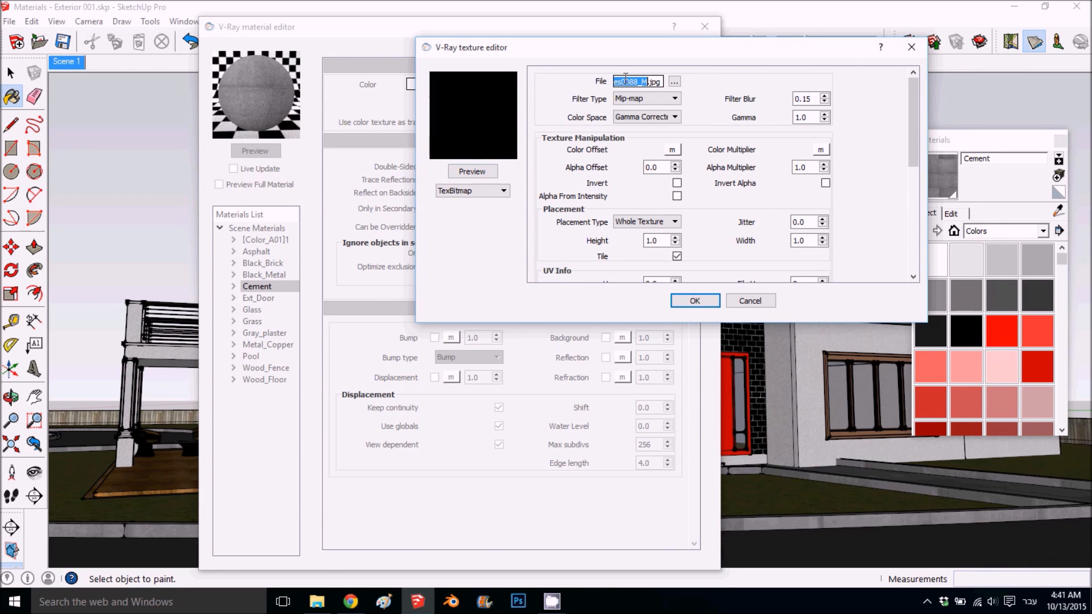
pyautogui.rightClick(625, 81)
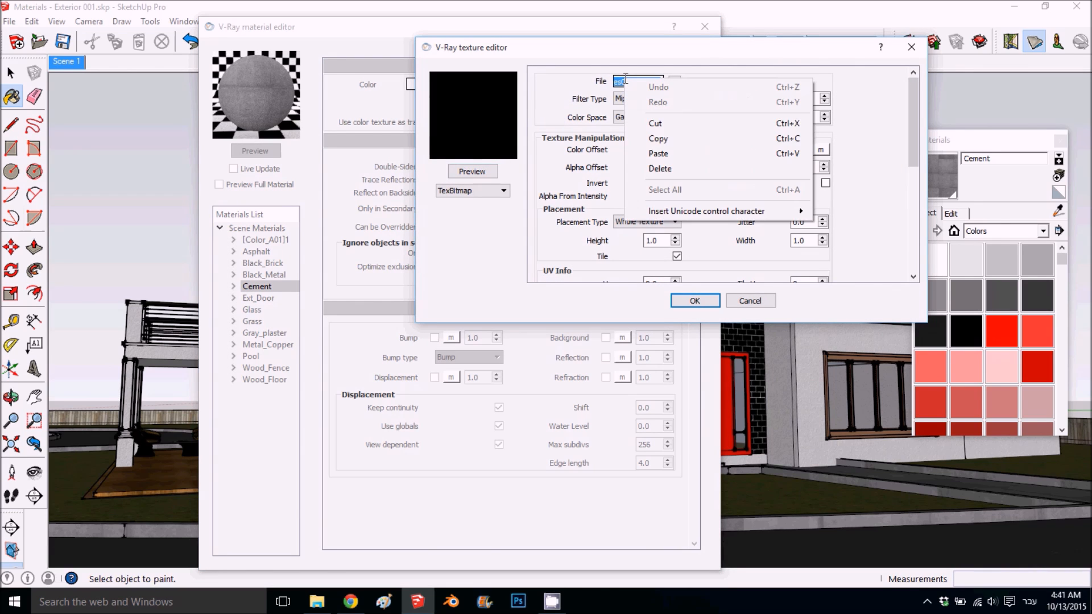
pyautogui.click(660, 139)
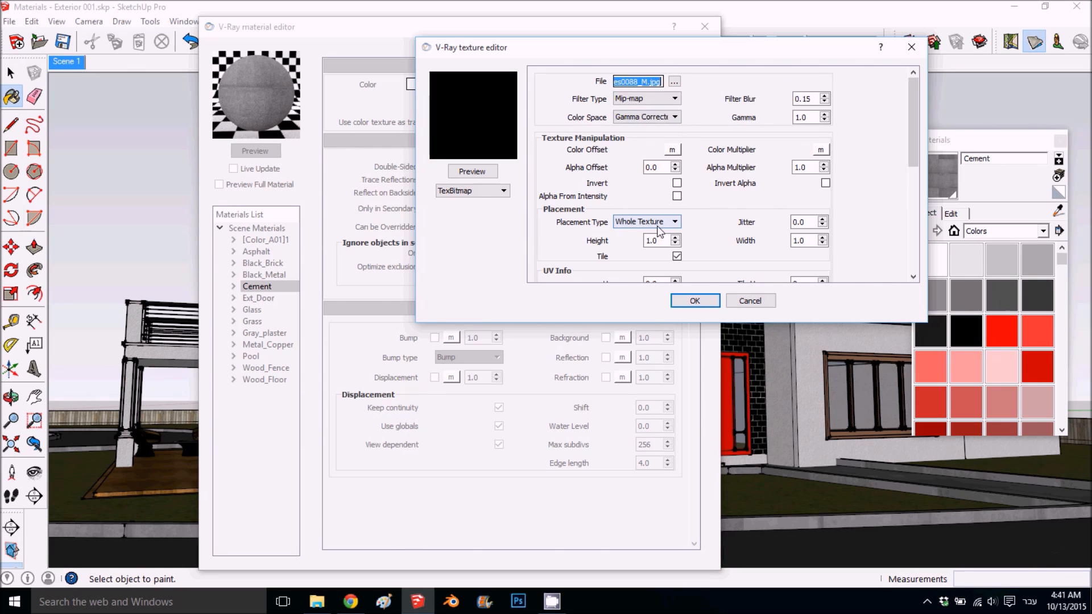
# - Change Cement's diffuse texture type from TexBitmap to TexDirt
pyautogui.click(494, 192)
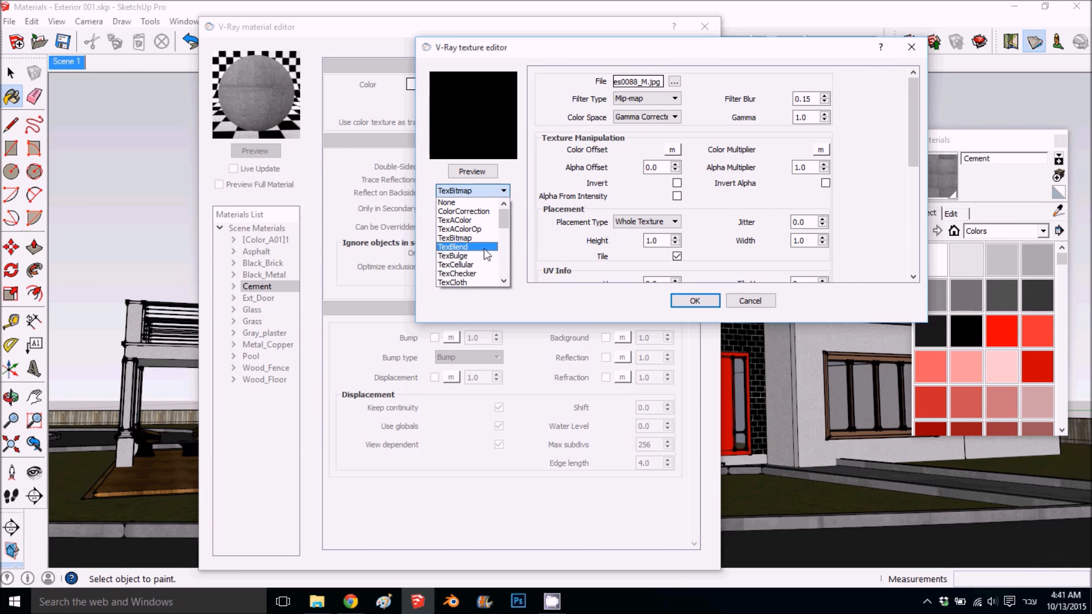
pyautogui.scroll(-2, 486, 251)
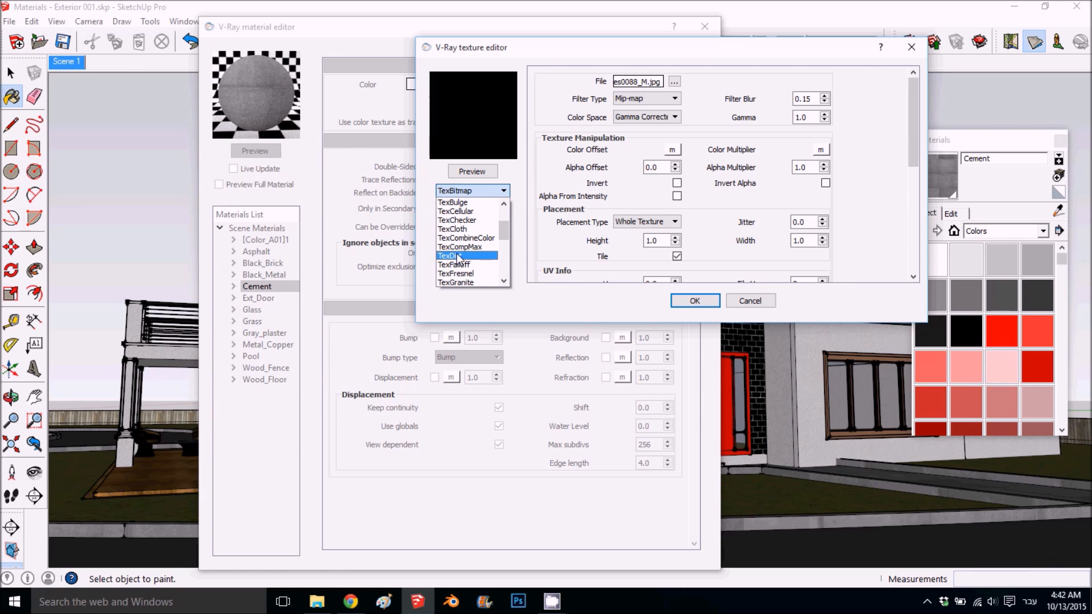
pyautogui.click(459, 256)
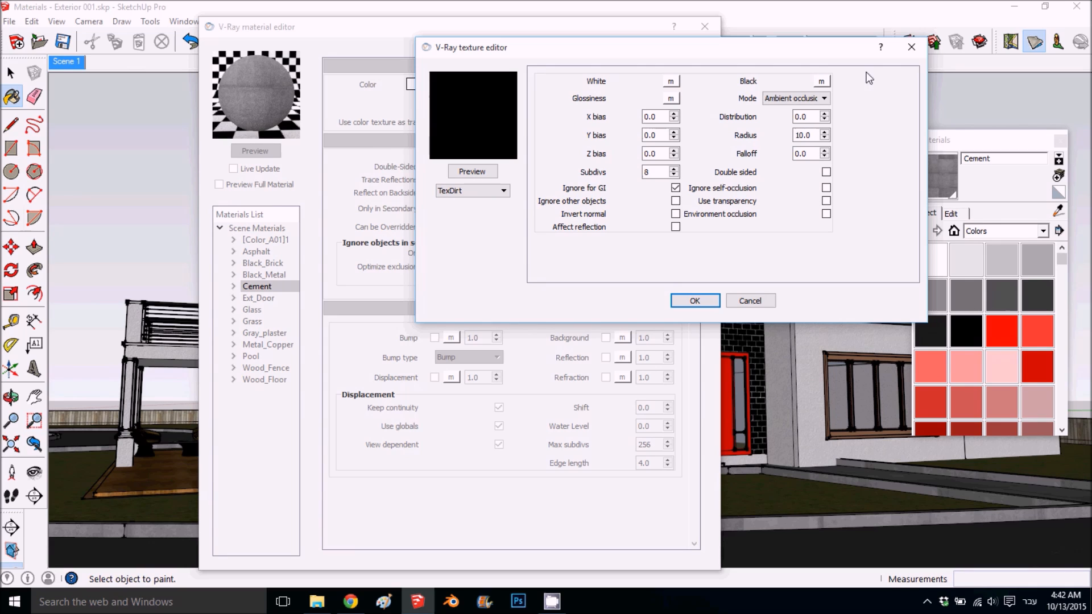
# - Assign a TexBitmap with the copied file path to the TexDirt's White slot, preview the texture and accept it
pyautogui.click(671, 82)
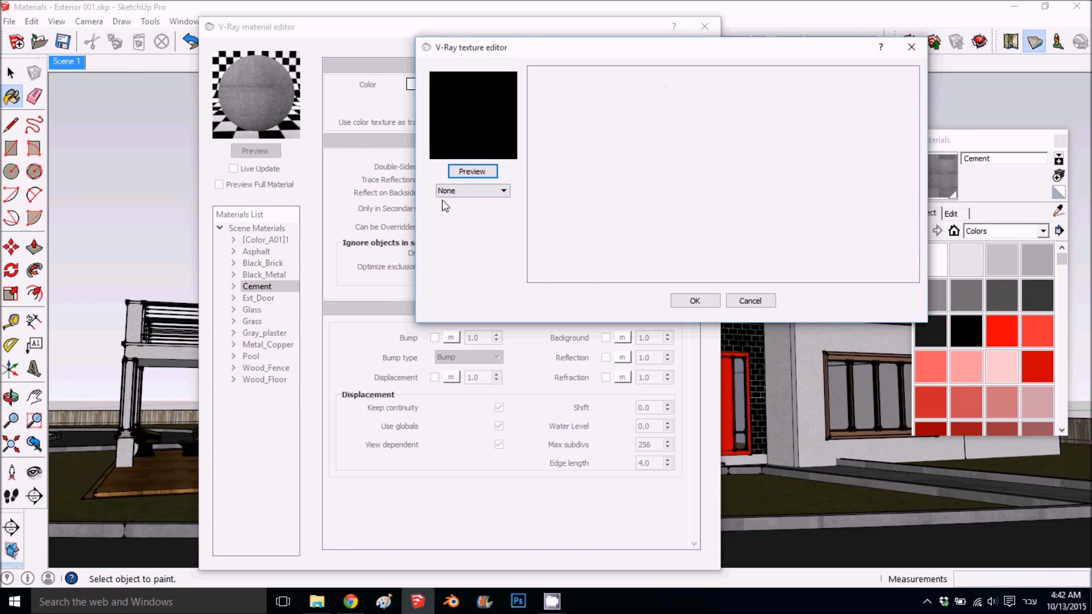
pyautogui.click(464, 190)
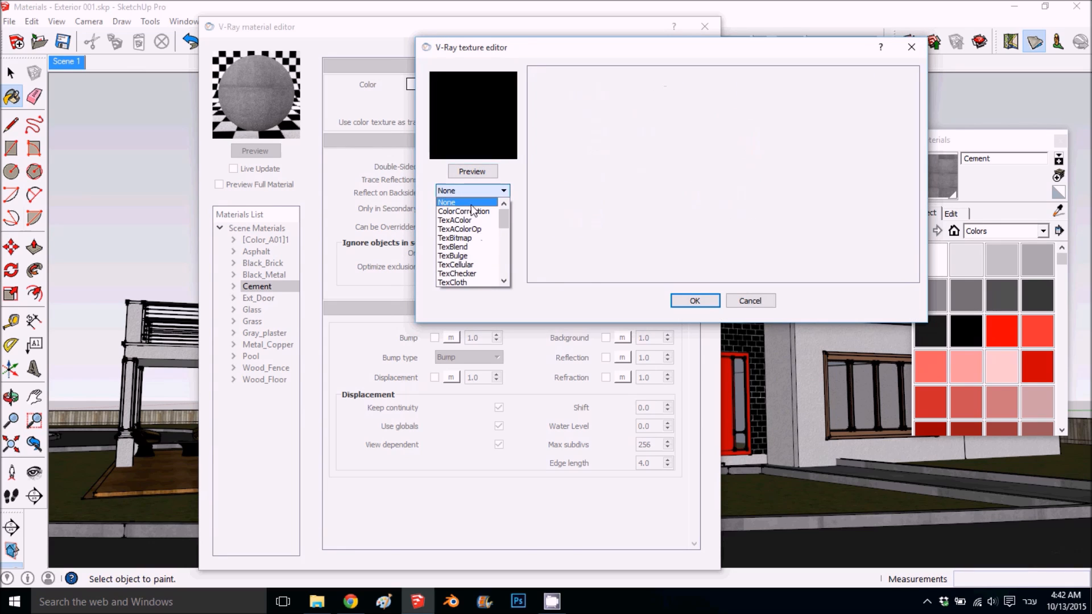
pyautogui.click(473, 238)
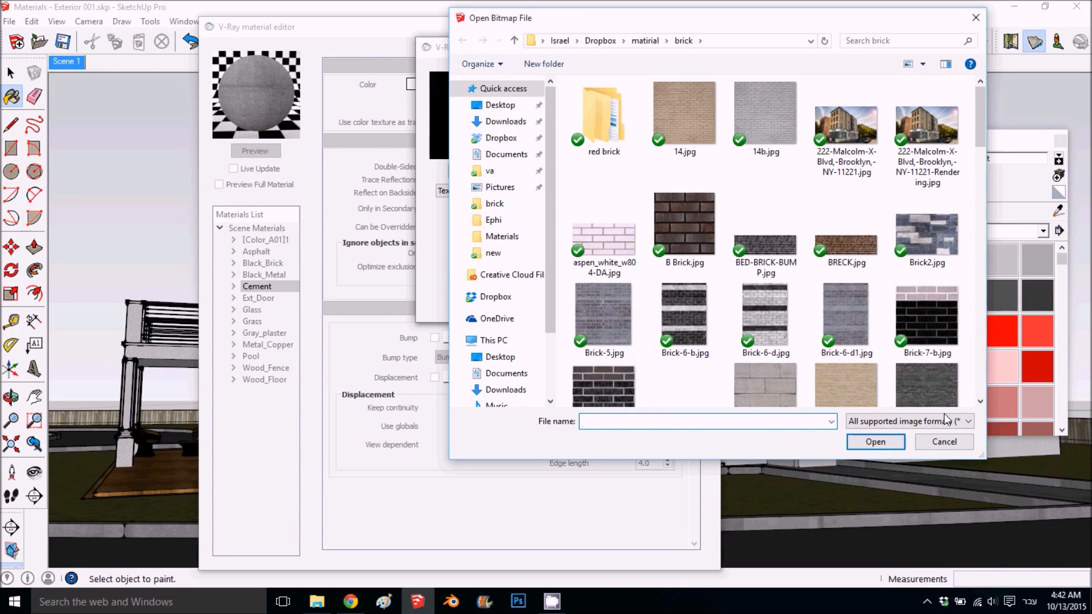
pyautogui.click(955, 443)
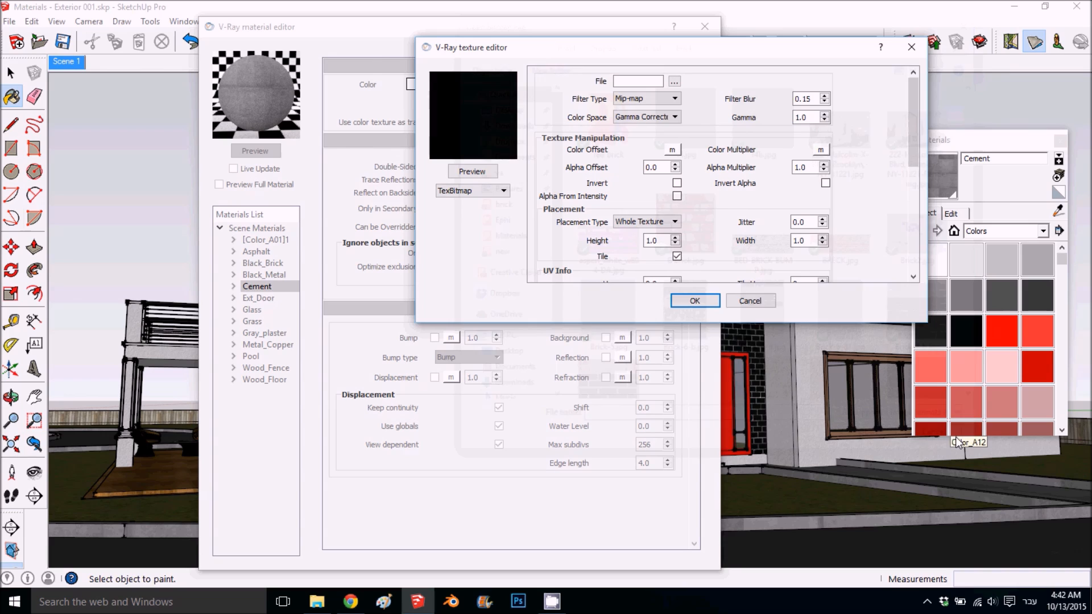
pyautogui.rightClick(632, 87)
pyautogui.click(675, 159)
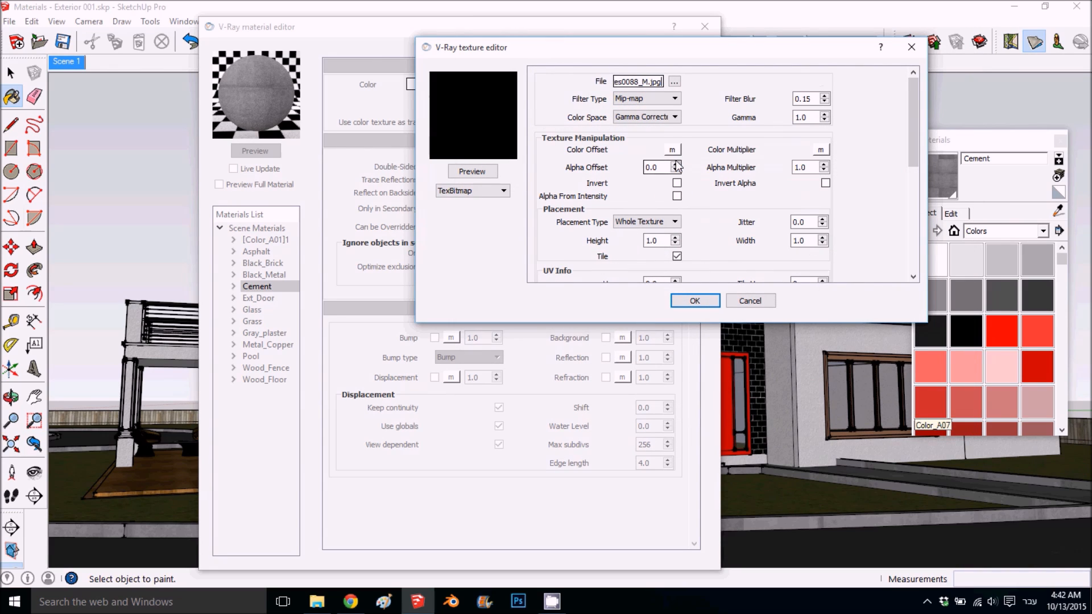
pyautogui.click(473, 172)
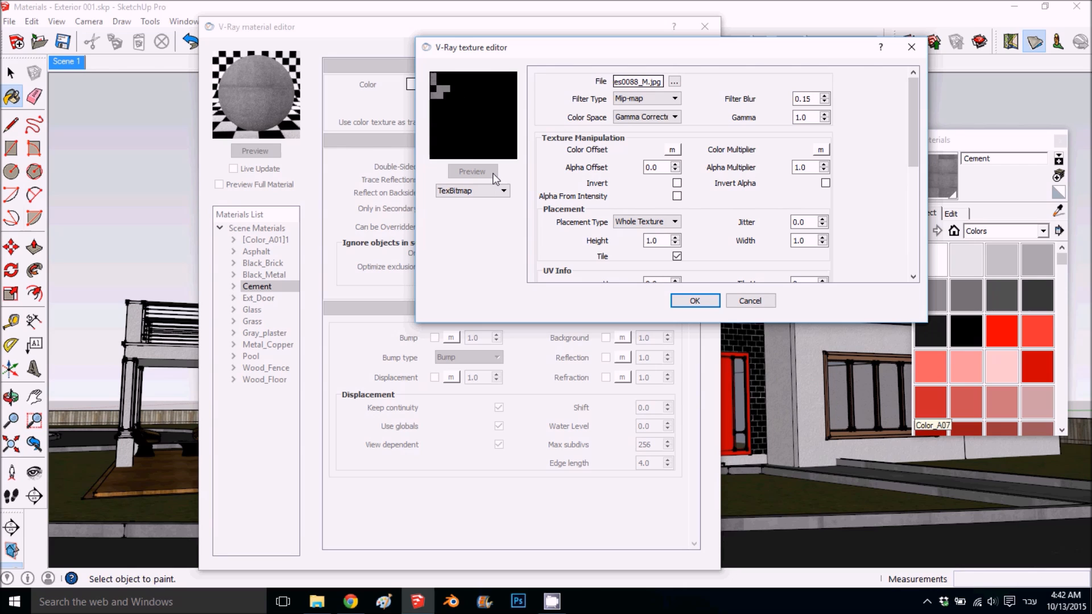
pyautogui.click(695, 301)
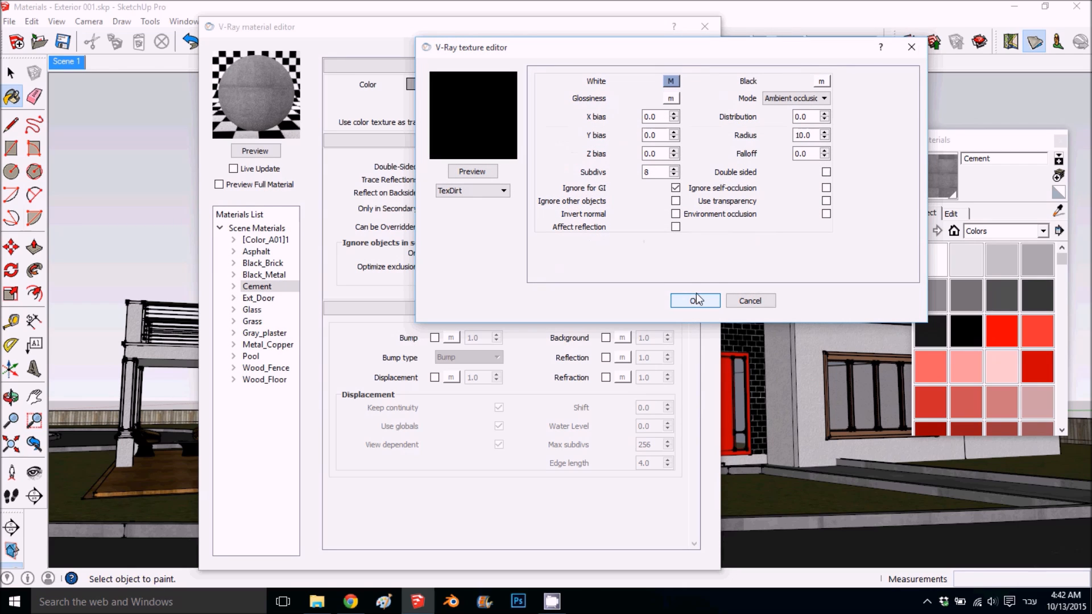
# - Assign a TexBitmap to the TexDirt's Black slot and browse to the CANARIT folder inside matirial for its image
pyautogui.click(821, 82)
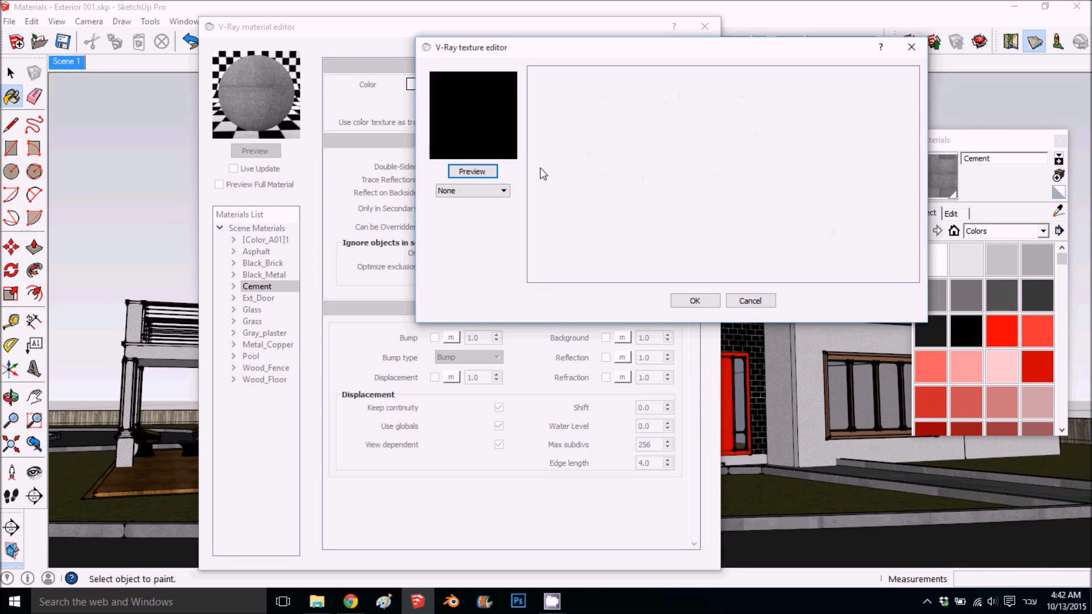
pyautogui.click(469, 192)
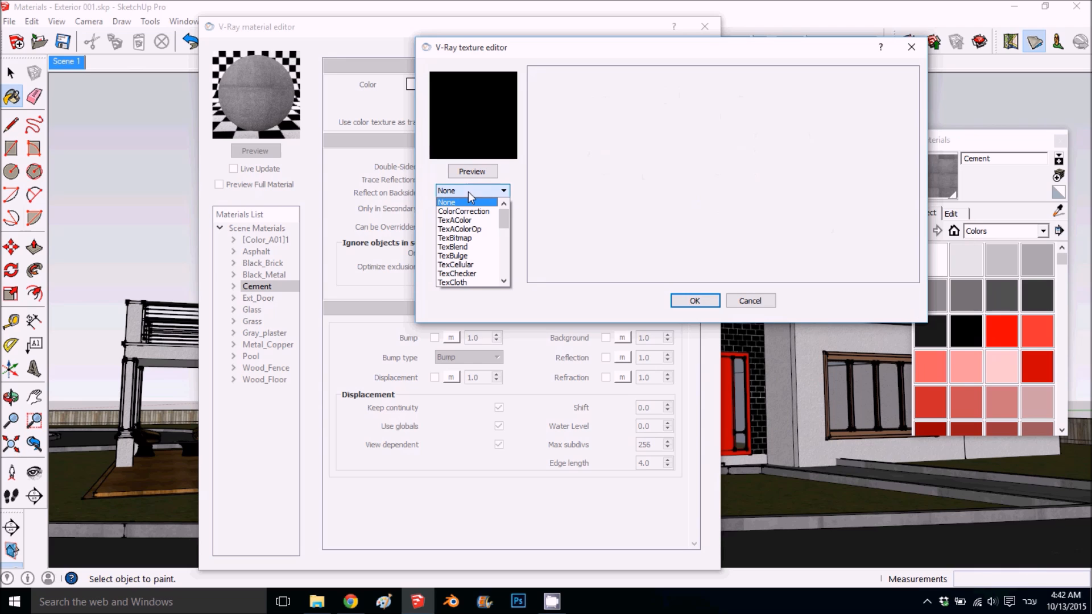
pyautogui.click(477, 237)
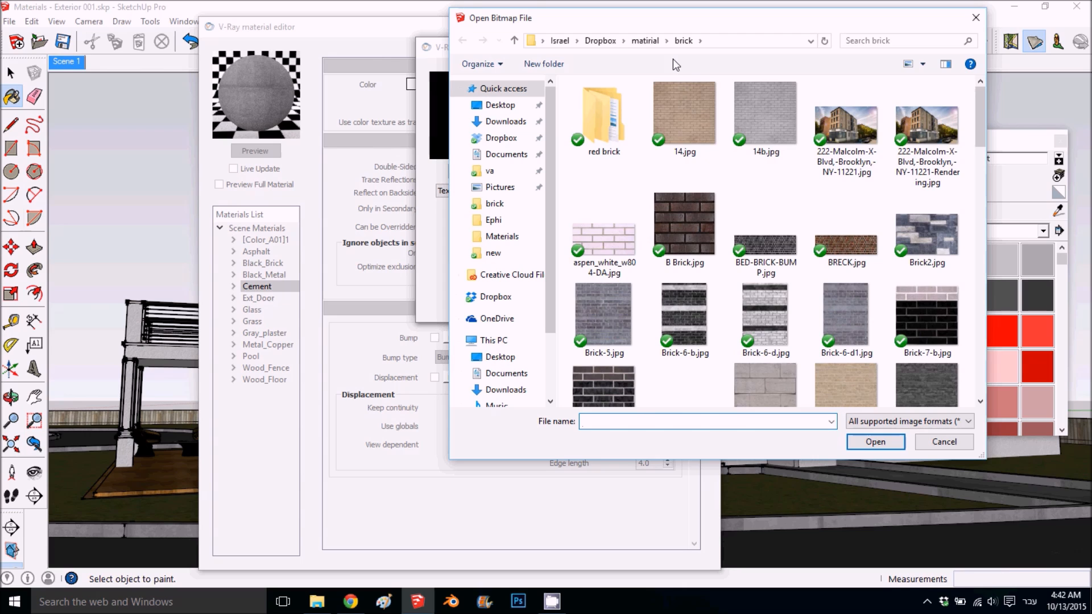
pyautogui.click(646, 40)
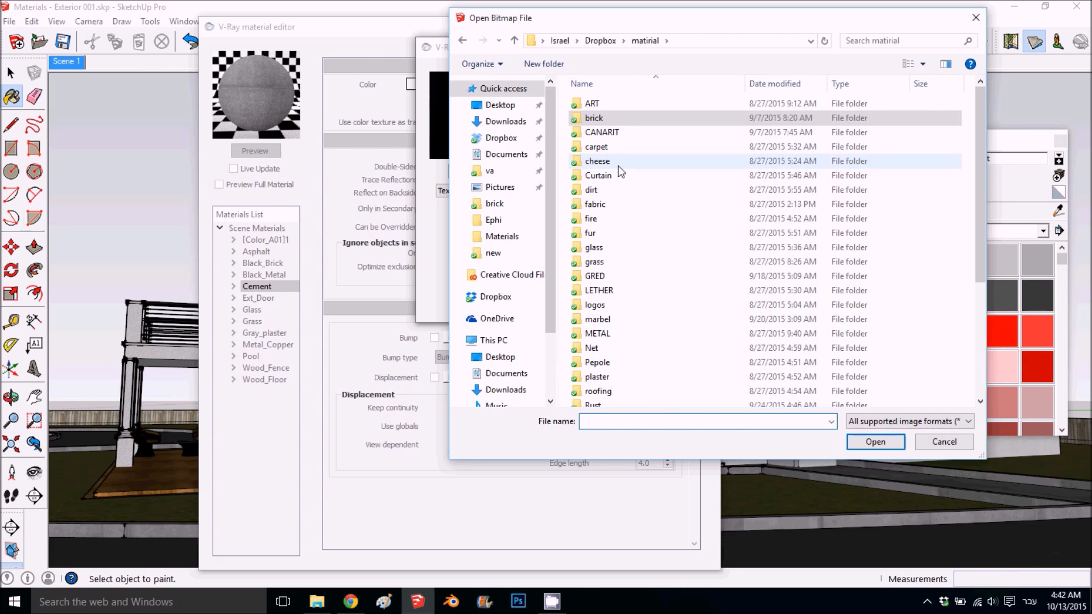
pyautogui.doubleClick(625, 132)
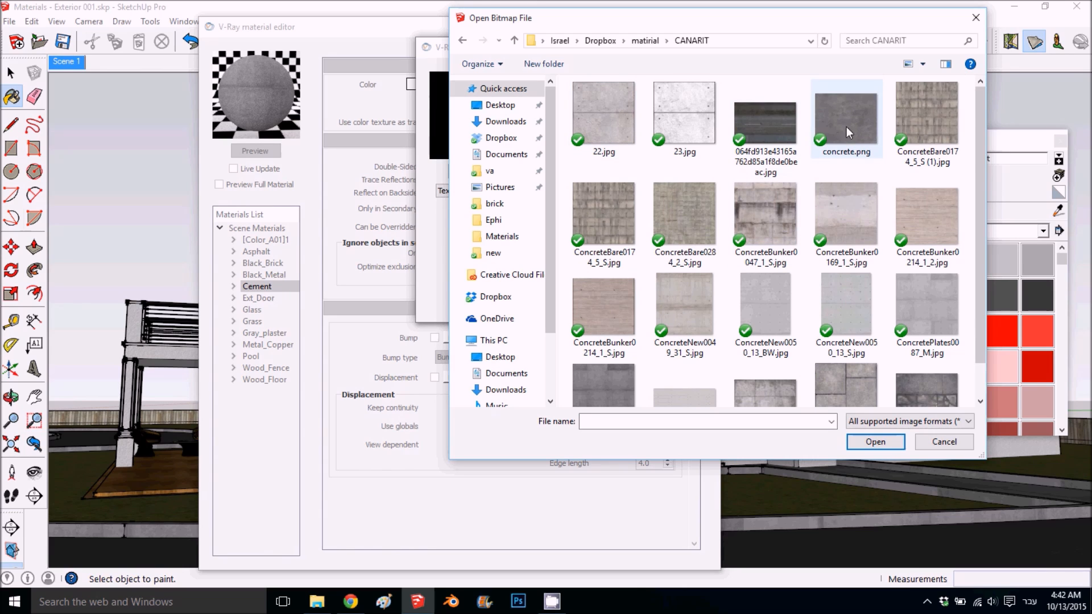
# - Load ConcreteBare0174_5_S (1).jpg as the Black slot's bitmap, accept the bitmap and TexDirt textures, and refresh Cement's preview
pyautogui.scroll(-1, 861, 122)
pyautogui.scroll(1, 861, 122)
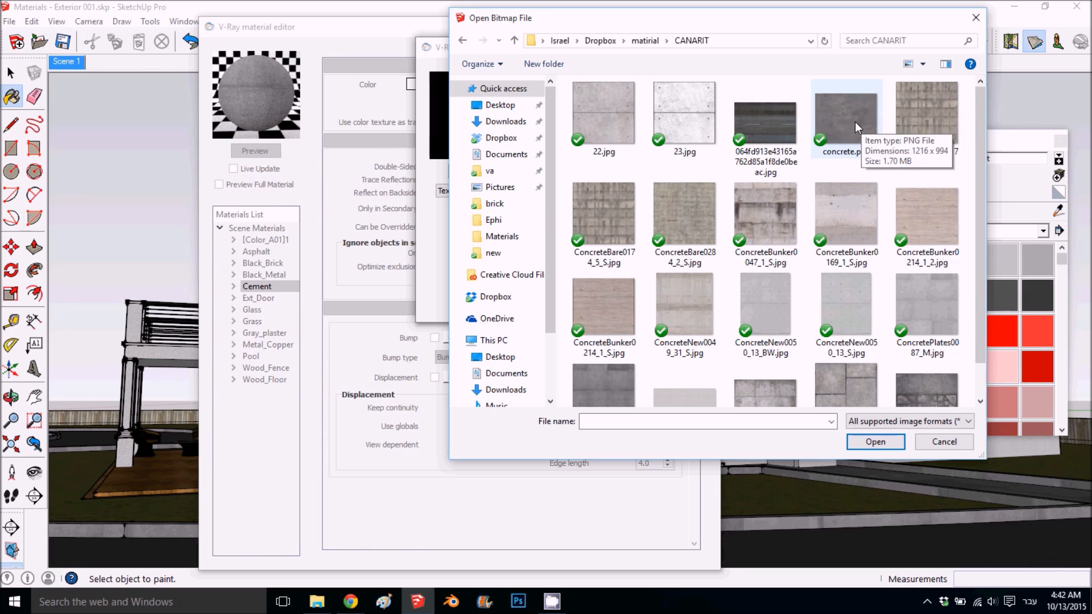
pyautogui.click(907, 120)
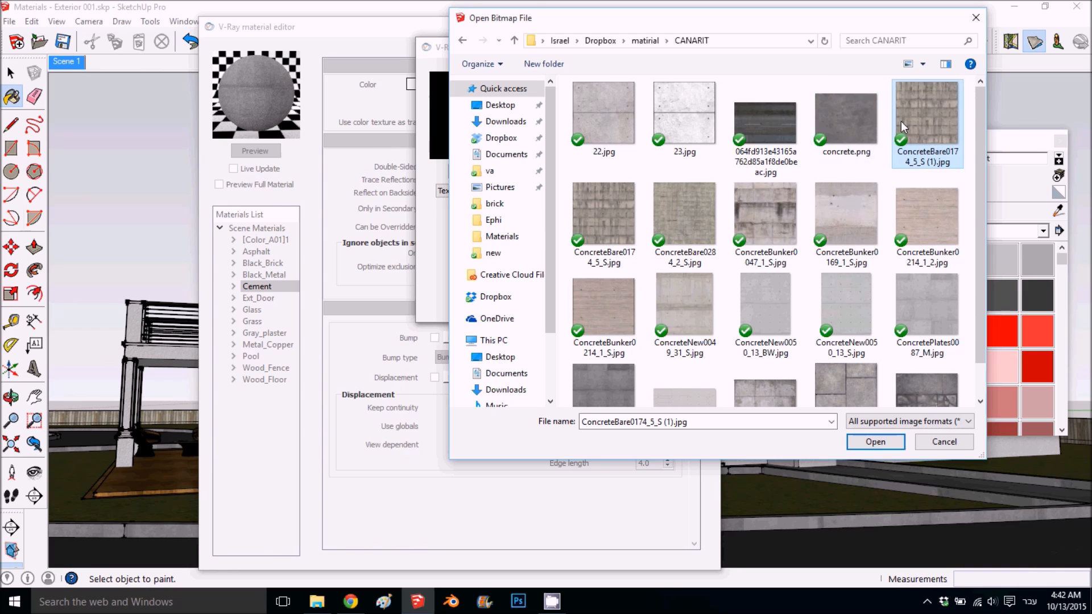
pyautogui.click(874, 441)
pyautogui.click(694, 300)
pyautogui.click(694, 300)
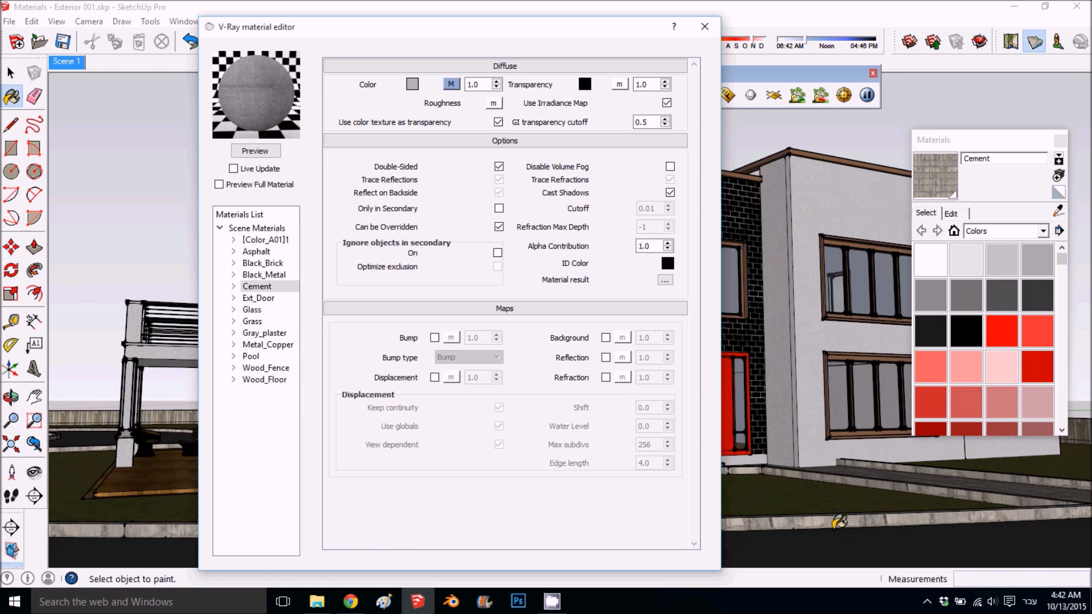
pyautogui.click(267, 151)
# - Add a Reflection layer to the Cement material
pyautogui.rightClick(258, 293)
pyautogui.moveTo(370, 299)
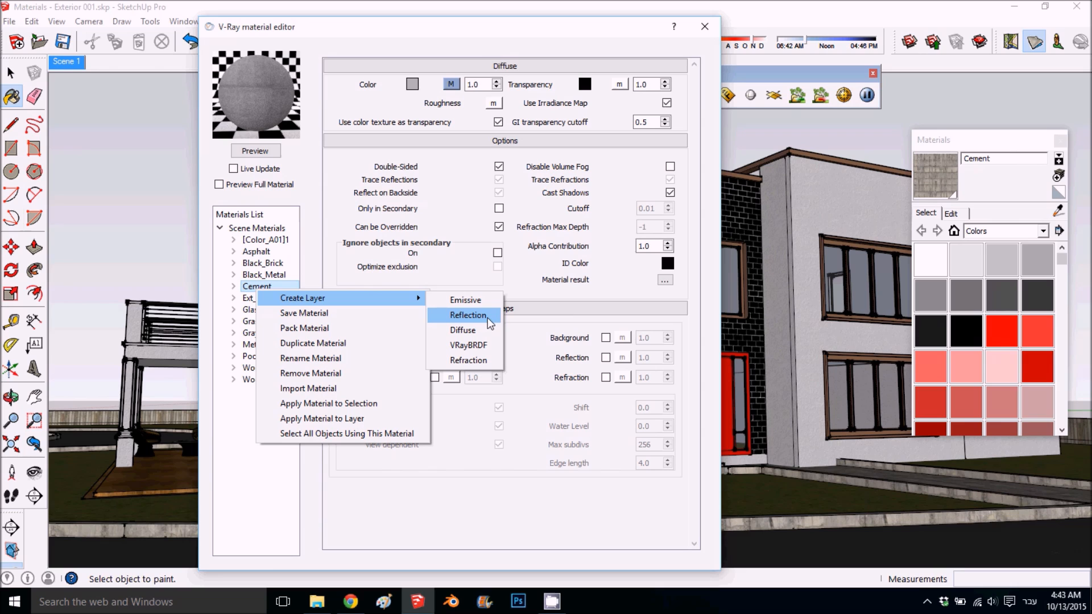
pyautogui.click(489, 317)
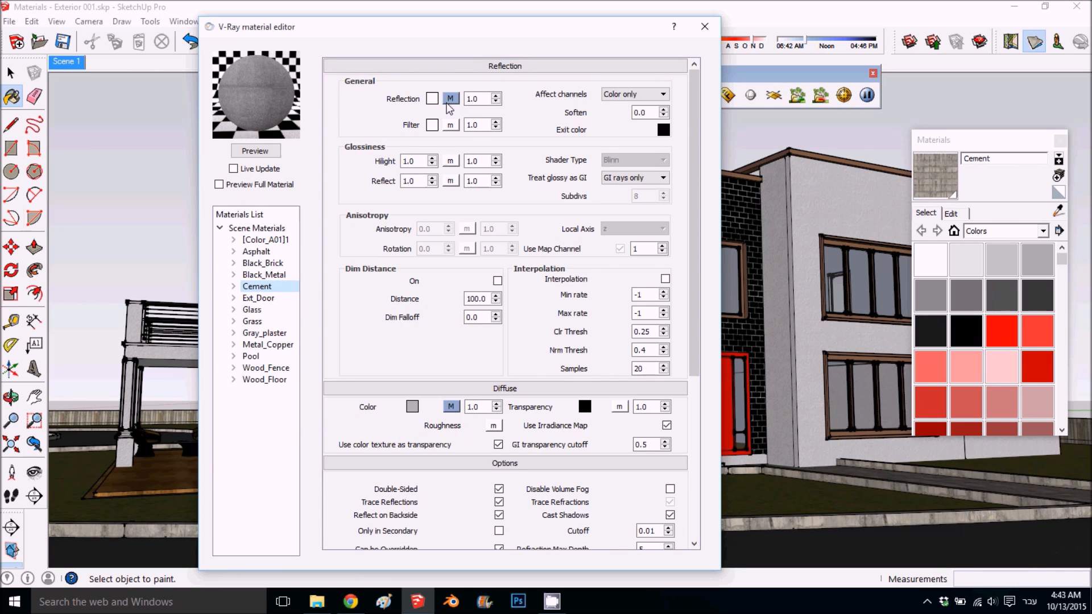
# - Set Cement's highlight glossiness to 0.35, reflect glossiness to 0.4 and Subdivs to 25, and refresh the preview
pyautogui.doubleClick(411, 160)
pyautogui.write('.35')
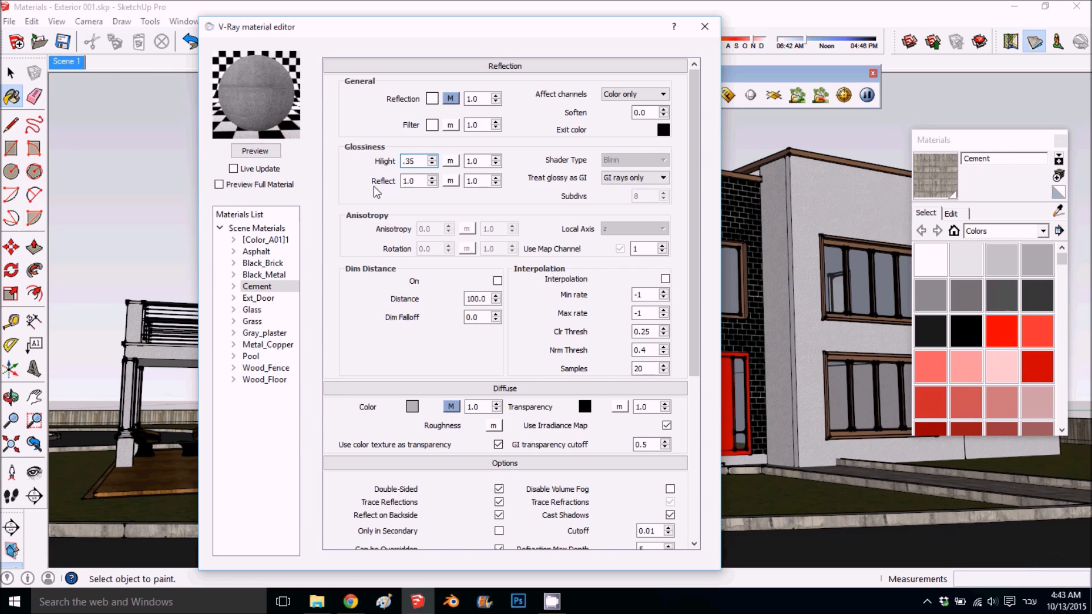
pyautogui.click(416, 180)
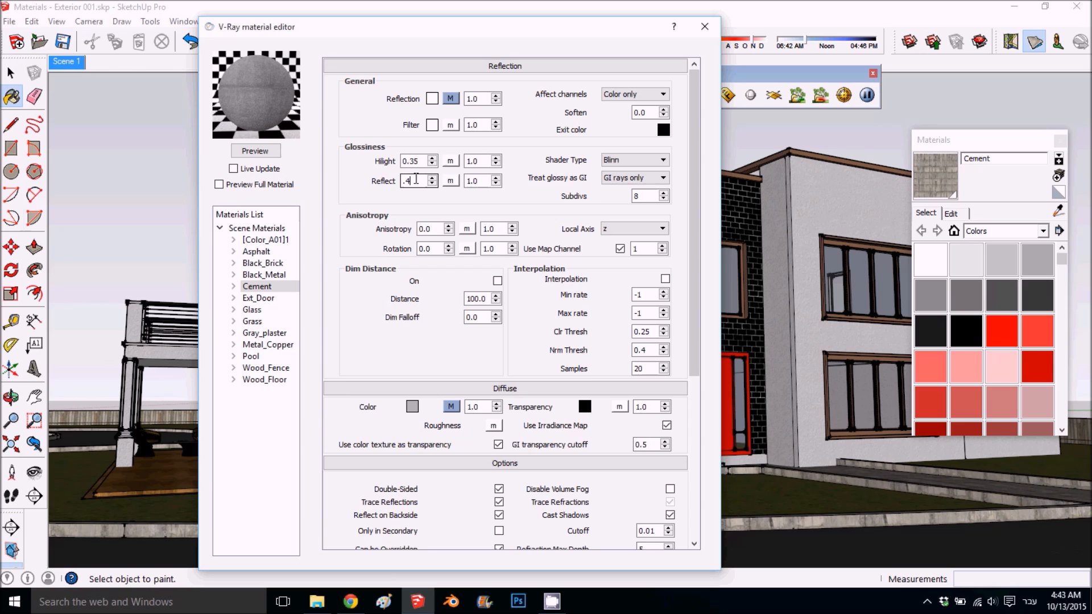
pyautogui.doubleClick(643, 197)
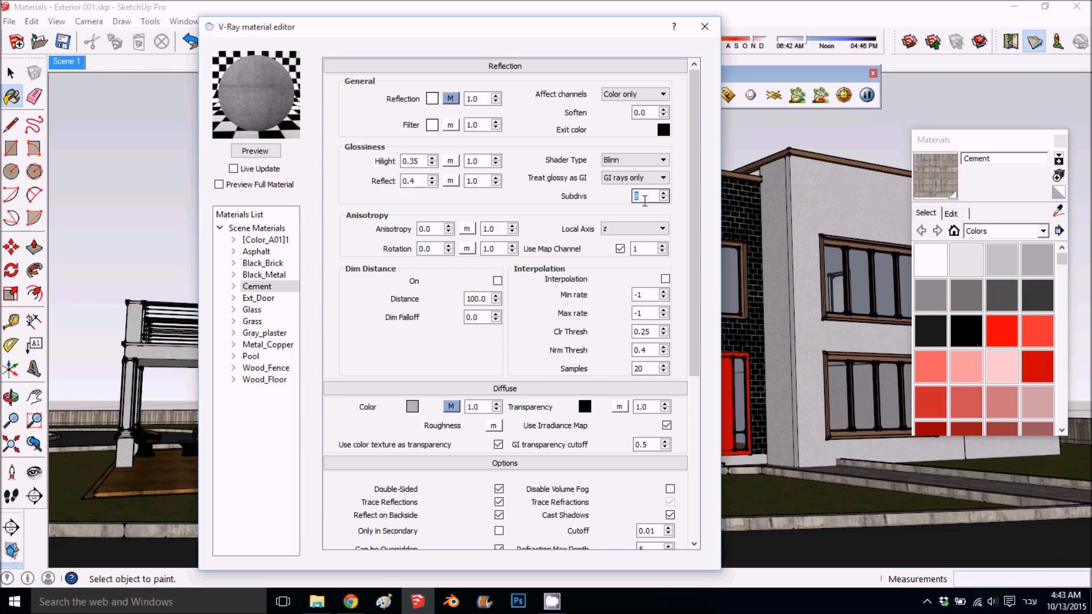
pyautogui.click(250, 151)
# - Set the filter color of Cement's reflection to light grey with RGB 213, 213, 213
pyautogui.scroll(-3, 360, 235)
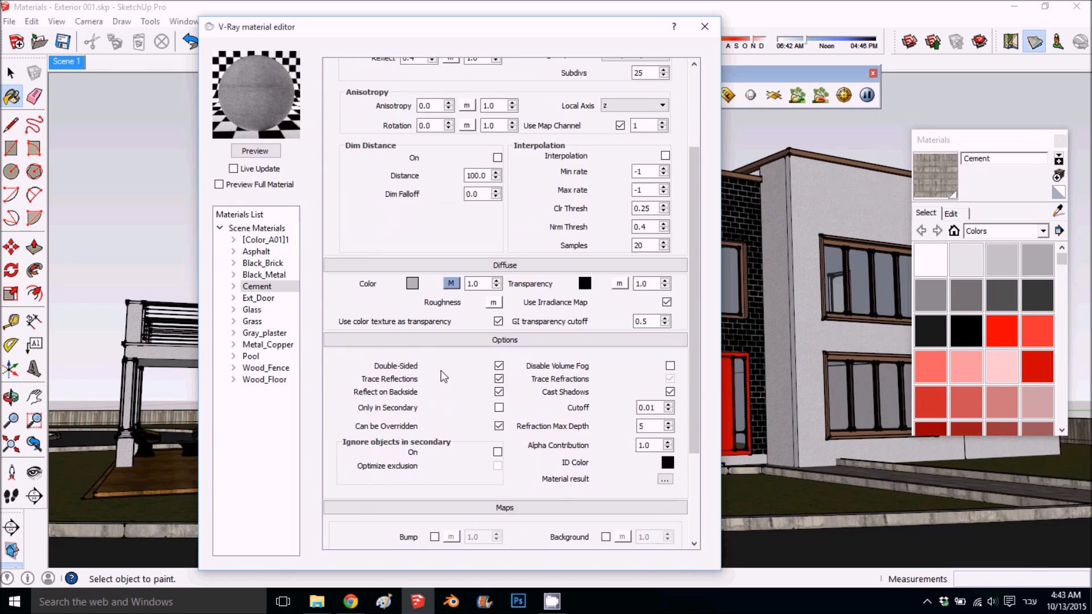
pyautogui.scroll(3, 441, 370)
pyautogui.click(433, 125)
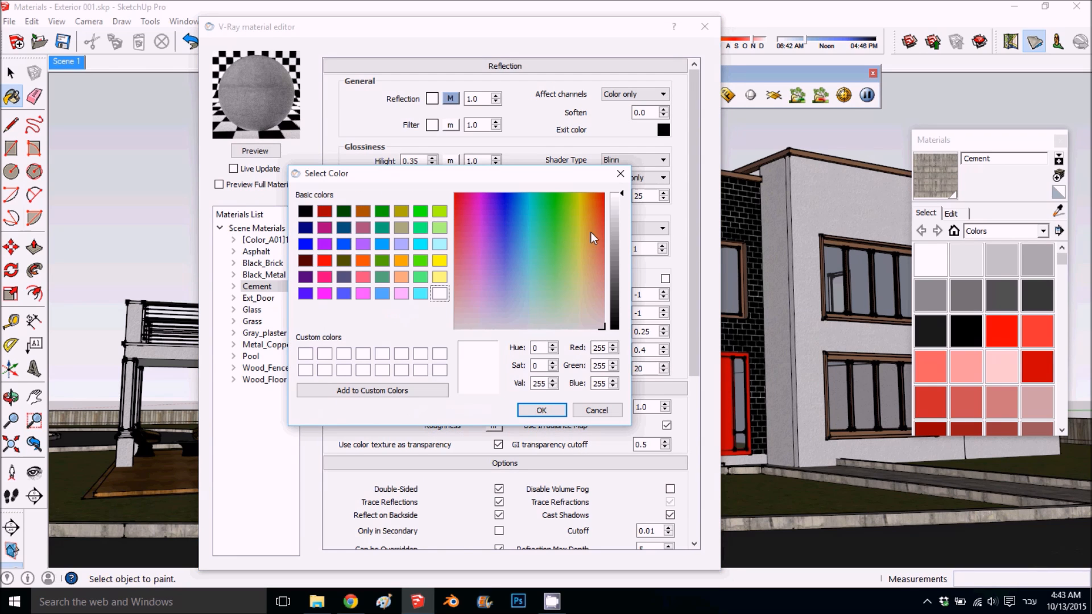
pyautogui.click(541, 410)
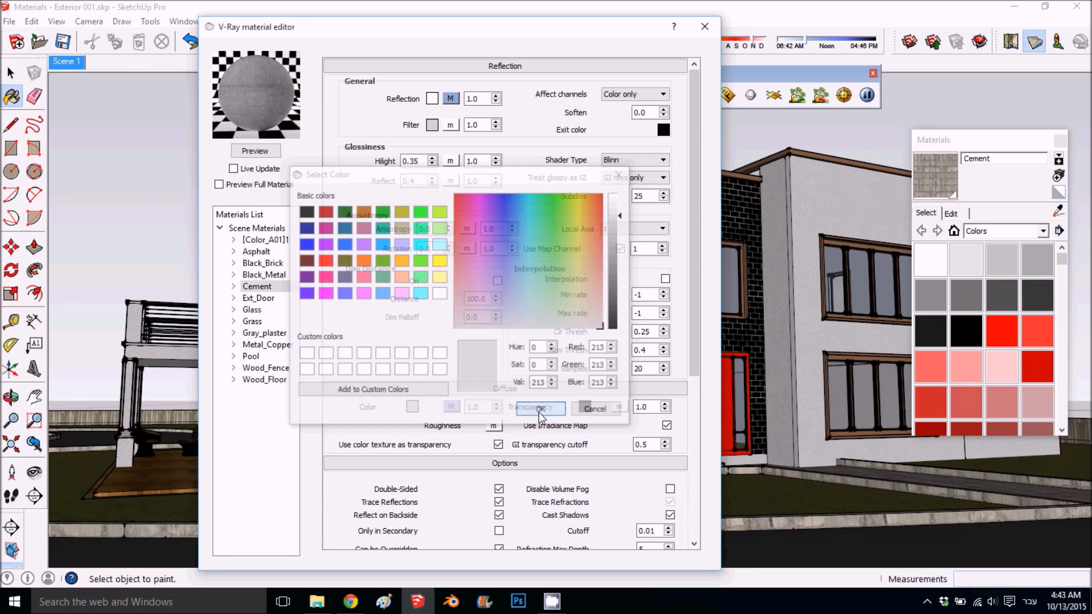
# - Enable Cement's bump map and assign it a TexBitmap using the copied file path of the original diffuse image
pyautogui.scroll(-5, 464, 430)
pyautogui.click(435, 455)
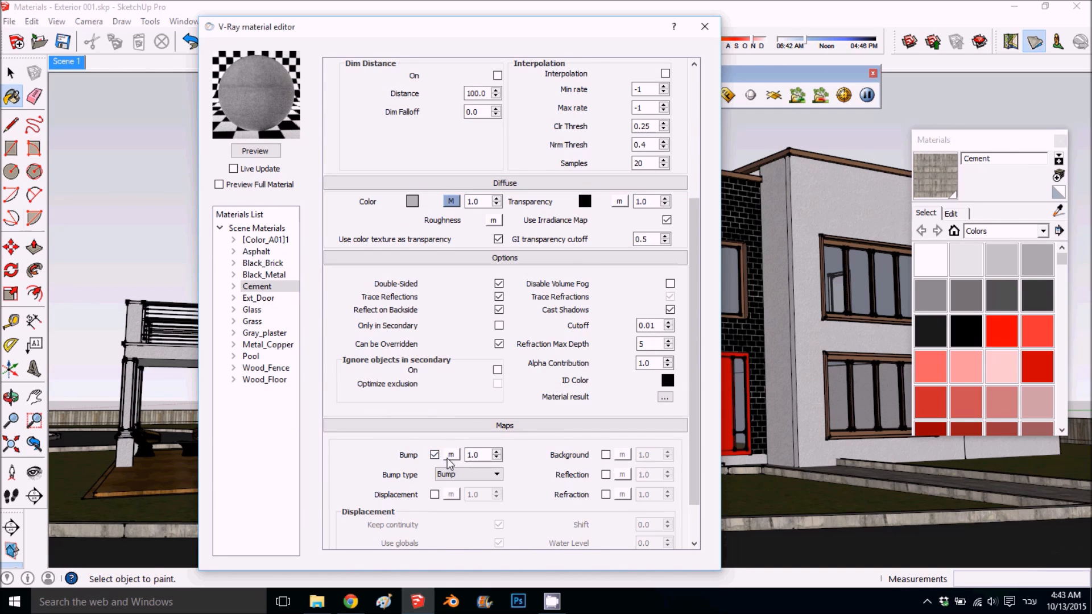
pyautogui.click(450, 454)
pyautogui.click(495, 192)
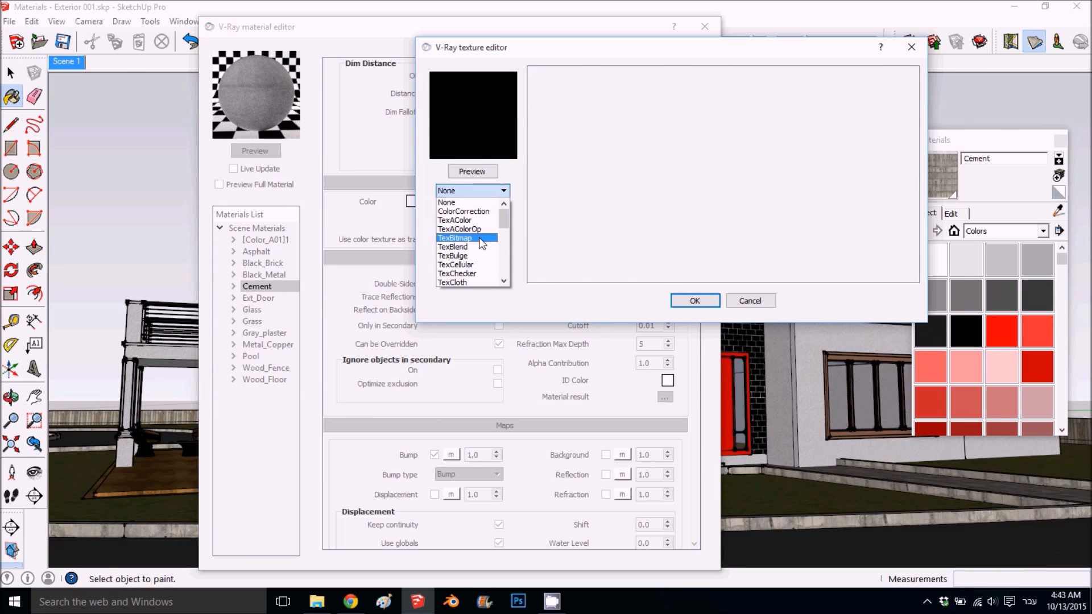
pyautogui.click(475, 238)
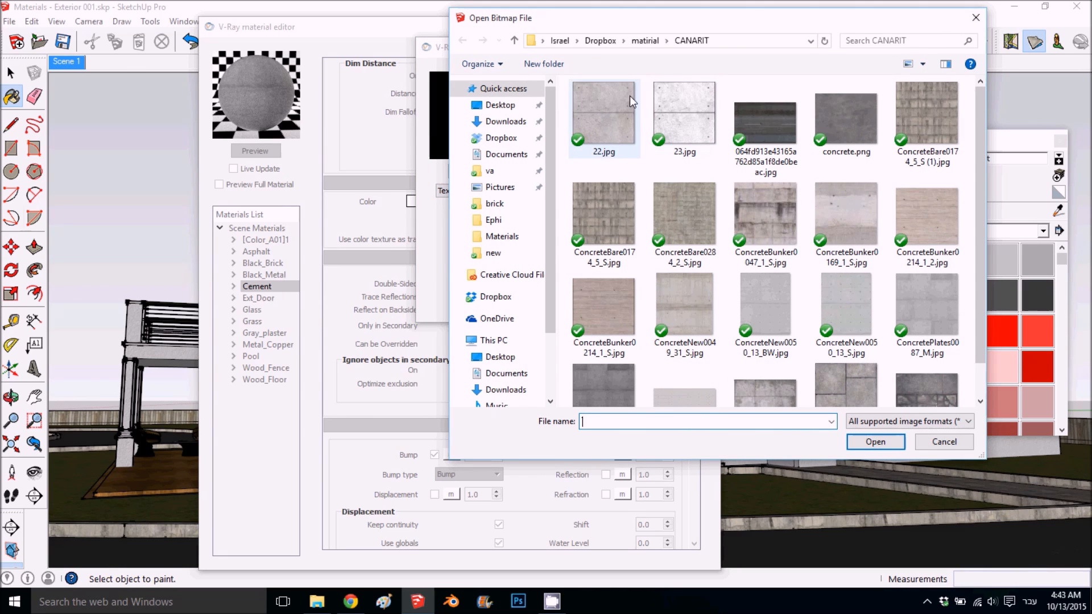
pyautogui.click(954, 447)
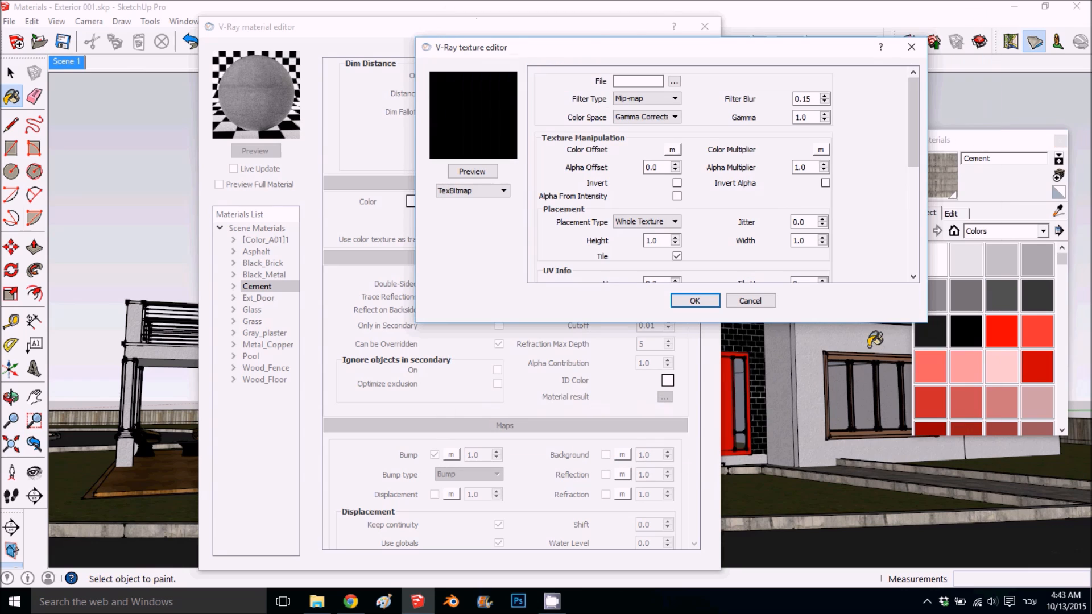
pyautogui.rightClick(629, 81)
pyautogui.click(662, 155)
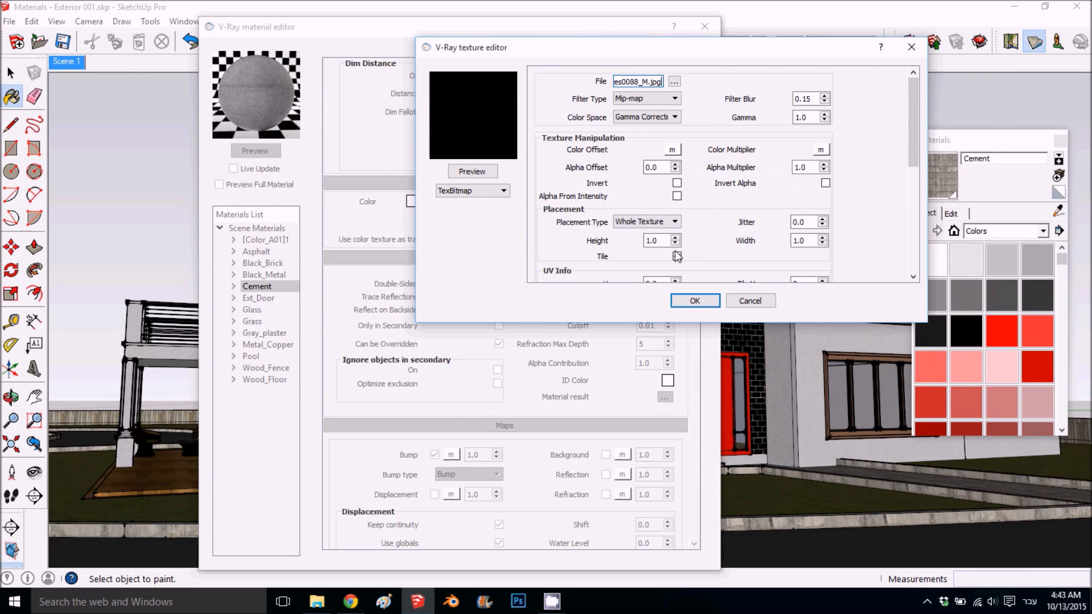
pyautogui.click(685, 301)
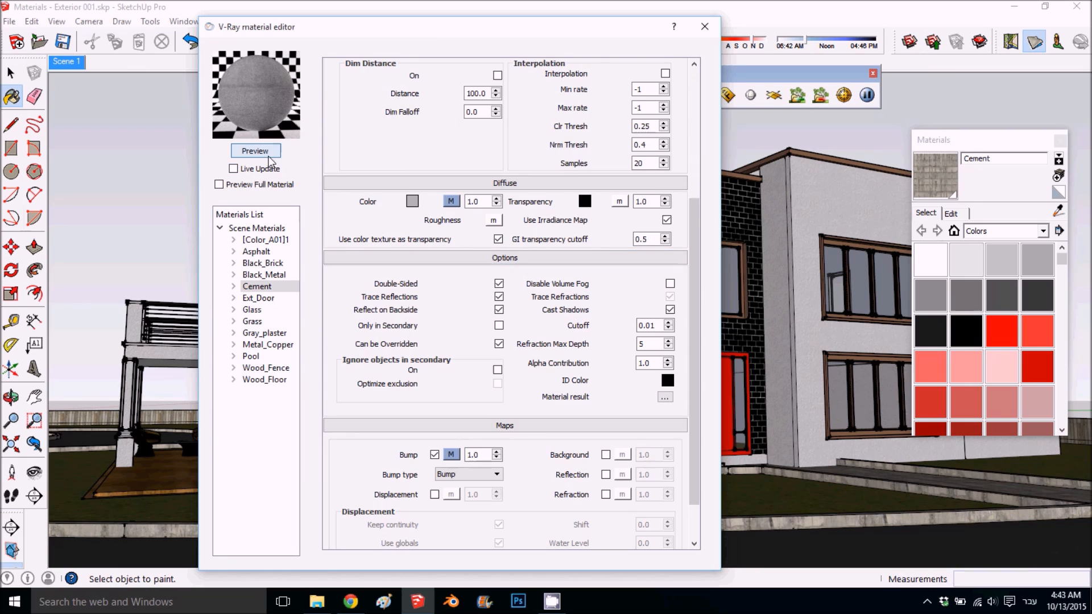
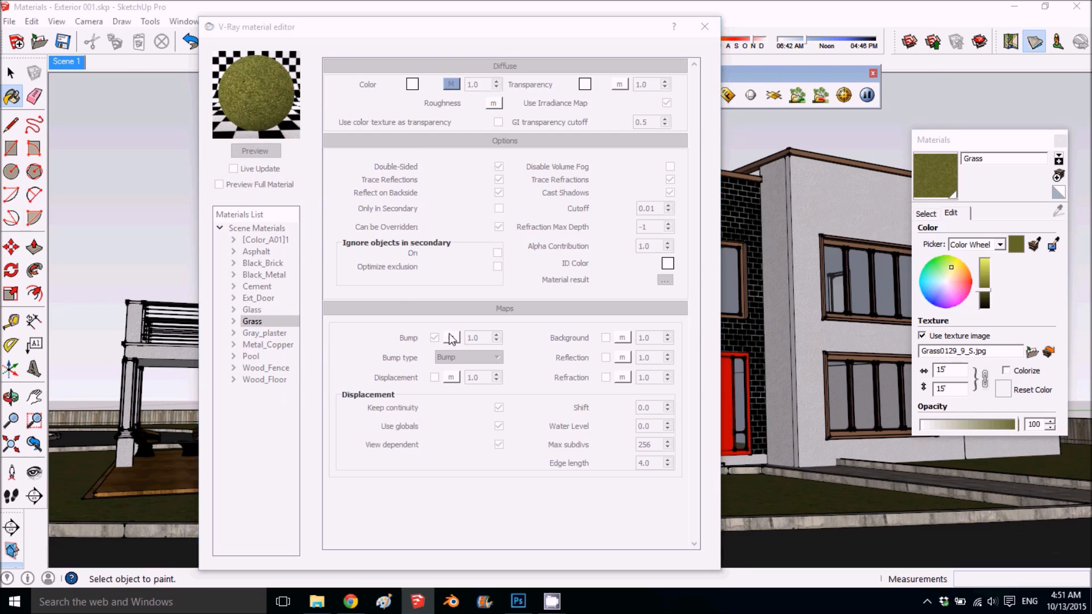
# - Choose TexBitmap as the texture type for the Grass material's bump map
pyautogui.click(491, 191)
pyautogui.click(455, 246)
pyautogui.click(471, 192)
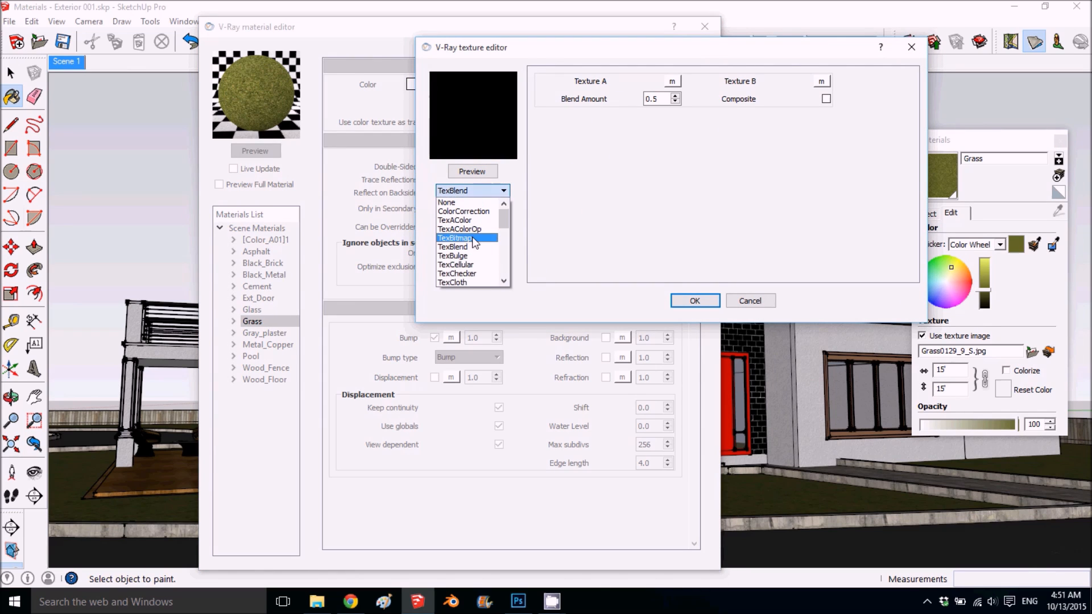
pyautogui.click(458, 230)
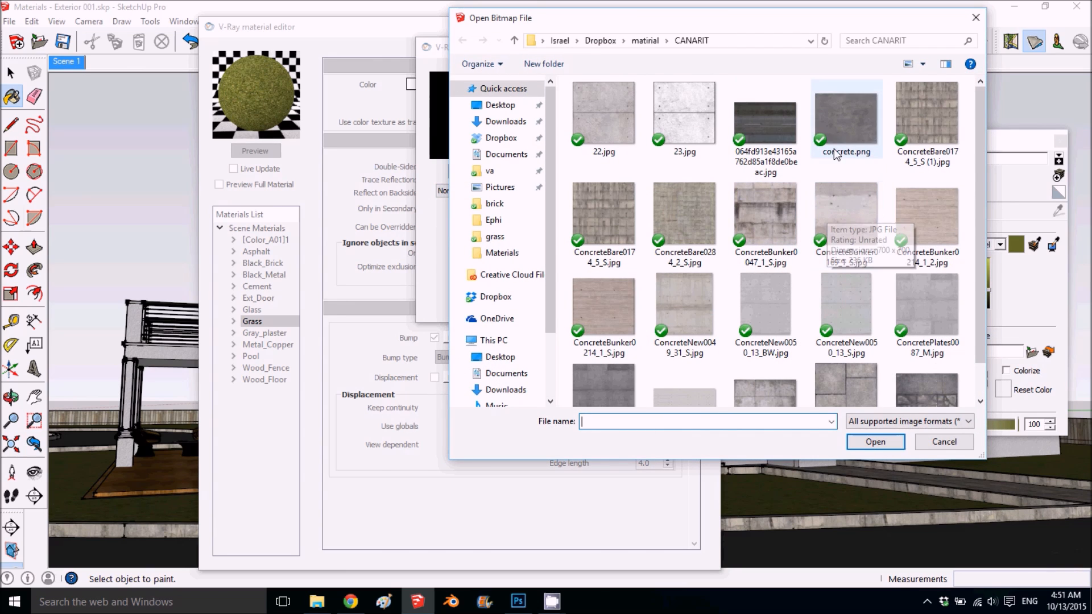
# - Load Sitework.Planting.Grass.700.jpg from the grass folder as Grass's bump bitmap, set the bump amount to 5.0 and refresh the preview
pyautogui.click(645, 40)
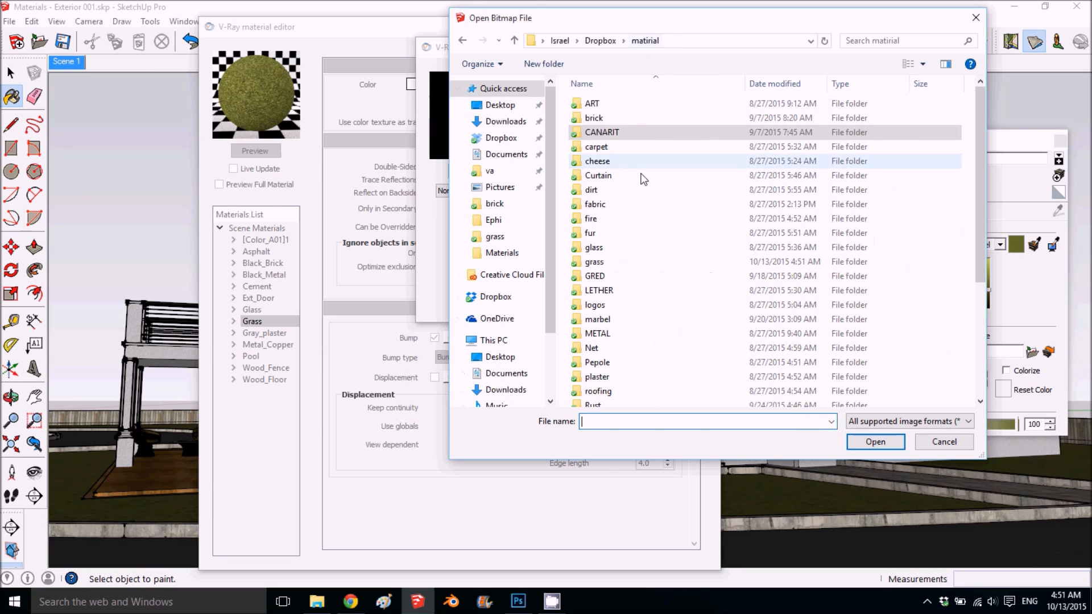
pyautogui.doubleClick(611, 263)
pyautogui.scroll(-3, 712, 254)
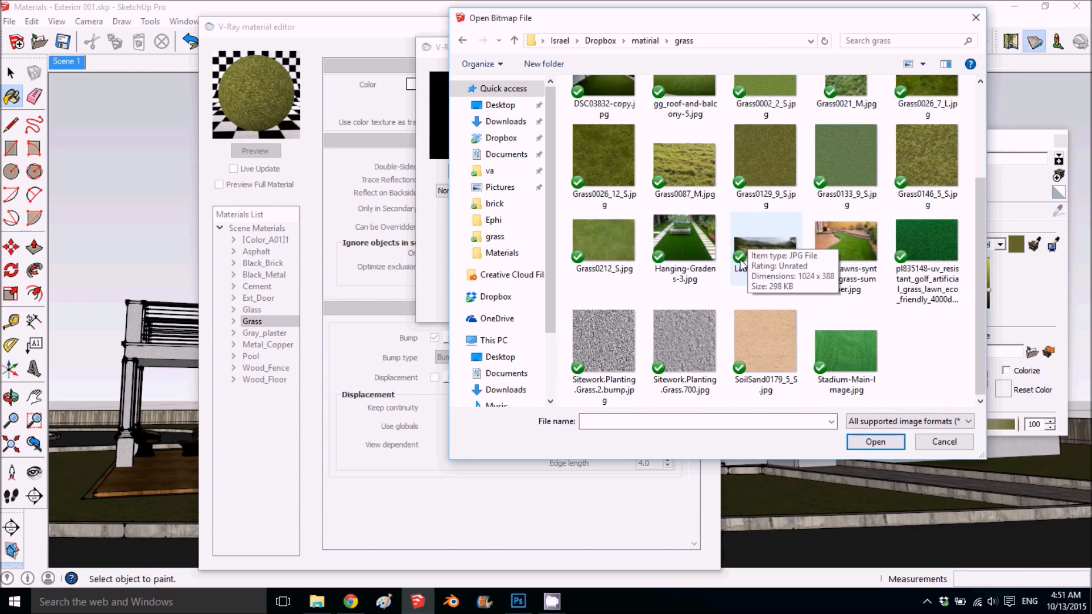
pyautogui.click(681, 342)
pyautogui.doubleClick(681, 342)
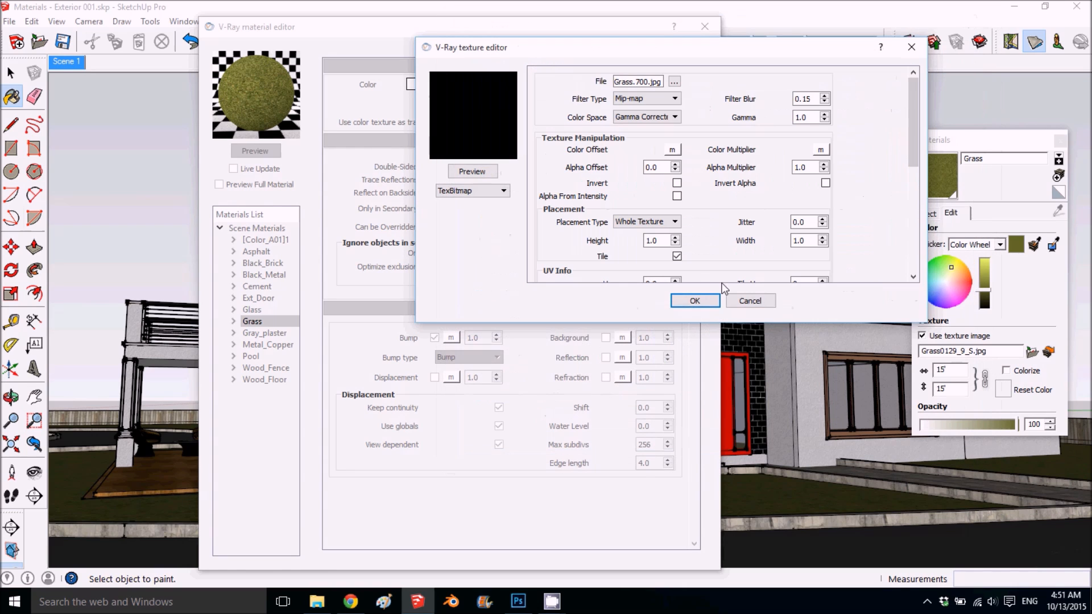
pyautogui.click(693, 301)
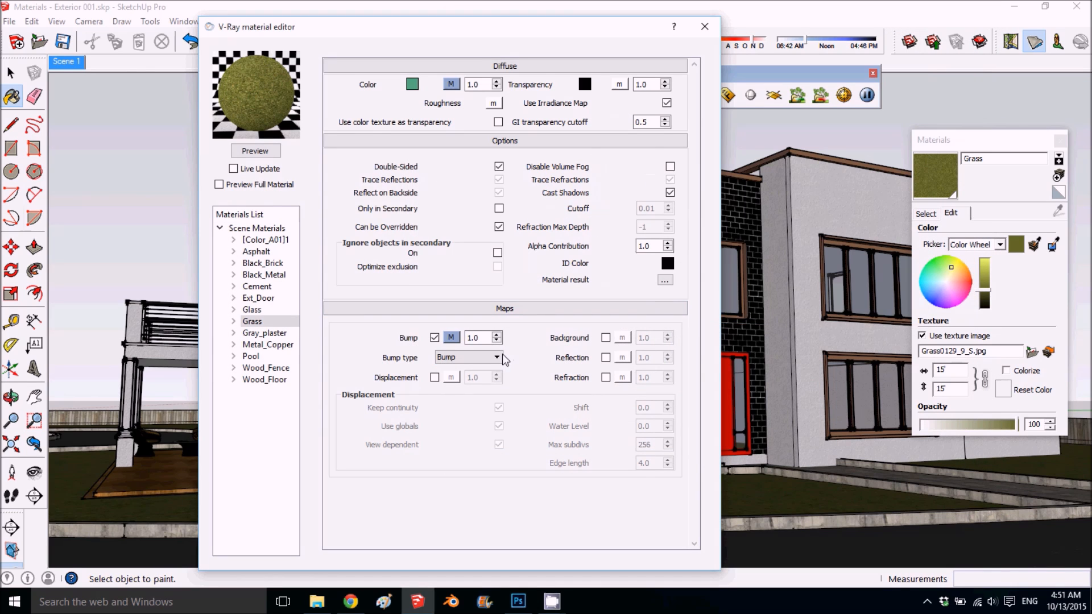
pyautogui.moveTo(480, 338); pyautogui.dragTo(473, 337)
pyautogui.click(268, 152)
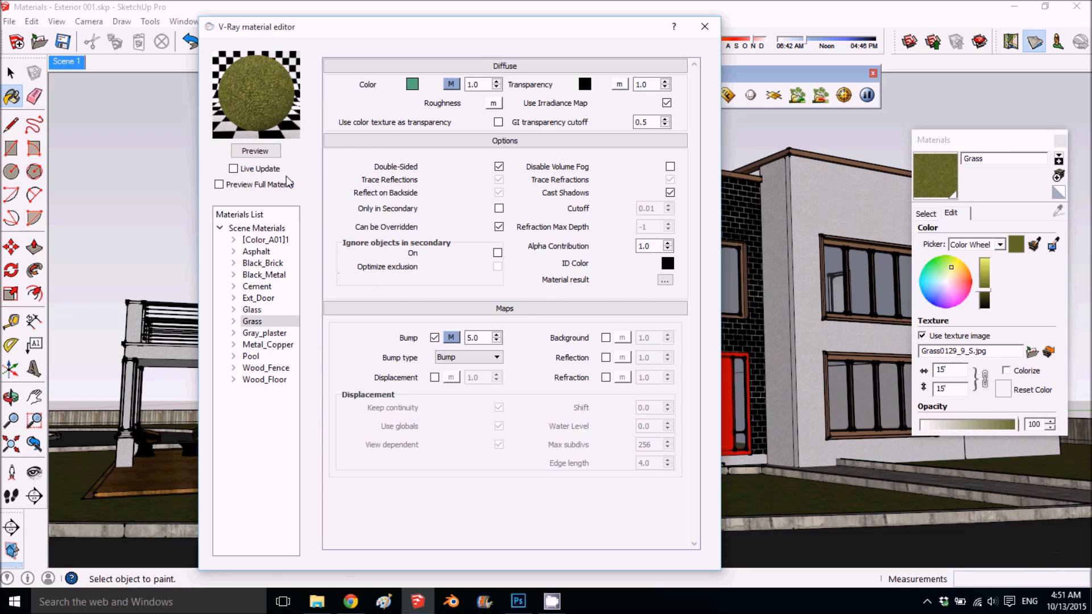
# - Enable the Pool material's bump map, assign it a TexNoise texture and preview the texture
pyautogui.click(277, 353)
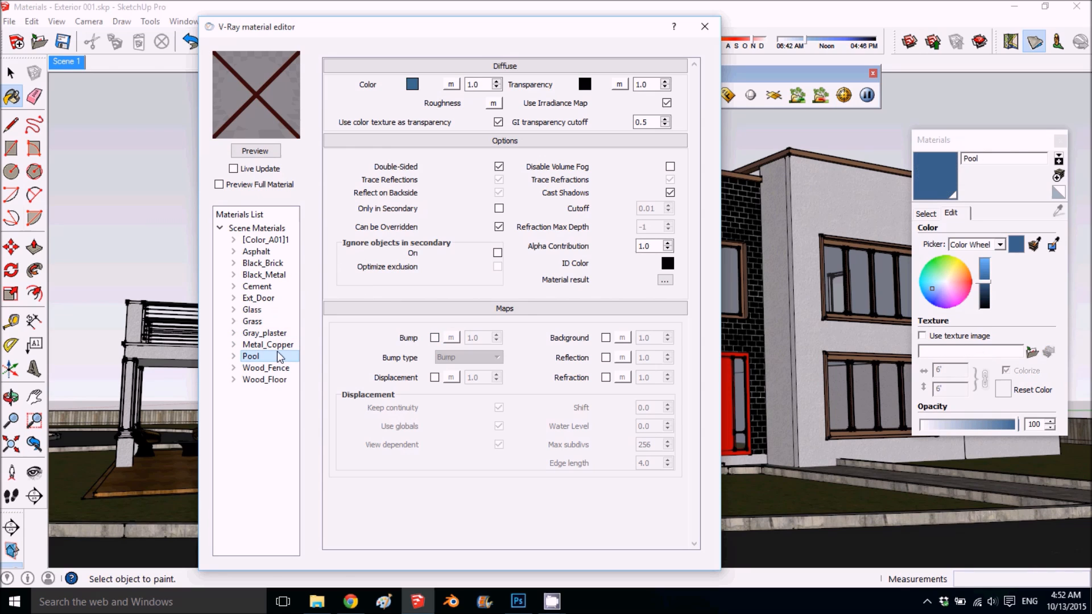
pyautogui.click(435, 338)
pyautogui.click(450, 340)
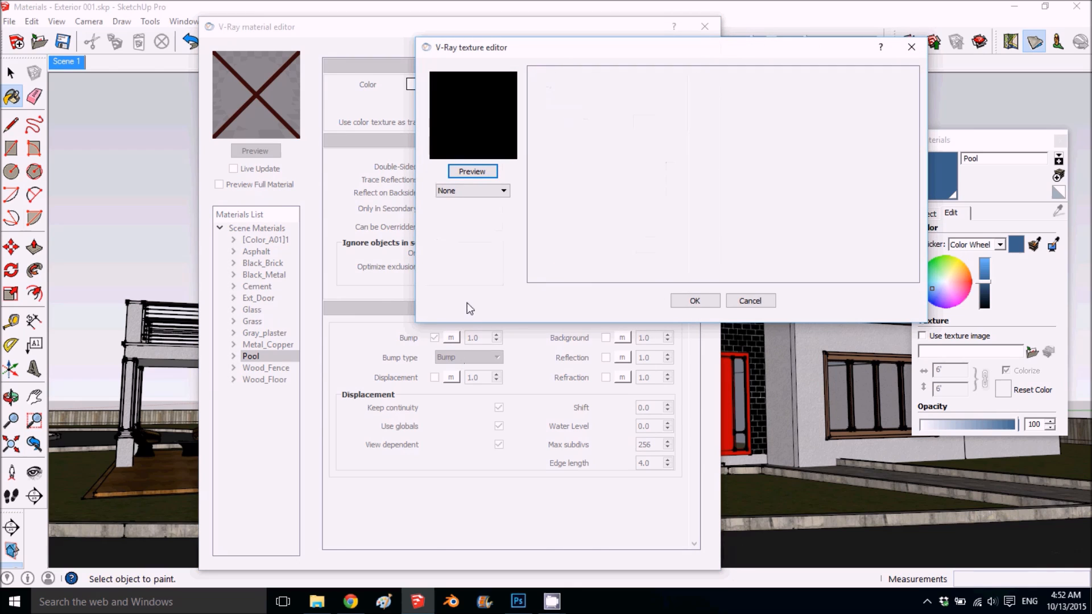
pyautogui.click(482, 190)
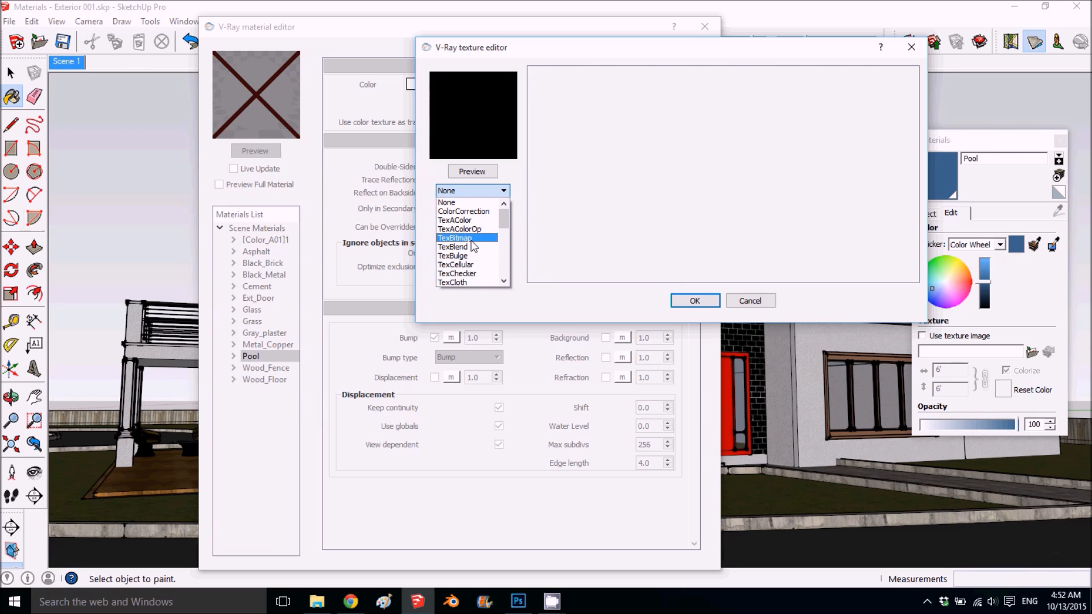
pyautogui.scroll(-3, 481, 259)
pyautogui.scroll(-2, 481, 259)
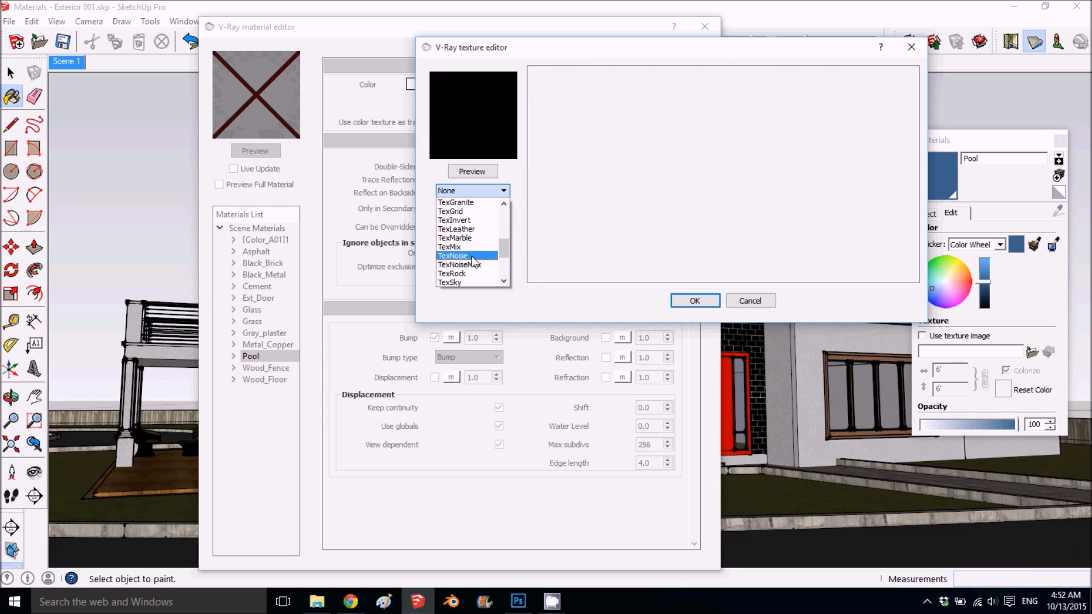
pyautogui.click(472, 256)
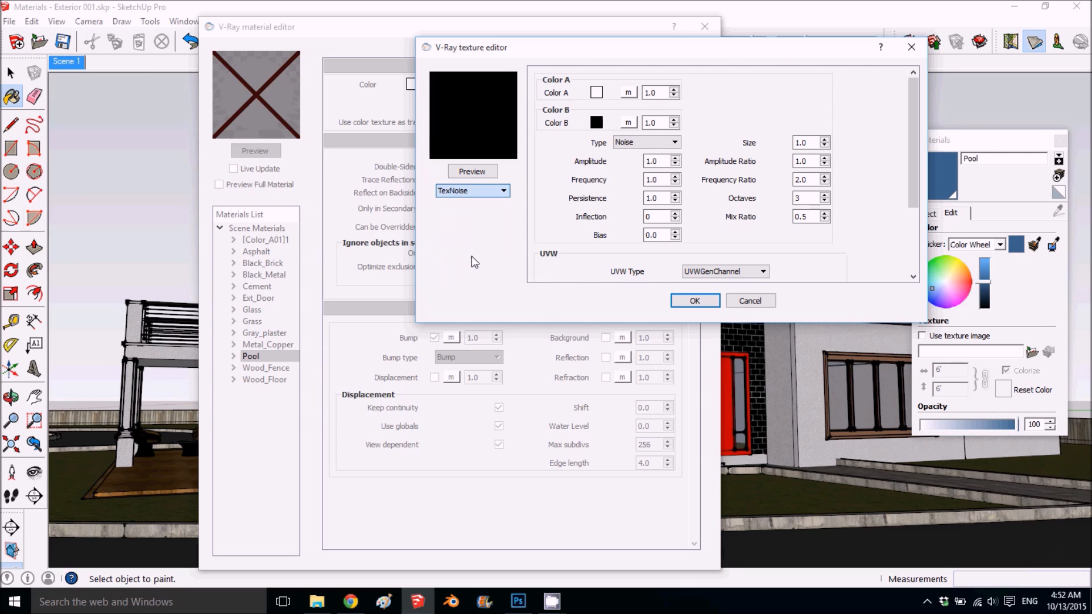
pyautogui.click(482, 170)
# - Set the noise type of Pool's bump texture to Perlin and refresh the texture and material previews
pyautogui.click(624, 142)
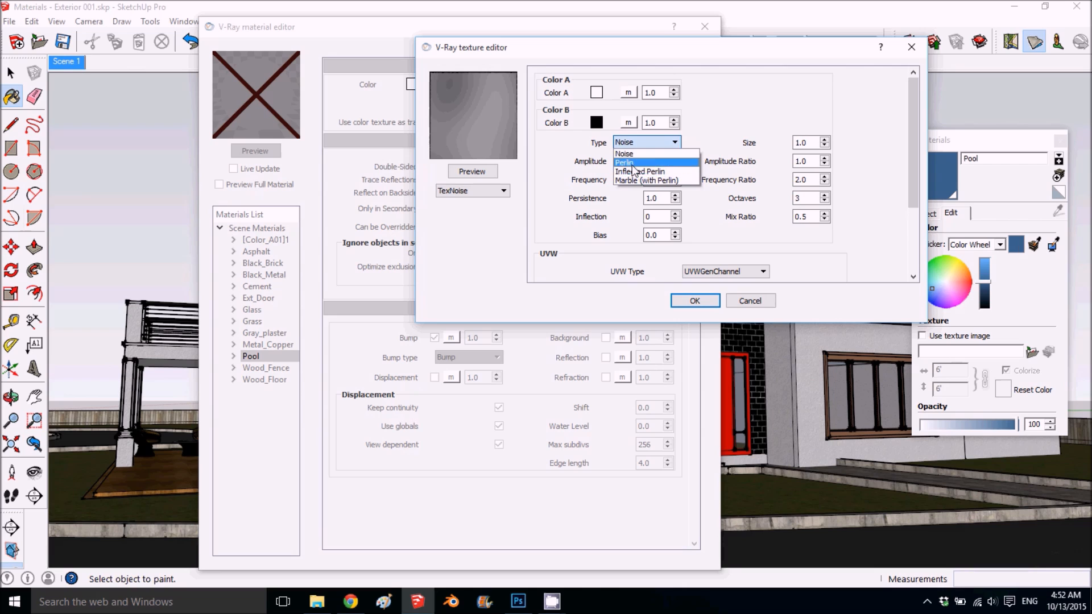
pyautogui.click(625, 162)
pyautogui.click(468, 177)
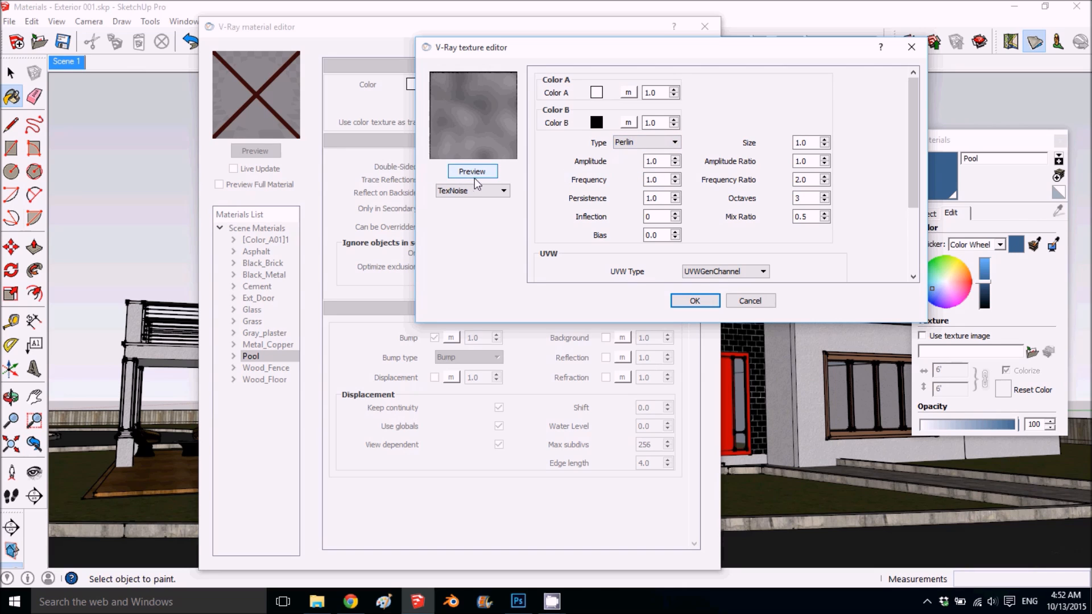
pyautogui.click(694, 301)
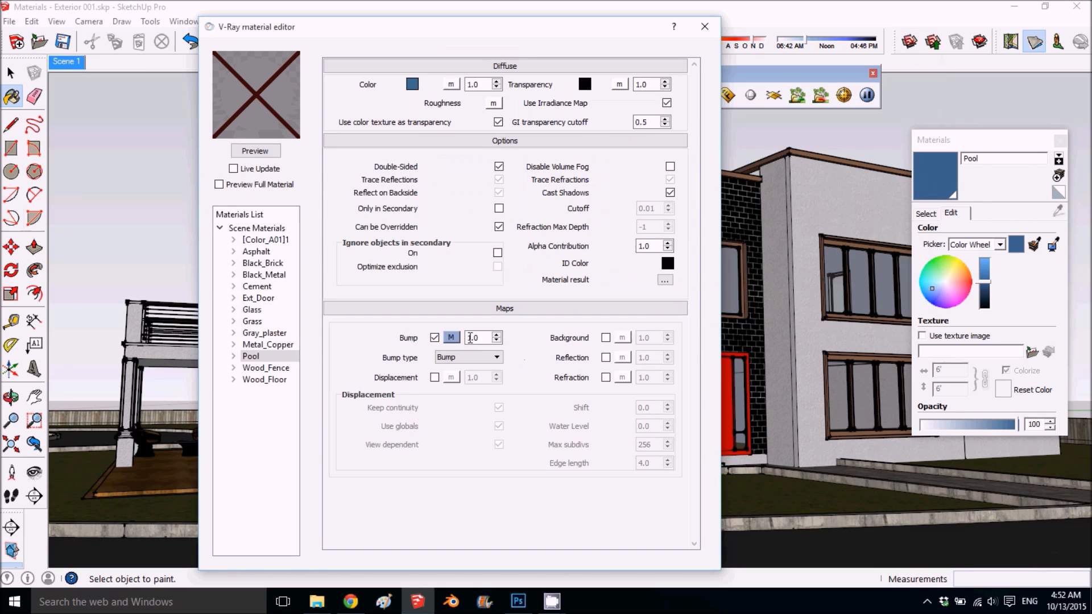
pyautogui.click(268, 149)
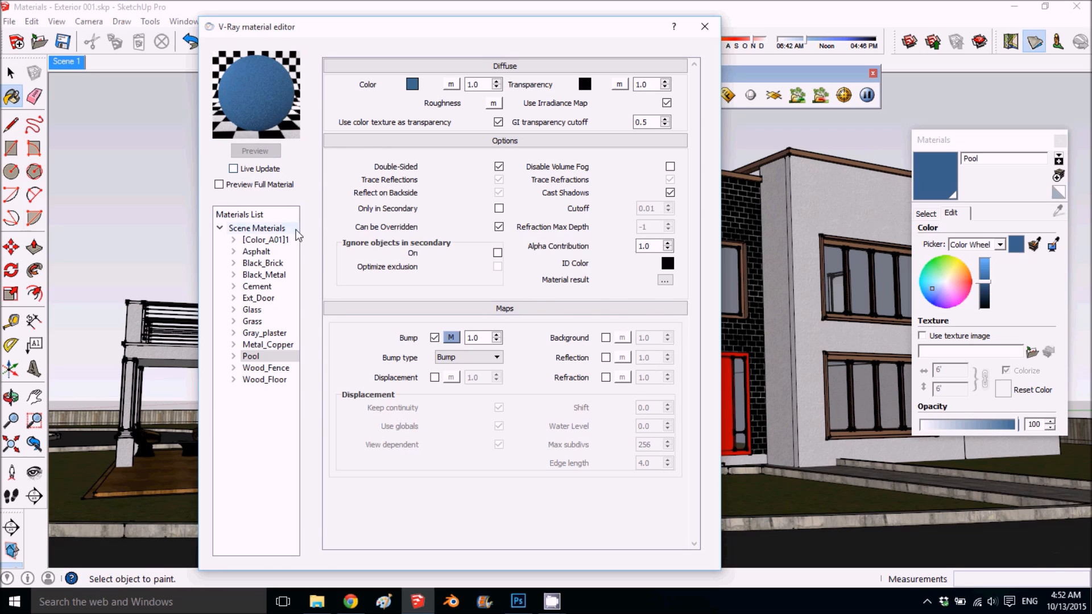
# - Add a Reflection layer to the Pool material and refresh its preview
pyautogui.rightClick(262, 359)
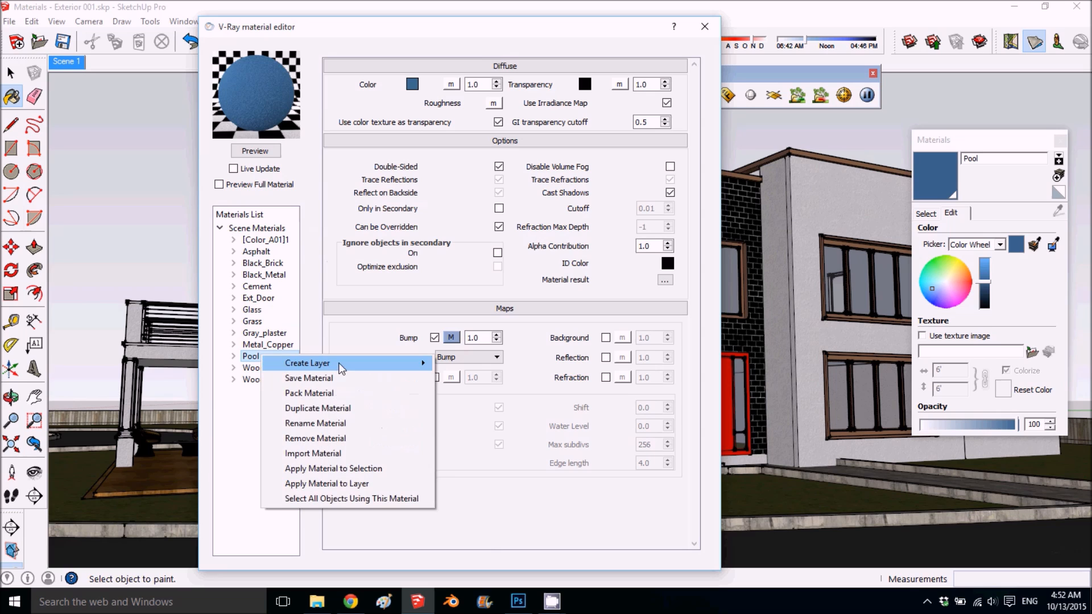
pyautogui.moveTo(341, 363)
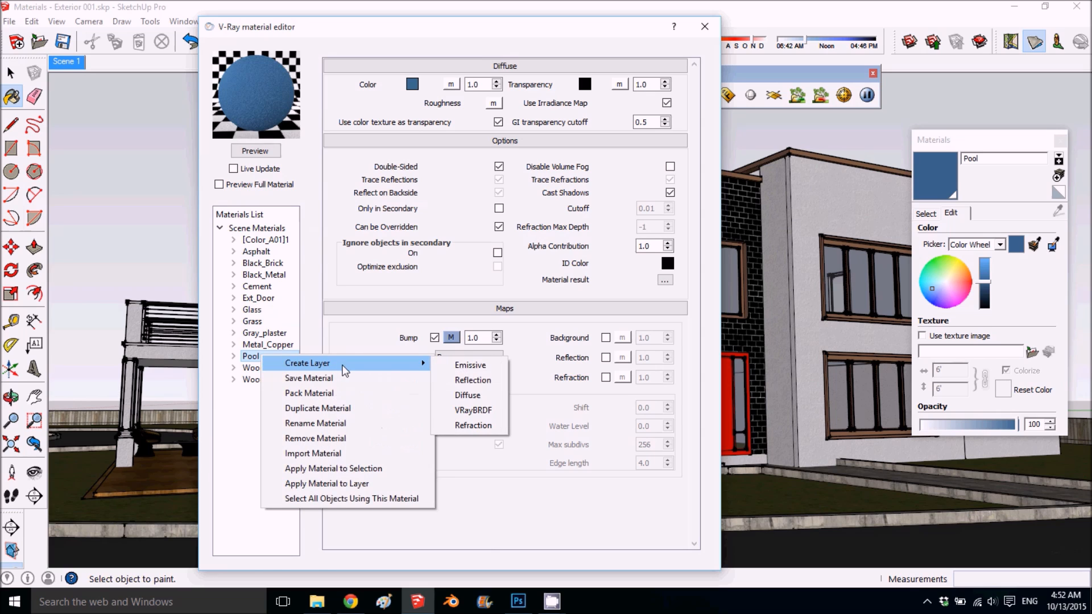
pyautogui.click(479, 380)
pyautogui.click(255, 151)
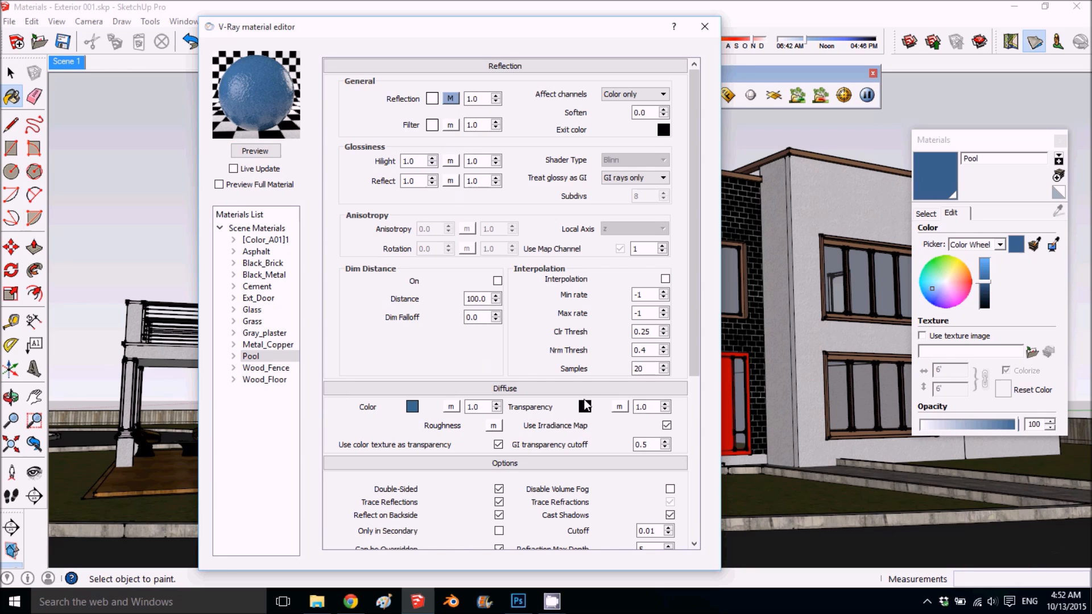
# - Assign a TexAColor texture in white, RGB 255, 255, 255, to Pool's diffuse transparency and refresh the preview
pyautogui.click(619, 407)
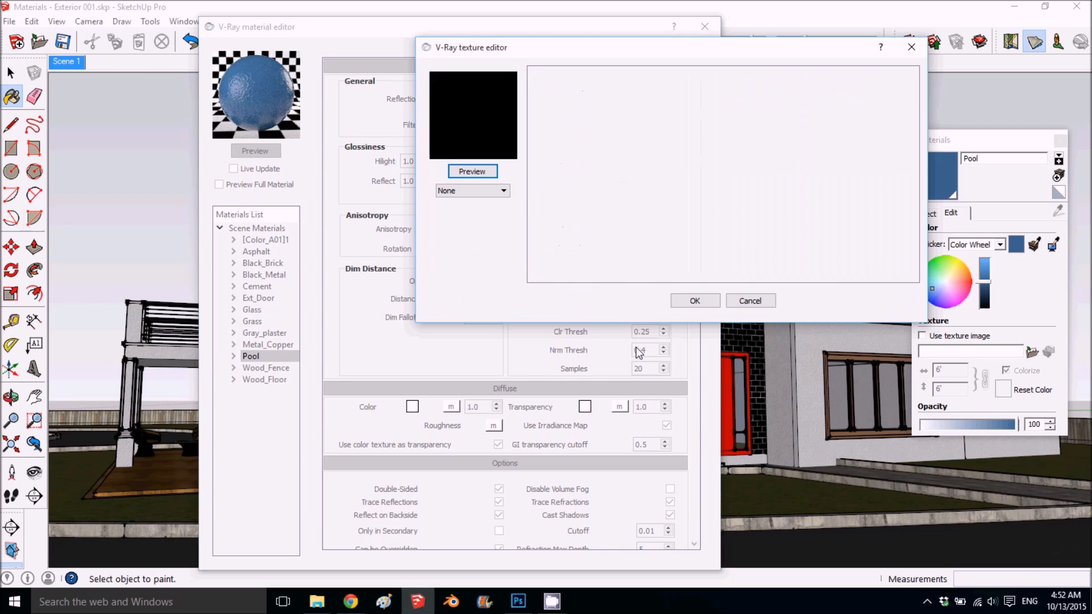
pyautogui.click(464, 190)
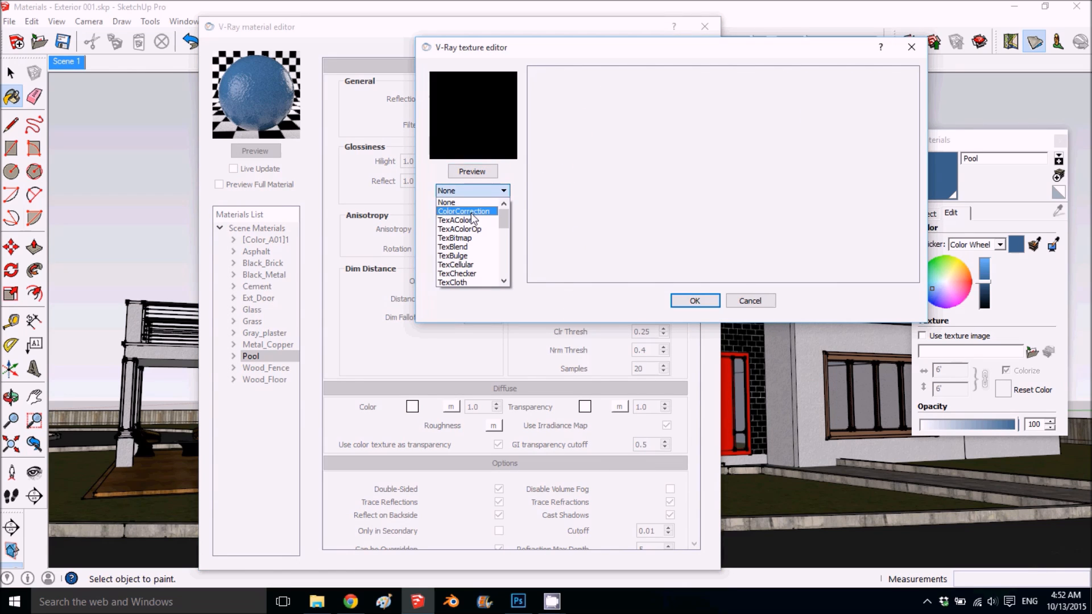
pyautogui.click(468, 219)
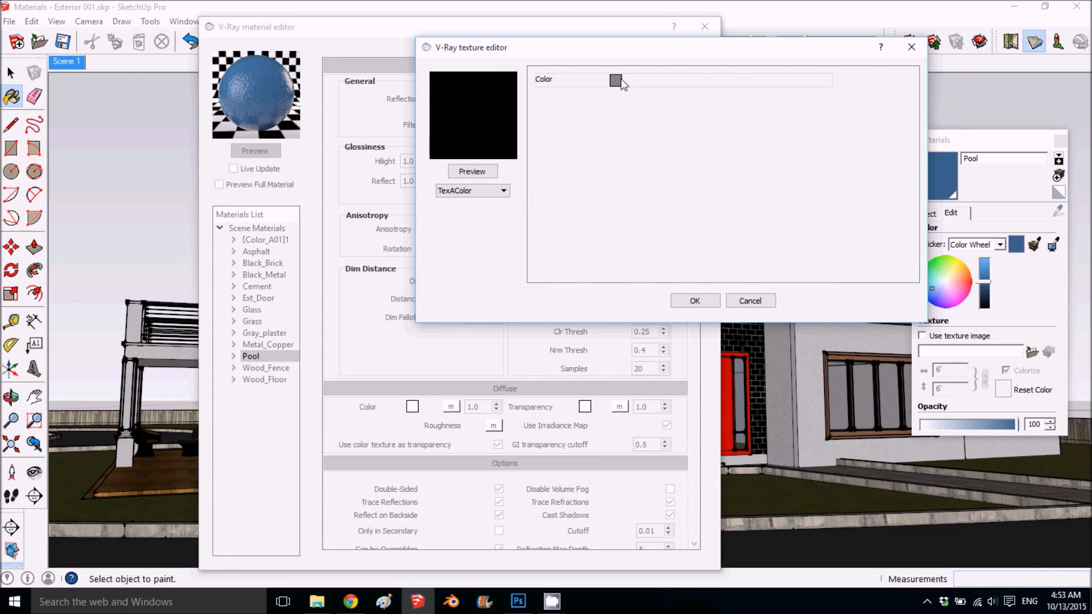
pyautogui.click(616, 81)
pyautogui.moveTo(832, 143); pyautogui.dragTo(819, 76)
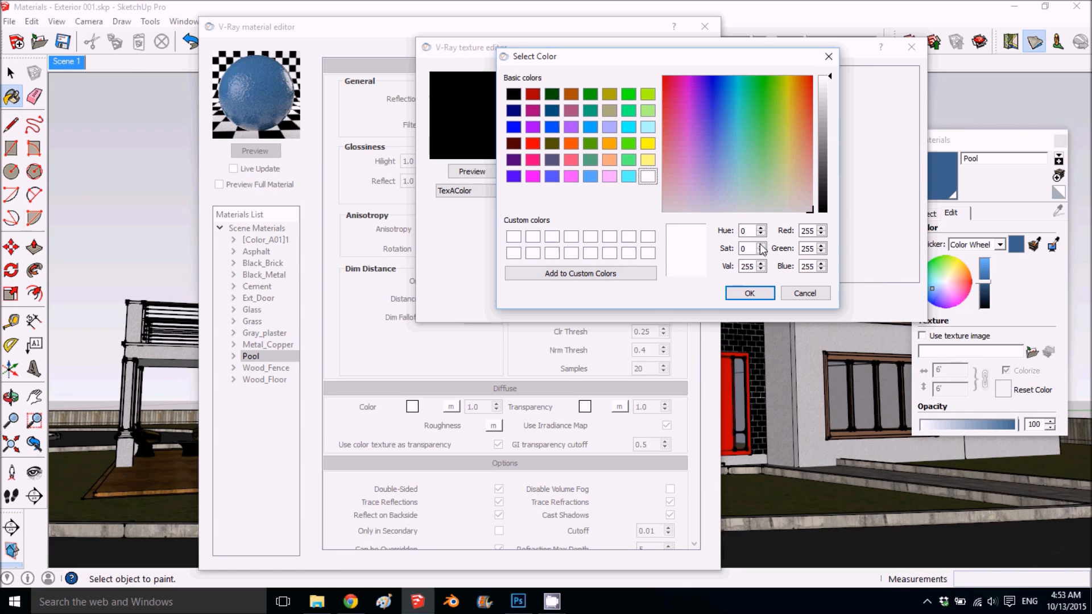
pyautogui.click(733, 291)
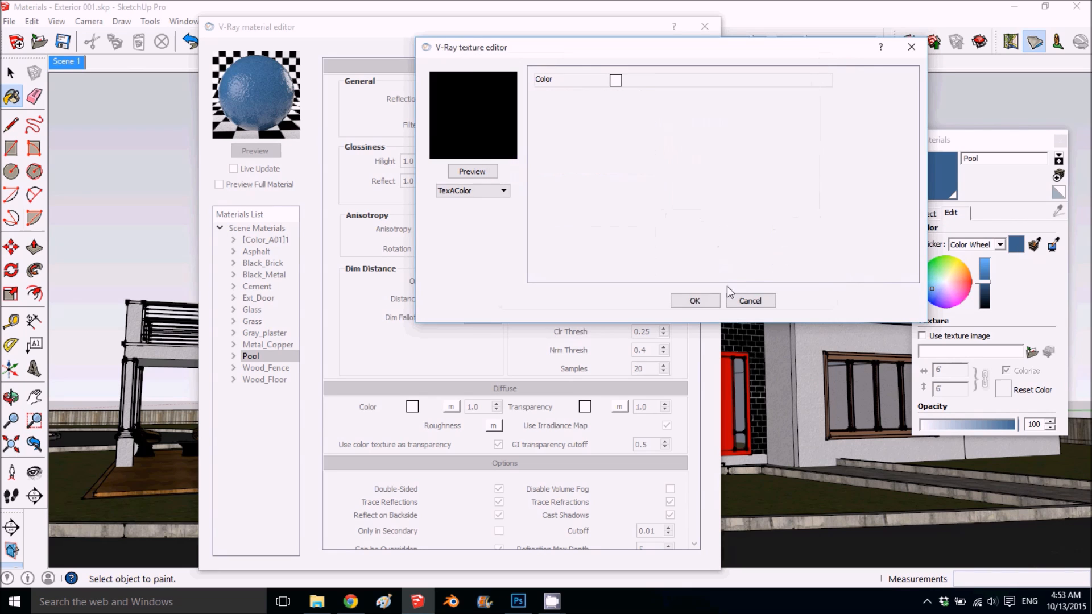
pyautogui.click(694, 300)
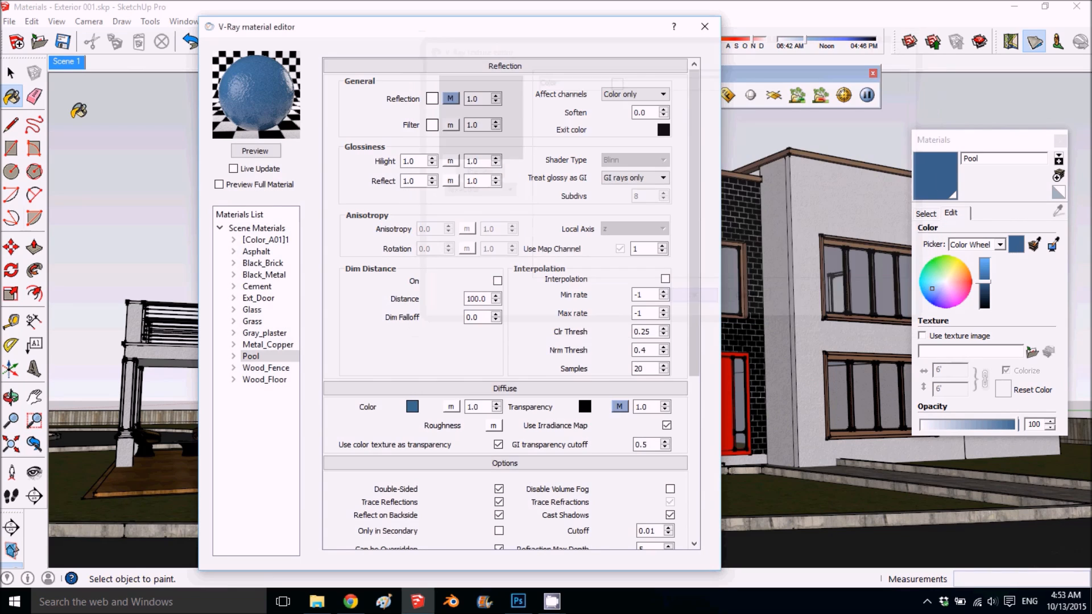
pyautogui.click(261, 151)
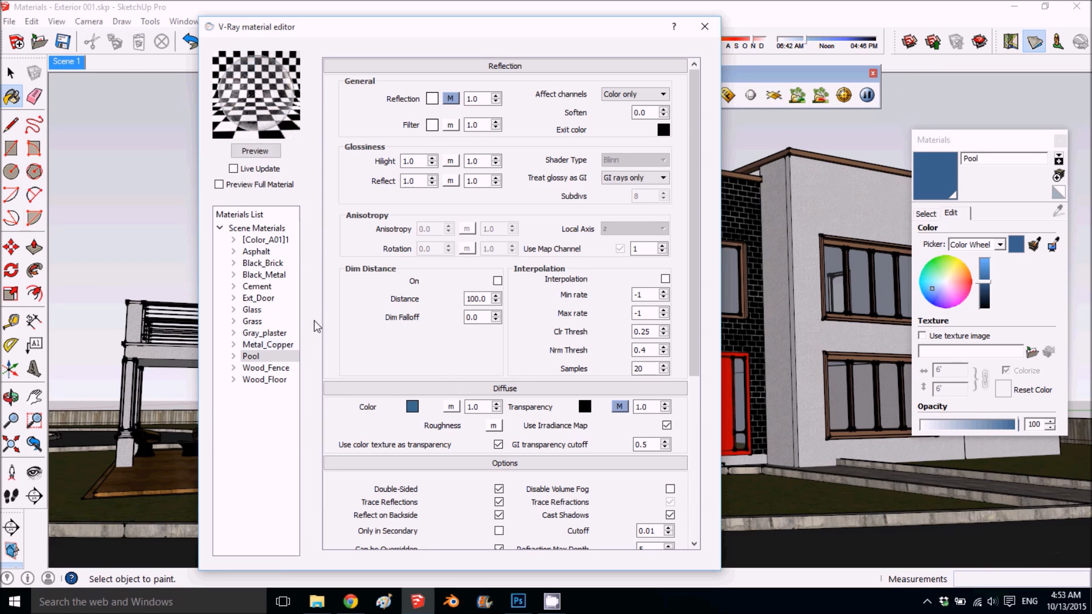
# - Add a Refraction layer to the Pool material
pyautogui.rightClick(264, 360)
pyautogui.moveTo(310, 364)
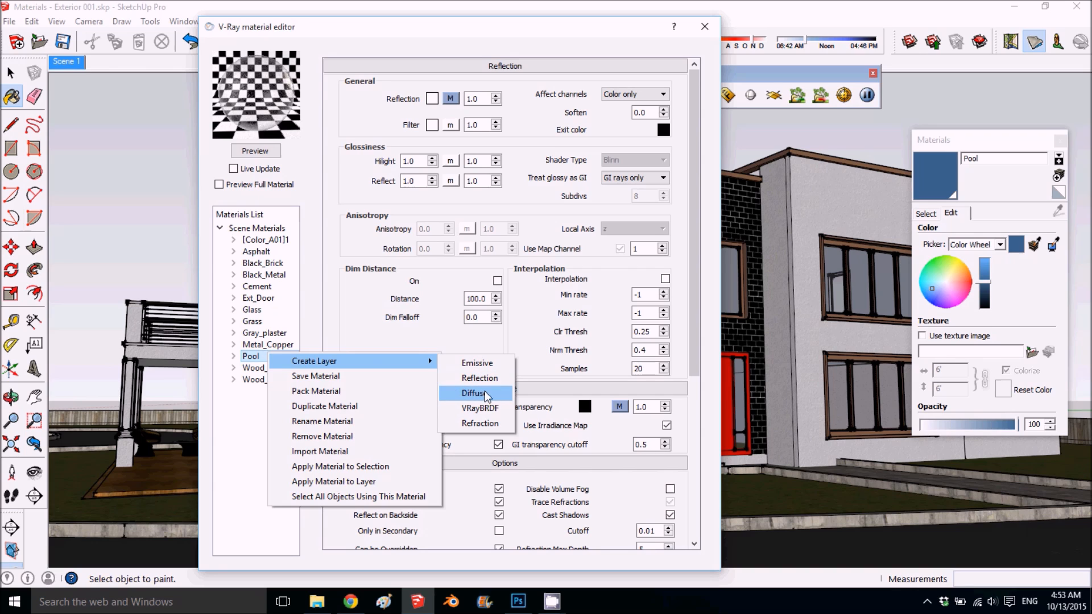
pyautogui.click(479, 423)
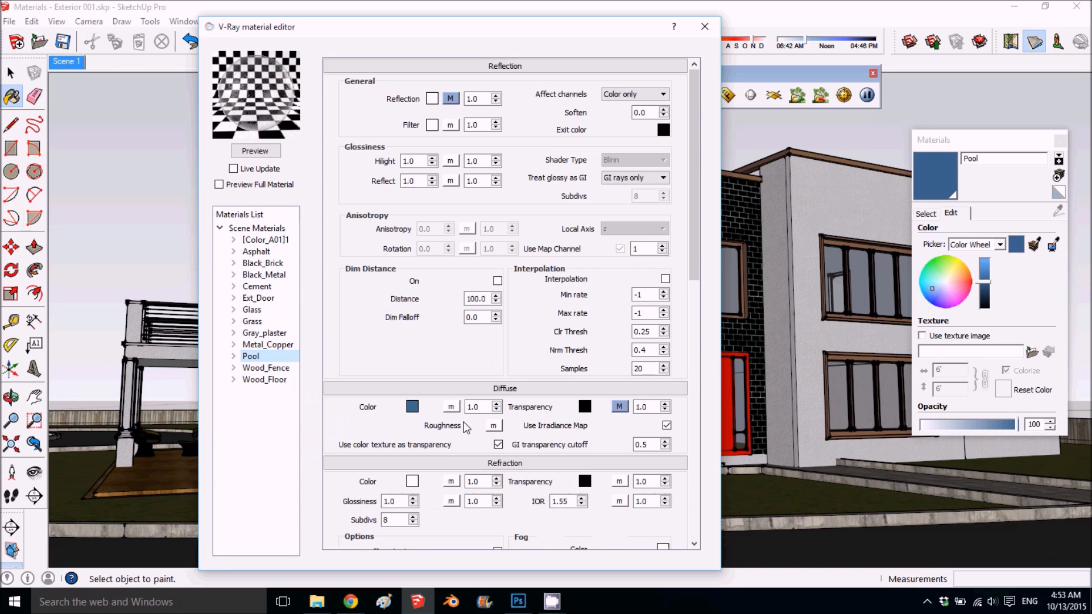
# - Set the fog color of Pool's refraction to pale blue with RGB 244, 247, 255 and refresh the preview
pyautogui.scroll(-1, 461, 388)
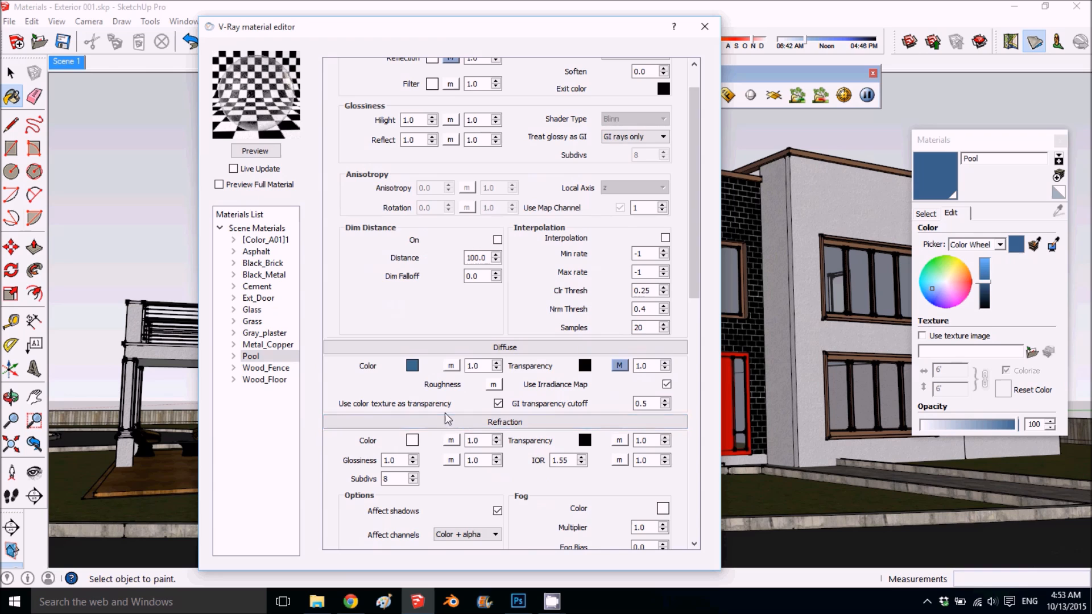
pyautogui.scroll(-2, 446, 418)
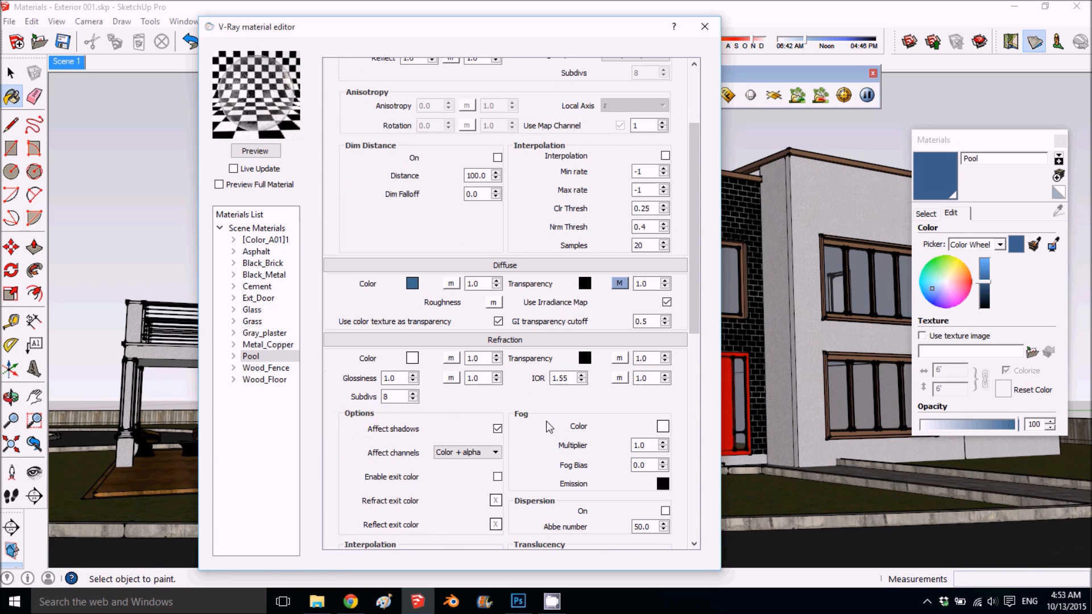
pyautogui.click(663, 426)
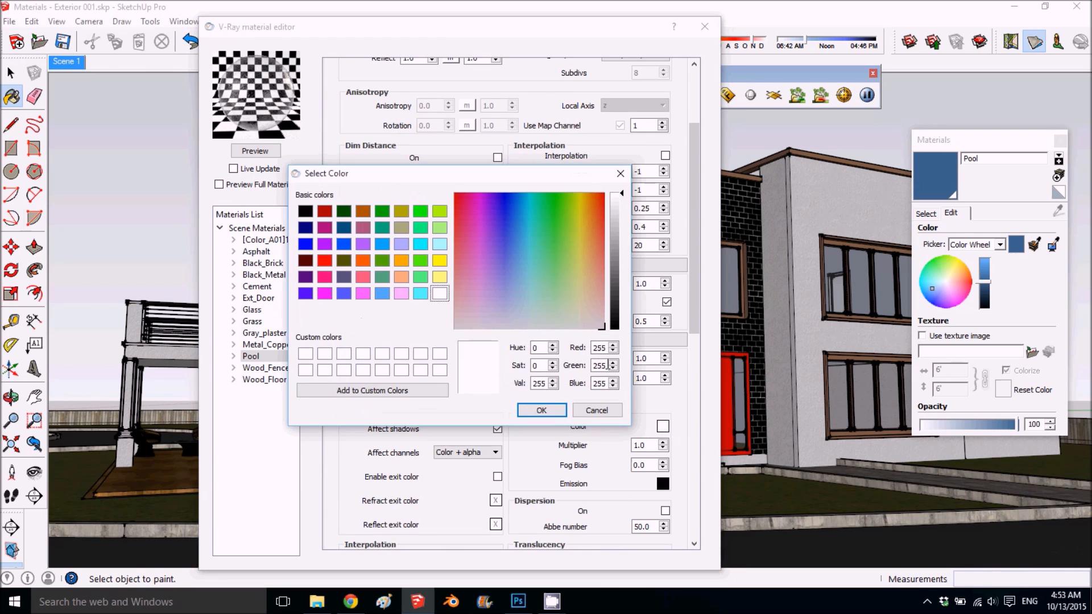
pyautogui.moveTo(532, 313); pyautogui.dragTo(511, 323)
pyautogui.click(529, 412)
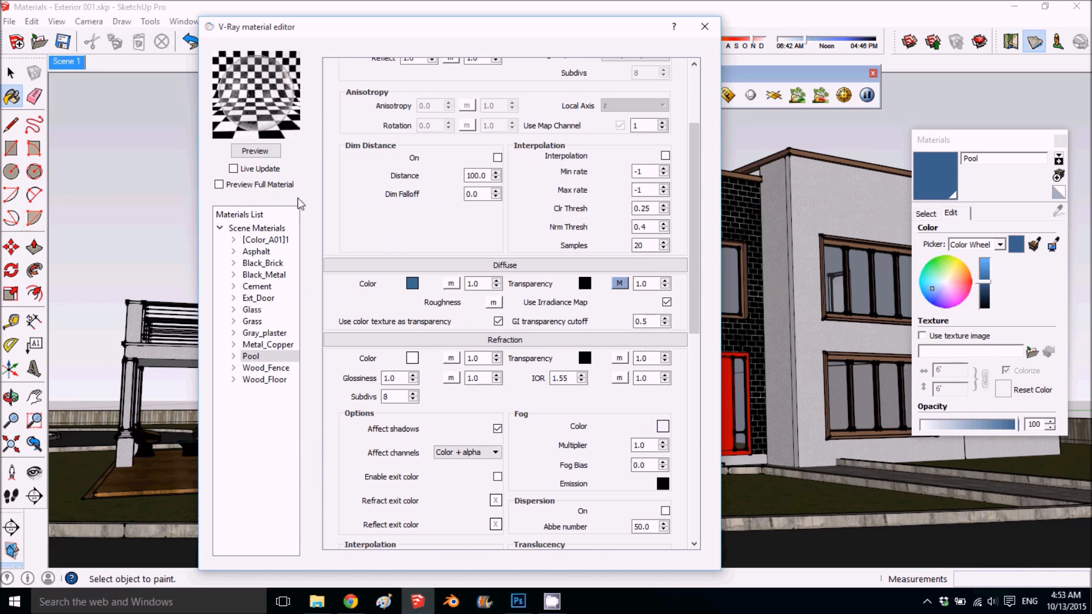
pyautogui.click(255, 152)
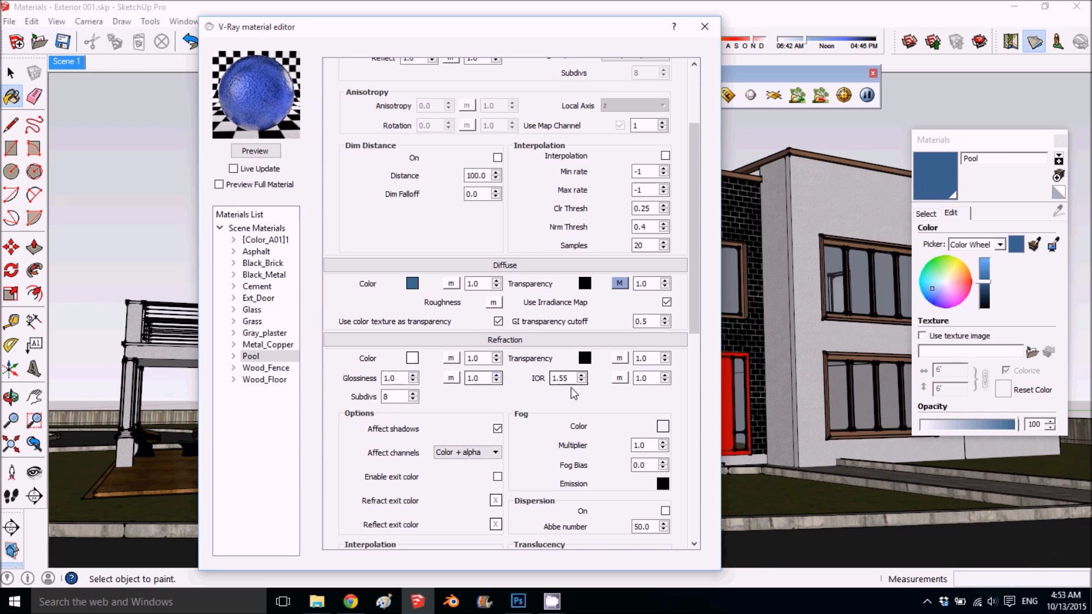
# - Change the fog color of Pool's refraction to a slightly paler, almost white blue
pyautogui.click(663, 426)
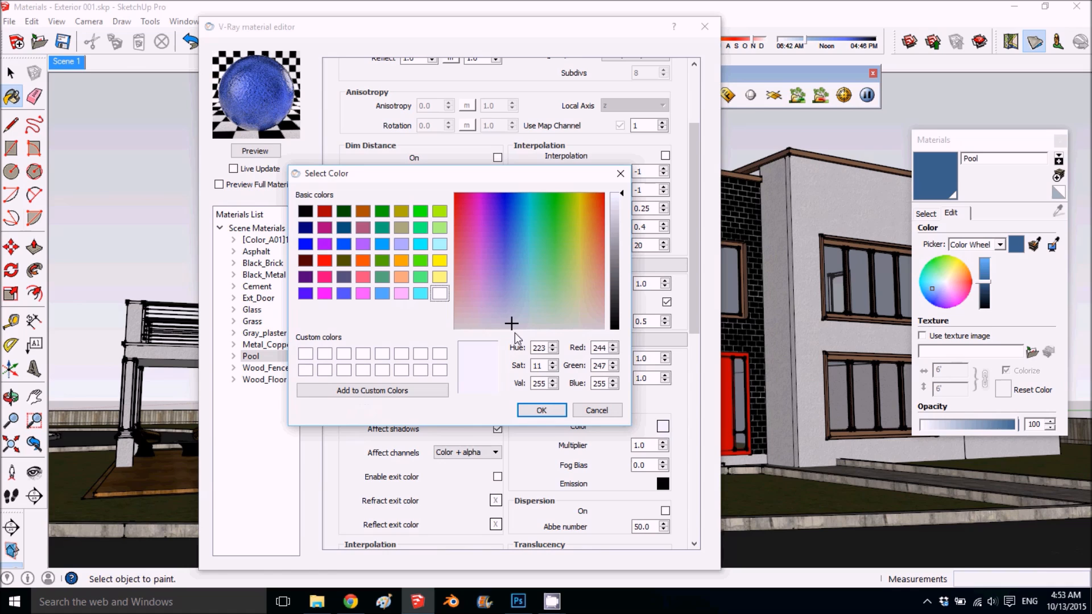
pyautogui.click(514, 325)
pyautogui.click(512, 324)
pyautogui.click(528, 413)
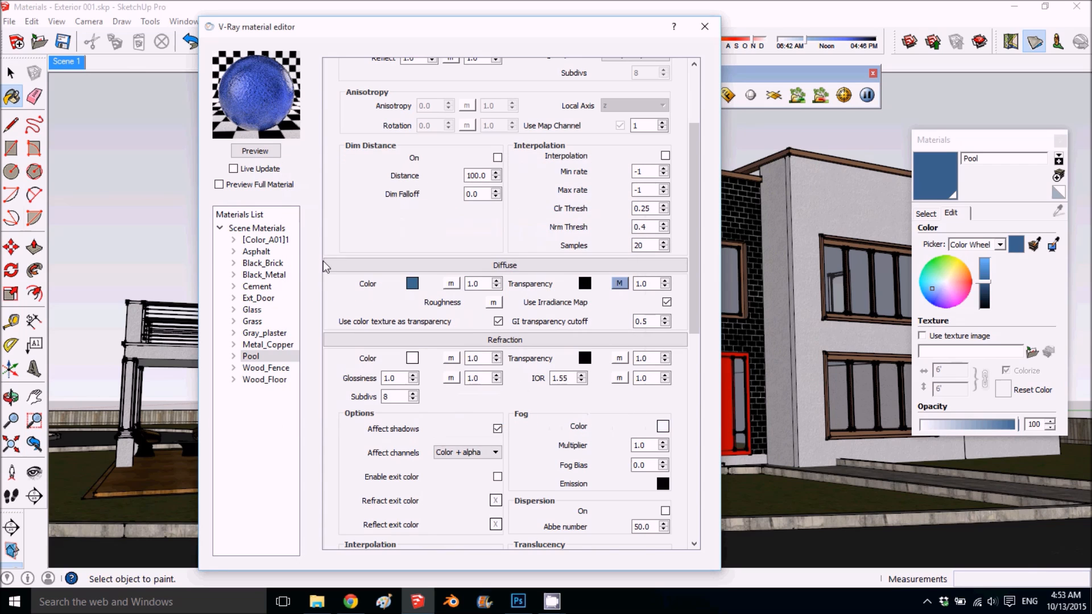
# - Set the IOR of Pool's refraction to 1.3 and refresh the material preview
pyautogui.click(255, 151)
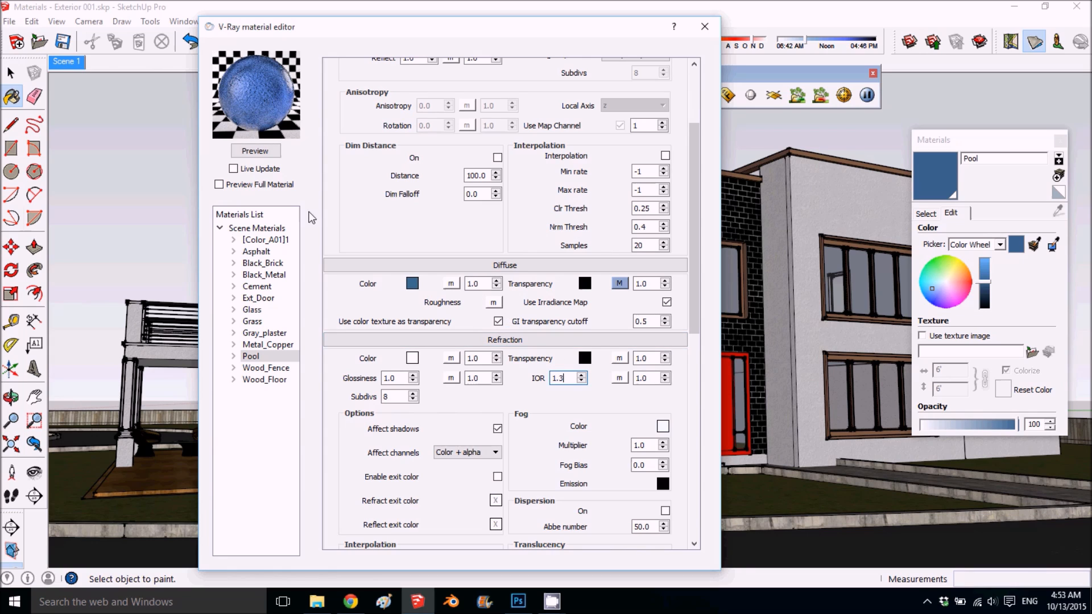
pyautogui.click(254, 150)
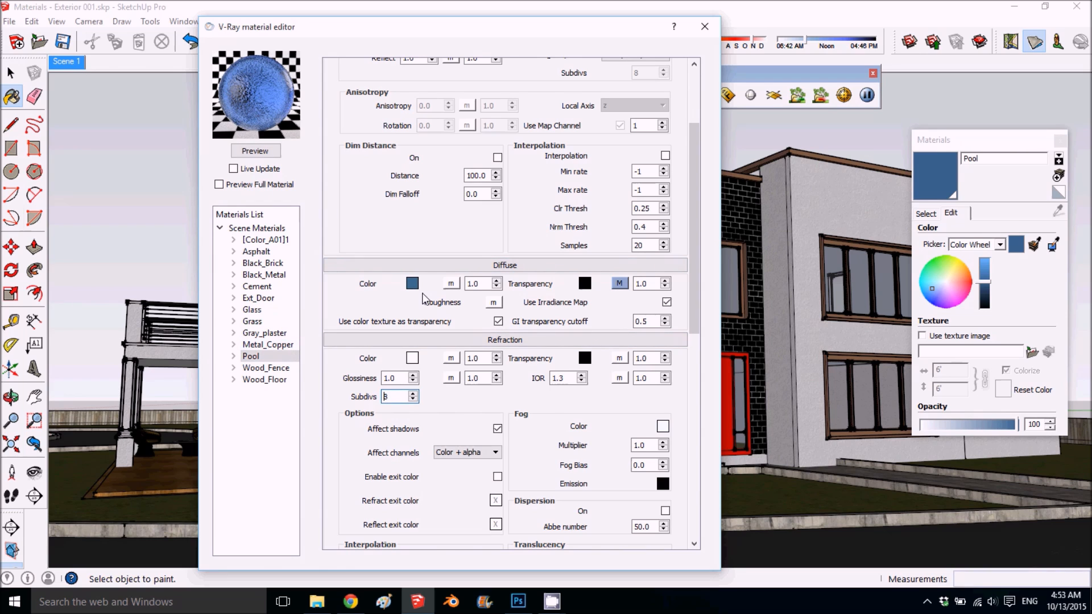
# - Set the multiplier of Pool's bump map to 0.3
pyautogui.scroll(-3, 424, 299)
pyautogui.scroll(-10, 433, 314)
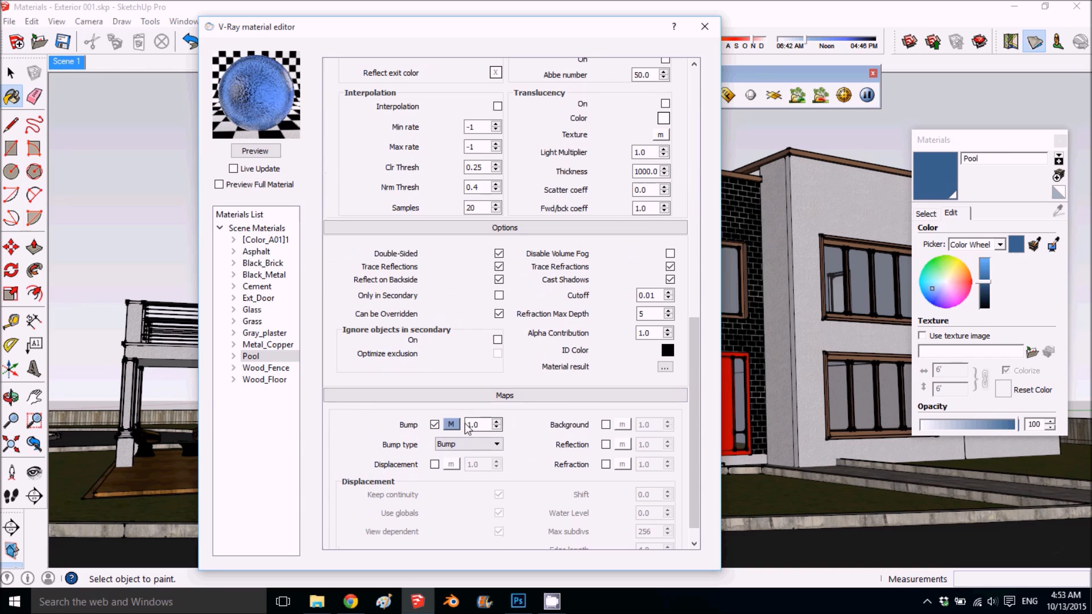
pyautogui.moveTo(485, 423); pyautogui.dragTo(458, 429)
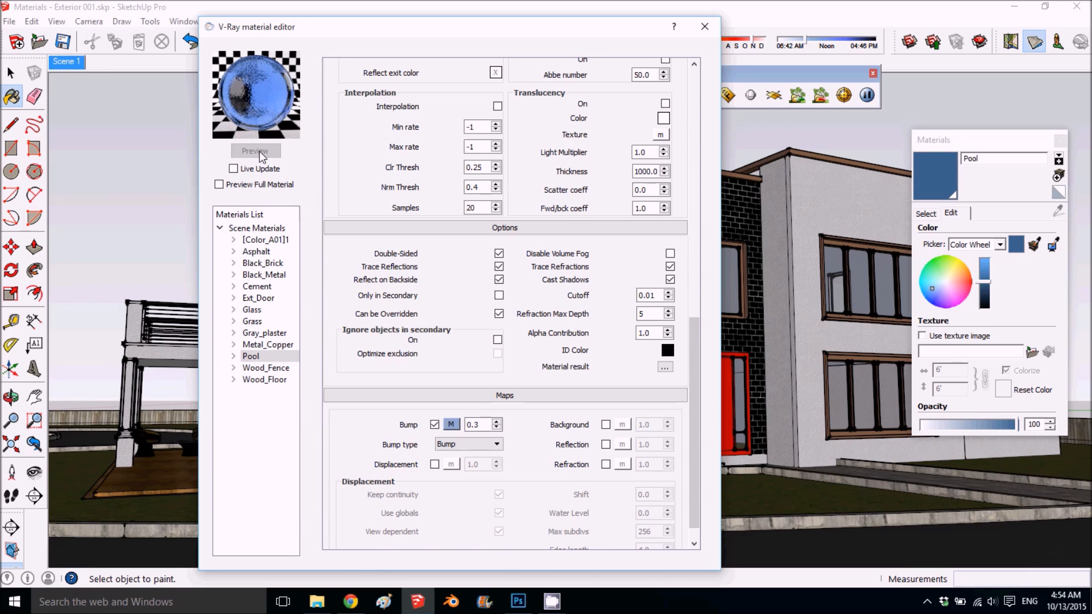
# - Preview the Wood_Fence material and add a Reflection layer to it
pyautogui.click(273, 369)
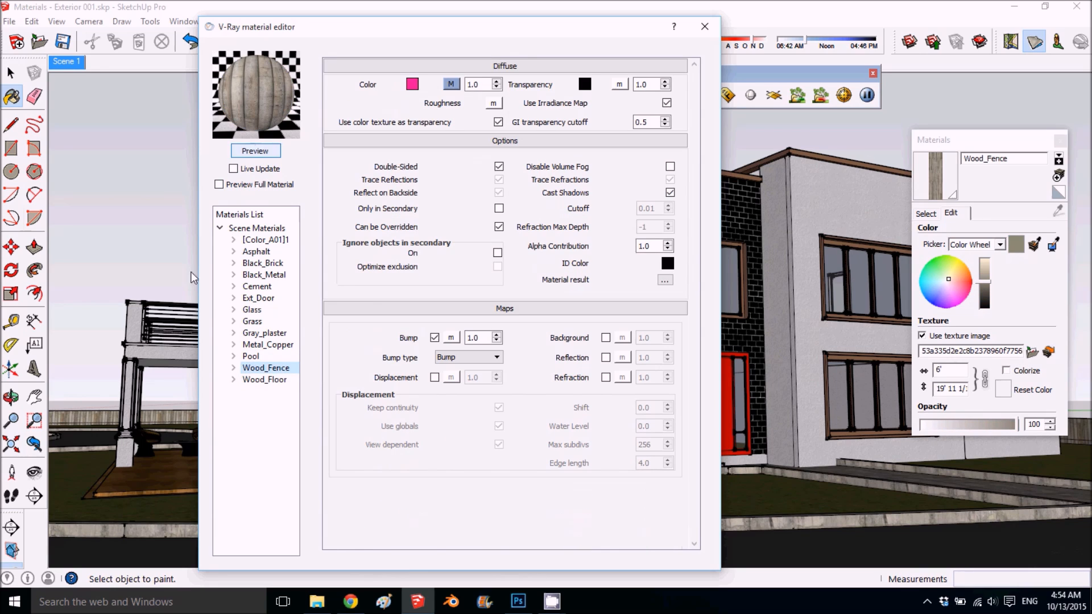
pyautogui.click(263, 152)
pyautogui.rightClick(267, 369)
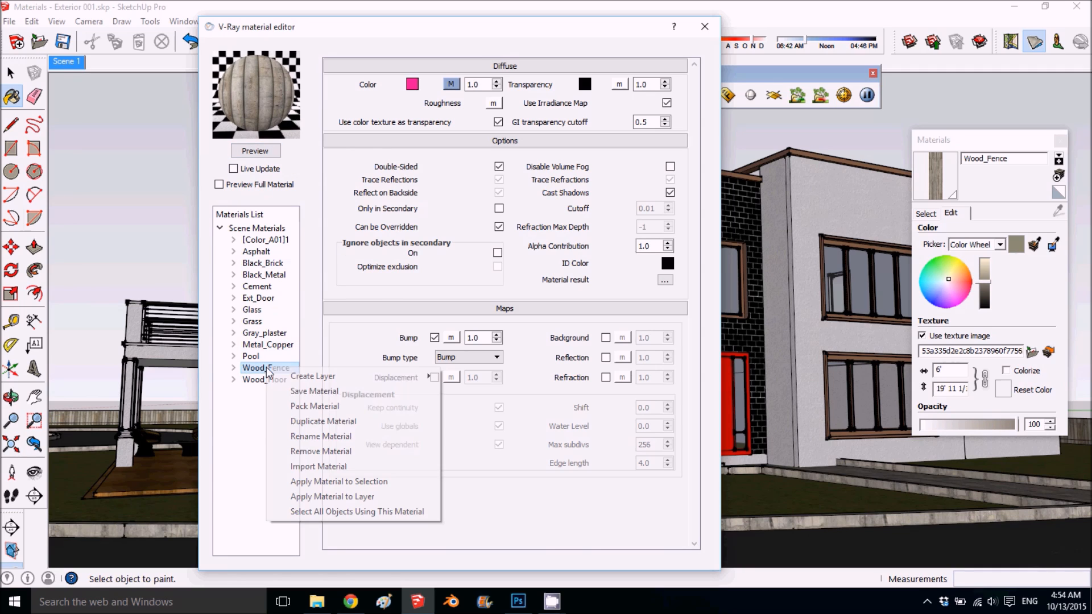
pyautogui.moveTo(400, 375)
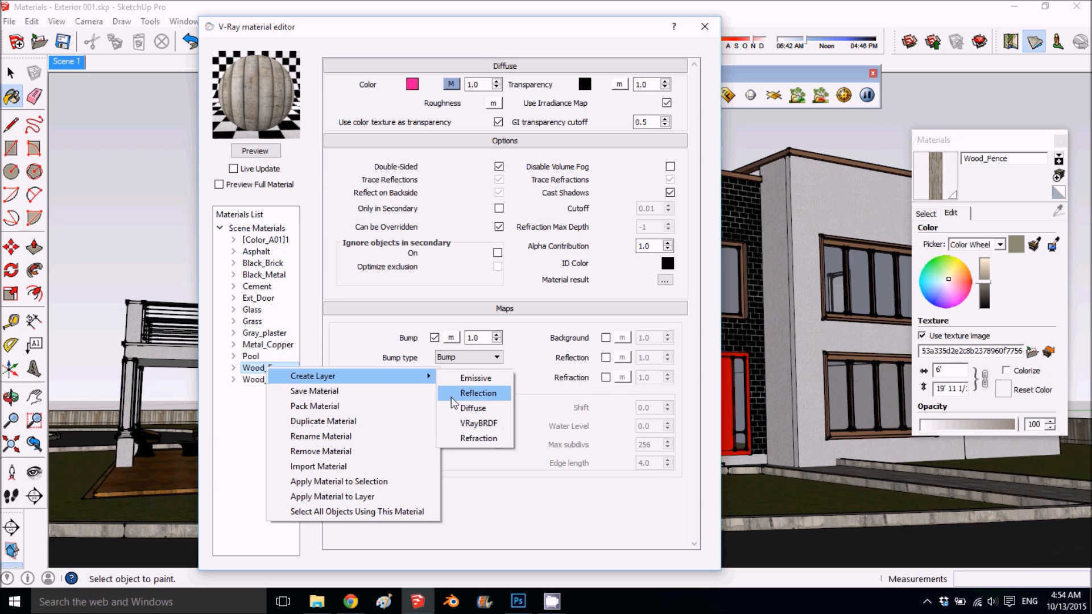
pyautogui.click(489, 398)
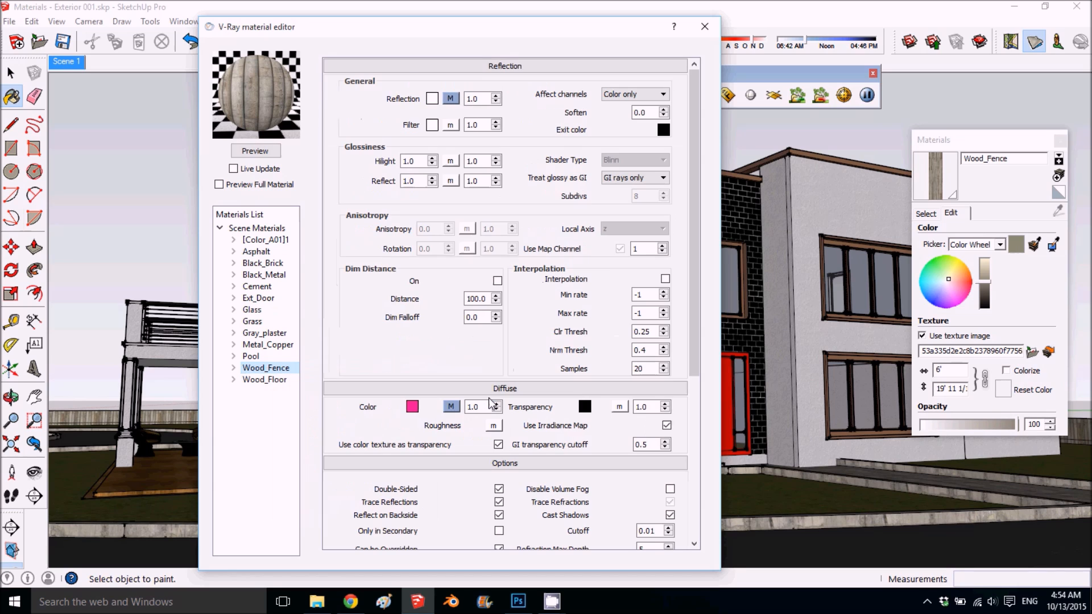
# - Set the filter color of Wood_Fence's reflection to light warm gray, RGB 204, 200, 198
pyautogui.click(433, 125)
pyautogui.moveTo(568, 241); pyautogui.dragTo(595, 325)
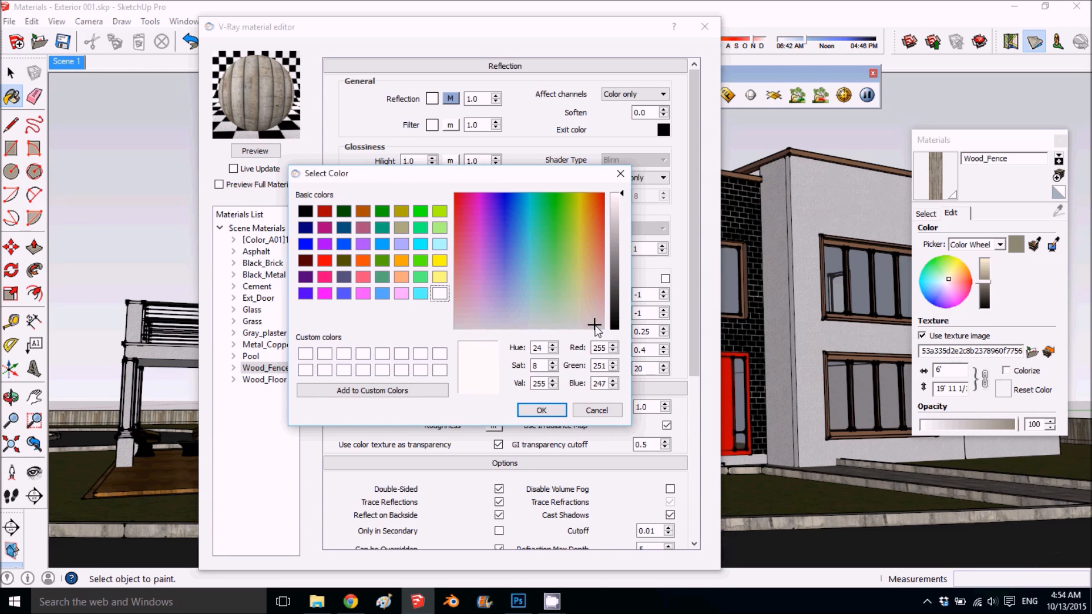
pyautogui.click(623, 219)
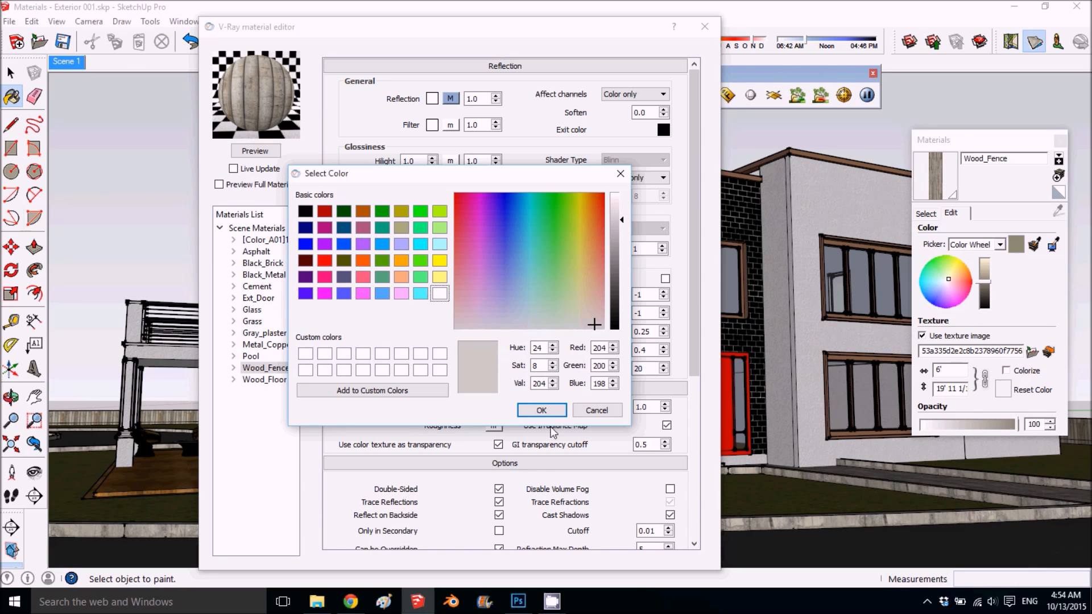
pyautogui.click(541, 410)
# - Set Wood_Fence's highlight and reflect glossiness to 0.45 with 25 subdivisions, and refresh the preview
pyautogui.doubleClick(414, 161)
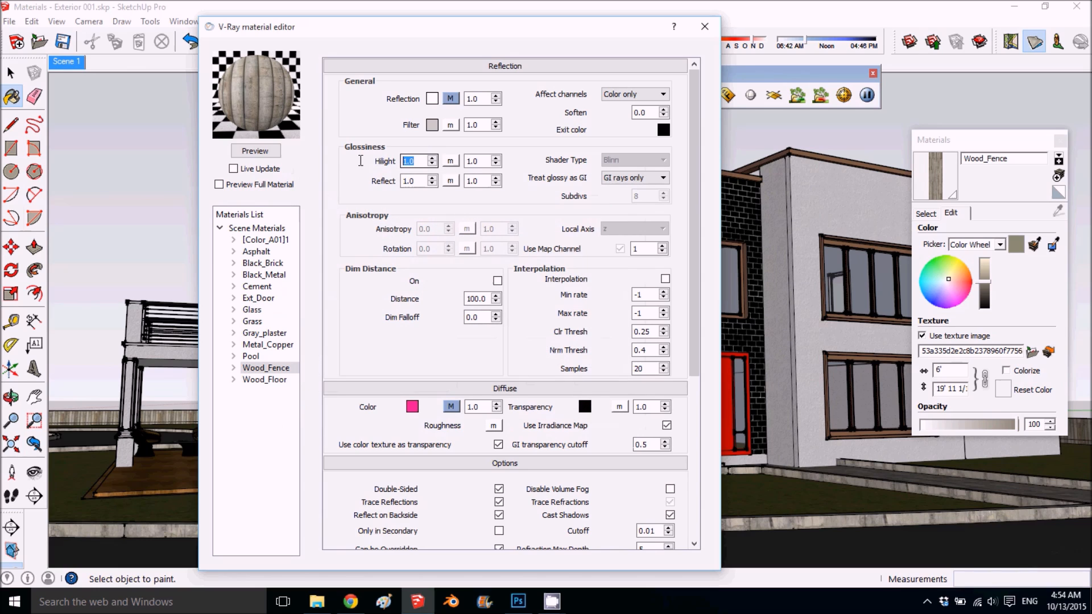
pyautogui.write('.45')
pyautogui.doubleClick(409, 181)
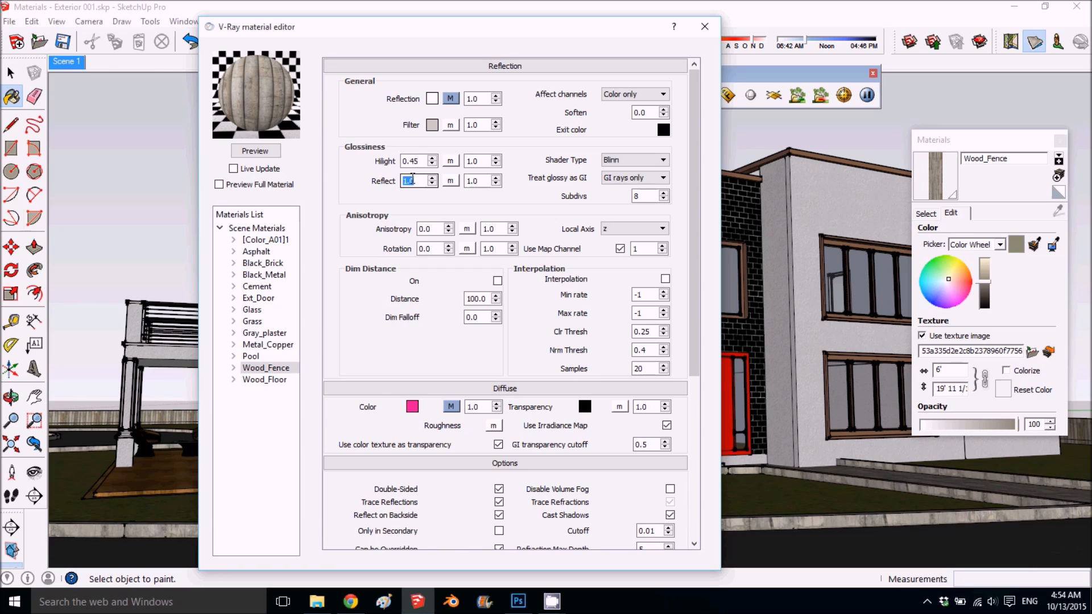
pyautogui.write('.45')
pyautogui.click(636, 194)
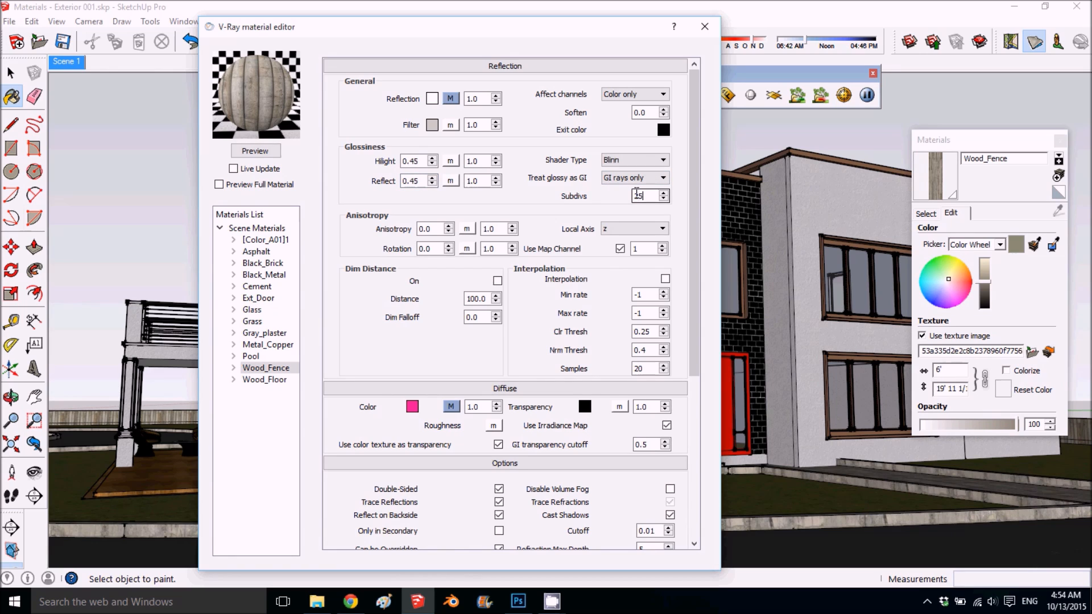
pyautogui.click(259, 151)
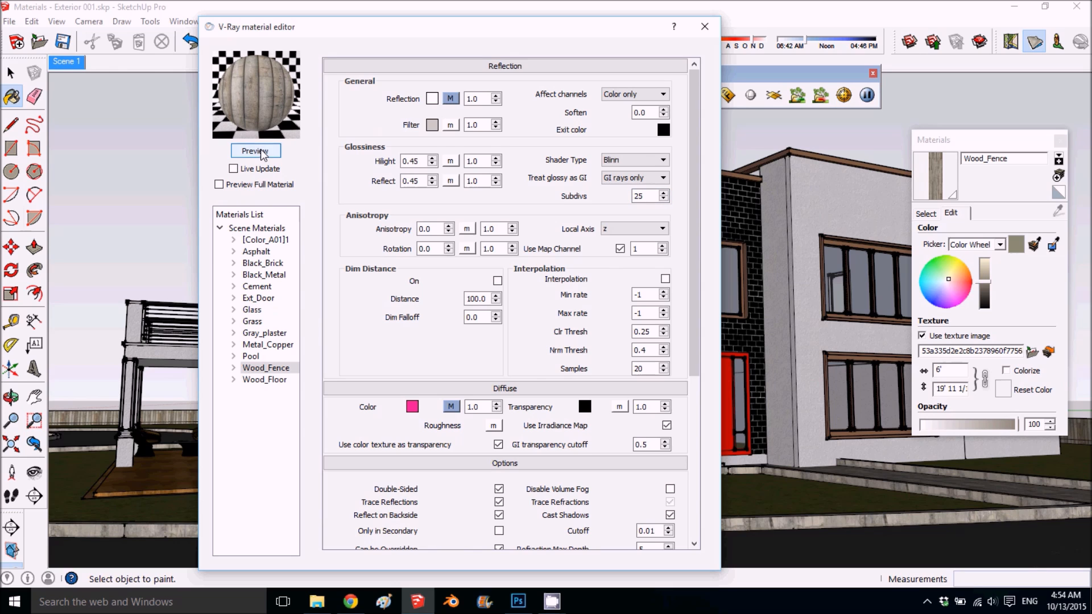
# - Review Wood_Fence's material settings and the Fresnel texture of its reflection
pyautogui.scroll(-2, 369, 313)
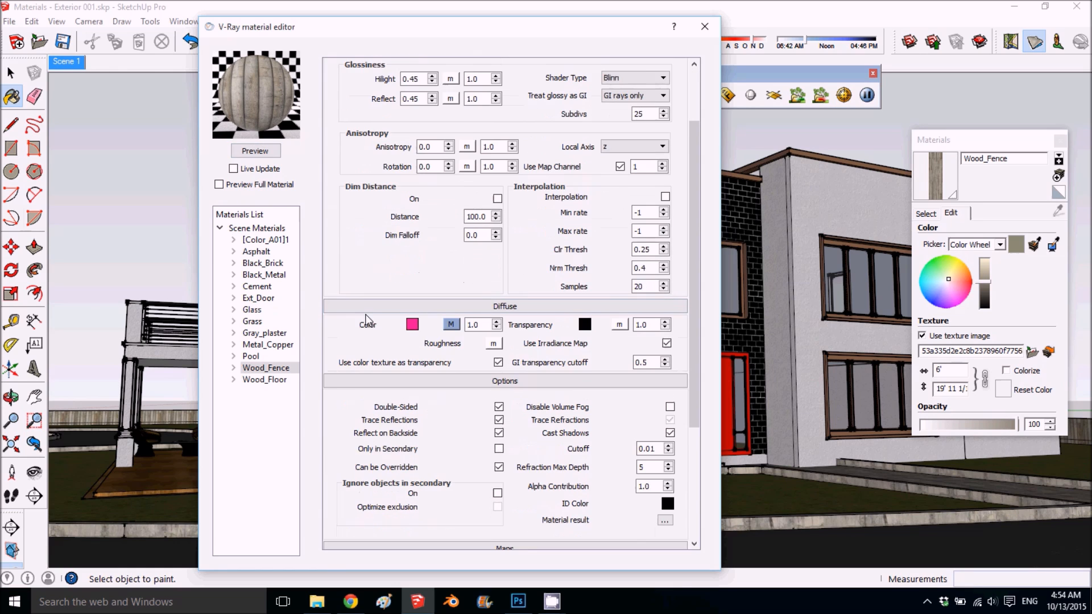
pyautogui.scroll(-1, 367, 318)
pyautogui.scroll(-3, 363, 321)
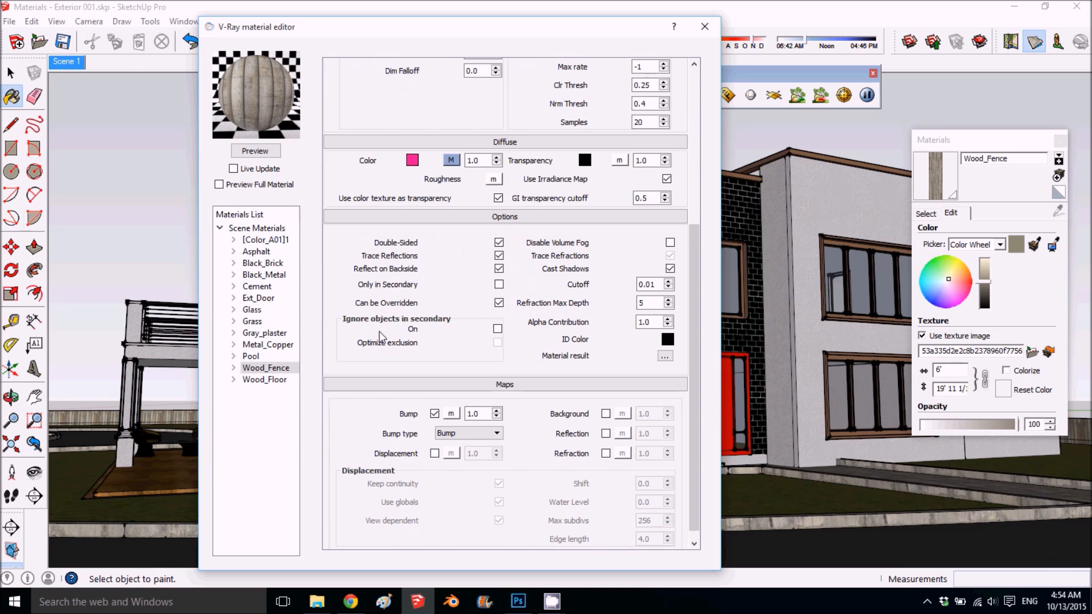
pyautogui.scroll(1, 447, 327)
pyautogui.scroll(-1, 444, 323)
pyautogui.scroll(6, 445, 341)
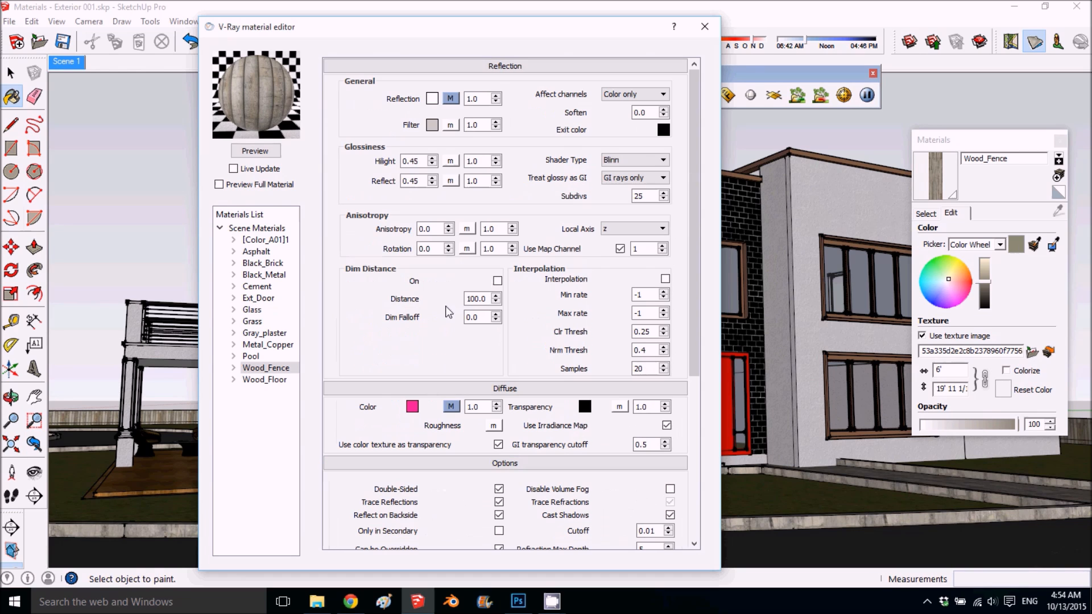
pyautogui.click(450, 98)
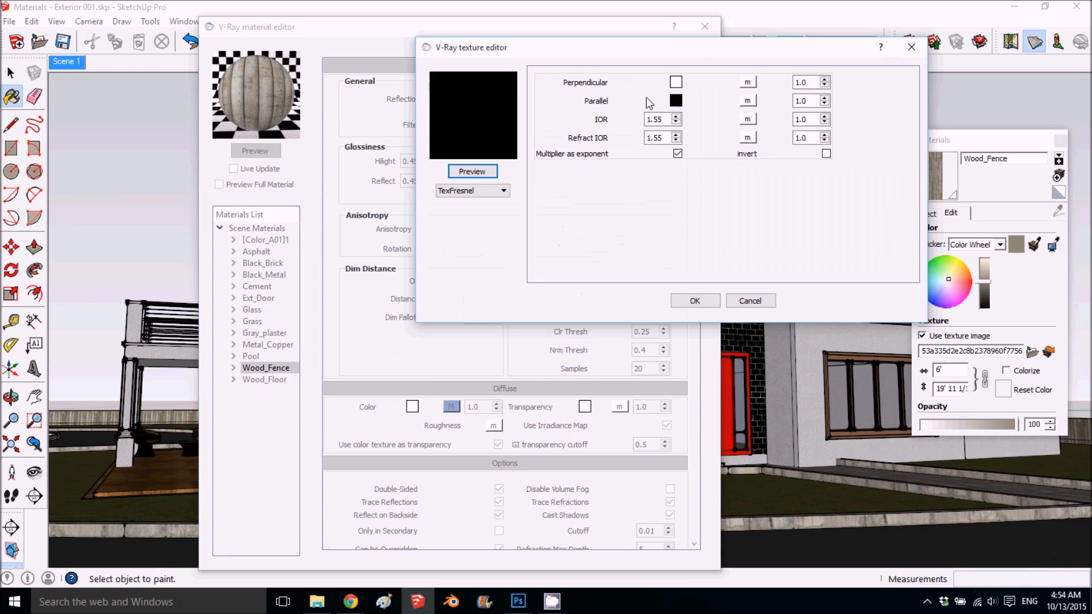
pyautogui.click(695, 300)
pyautogui.click(450, 98)
pyautogui.click(749, 302)
# - Copy the bitmap file path from Wood_Fence's diffuse color texture
pyautogui.scroll(-3, 462, 342)
pyautogui.click(451, 324)
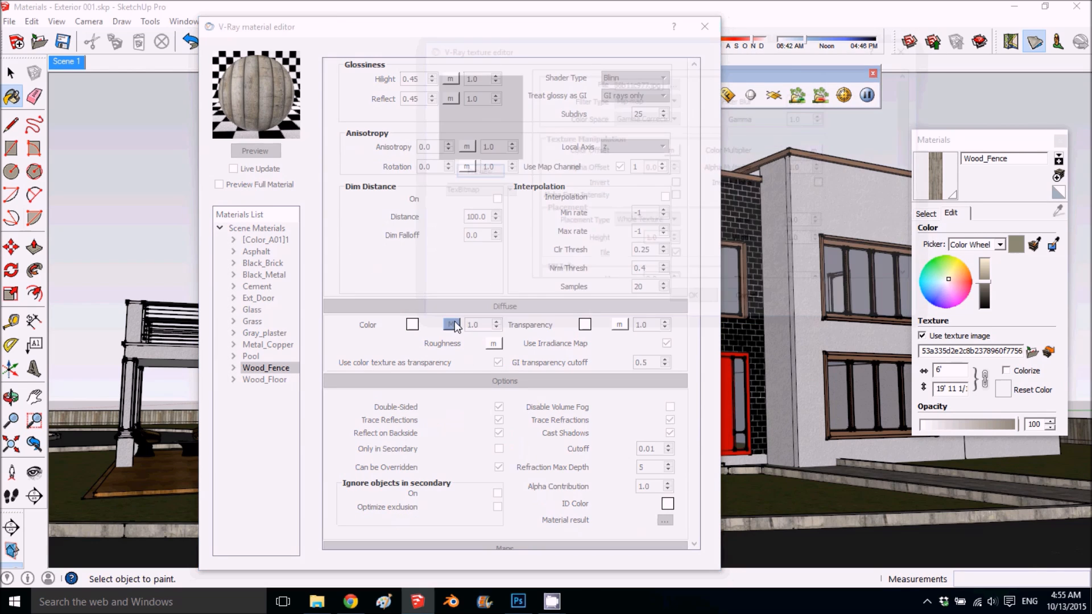
pyautogui.moveTo(617, 81); pyautogui.dragTo(651, 81)
pyautogui.rightClick(651, 82)
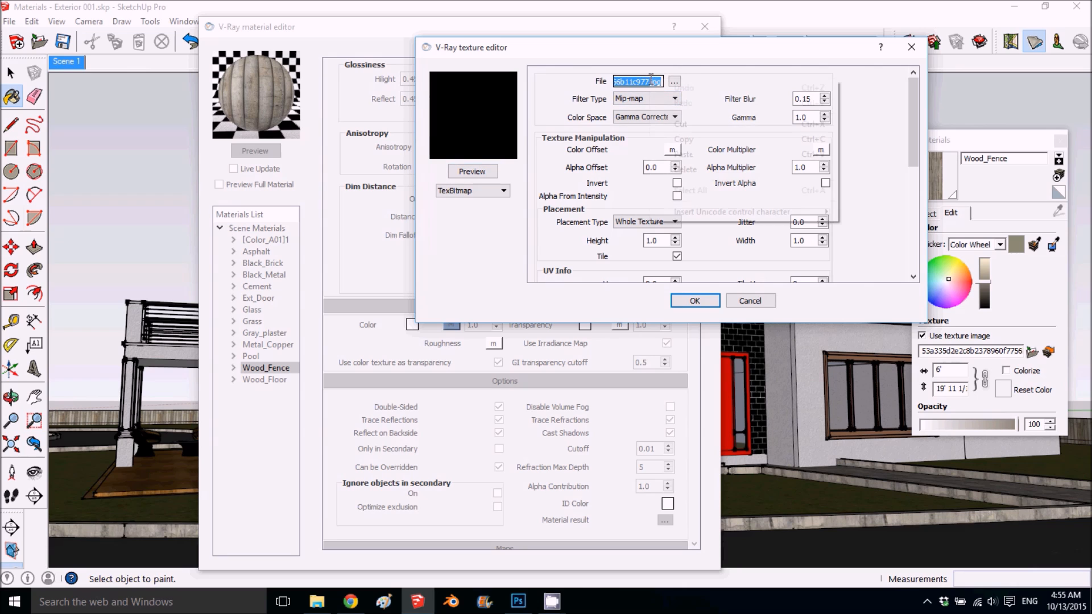
pyautogui.click(686, 142)
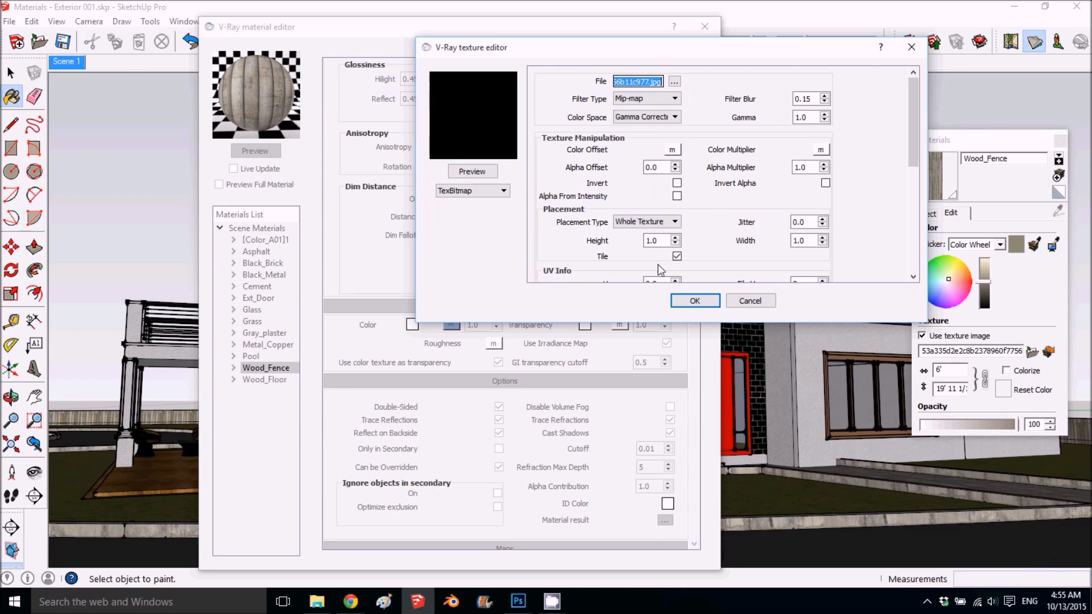
pyautogui.click(685, 303)
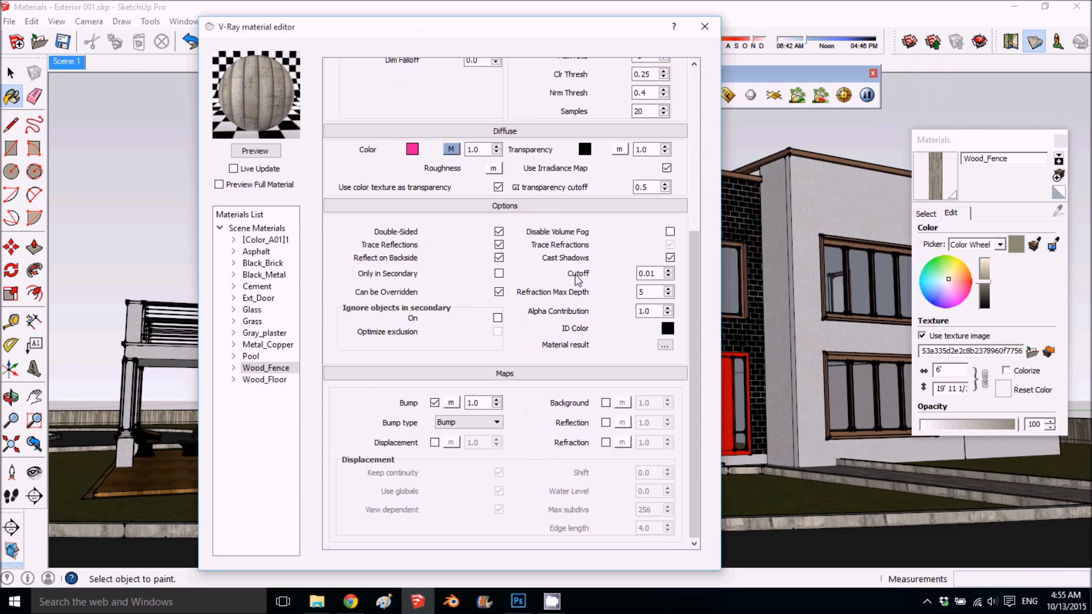
# - Assign a TexBitmap texture to Wood_Fence's bump map, using the file path copied from its diffuse texture
pyautogui.click(450, 403)
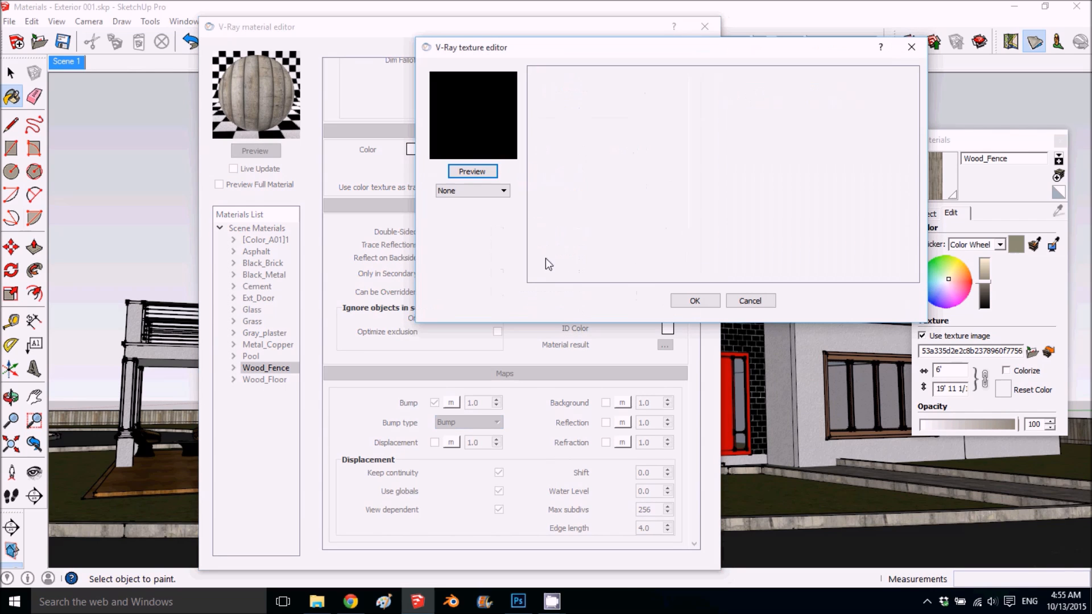
pyautogui.click(480, 190)
pyautogui.click(469, 238)
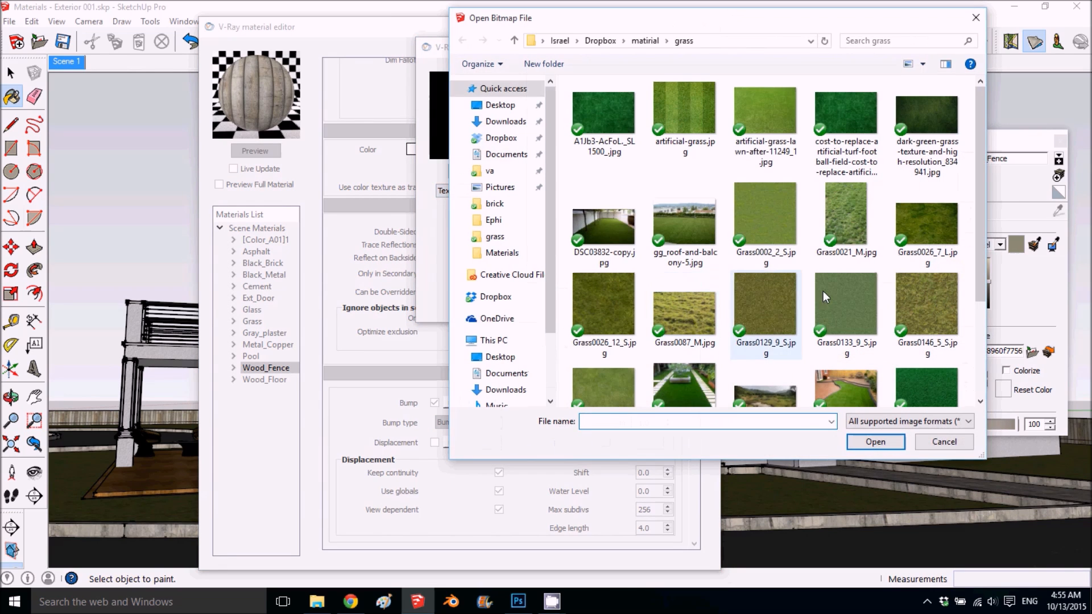
pyautogui.click(943, 443)
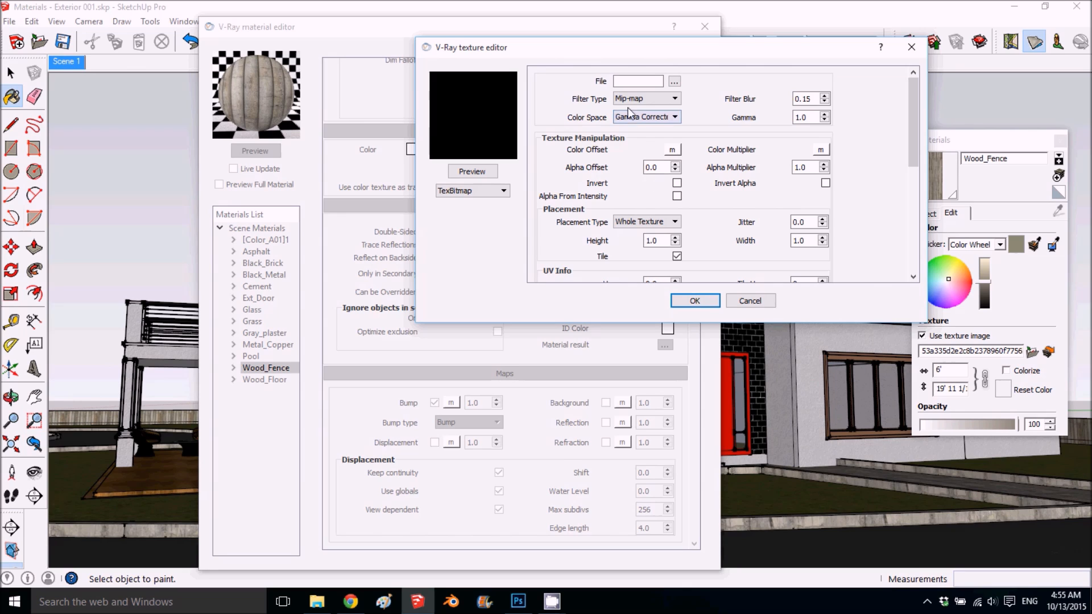
pyautogui.rightClick(630, 81)
pyautogui.click(705, 155)
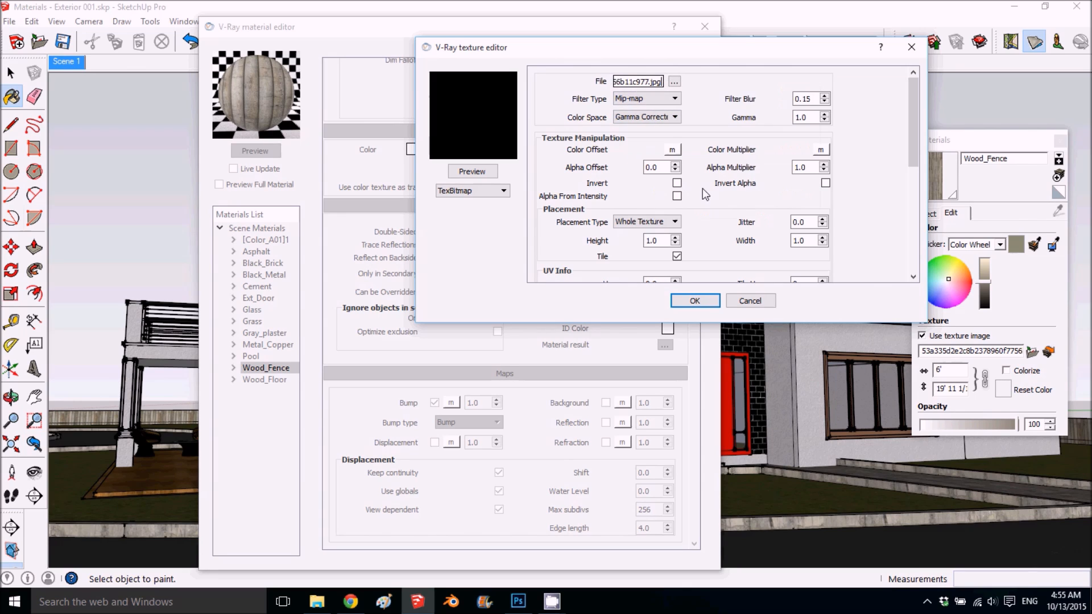
pyautogui.click(694, 301)
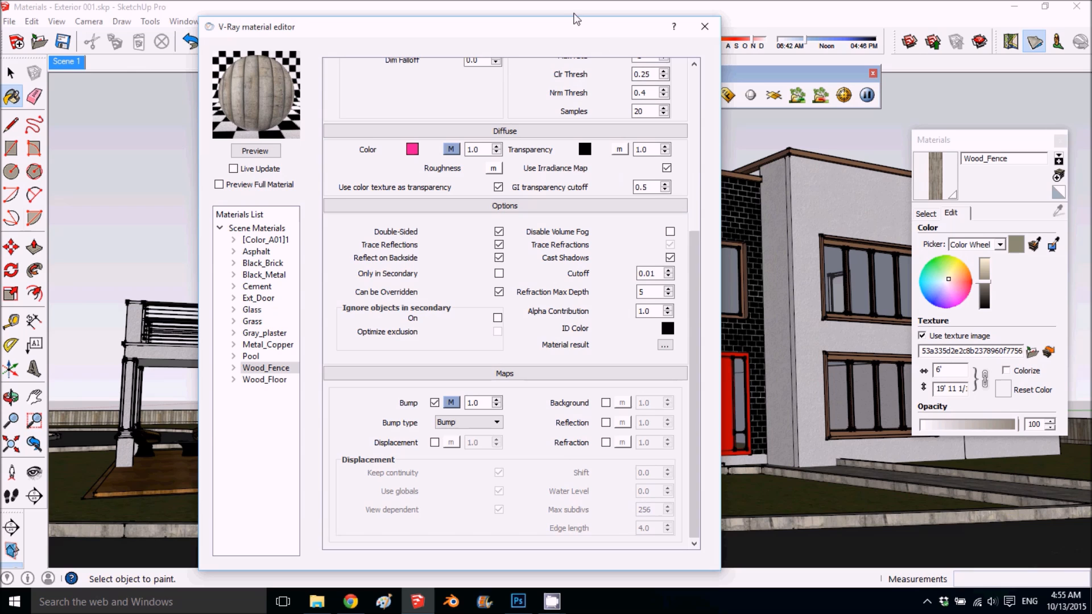
# - Replace Wood_Floor's texture image with WoodPlanksClean0025_1_M.jpg from the wood folder and refresh the preview
pyautogui.moveTo(572, 31); pyautogui.dragTo(727, 14)
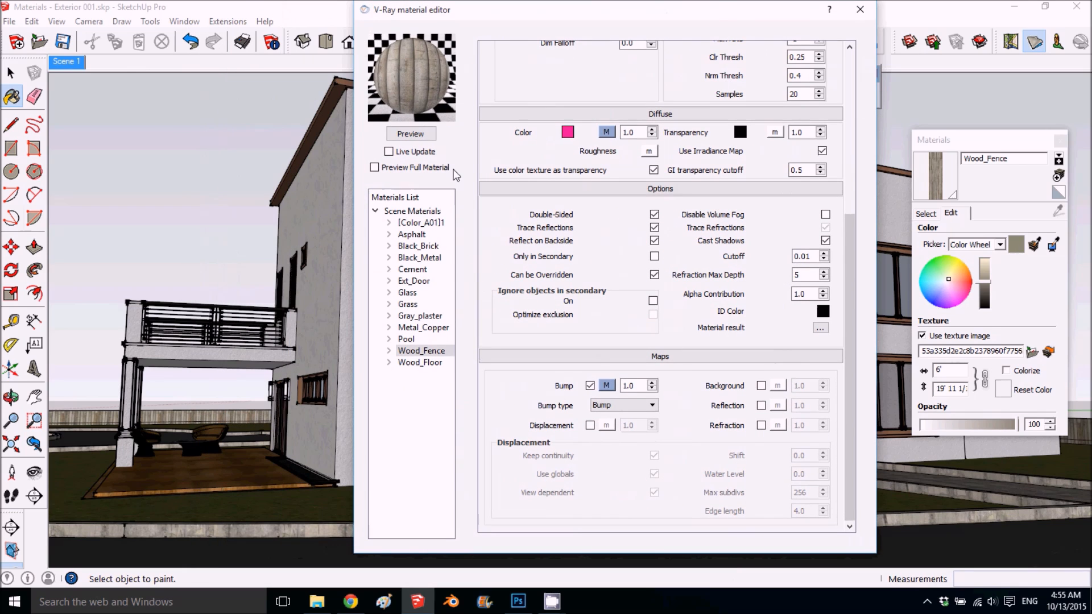
pyautogui.click(427, 364)
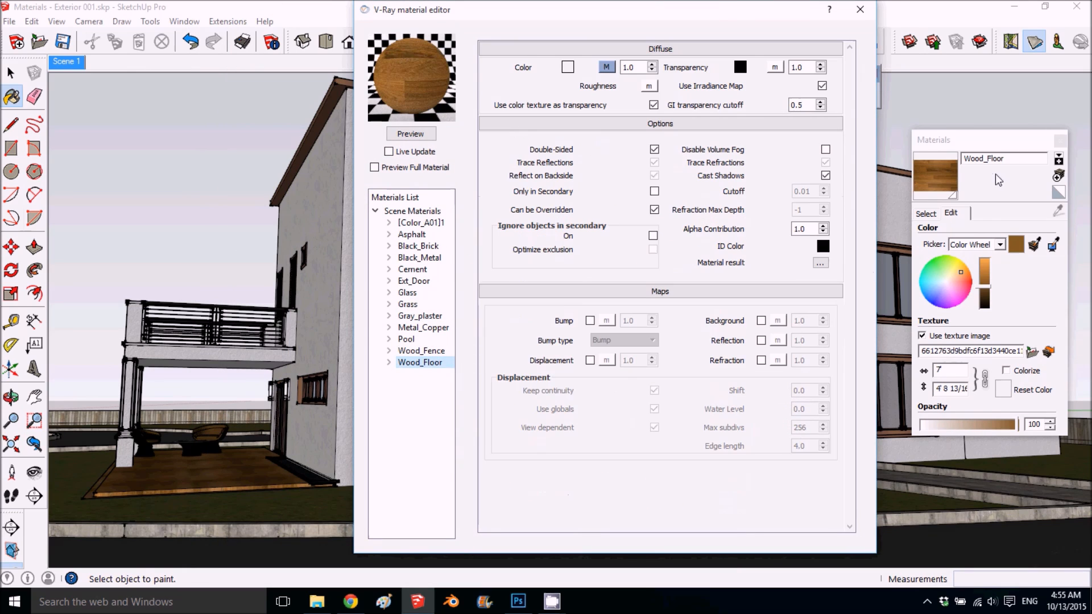
pyautogui.click(1030, 351)
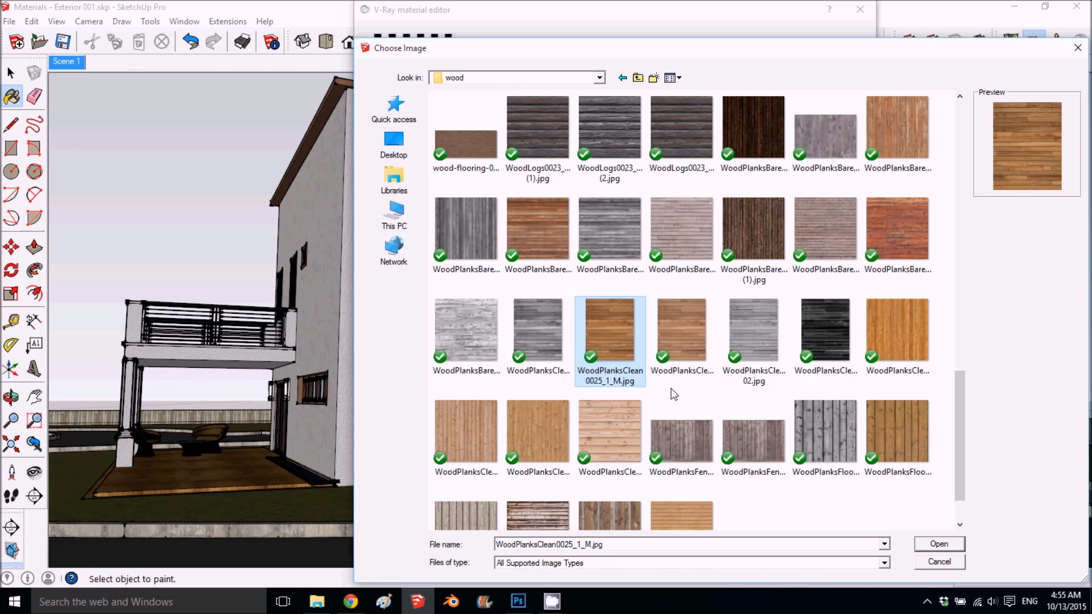
pyautogui.click(954, 546)
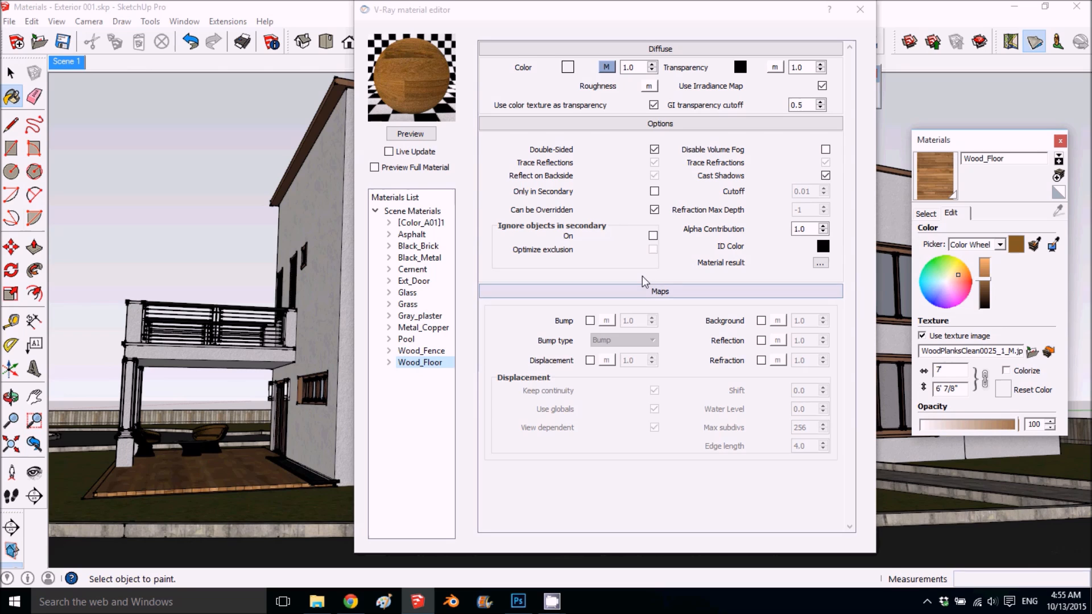
pyautogui.click(415, 133)
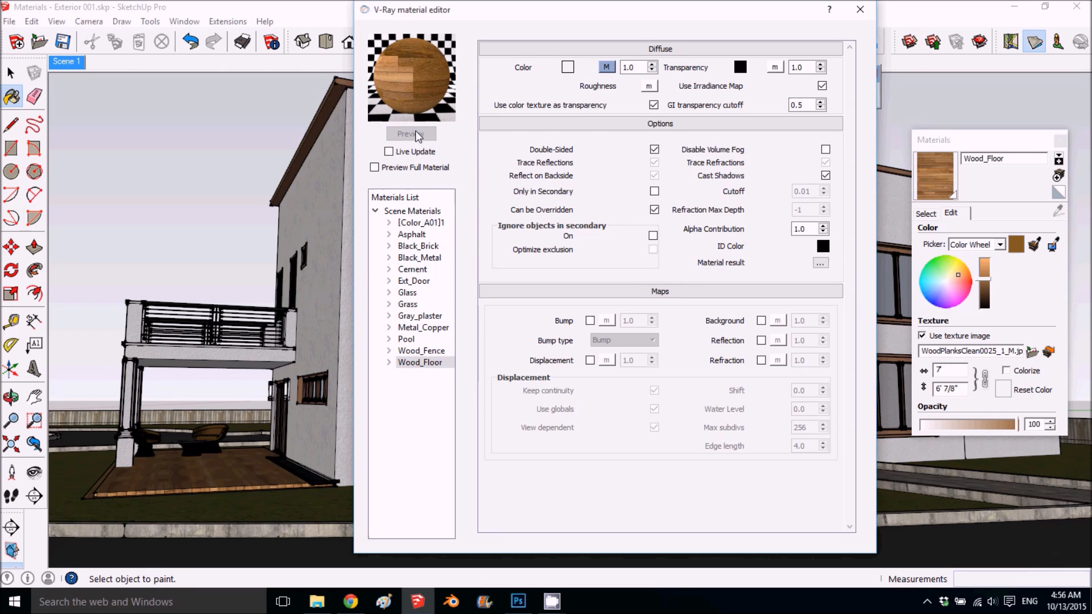
# - Enable Wood_Floor's bump map with a TexBitmap texture using WoodPlanksBare0063_1_Sbw.jpg and refresh the material preview
pyautogui.click(590, 320)
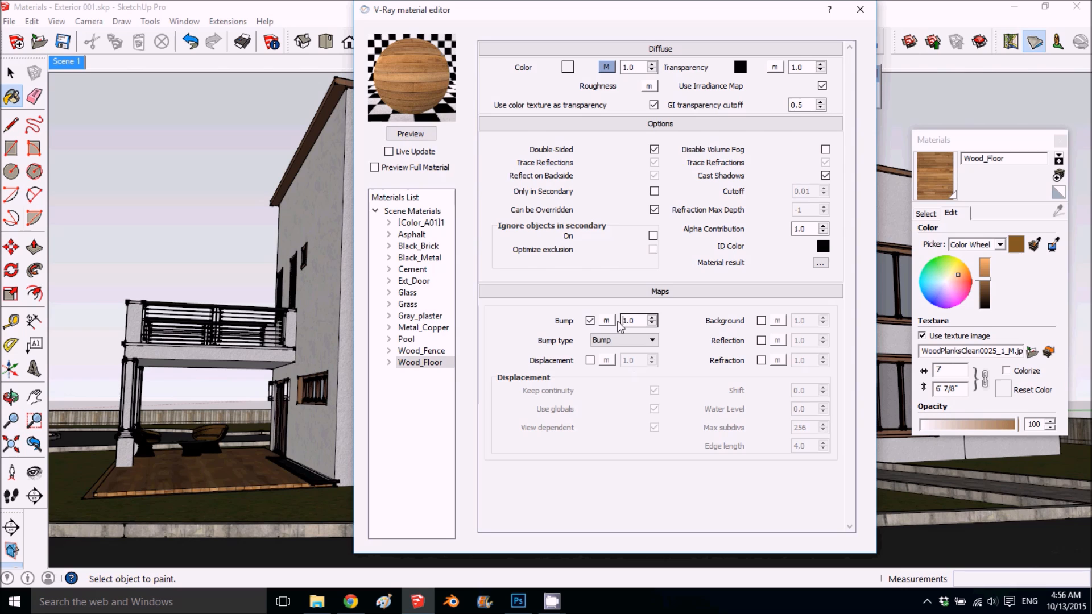
pyautogui.click(606, 320)
pyautogui.click(475, 187)
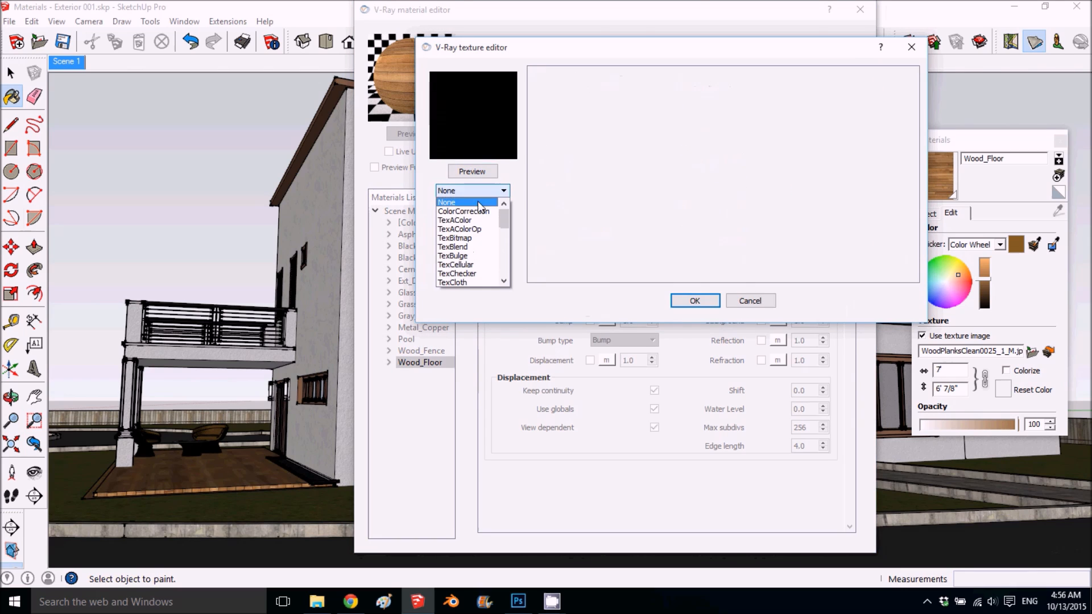
pyautogui.click(477, 234)
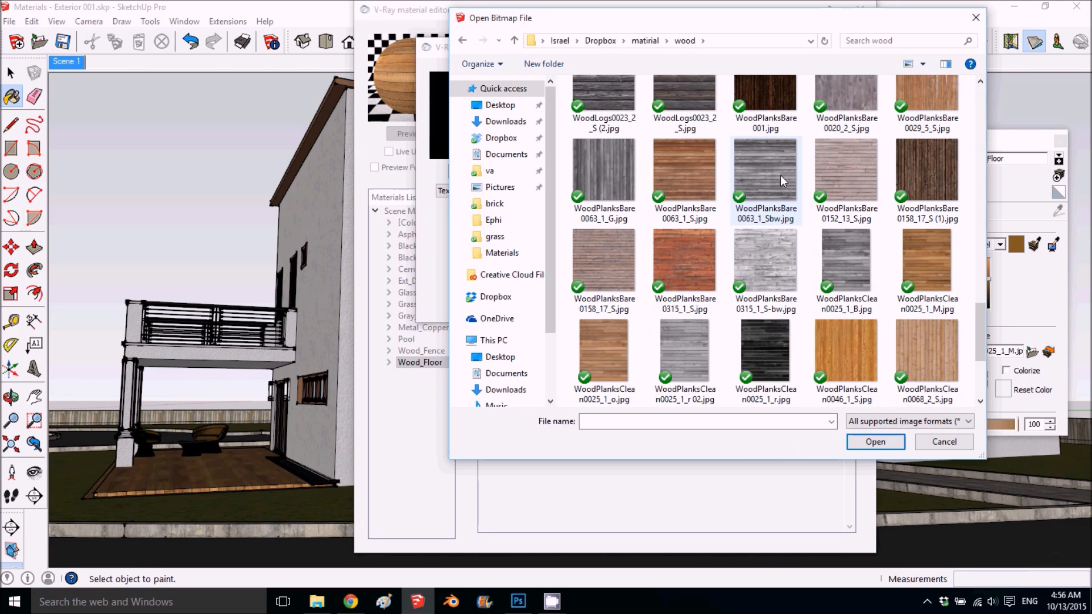
pyautogui.doubleClick(770, 182)
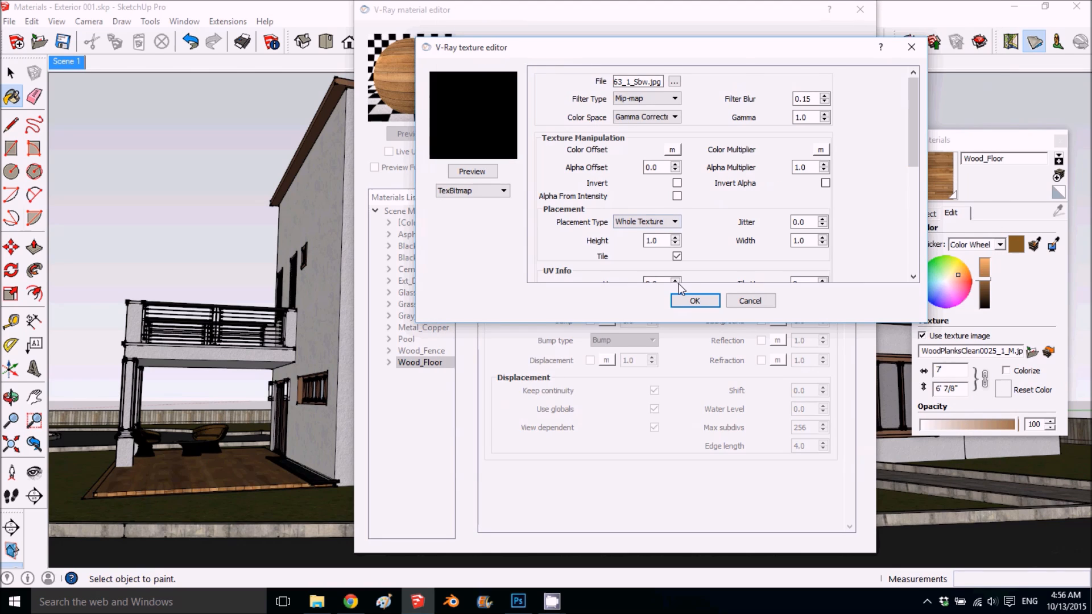
pyautogui.click(691, 301)
pyautogui.click(411, 135)
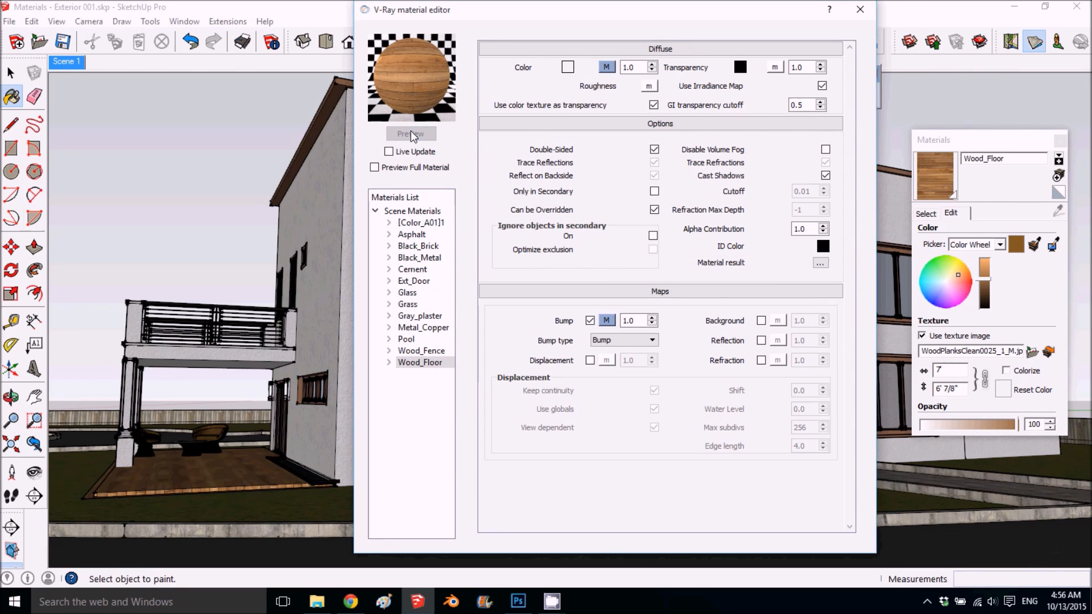
# - Set Wood_Floor's bump map multiplier to 0.5
pyautogui.doubleClick(631, 320)
pyautogui.write('.')
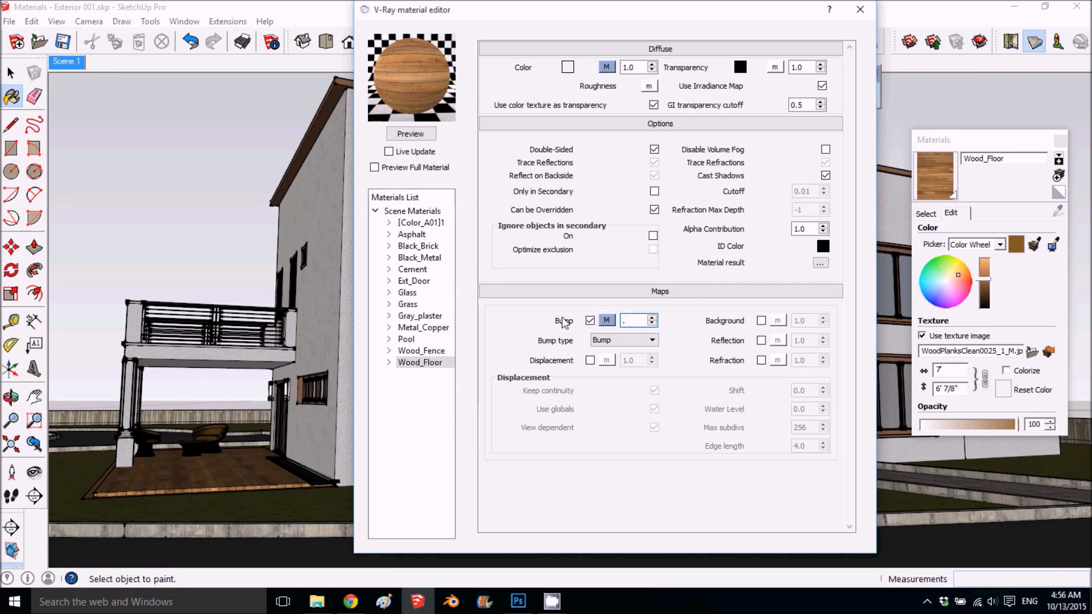
pyautogui.write('5')
pyautogui.press('Return')
# - Add a reflection layer to the Wood_Floor material
pyautogui.click(424, 366)
pyautogui.rightClick(423, 366)
pyautogui.moveTo(523, 371)
pyautogui.click(631, 387)
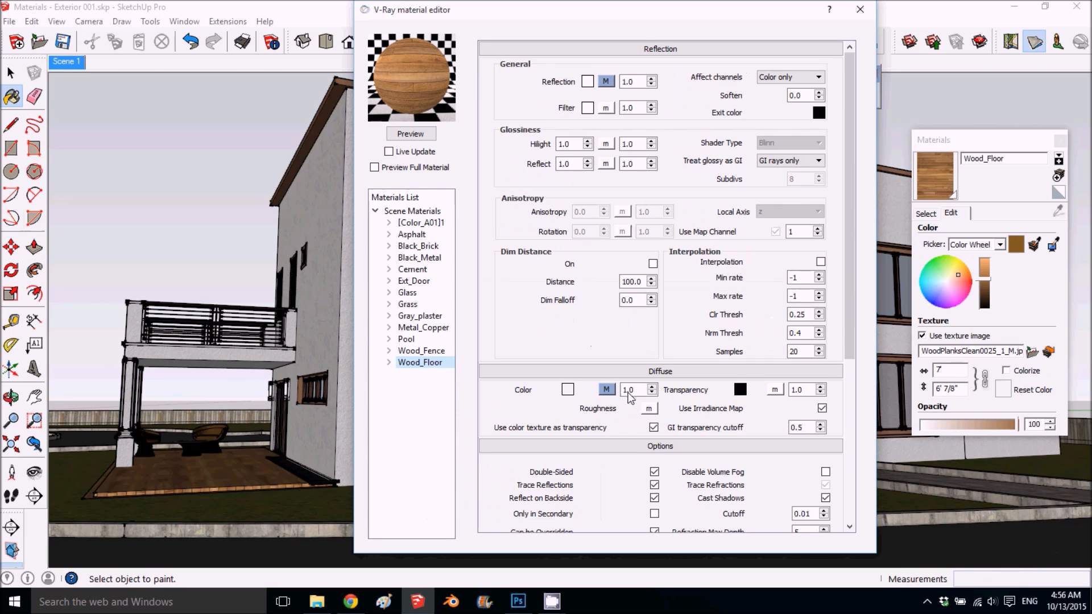
# - Set the filter color of Wood_Floor's reflection to a light beige with RGB 221, 209, 187
pyautogui.click(588, 111)
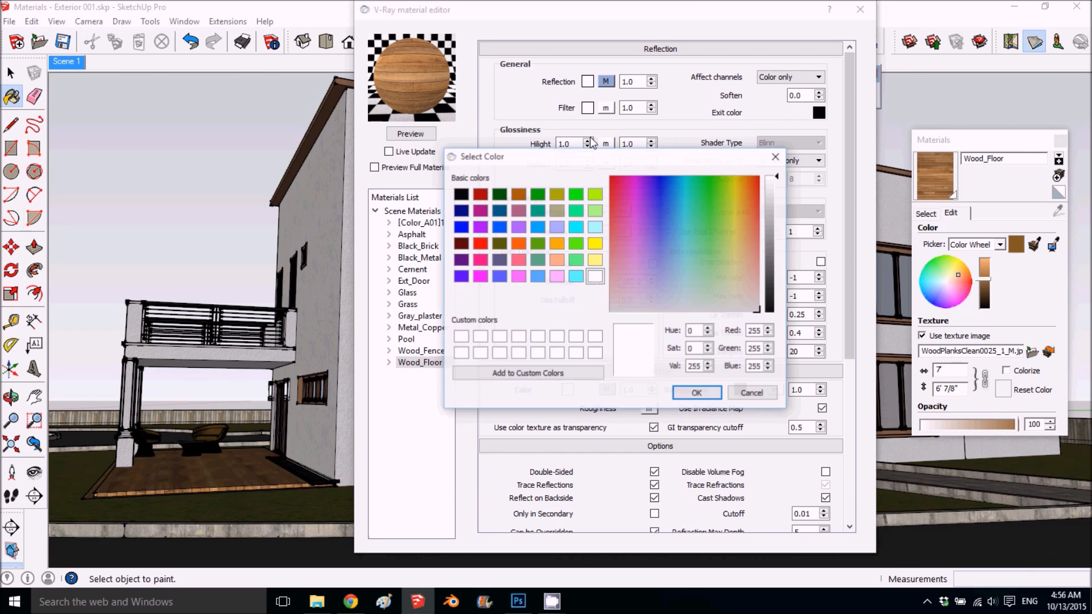
pyautogui.click(750, 284)
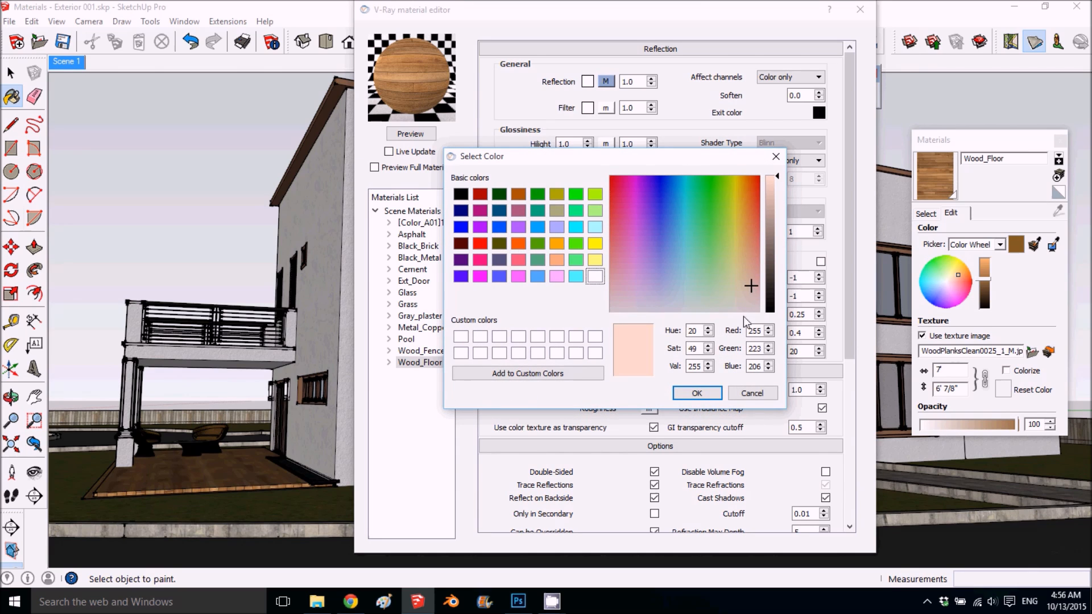
pyautogui.click(747, 295)
pyautogui.click(774, 195)
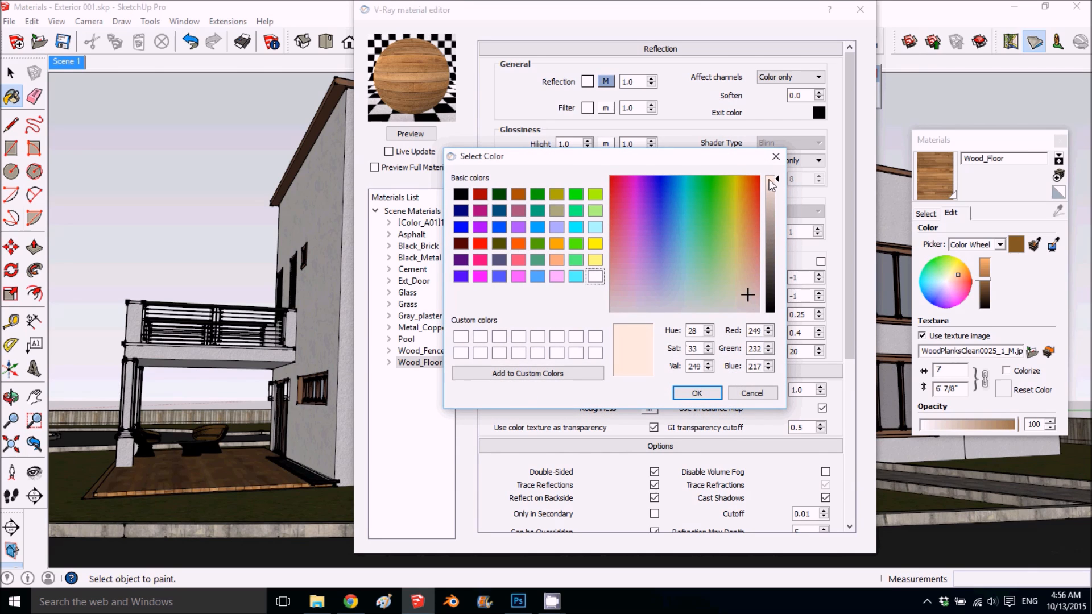
pyautogui.click(744, 291)
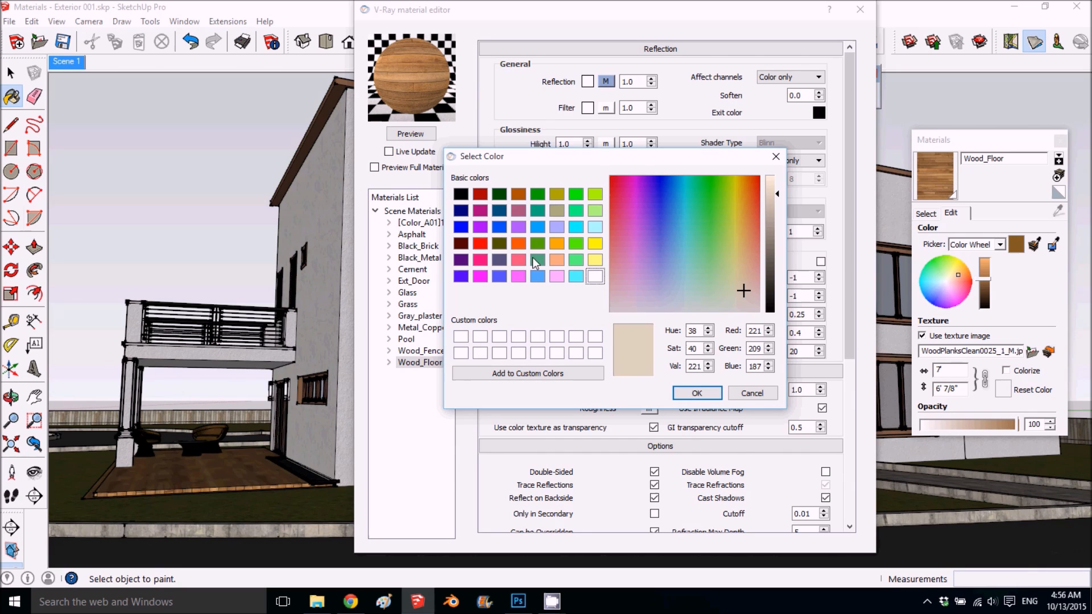
pyautogui.click(697, 394)
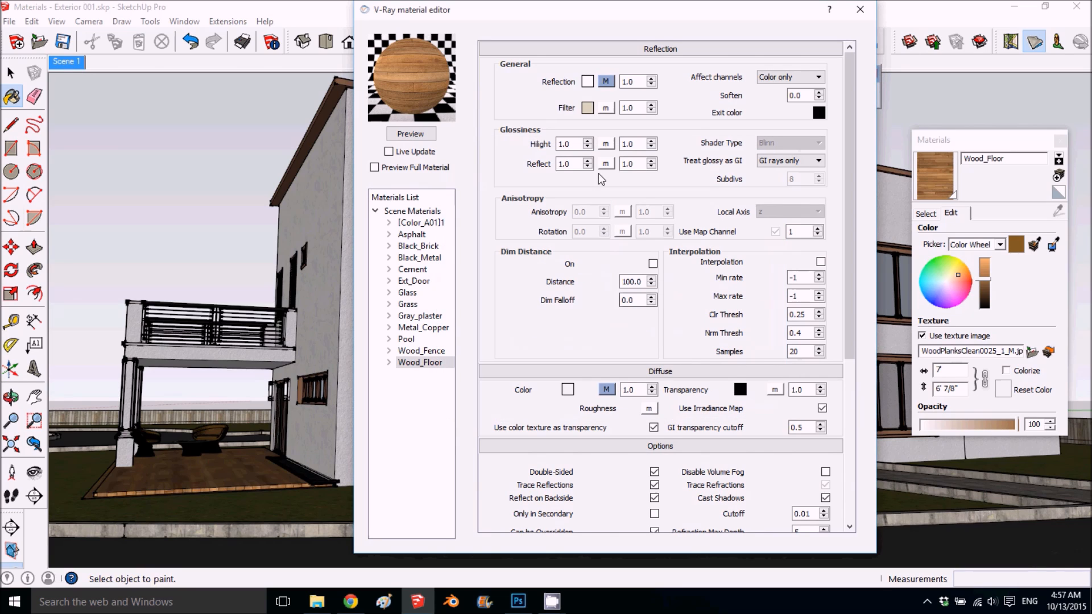
# - Set Wood_Floor's highlight and reflect glossiness to 0.65 with 25 subdivs, and refresh the preview
pyautogui.doubleClick(568, 144)
pyautogui.write('.')
pyautogui.doubleClick(567, 162)
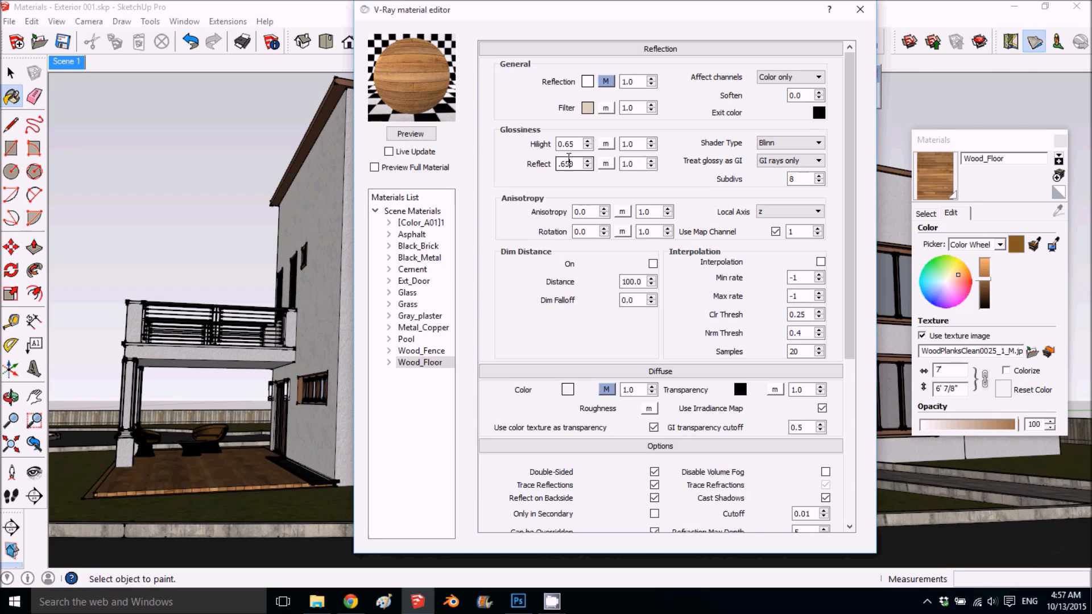
pyautogui.write('.65')
pyautogui.doubleClick(806, 179)
pyautogui.write('25')
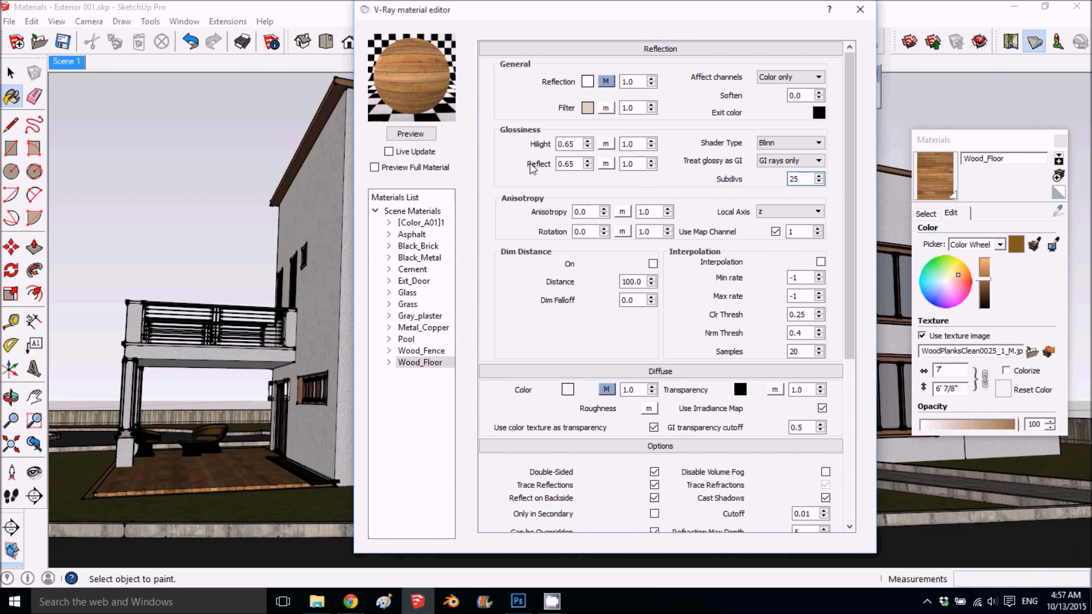
pyautogui.click(431, 136)
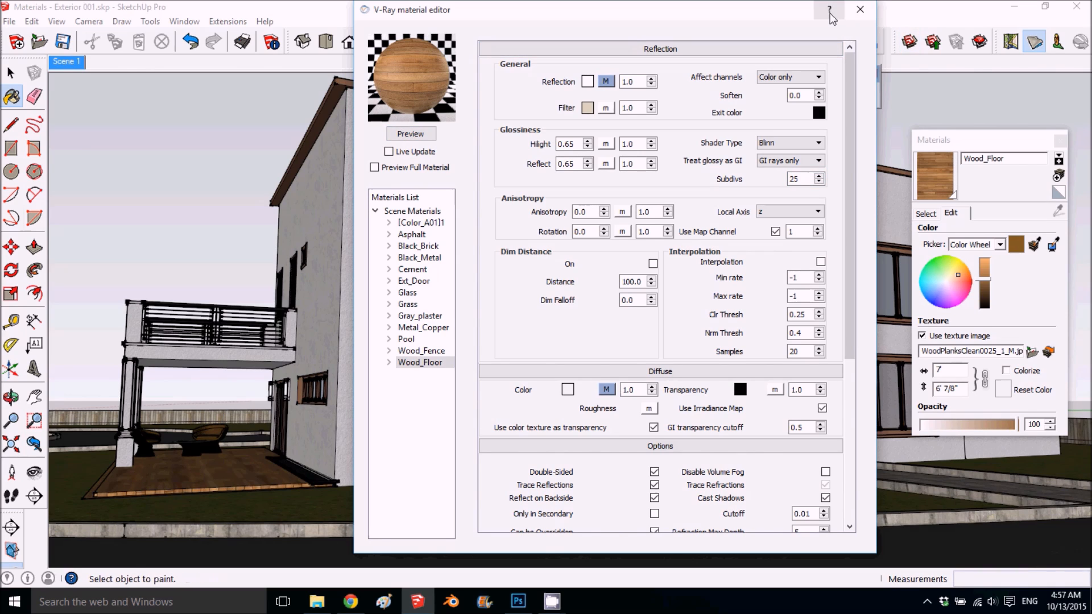
# - Close the material editor, render the scene and check the terrace area in the frame buffer
pyautogui.click(860, 10)
pyautogui.click(634, 95)
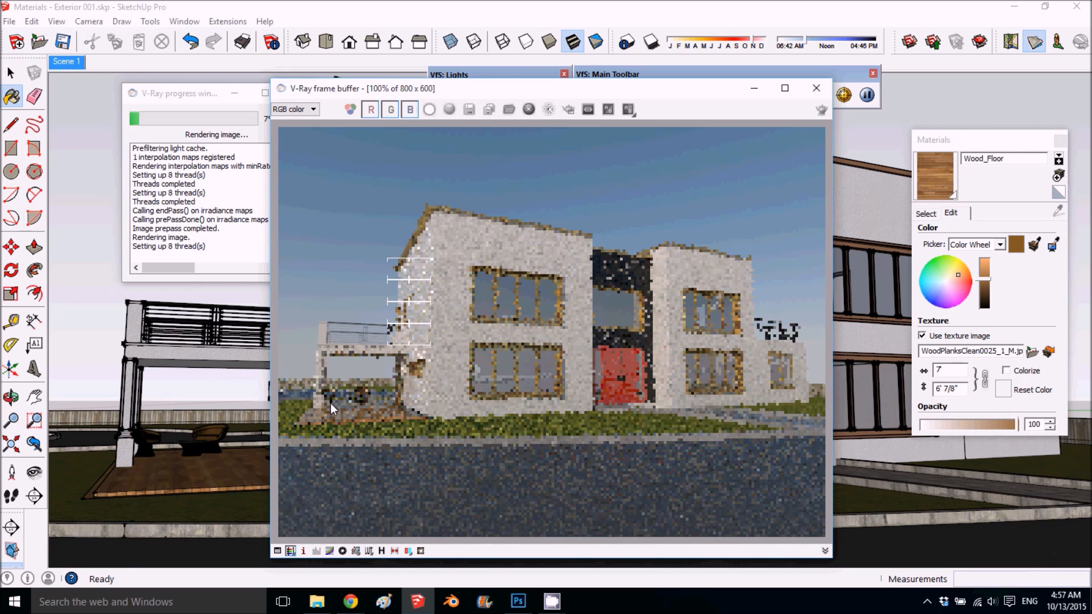
pyautogui.scroll(1, 330, 403)
pyautogui.scroll(1, 360, 380)
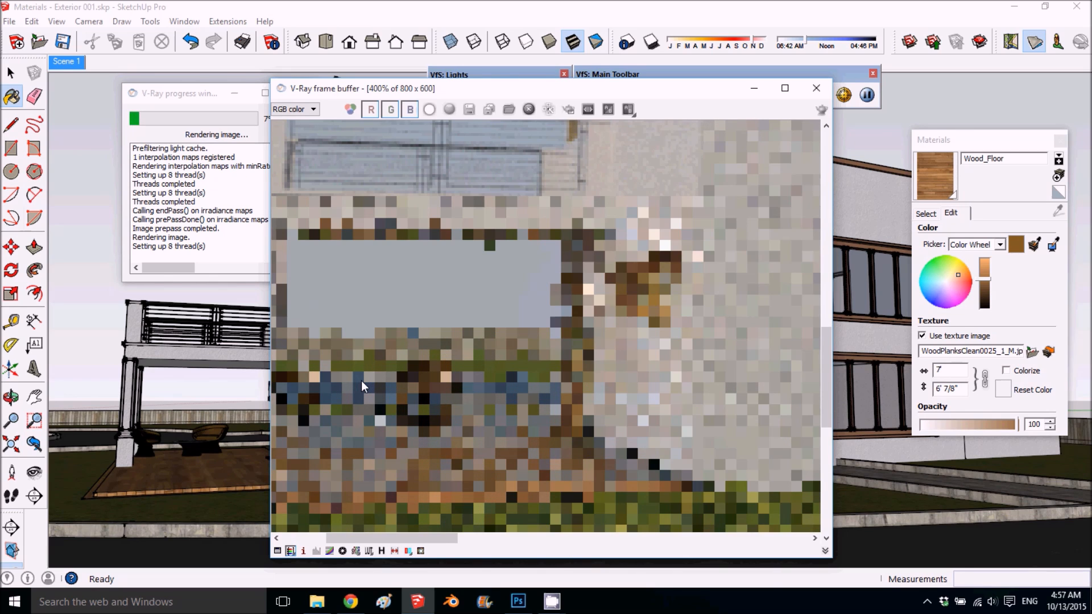
pyautogui.scroll(-1, 362, 380)
pyautogui.scroll(-1, 393, 360)
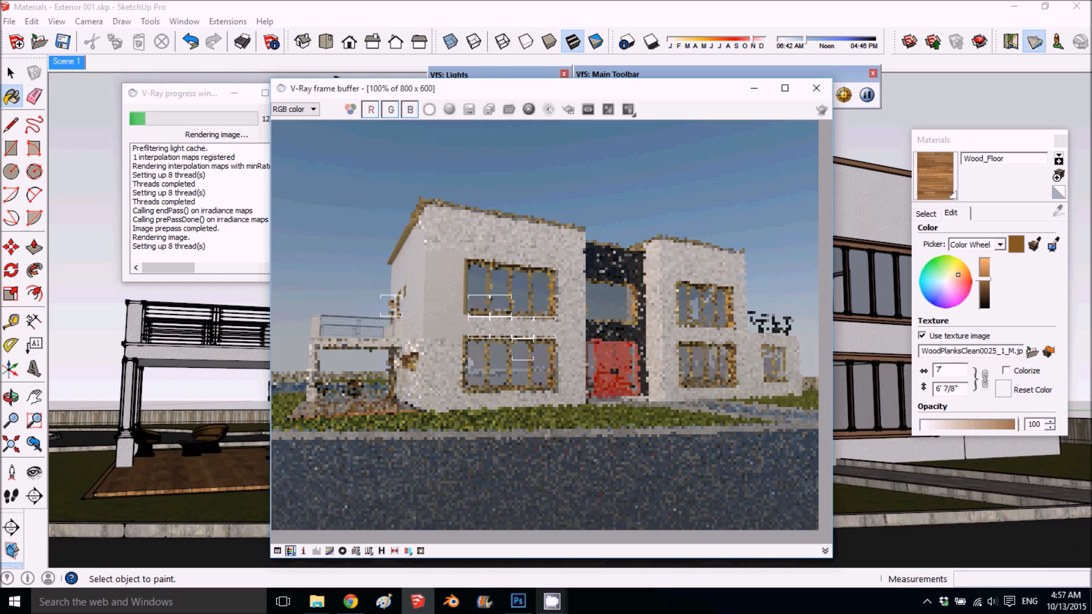
pyautogui.moveTo(551, 601)
pyautogui.click(502, 549)
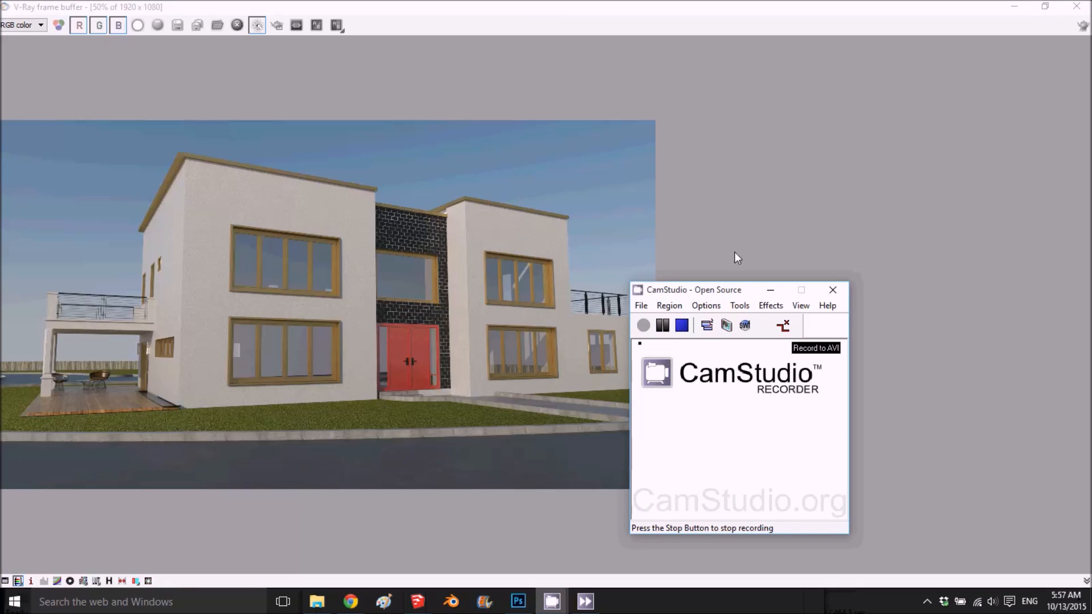
pyautogui.click(796, 132)
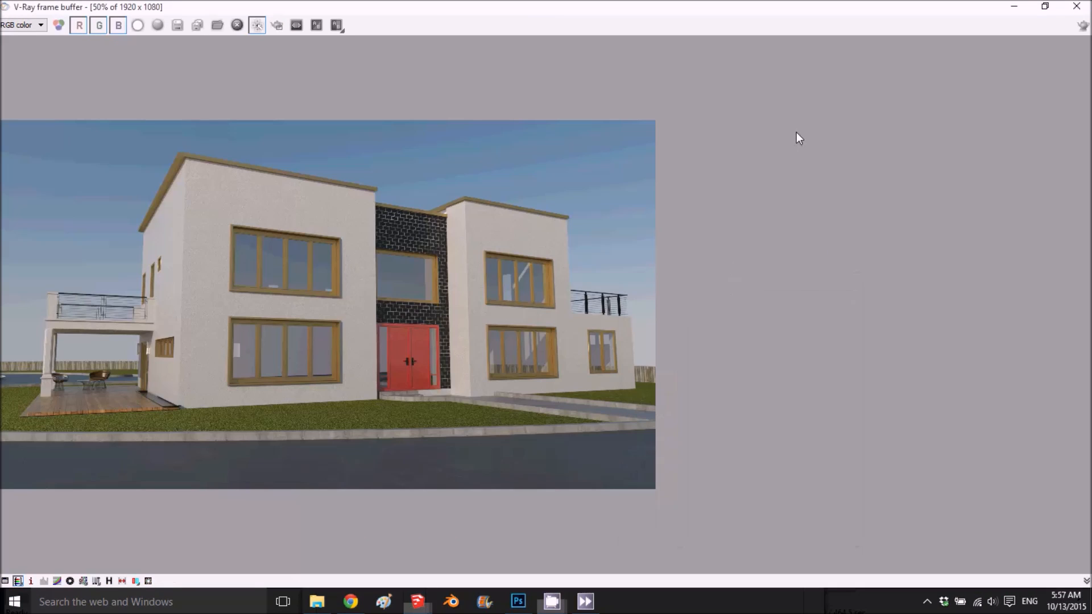
# - Examine the plaster wall, ground-floor window, grass, wood deck and terrace chairs up close in the finished render
pyautogui.doubleClick(392, 338)
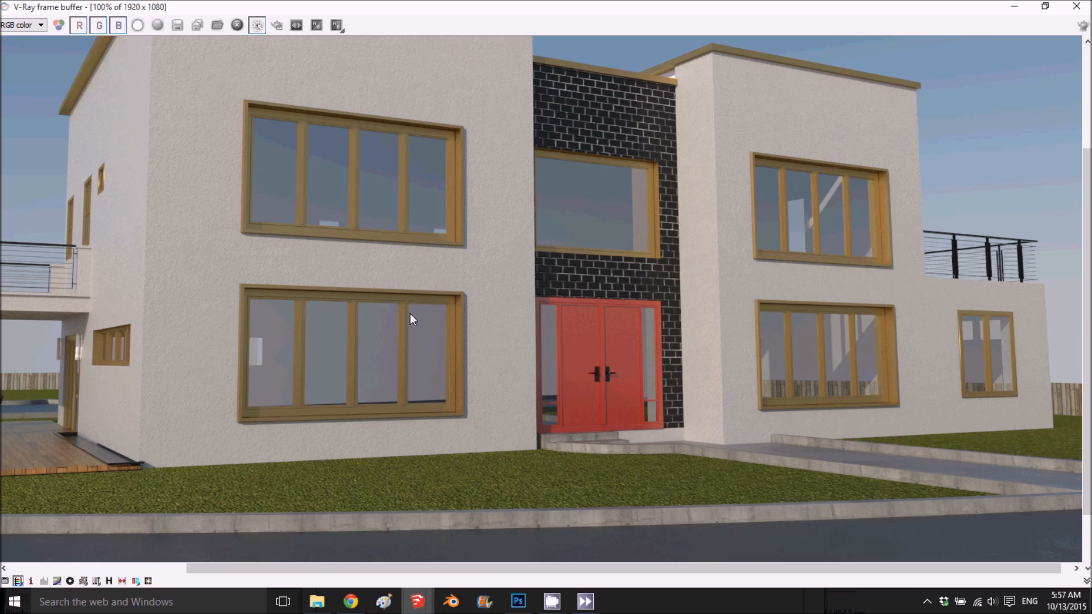
pyautogui.scroll(1, 156, 445)
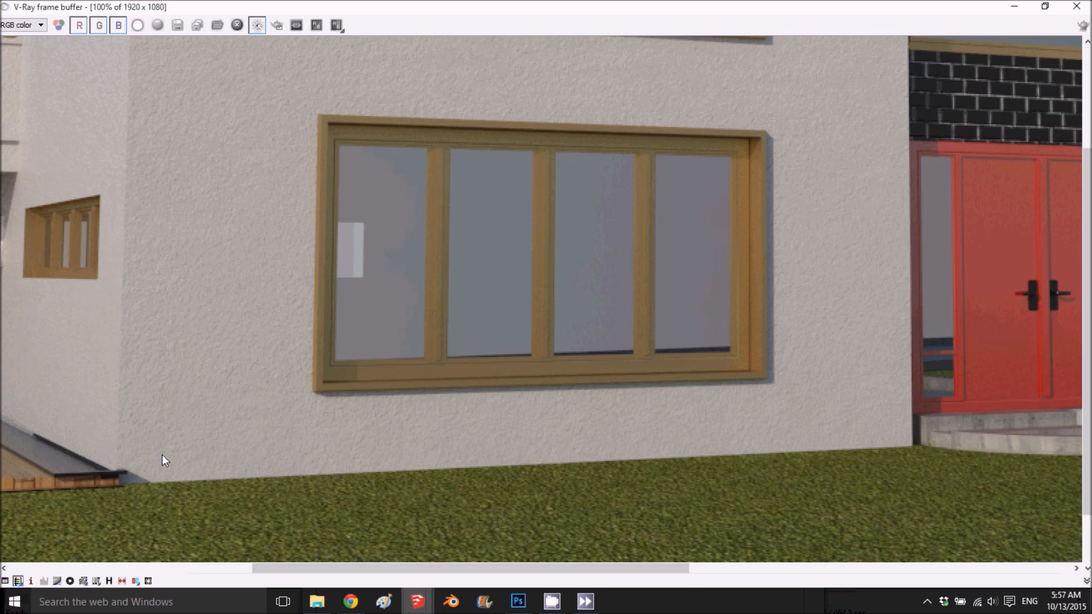
pyautogui.scroll(1, 303, 512)
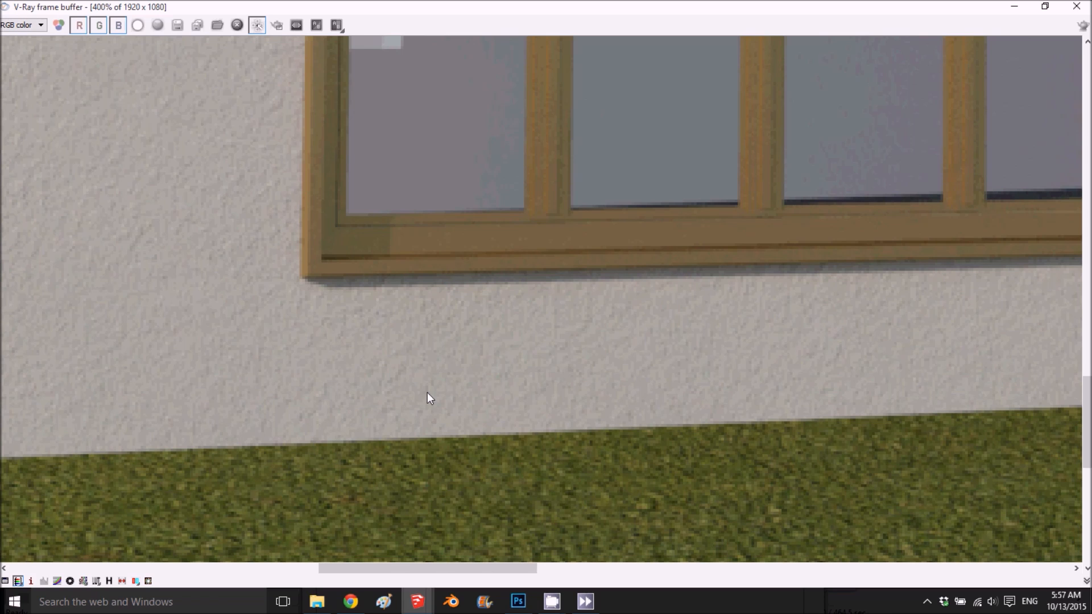
pyautogui.scroll(-1, 428, 396)
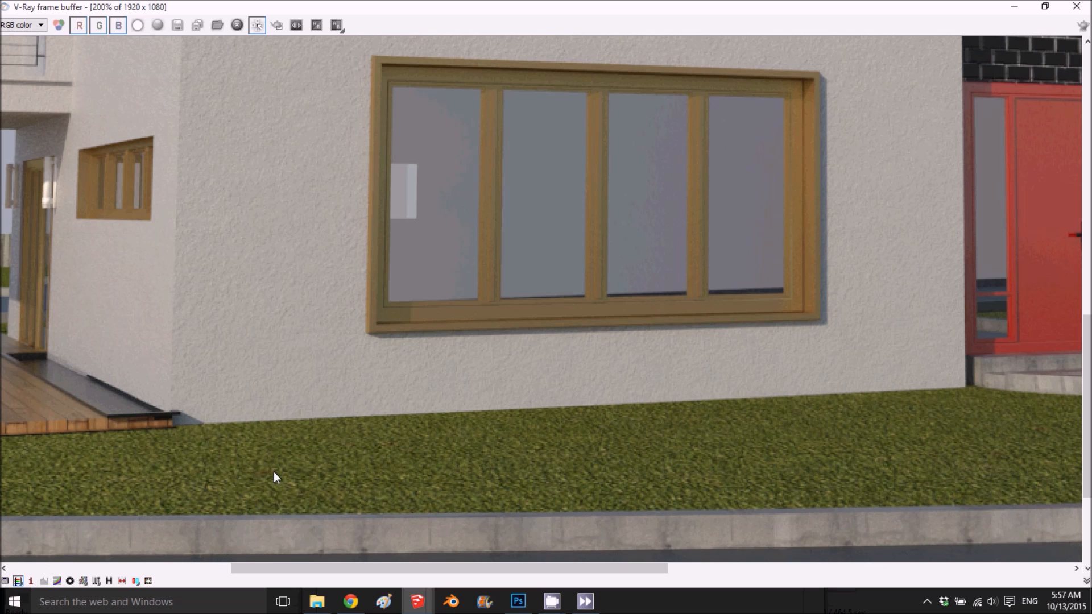
pyautogui.moveTo(360, 572); pyautogui.dragTo(76, 569)
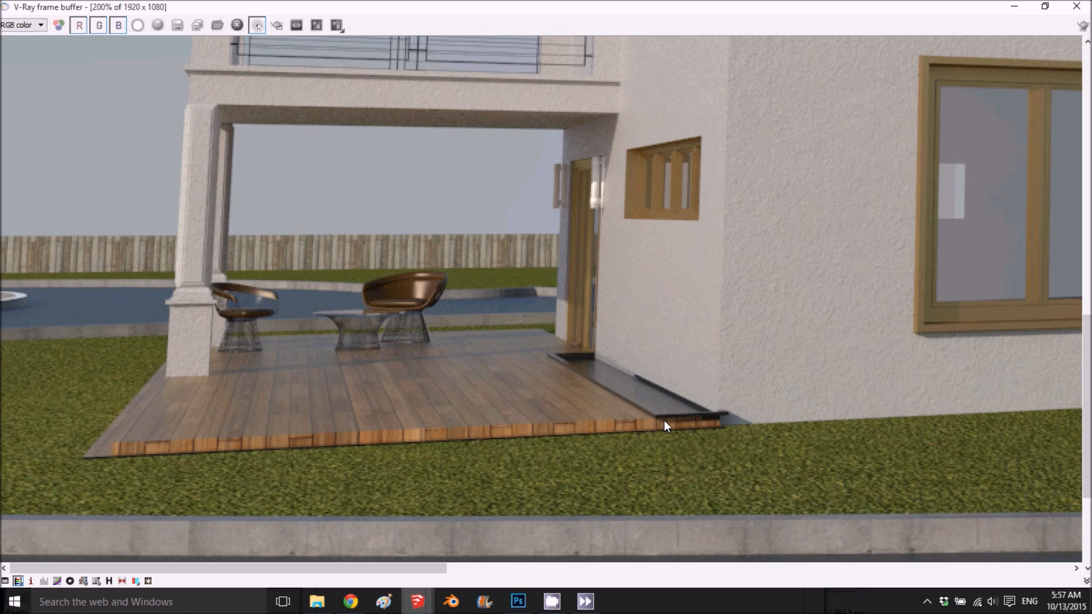
pyautogui.scroll(1, 664, 421)
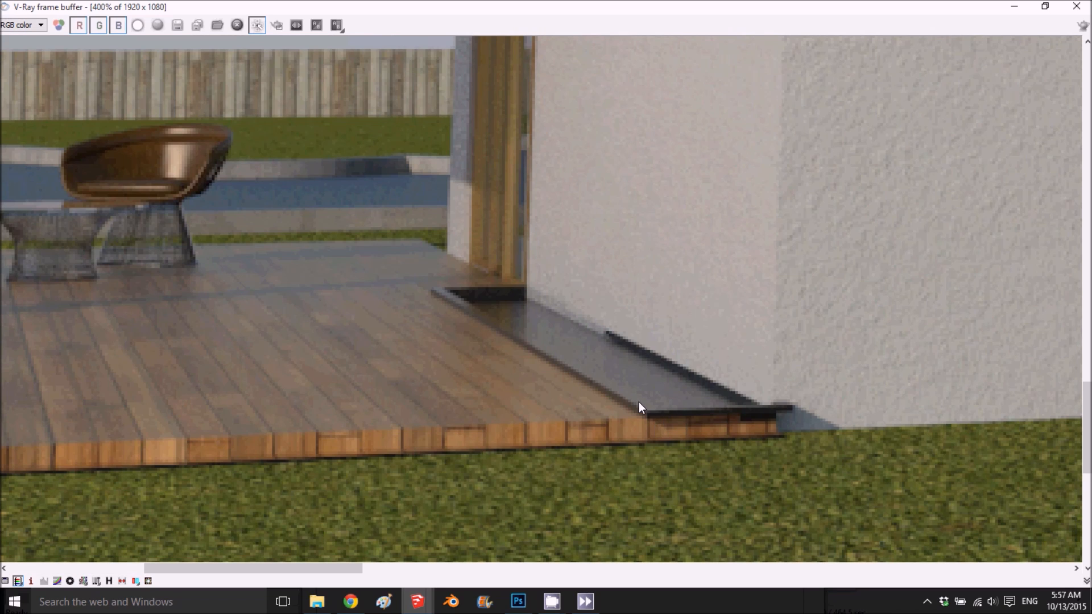
pyautogui.scroll(-1, 279, 339)
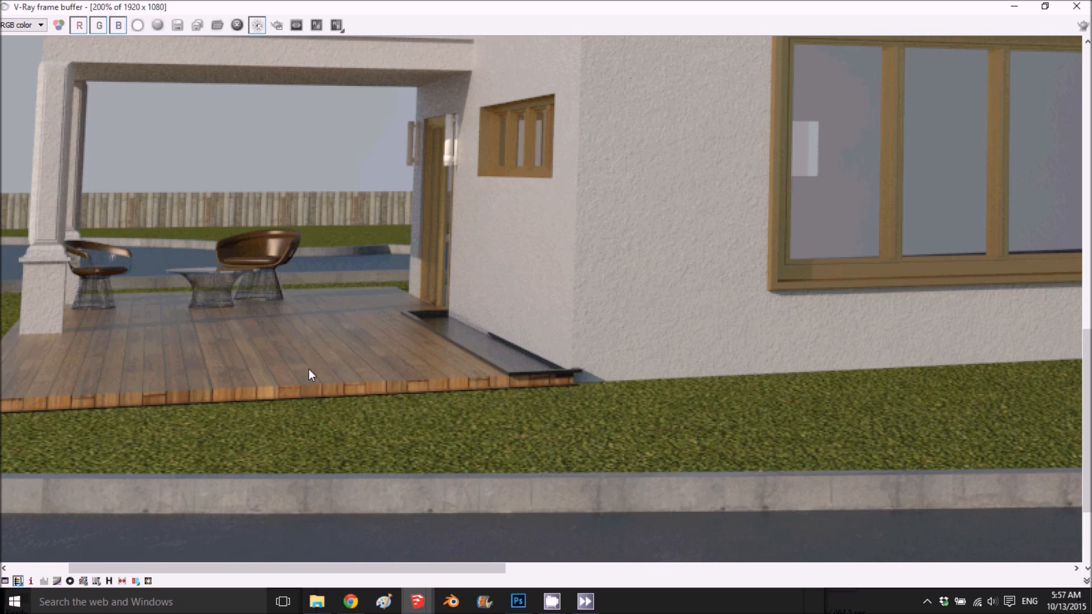
pyautogui.scroll(1, 245, 302)
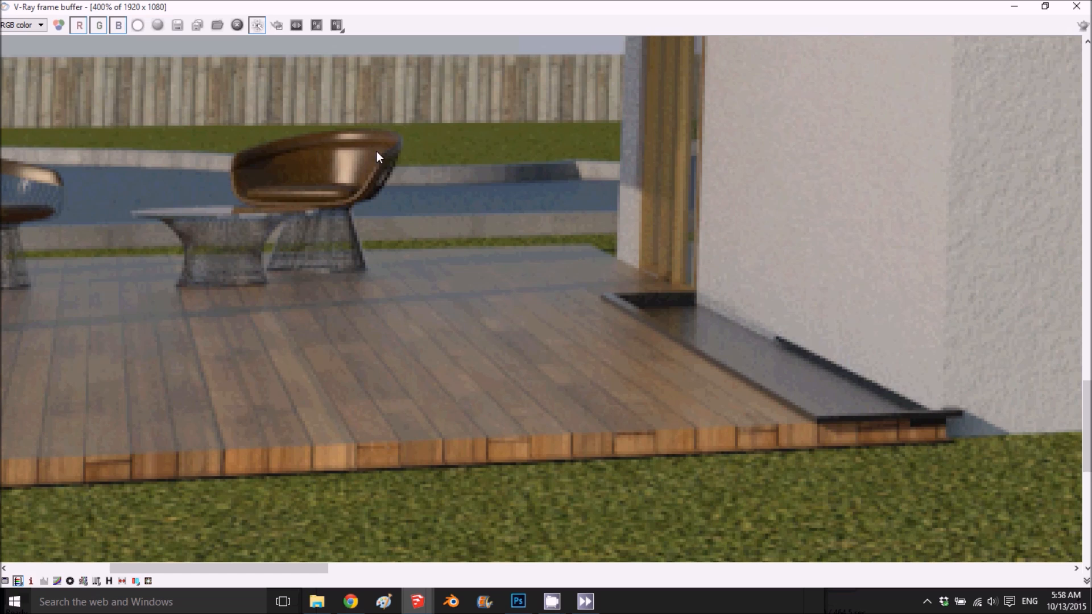
pyautogui.scroll(-2, 391, 363)
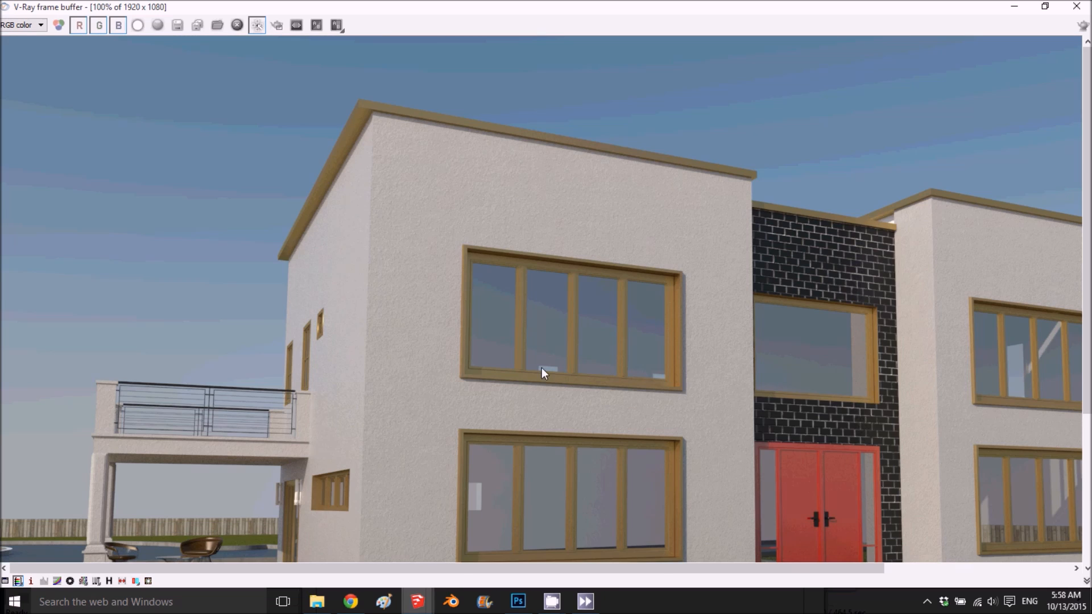
# - Examine the upper windows, side wall, balcony railing, brick entrance and overall facade in the finished render
pyautogui.scroll(1, 543, 372)
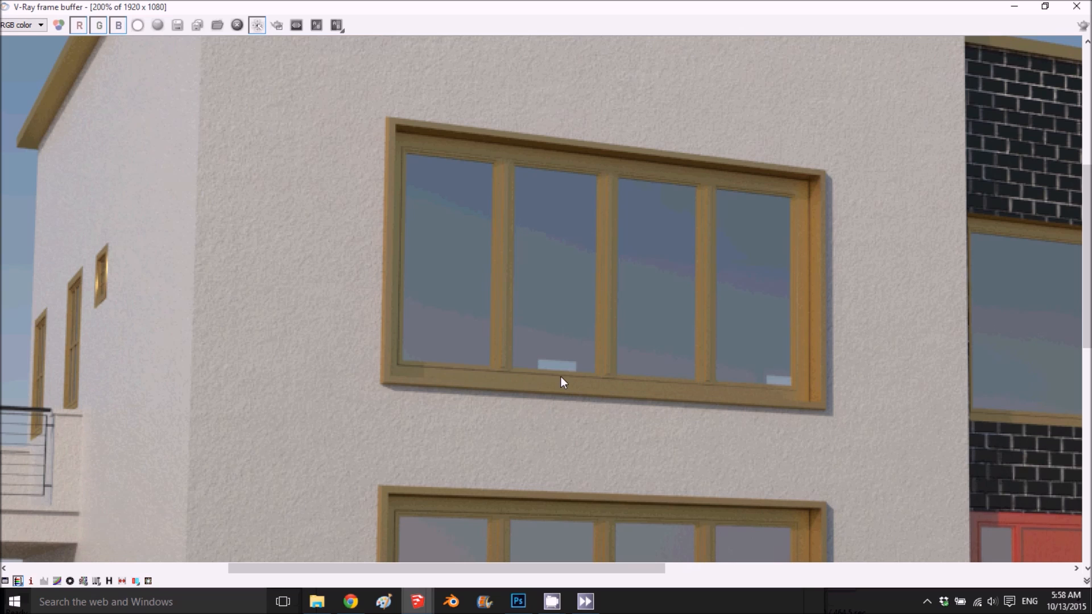
pyautogui.scroll(-1, 561, 376)
pyautogui.scroll(-1, 575, 364)
pyautogui.scroll(3, 355, 184)
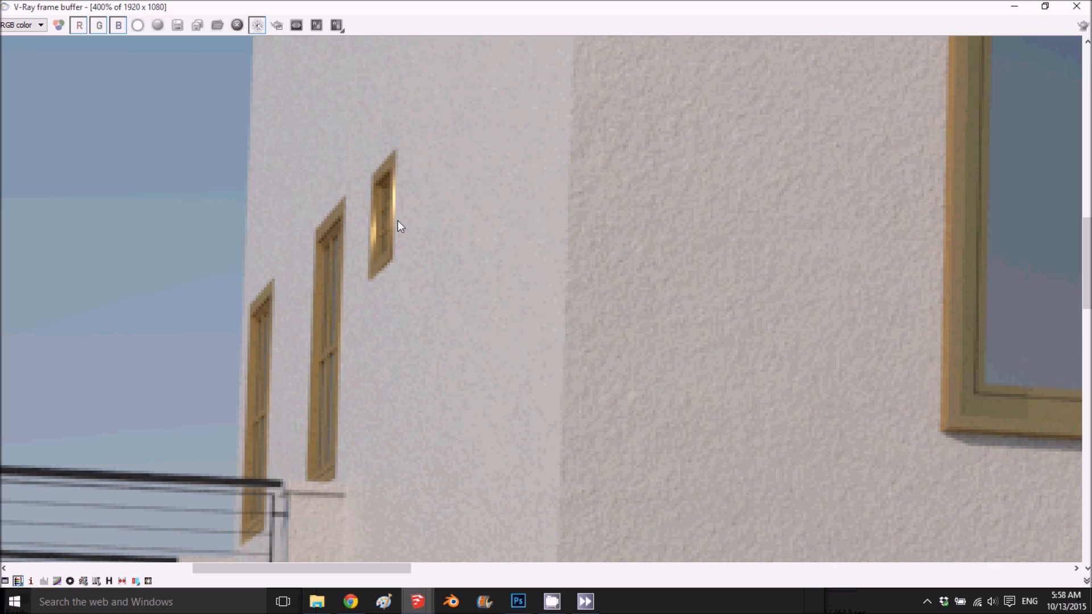
pyautogui.scroll(-1, 379, 236)
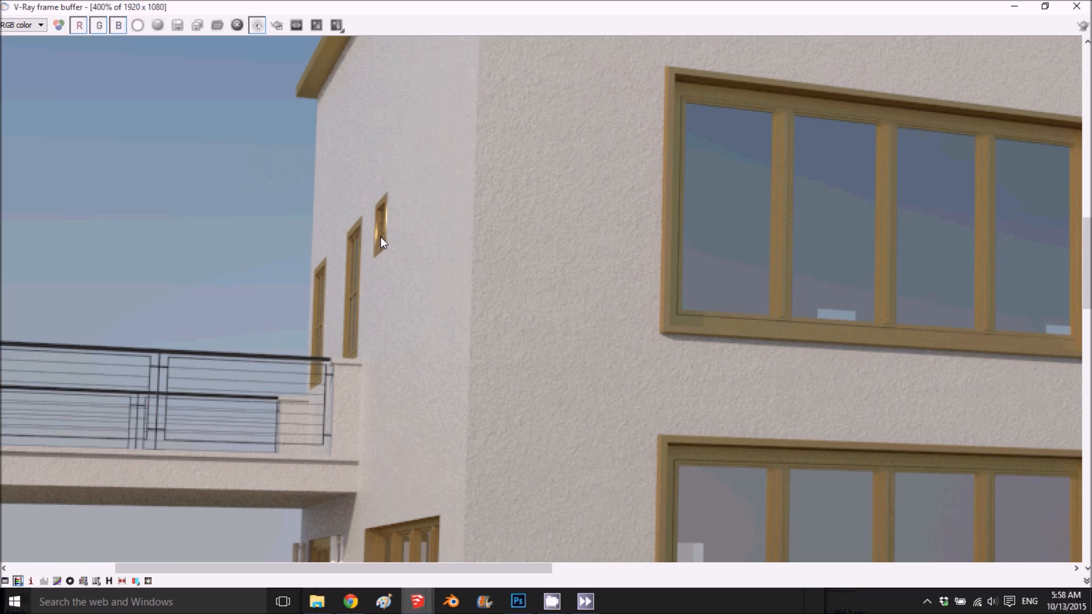
pyautogui.scroll(-1, 481, 151)
pyautogui.scroll(-1, 481, 152)
pyautogui.scroll(1, 531, 203)
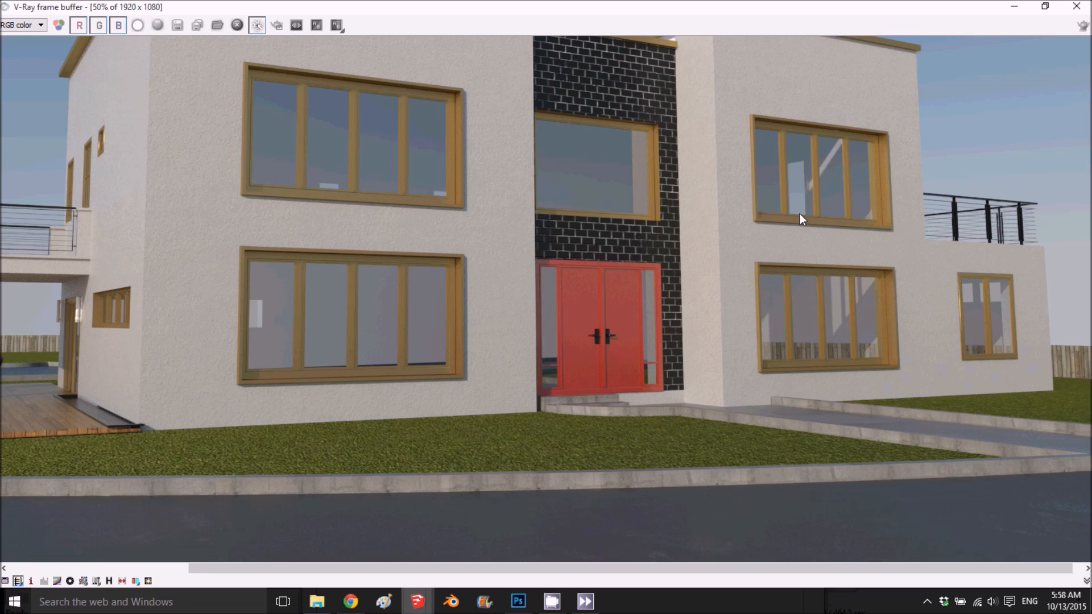
pyautogui.scroll(-1, 803, 236)
pyautogui.scroll(1, 534, 289)
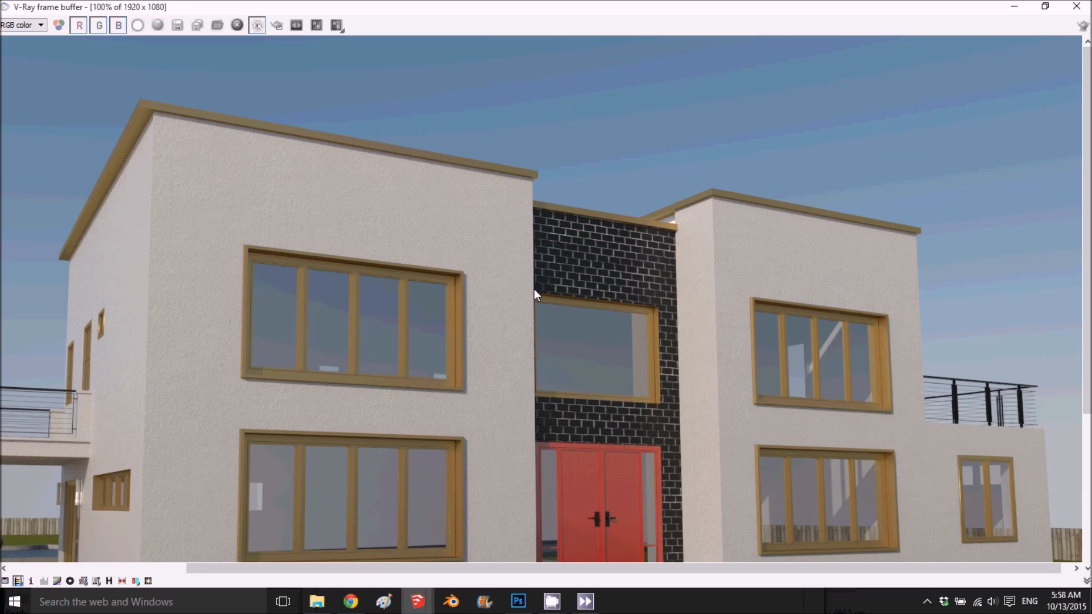
pyautogui.scroll(-1, 746, 250)
pyautogui.scroll(1, 446, 390)
pyautogui.scroll(-1, 448, 392)
pyautogui.moveTo(448, 392); pyautogui.dragTo(391, 291, button='middle')
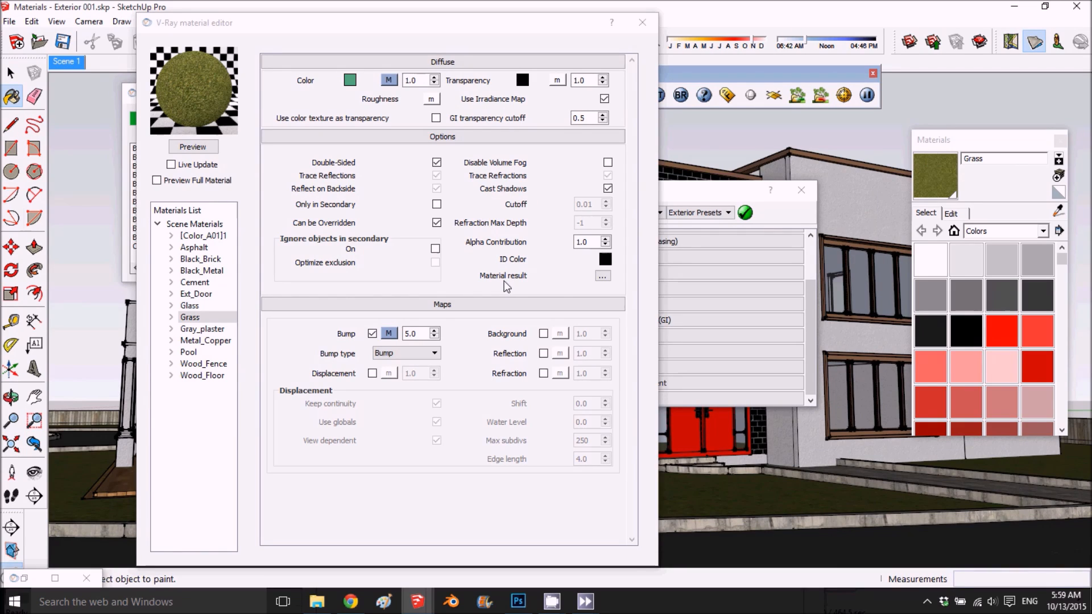
# - Add a reflection layer to the Grass material and set its reflection filter to pale green, RGB 189, 203, 170
pyautogui.rightClick(201, 318)
pyautogui.moveTo(285, 330)
pyautogui.click(402, 344)
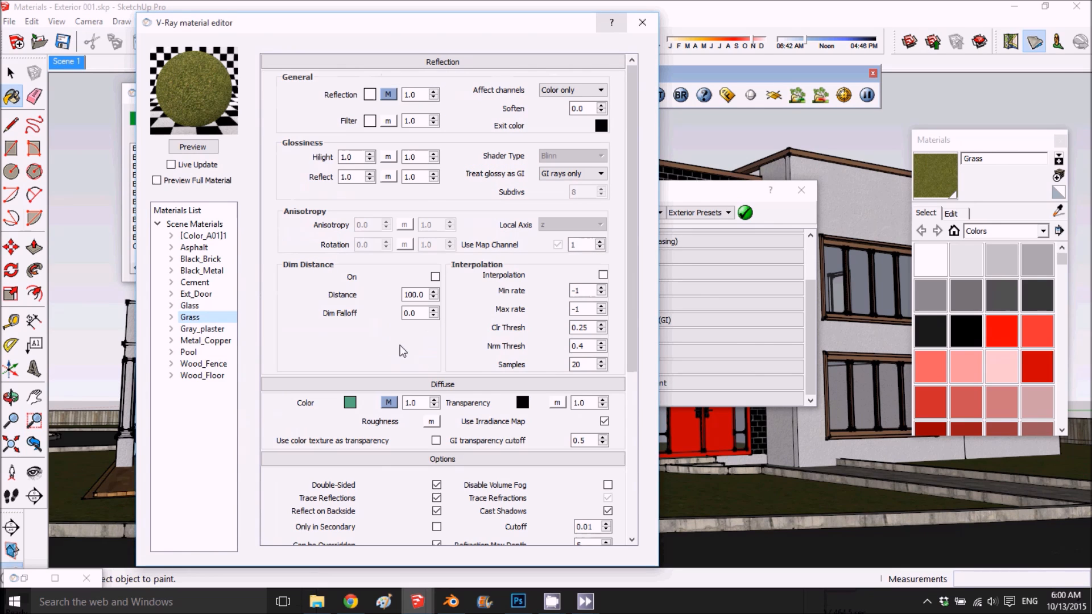
pyautogui.click(369, 118)
pyautogui.moveTo(506, 271); pyautogui.dragTo(506, 305)
pyautogui.moveTo(549, 240); pyautogui.dragTo(550, 224)
pyautogui.click(479, 405)
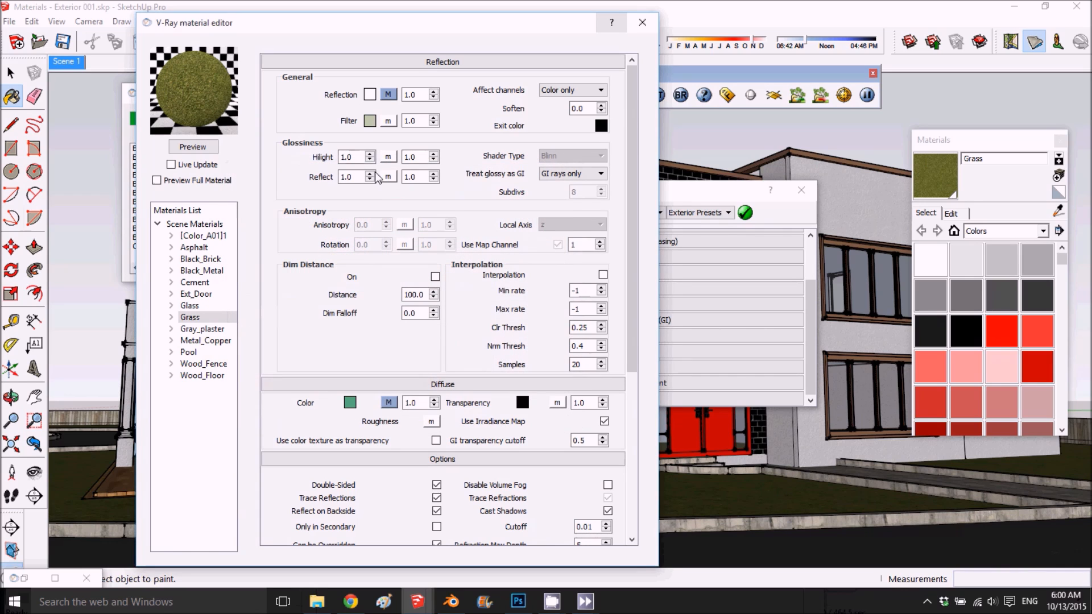
# - Set Grass's highlight and reflect glossiness to 0.35 with 25 subdivs
pyautogui.doubleClick(348, 157)
pyautogui.write('.35')
pyautogui.moveTo(353, 177); pyautogui.dragTo(336, 180)
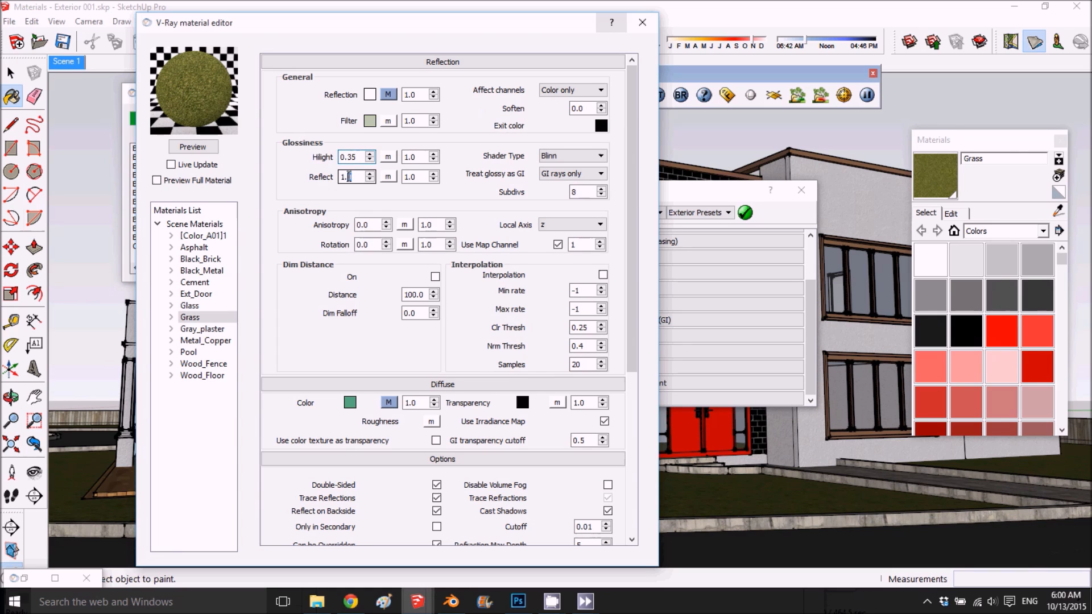
pyautogui.write('.35')
pyautogui.doubleClick(575, 192)
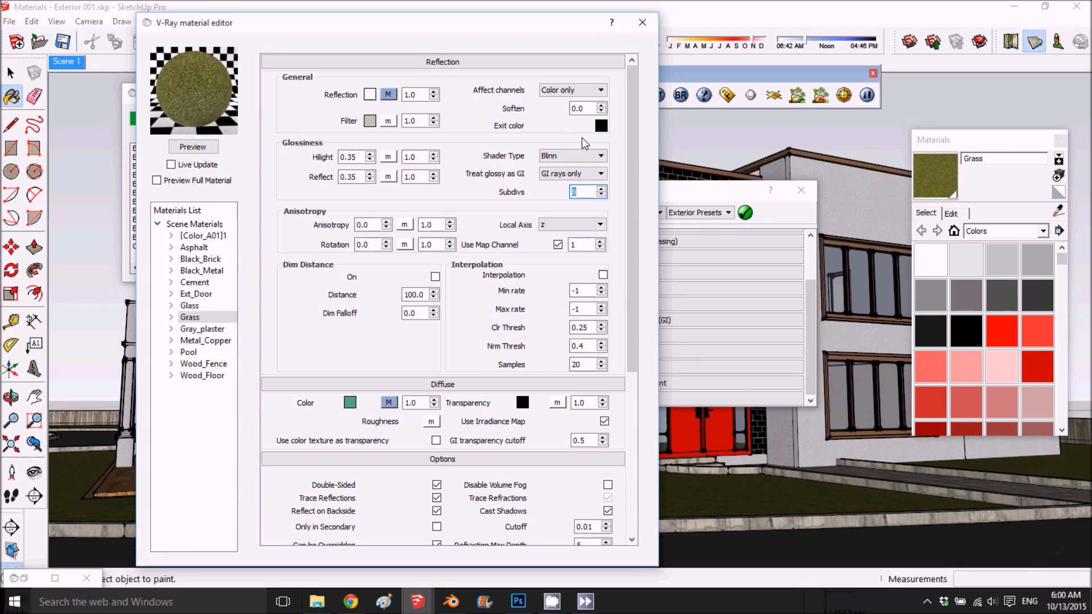
pyautogui.write('25')
# - Darken Grass's reflection filter to RGB 117, 125, 105, refresh the preview and close the material editor
pyautogui.click(370, 121)
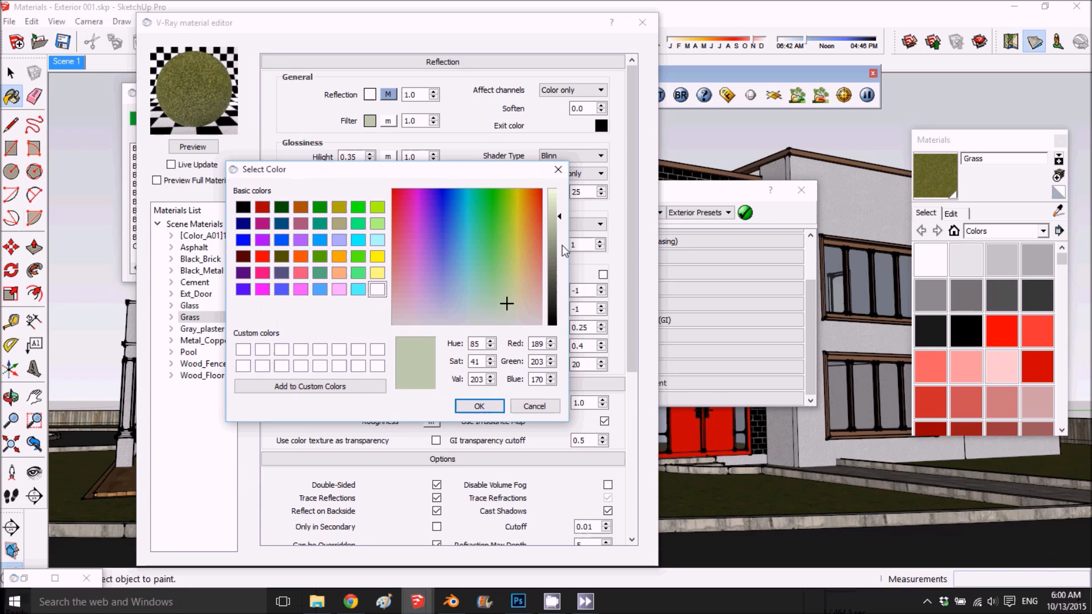
pyautogui.click(551, 258)
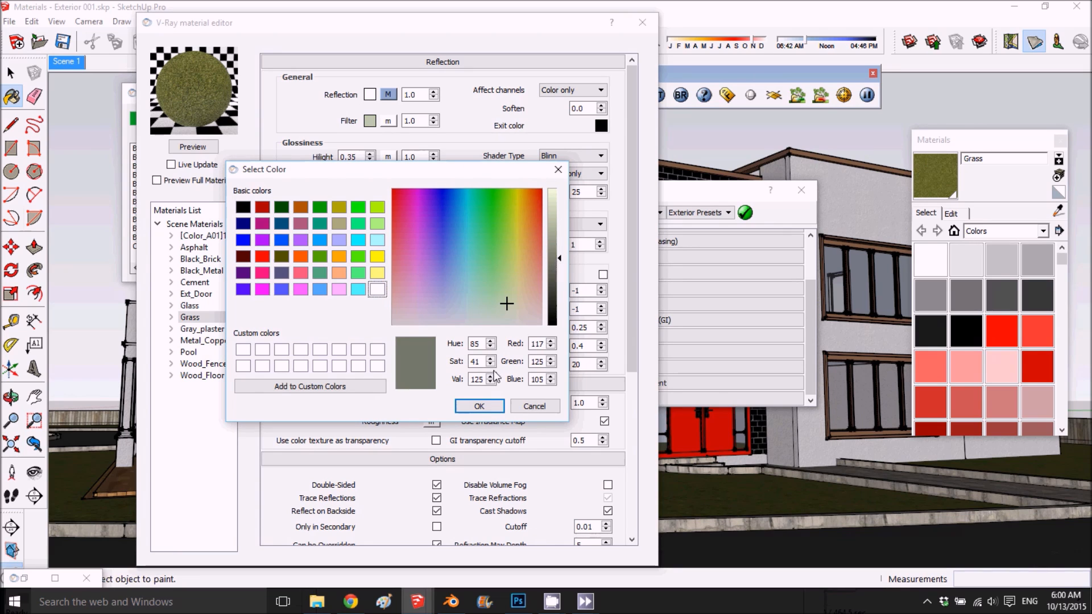
pyautogui.click(480, 406)
pyautogui.click(193, 147)
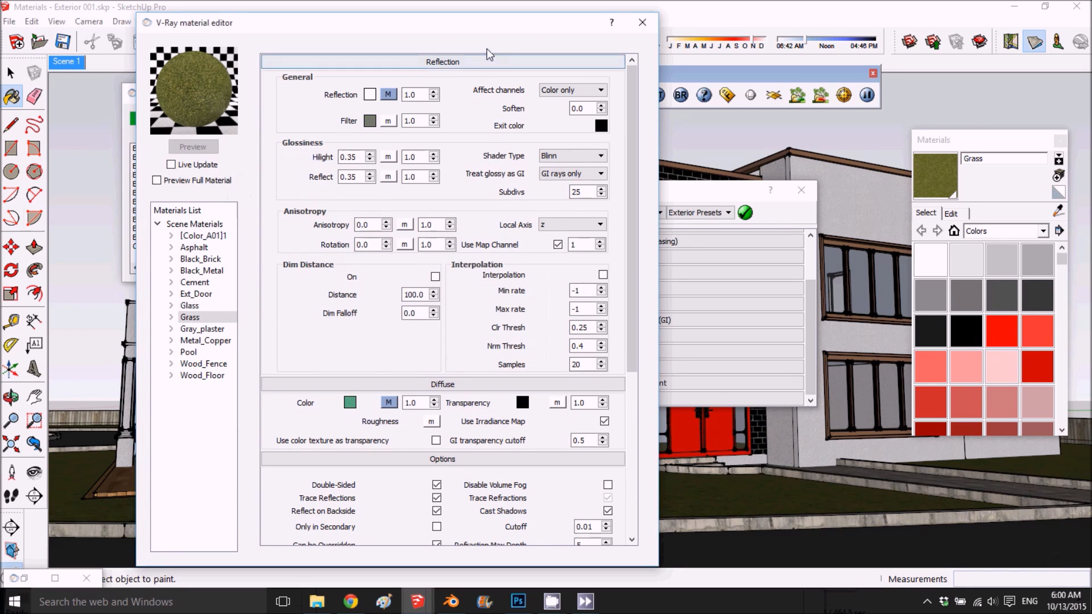
pyautogui.click(640, 23)
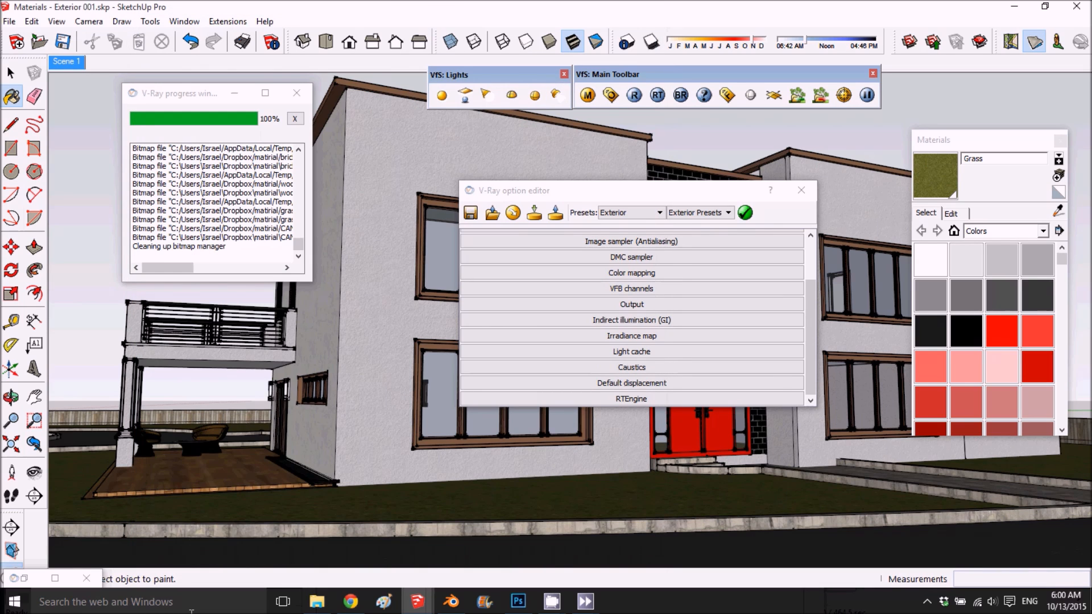
# - Review the reflection settings of Wood_Floor, [Color_A01]1 and Asphalt, and check the road in the rendered frame buffer
pyautogui.click(1057, 210)
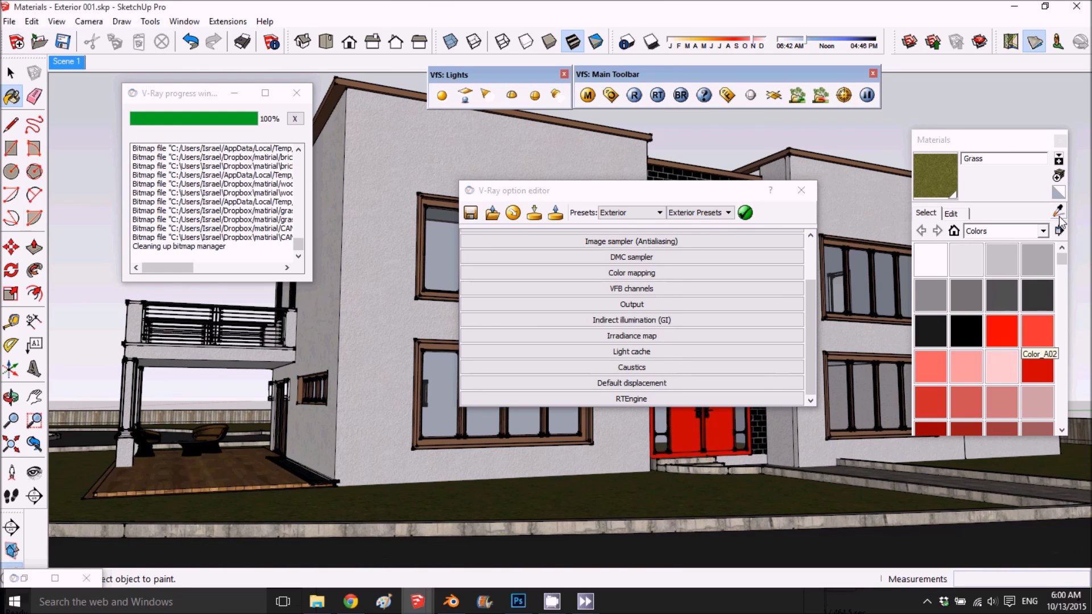
pyautogui.click(214, 469)
pyautogui.click(588, 95)
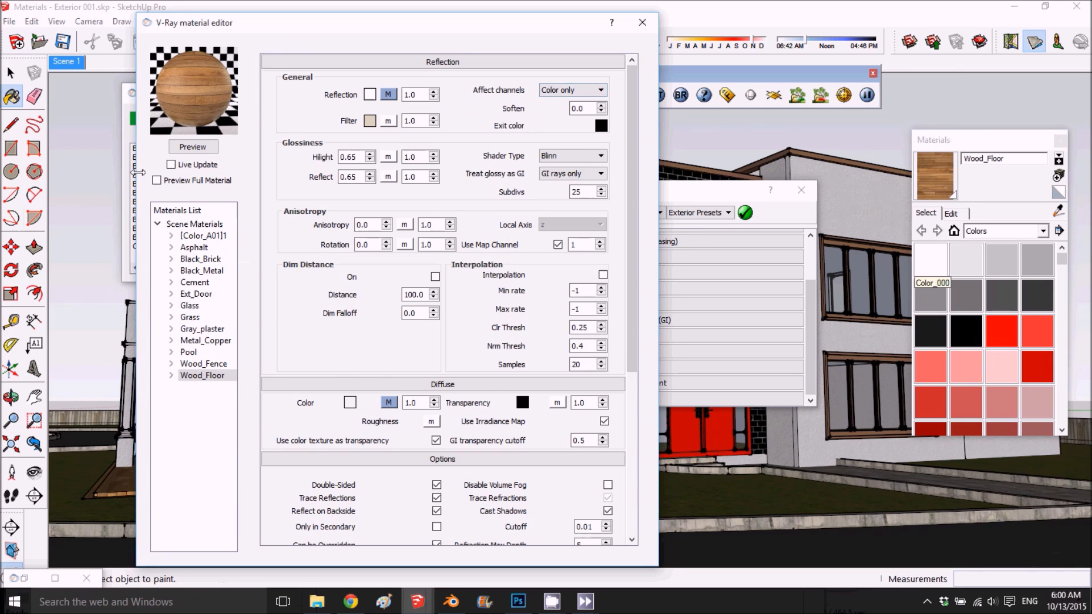
pyautogui.click(196, 236)
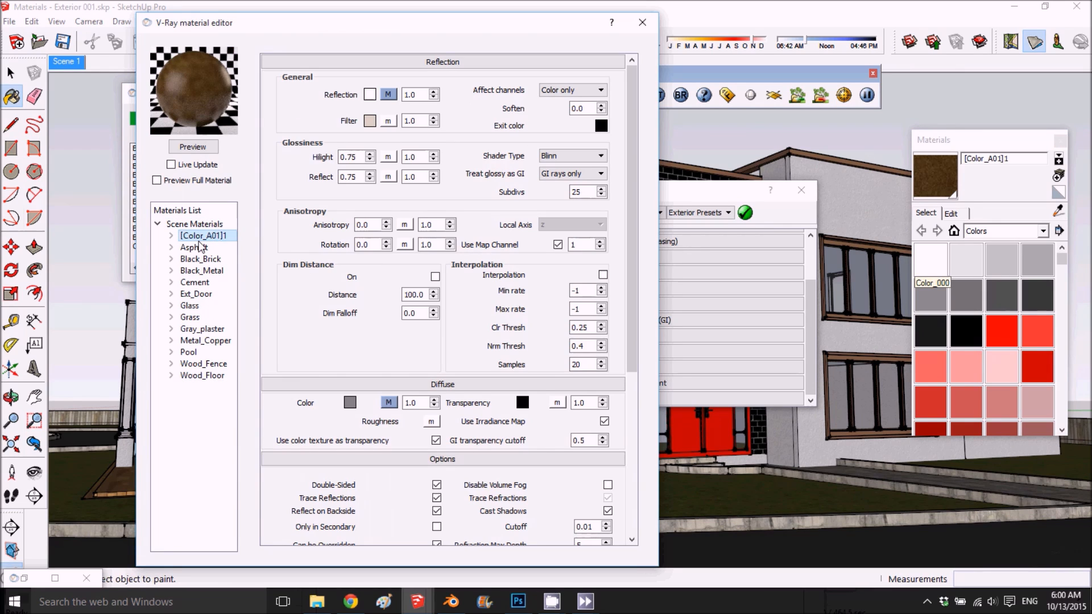
pyautogui.click(194, 248)
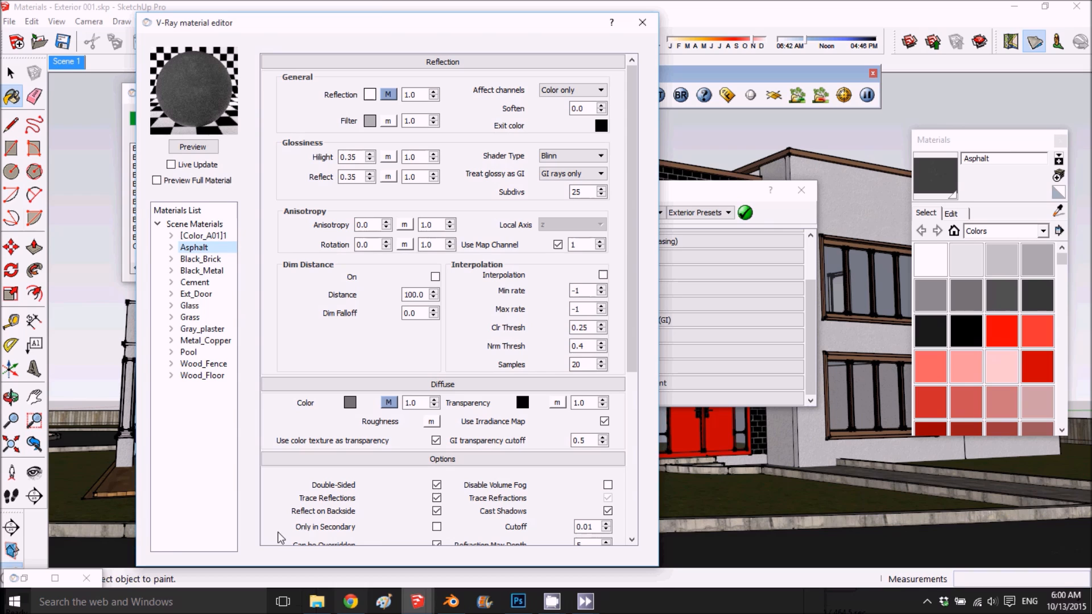
pyautogui.click(726, 93)
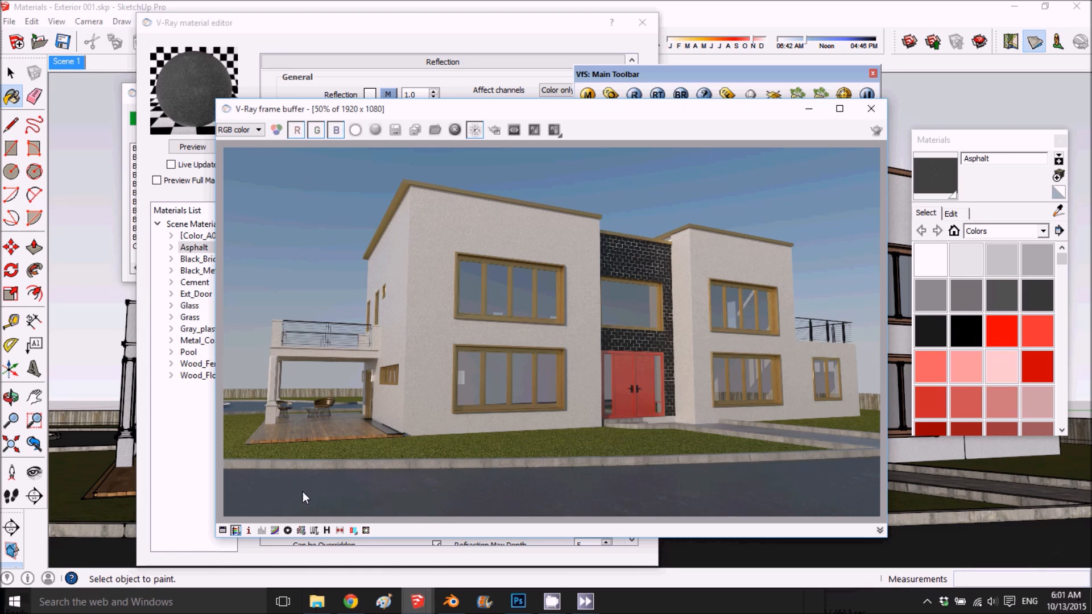
pyautogui.click(868, 109)
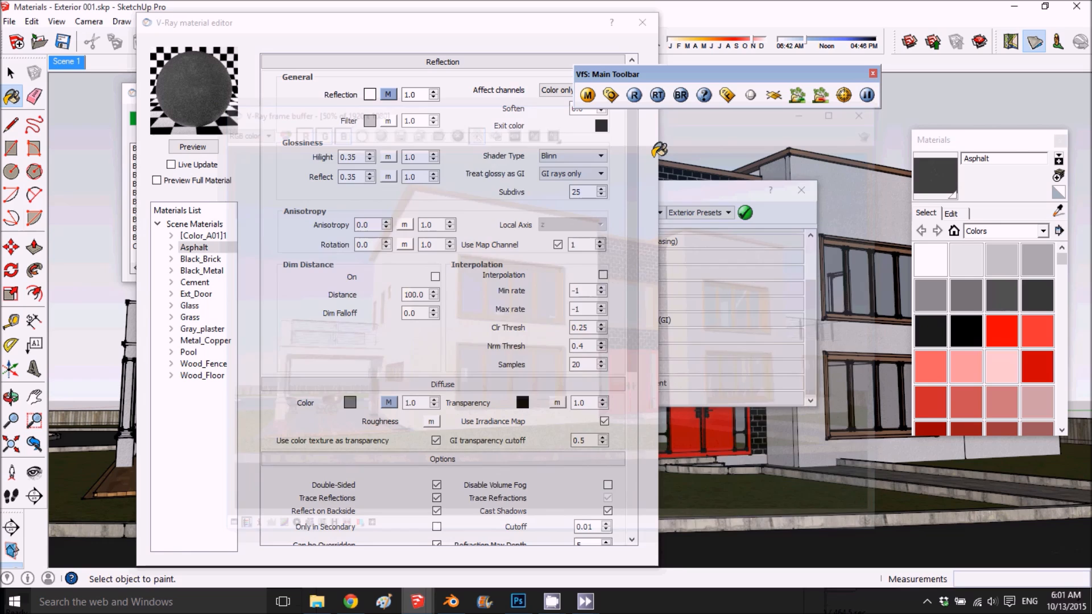
# - Darken Asphalt's reflection filter to grey RGB 88, 88, 88, set highlight glossiness to 0.25 and refresh the preview
pyautogui.click(370, 121)
pyautogui.click(554, 262)
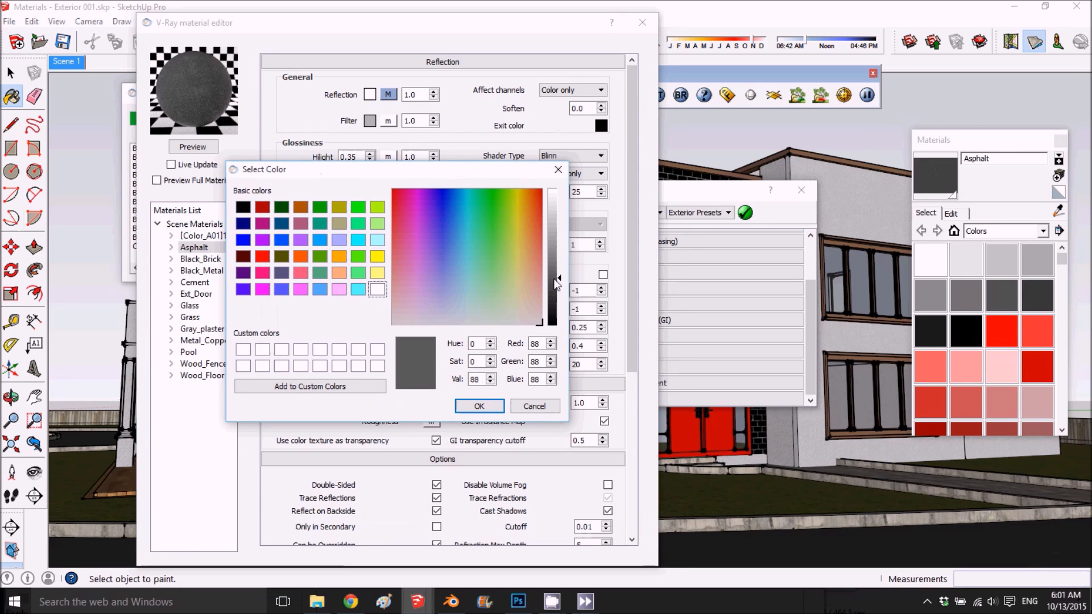
pyautogui.click(472, 405)
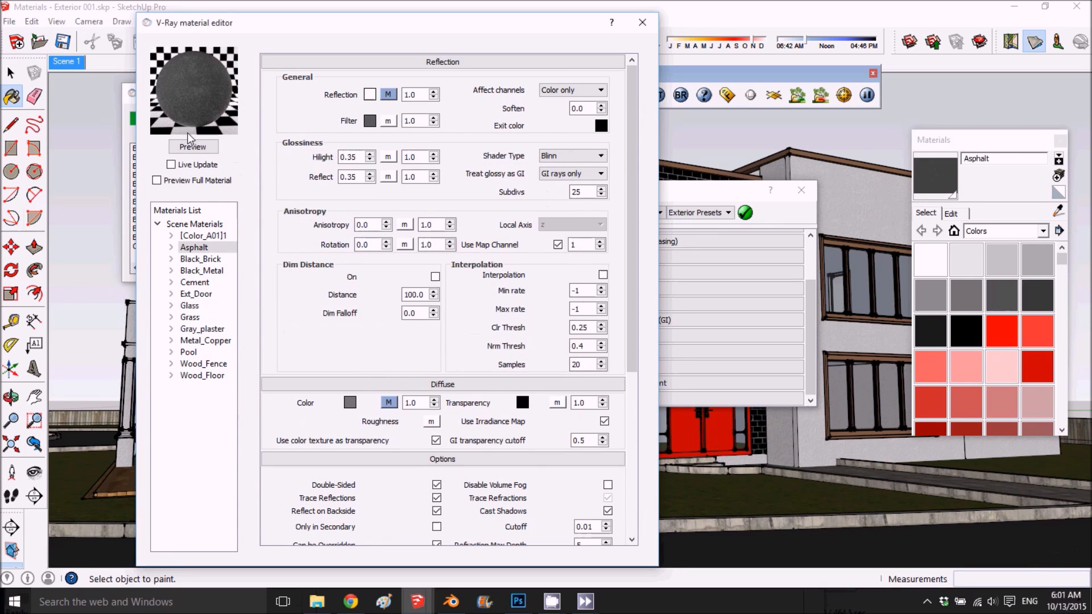
pyautogui.click(192, 146)
pyautogui.click(348, 157)
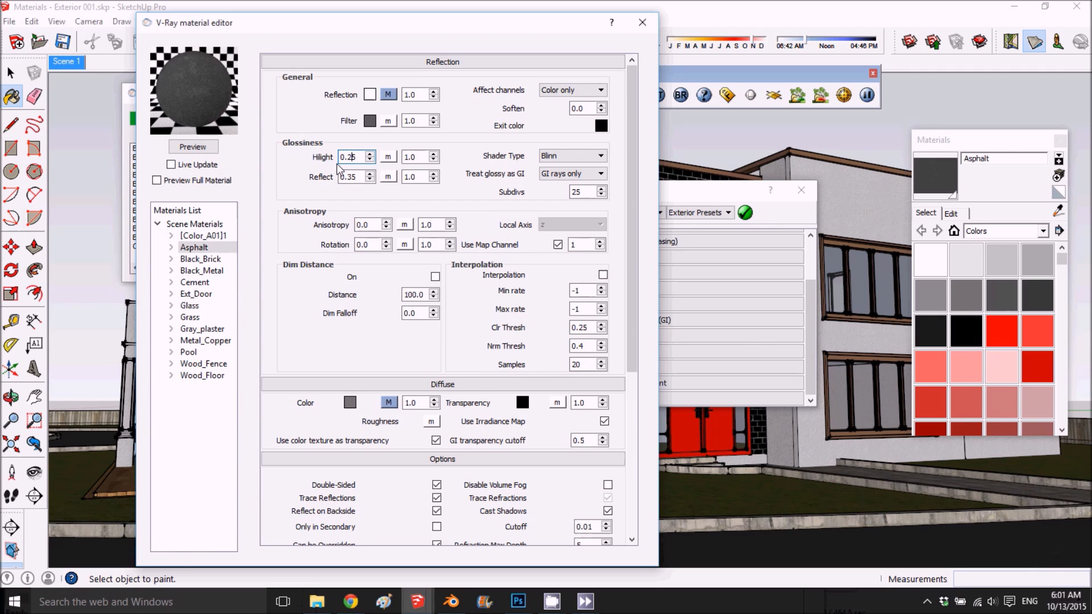
pyautogui.click(192, 146)
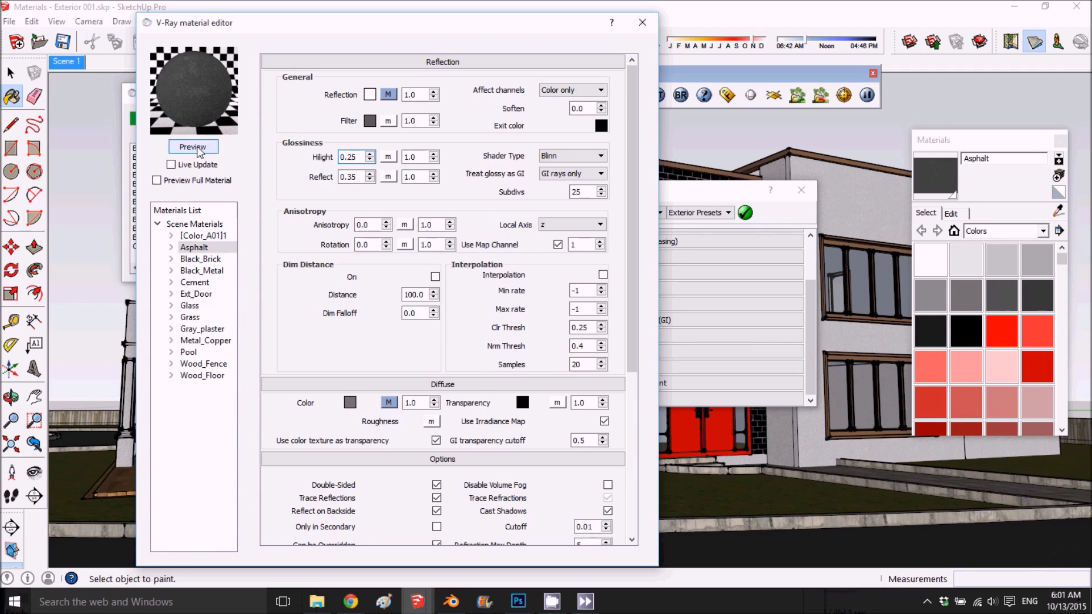
# - Select the Black_Brick material and examine the brick wall above and around the entrance door up close in the render
pyautogui.click(212, 258)
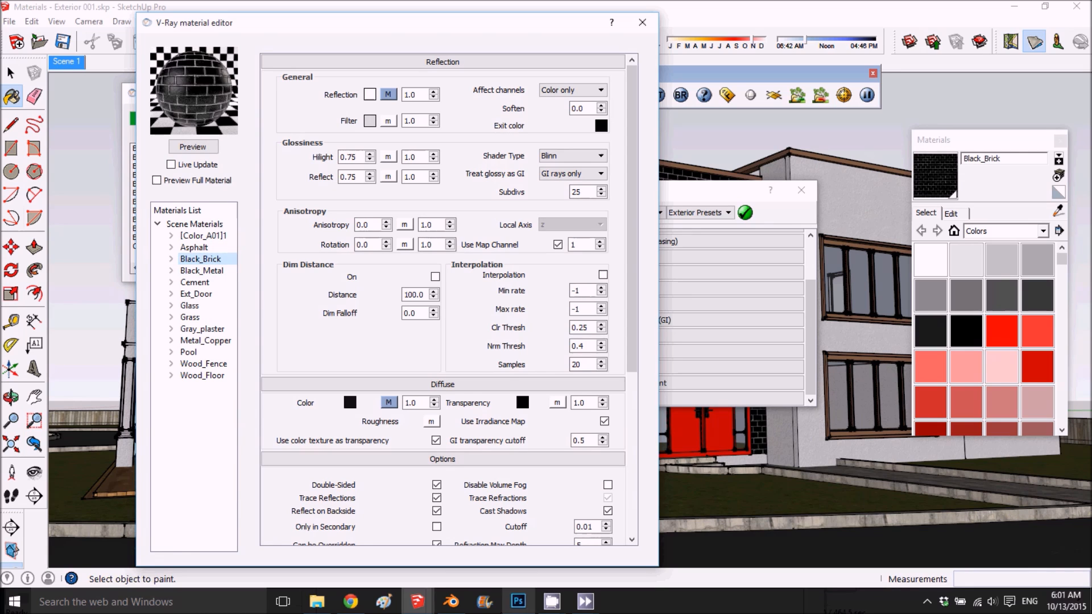
pyautogui.click(723, 95)
pyautogui.scroll(3, 646, 275)
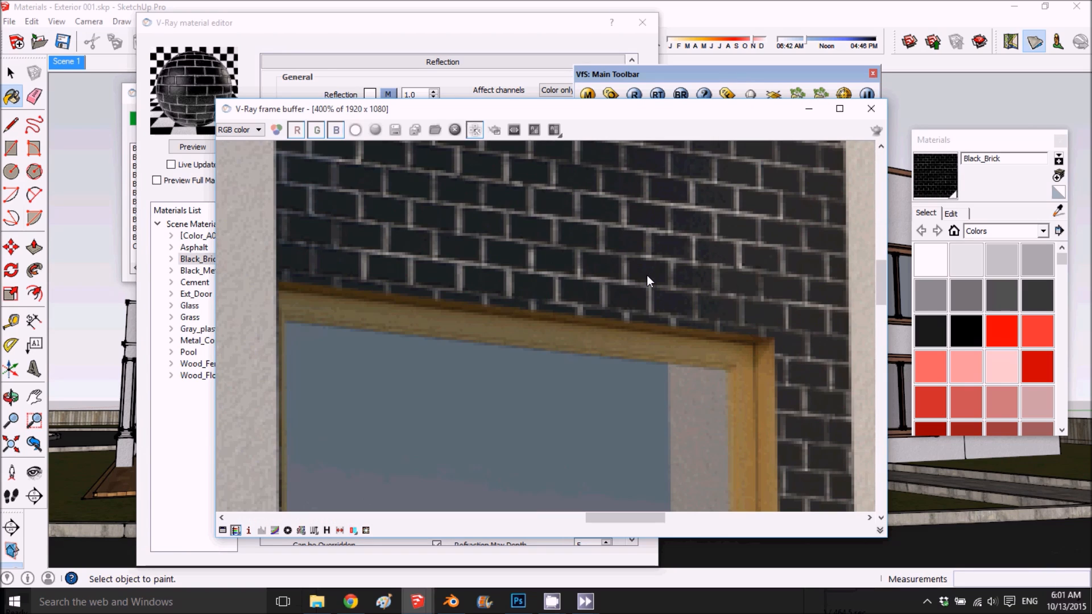
pyautogui.scroll(-3, 584, 334)
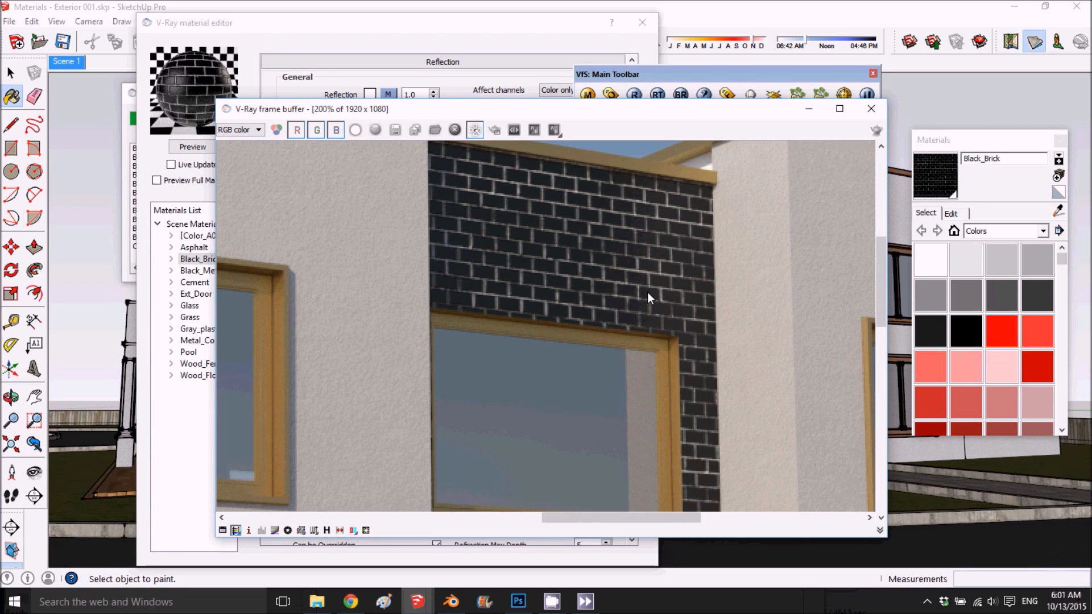
pyautogui.scroll(3, 696, 259)
pyautogui.scroll(-1, 696, 264)
pyautogui.scroll(-2, 640, 296)
pyautogui.scroll(3, 667, 466)
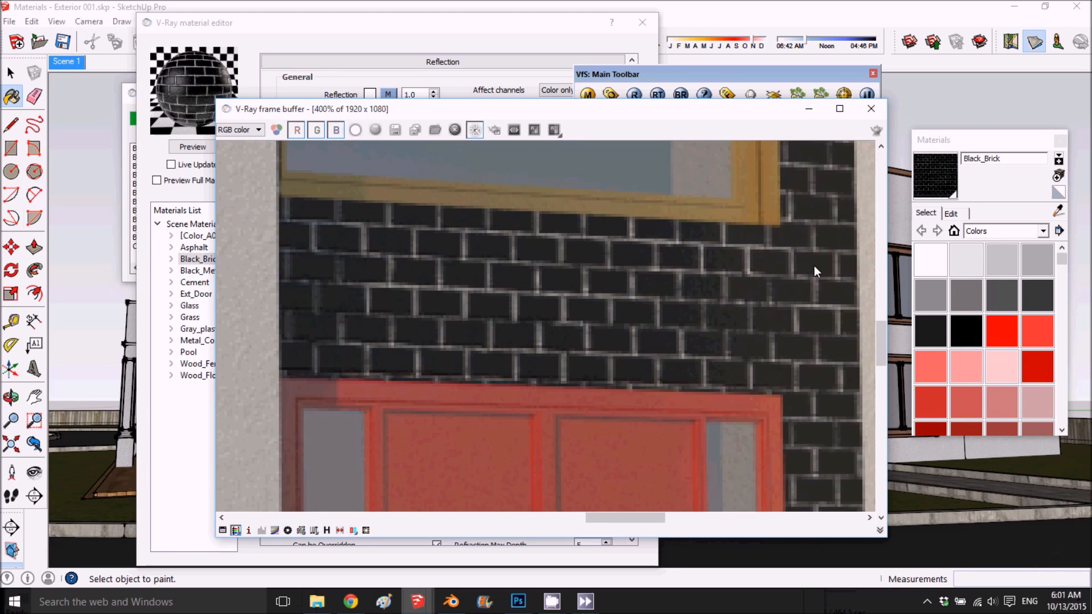
pyautogui.scroll(1, 650, 312)
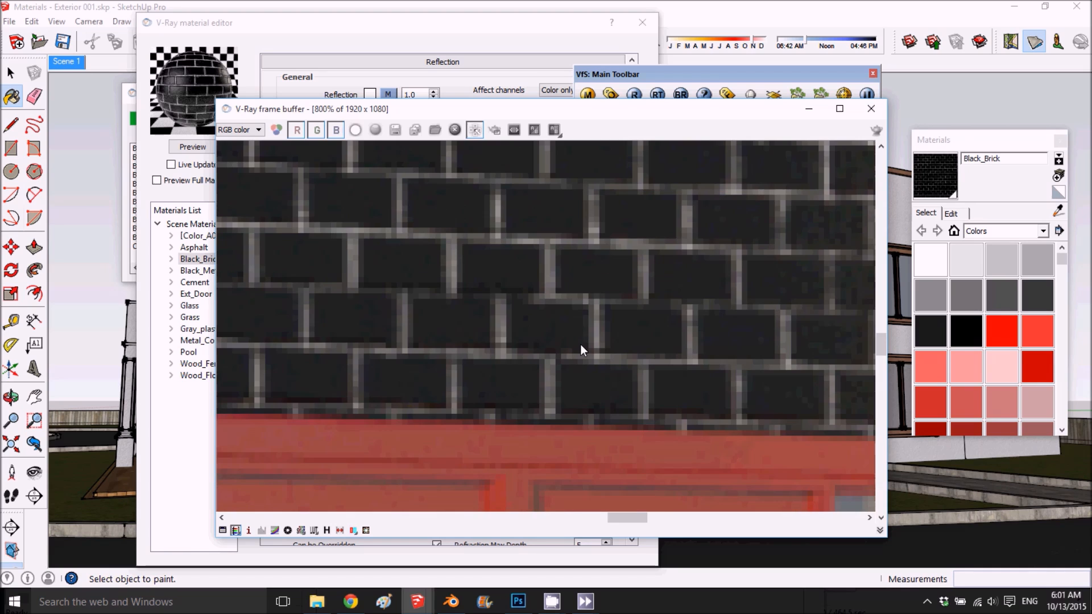
pyautogui.scroll(-2, 580, 344)
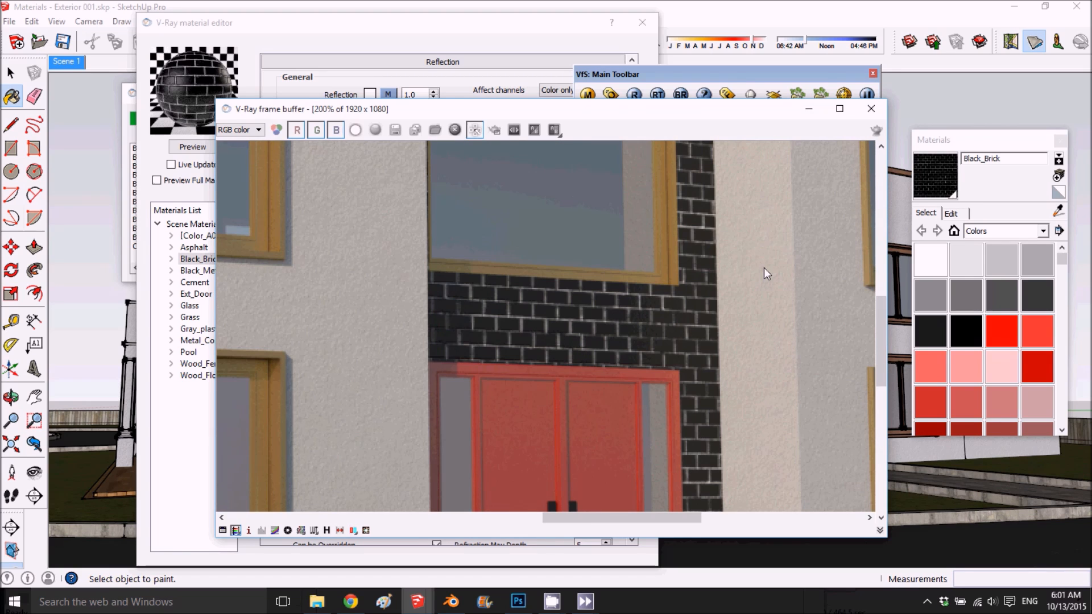
pyautogui.scroll(-2, 662, 354)
pyautogui.scroll(1, 662, 354)
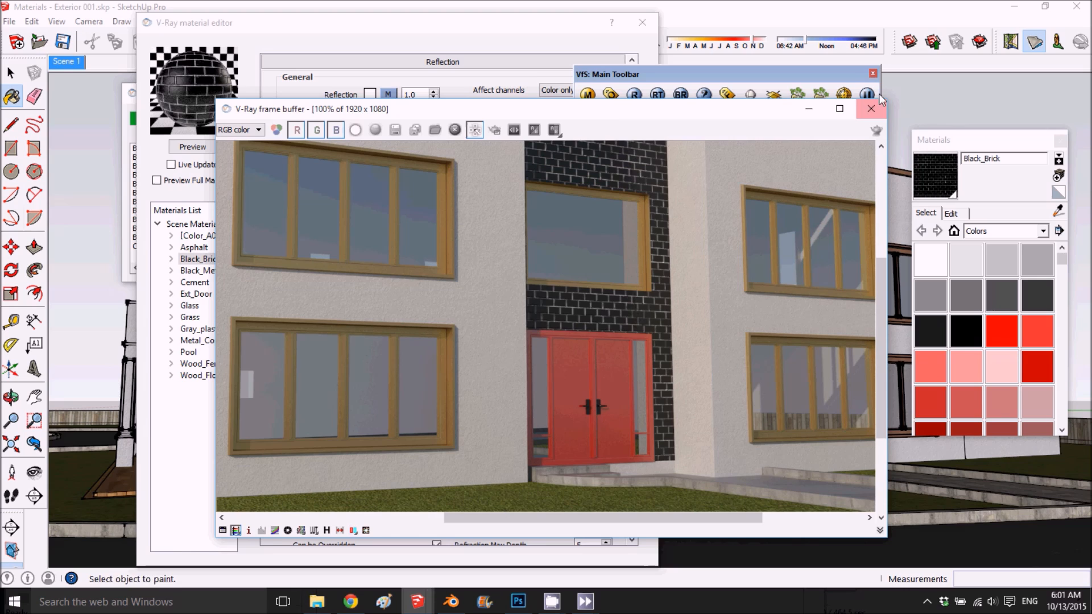
pyautogui.click(870, 111)
# - Replace Black_Brick's bump map bitmap with BrickLargeBrown0020_2_S-bm.jpg and refresh the preview
pyautogui.scroll(-3, 324, 409)
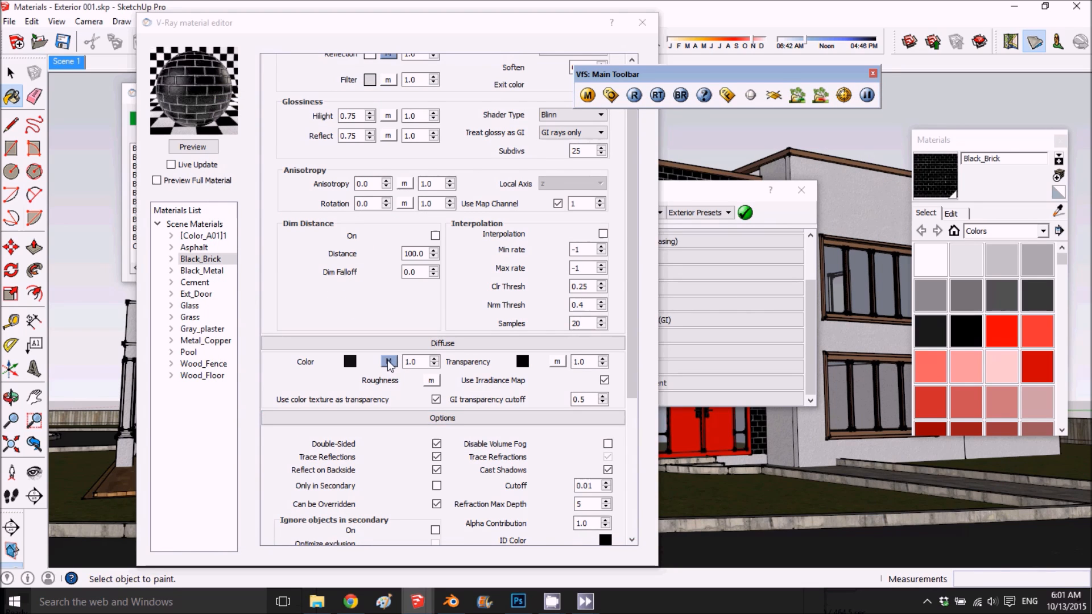
pyautogui.scroll(-3, 389, 365)
pyautogui.click(389, 197)
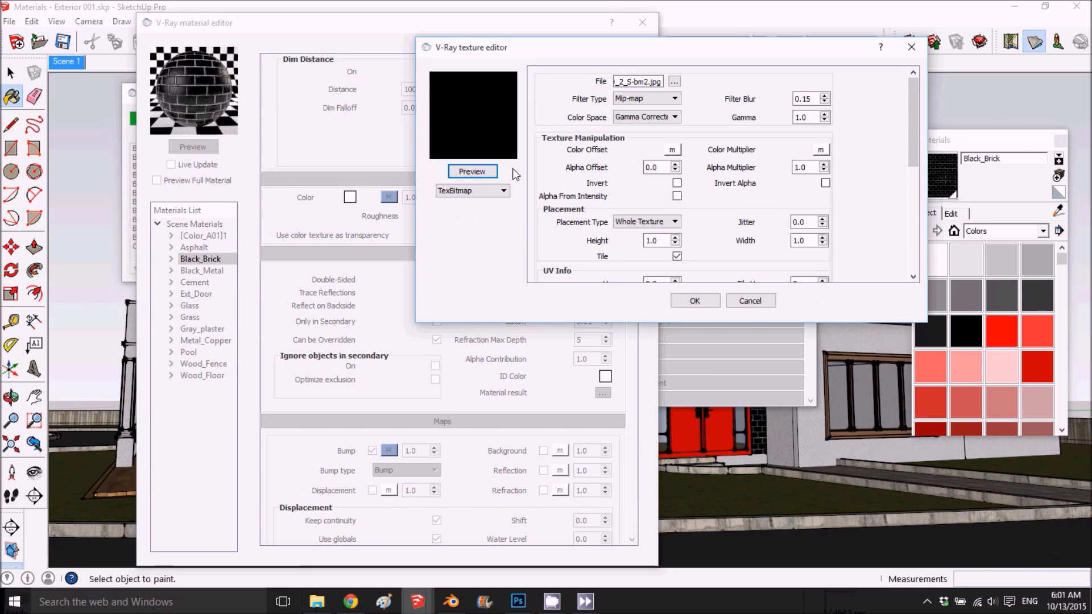
pyautogui.click(674, 82)
pyautogui.scroll(-3, 659, 330)
pyautogui.click(611, 342)
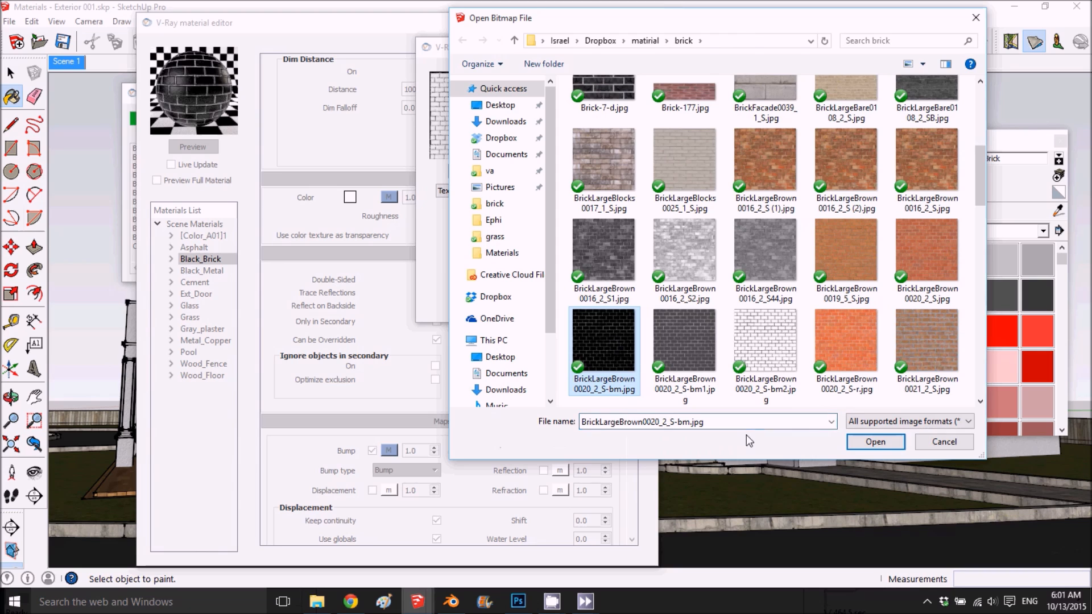
pyautogui.click(875, 442)
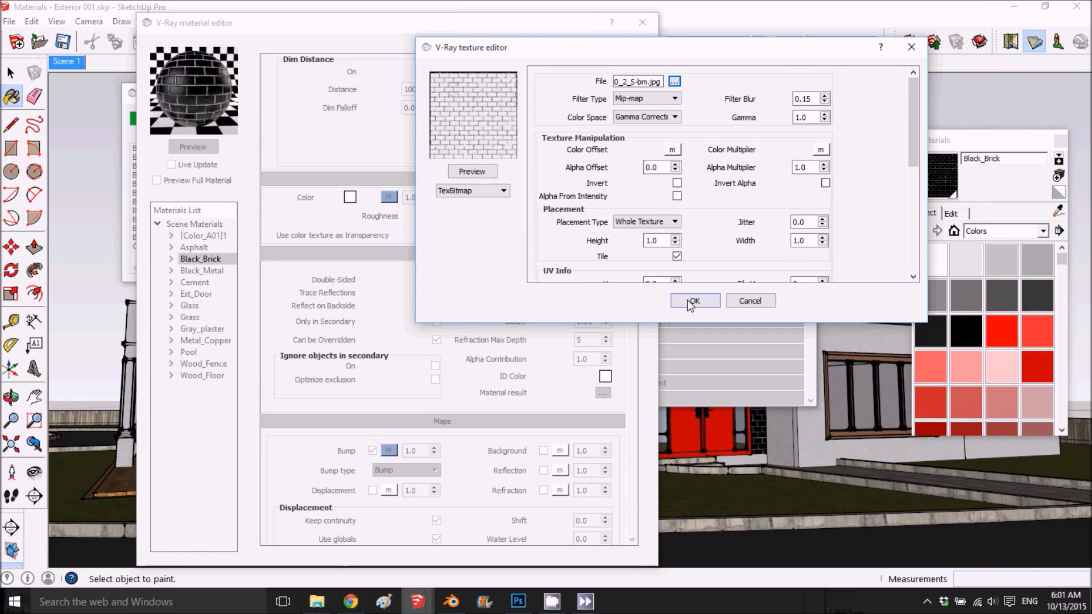
pyautogui.click(689, 301)
pyautogui.click(192, 148)
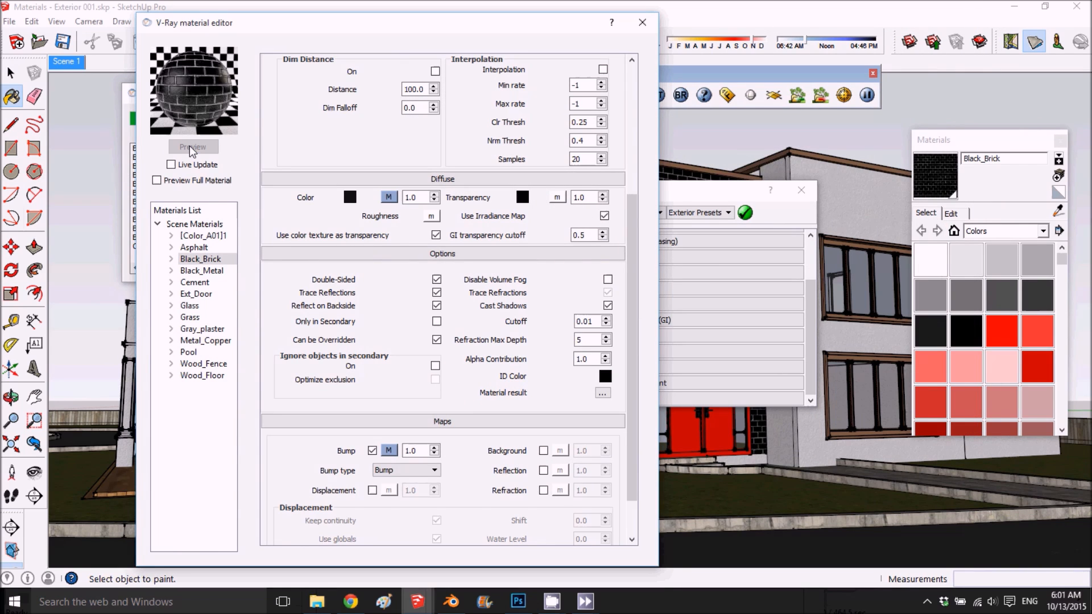
# - Set Black_Brick's bump amount to 2.0, refresh the preview and close the material editor
pyautogui.doubleClick(421, 450)
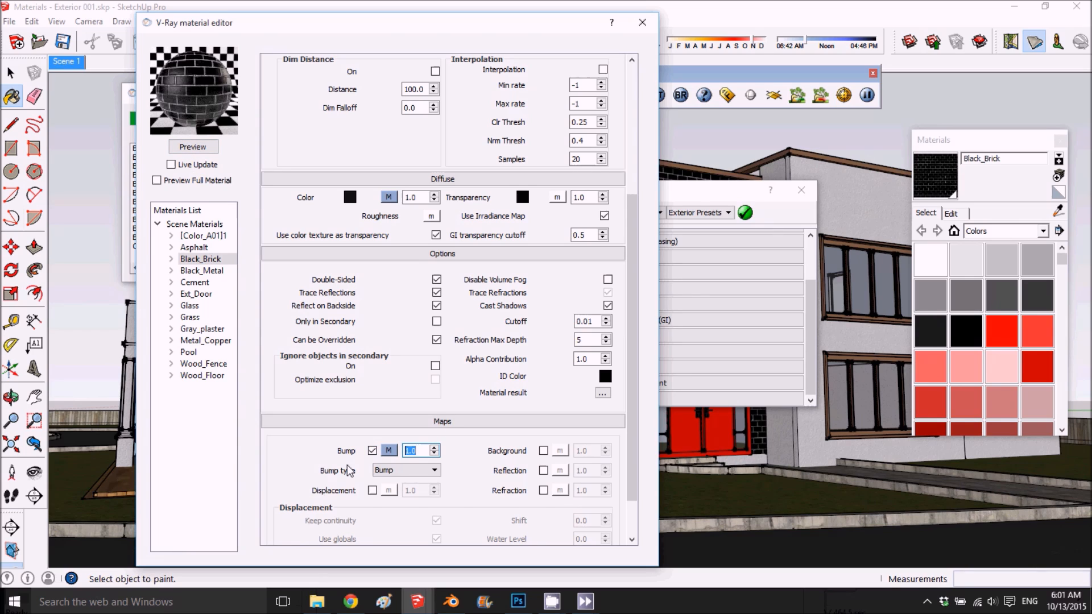
pyautogui.write('2')
pyautogui.click(199, 147)
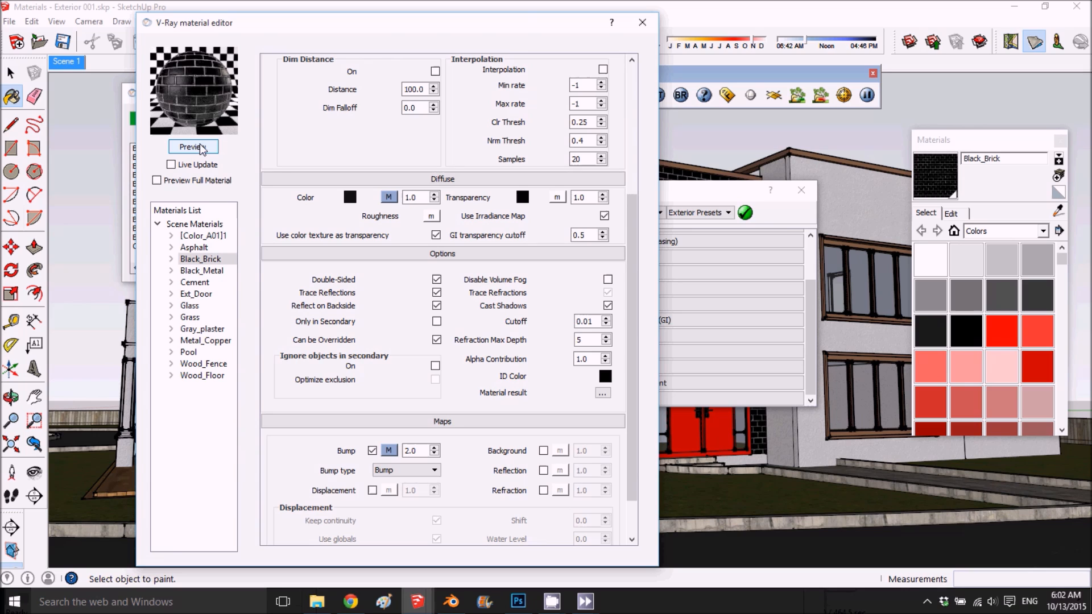
pyautogui.click(638, 29)
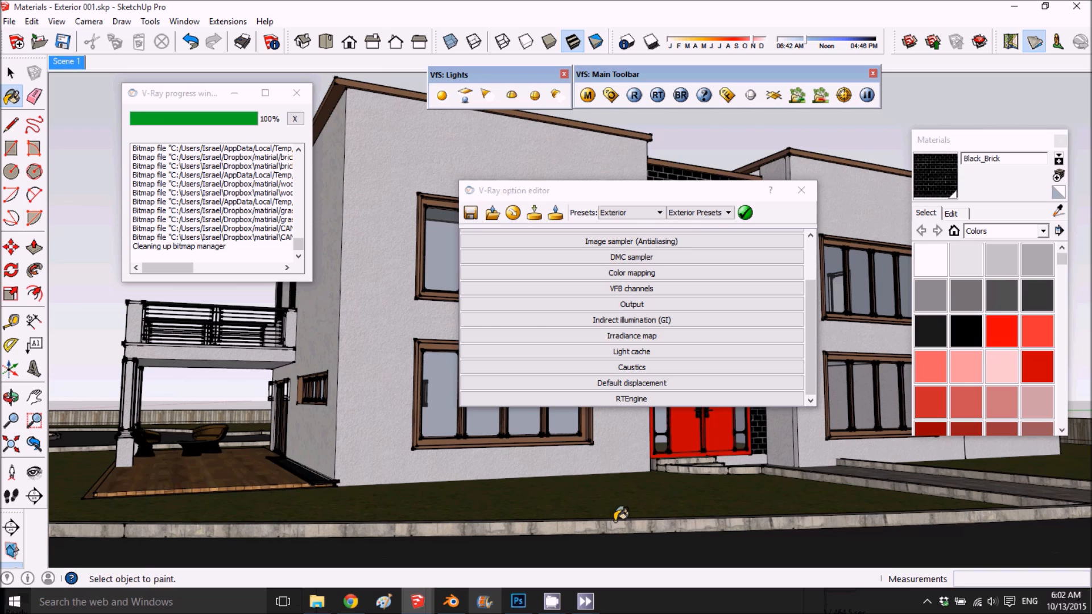
# - Check the rendered entrance and windows in the frame buffer, and reopen the V-Ray material editor
pyautogui.click(727, 95)
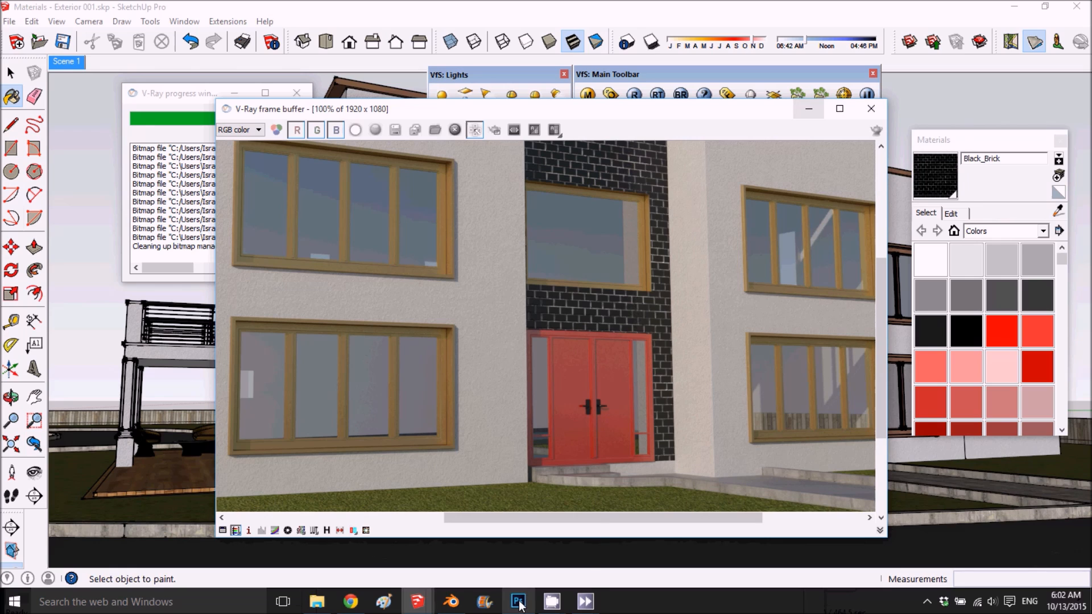
pyautogui.moveTo(517, 601)
pyautogui.moveTo(417, 601)
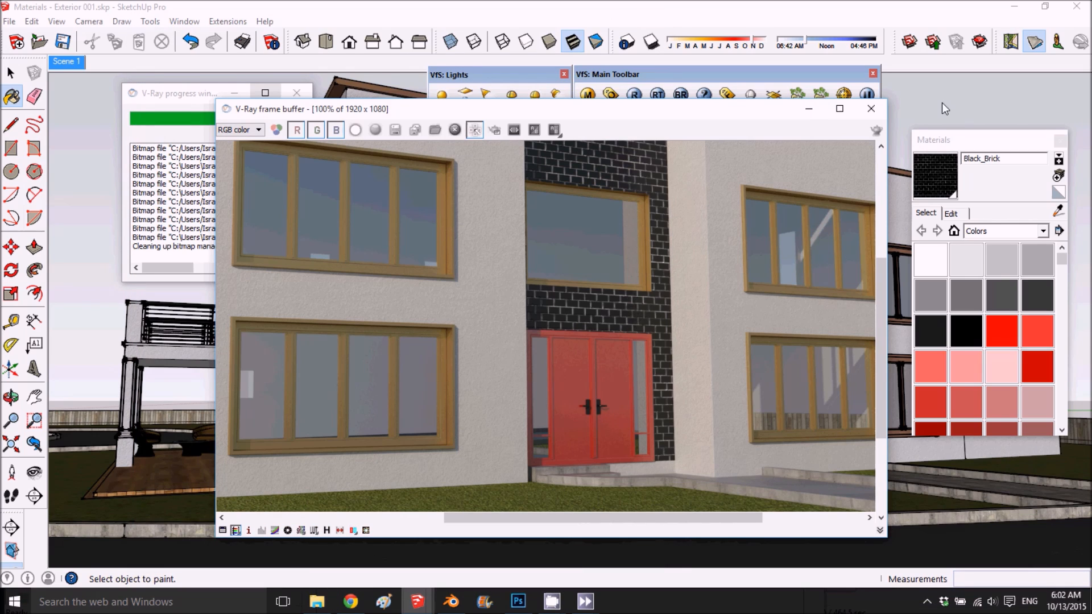
pyautogui.click(588, 95)
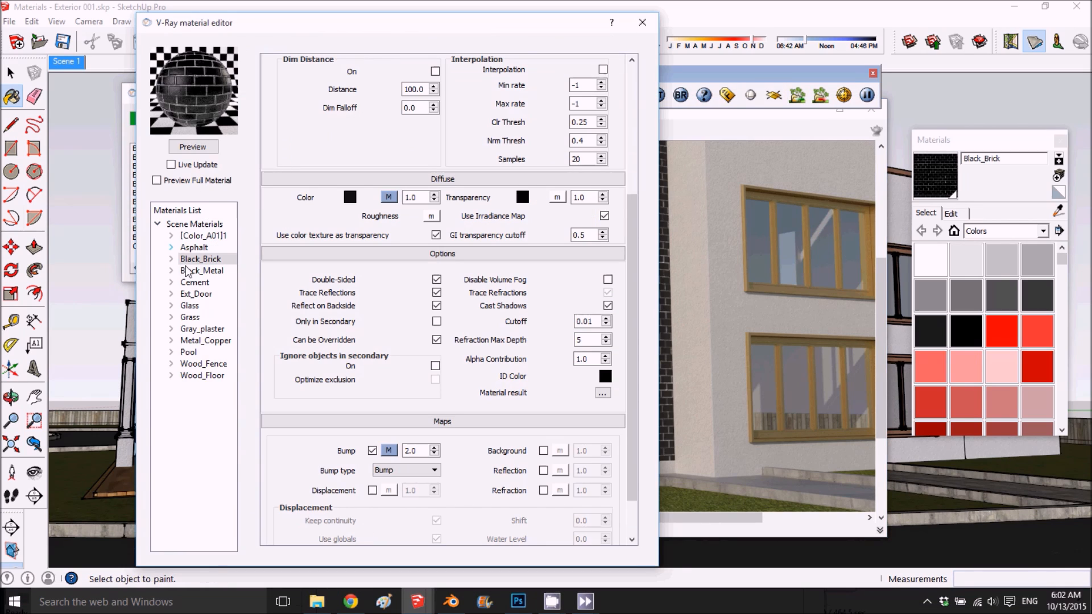
# - Select the Cement material and examine the concrete curbs and path by the entrance up close in the render
pyautogui.click(196, 271)
pyautogui.click(202, 282)
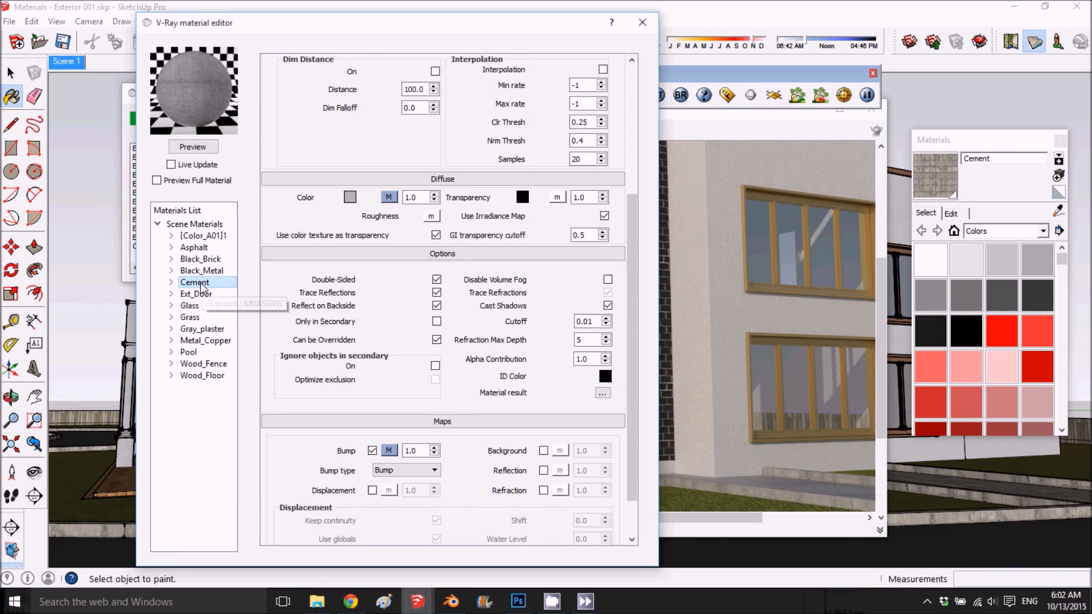
pyautogui.scroll(2, 796, 493)
pyautogui.click(801, 491)
pyautogui.scroll(-2, 665, 335)
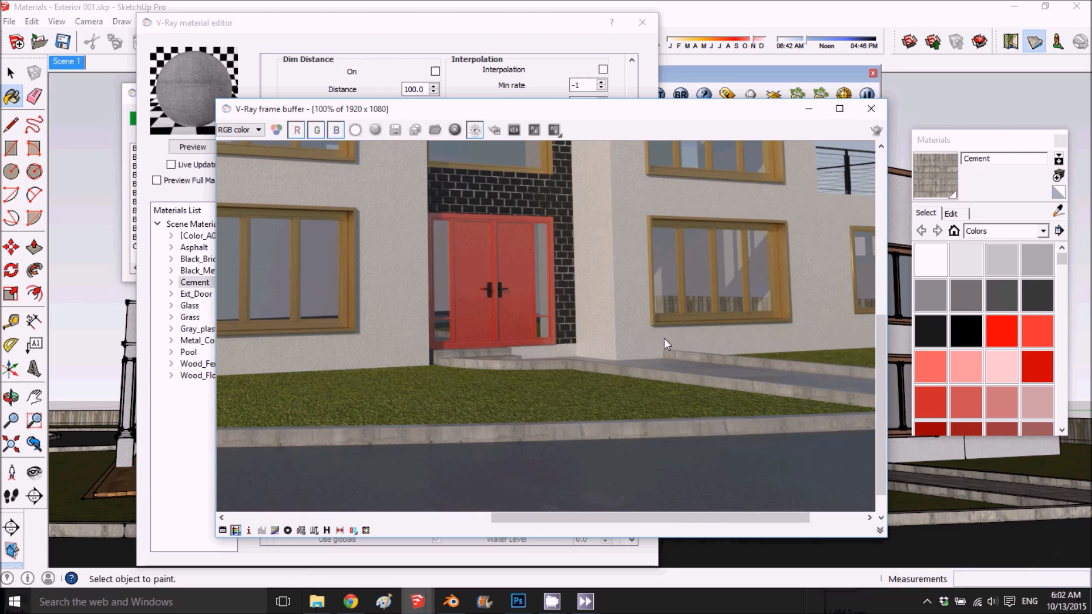
pyautogui.scroll(1, 661, 455)
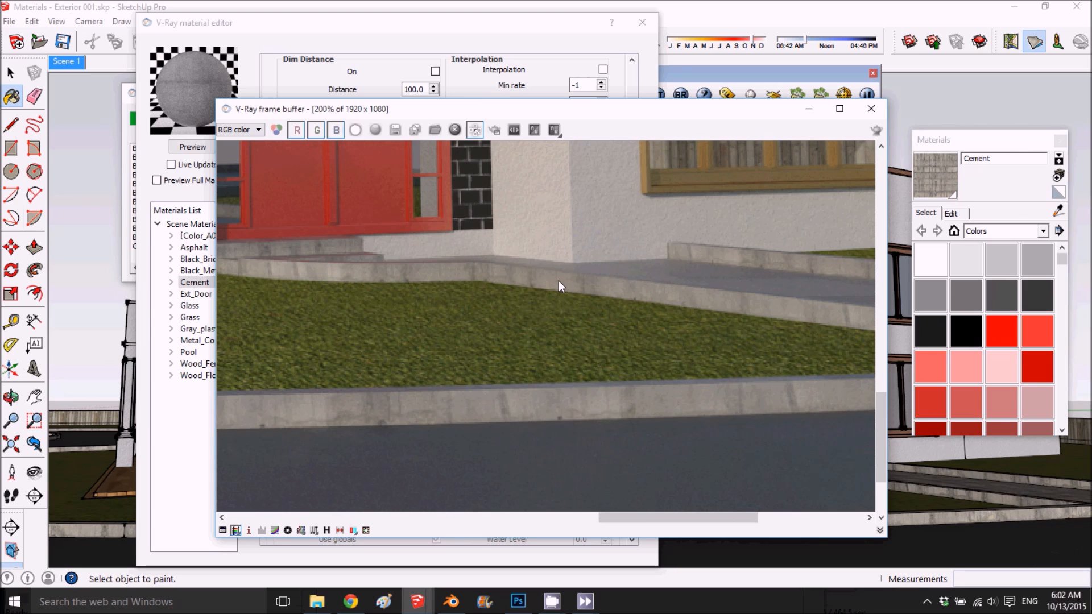
# - Set Cement's diffuse TexDirt texture to 25 subdivs and a radius of 5, and close the material editor
pyautogui.click(398, 59)
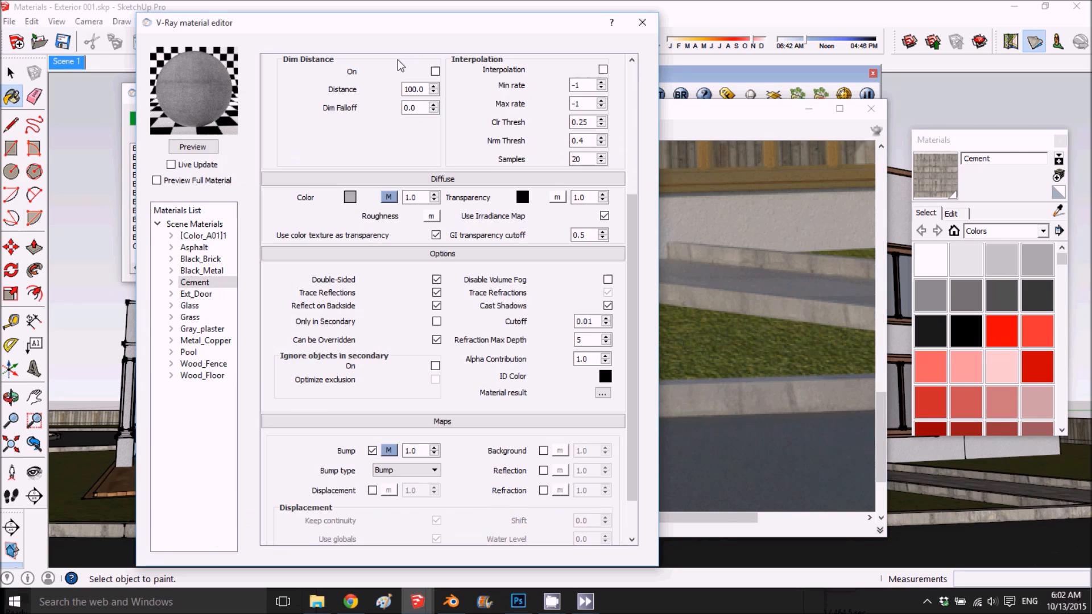
pyautogui.scroll(4, 401, 165)
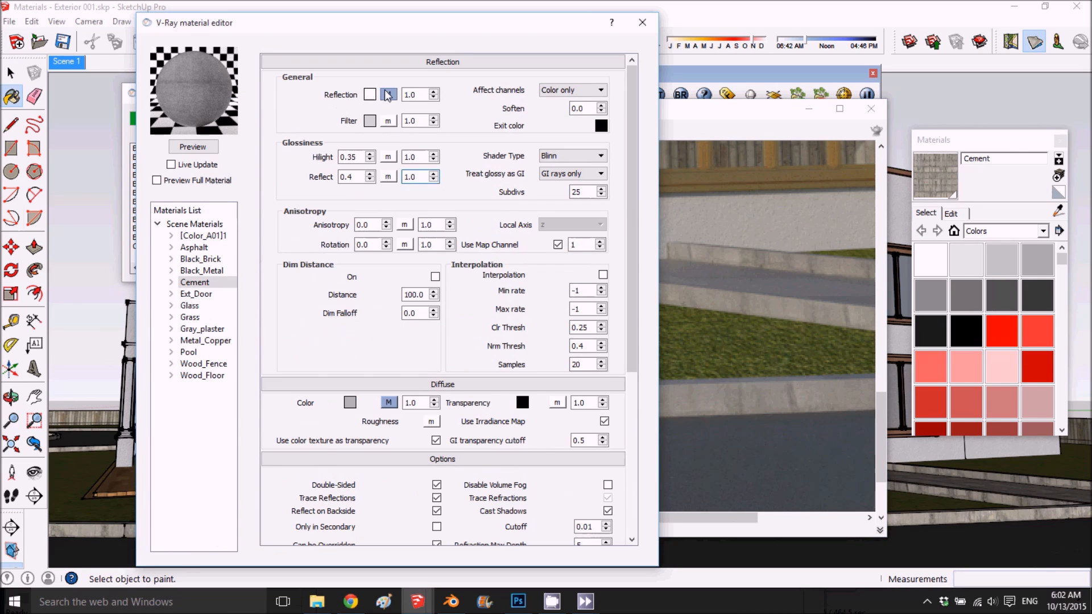
pyautogui.click(387, 94)
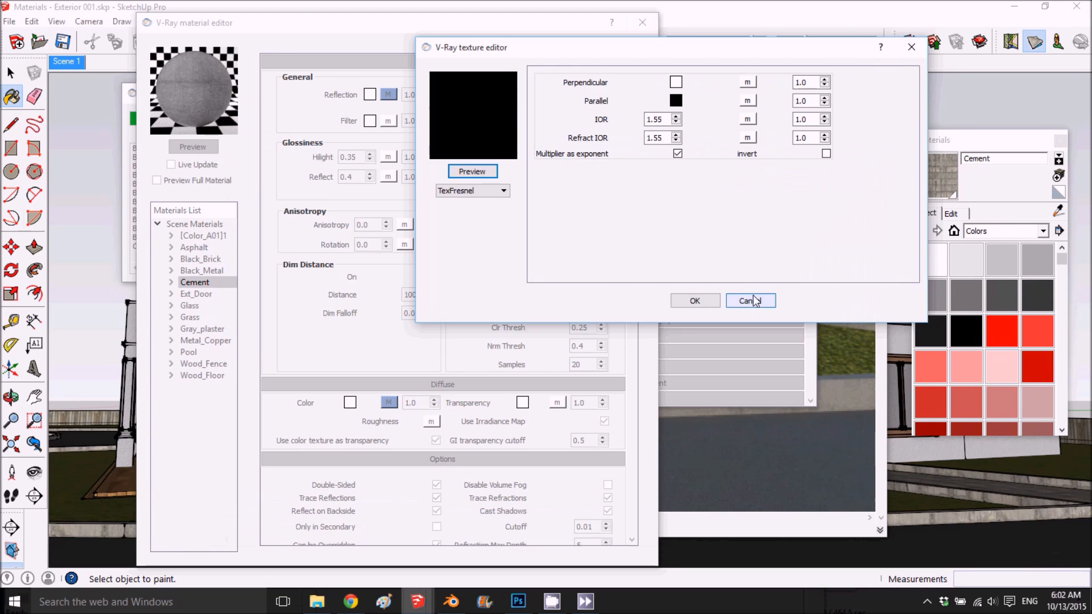
pyautogui.click(749, 301)
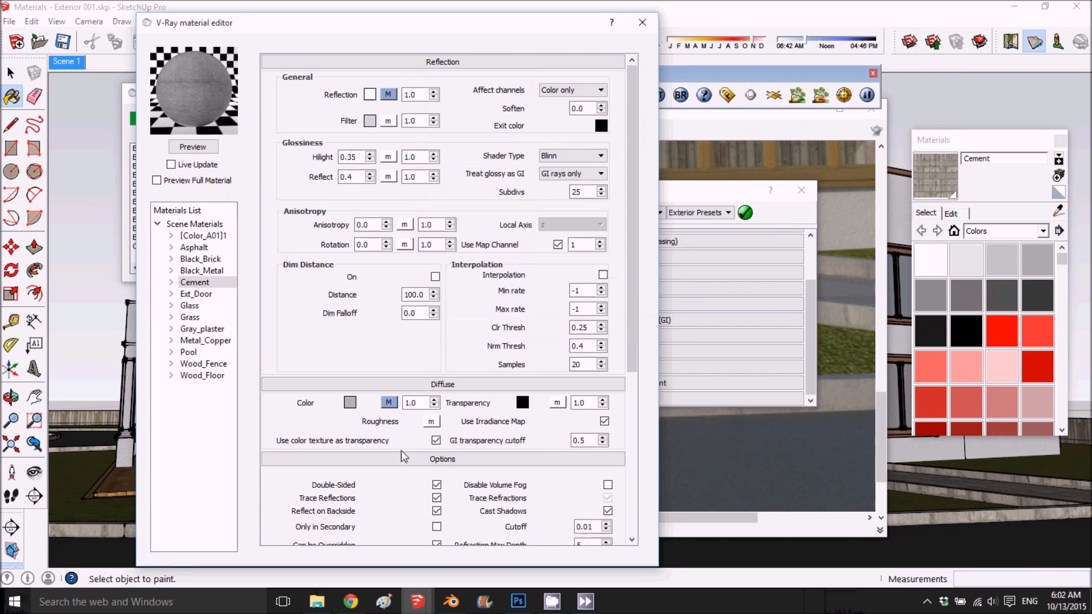
pyautogui.click(388, 403)
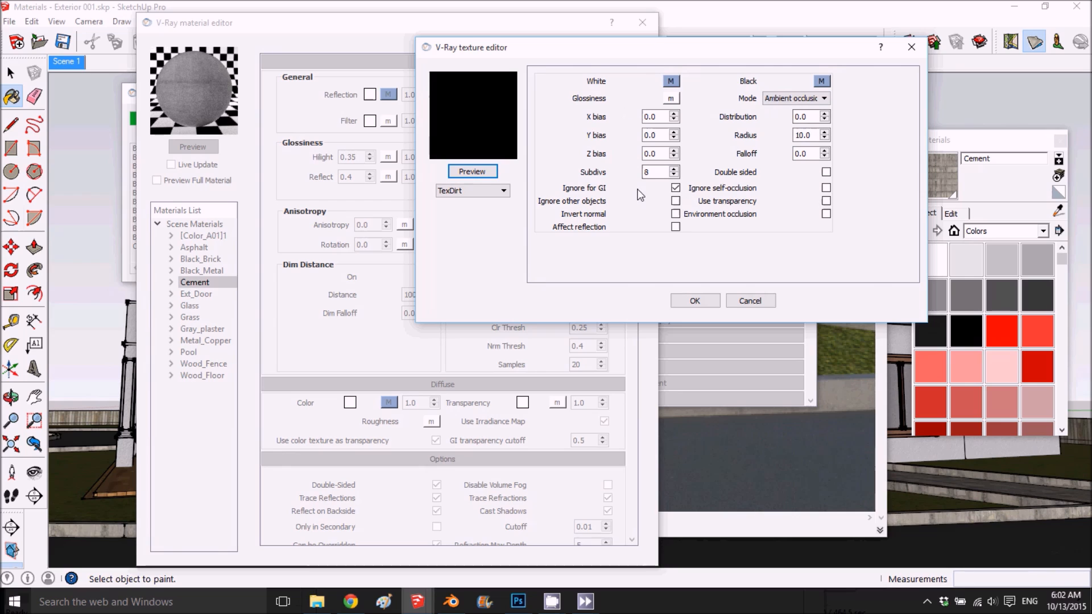
pyautogui.doubleClick(653, 171)
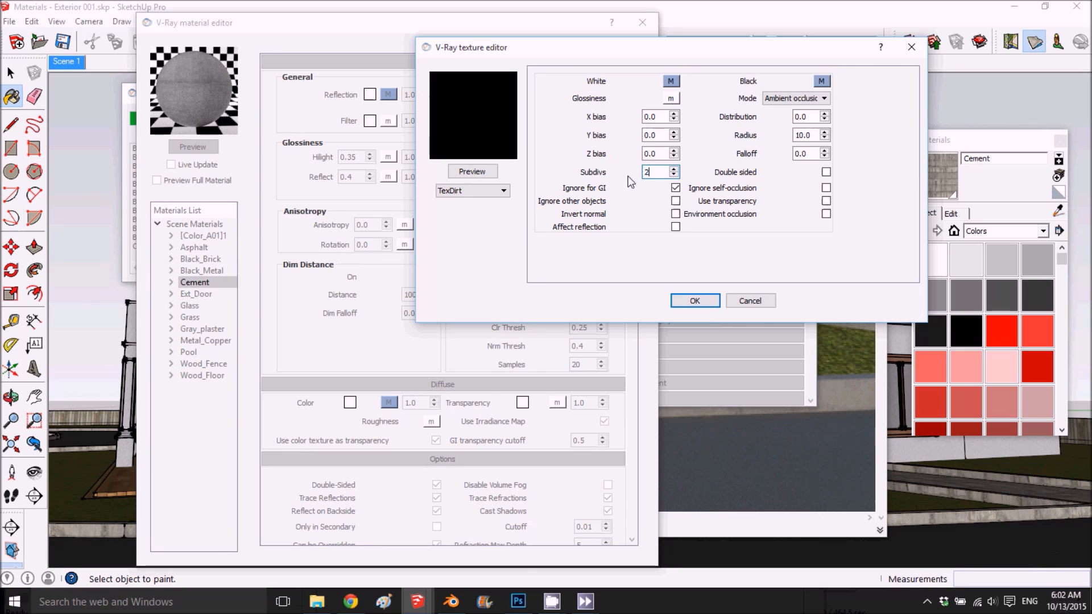
pyautogui.moveTo(815, 135); pyautogui.dragTo(793, 135)
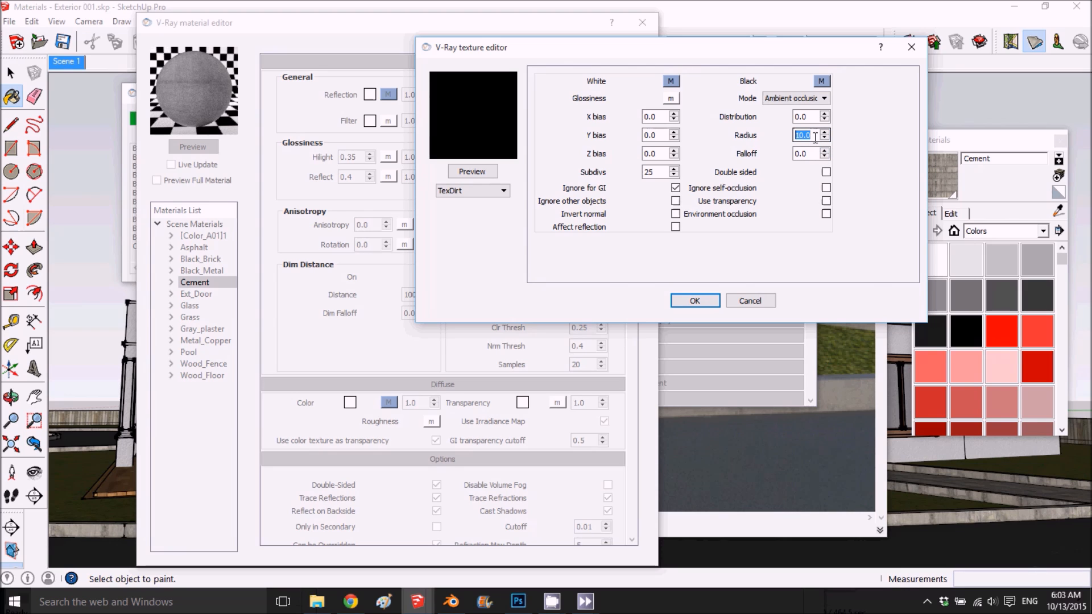
pyautogui.write('5')
pyautogui.click(678, 300)
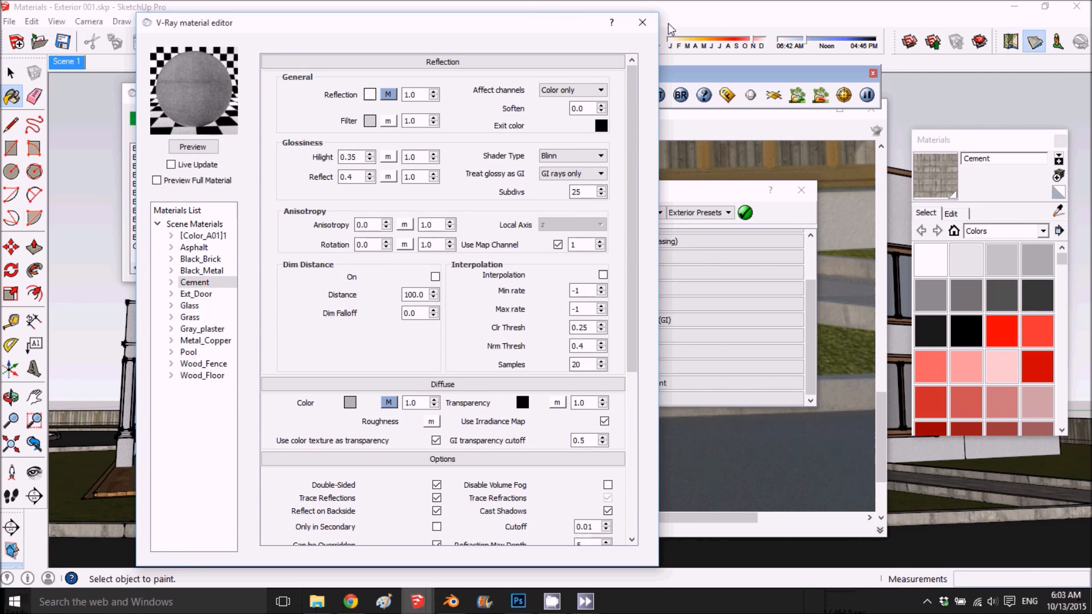
pyautogui.click(640, 21)
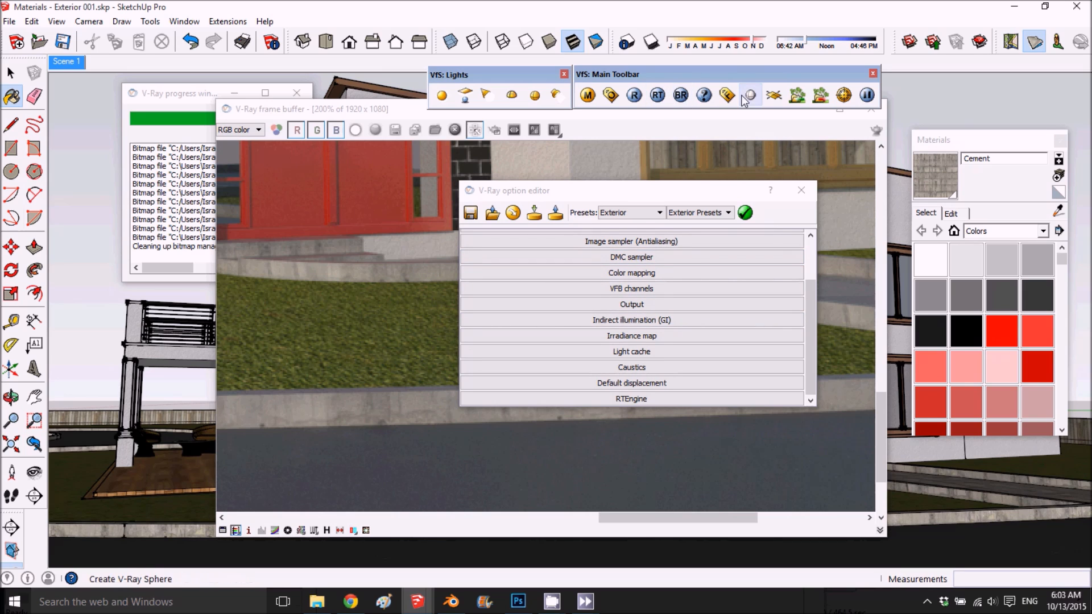
# - Change Ext_Door's reflection filter colour to hue 12, saturation 49, value 185 and refresh the preview
pyautogui.click(587, 94)
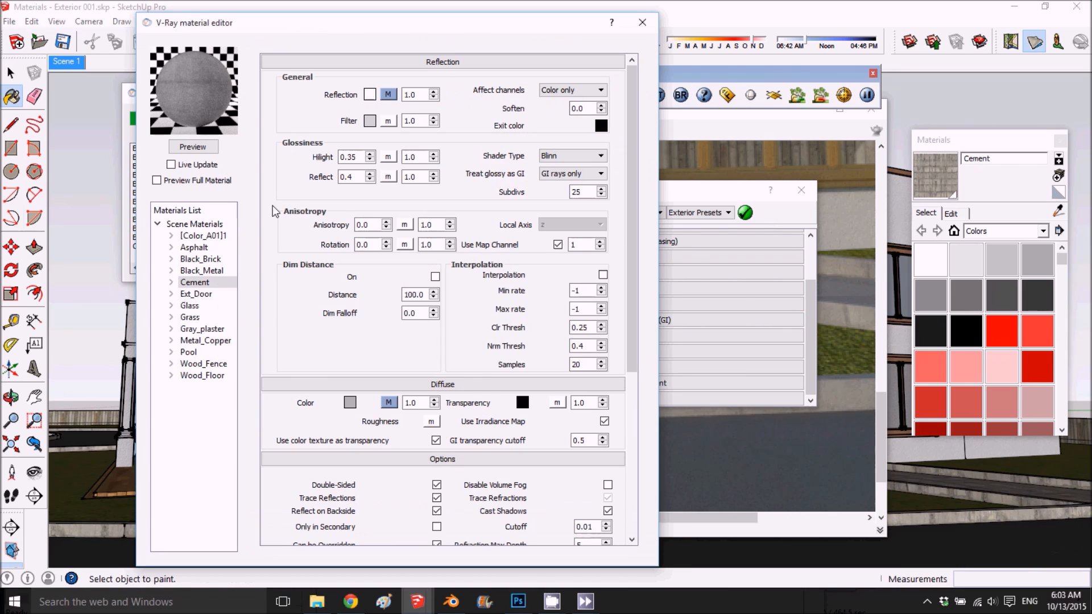
pyautogui.click(191, 294)
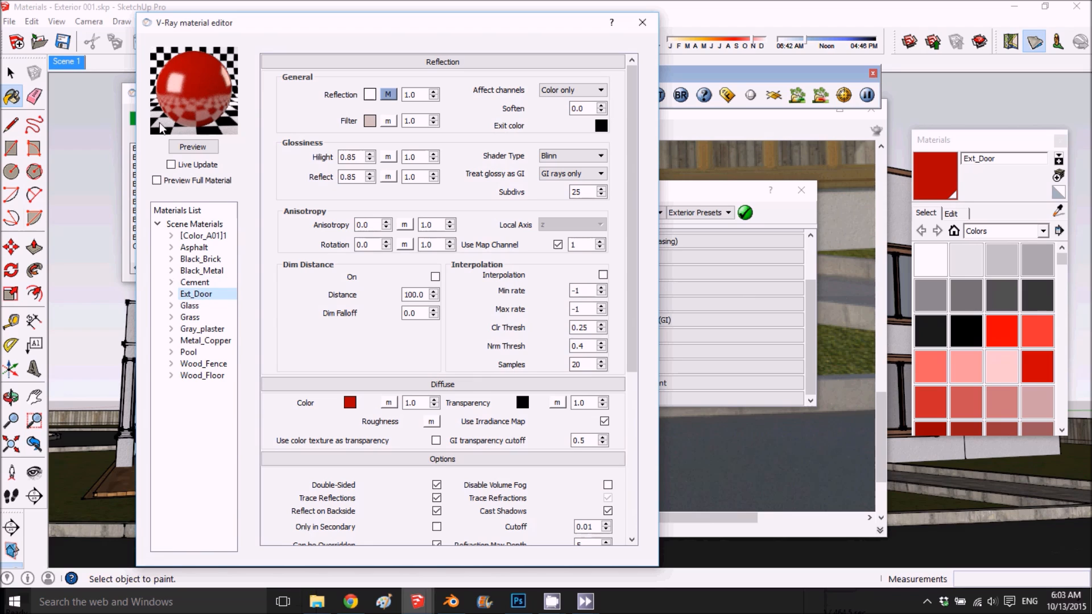
pyautogui.click(370, 121)
pyautogui.moveTo(555, 212); pyautogui.dragTo(563, 229)
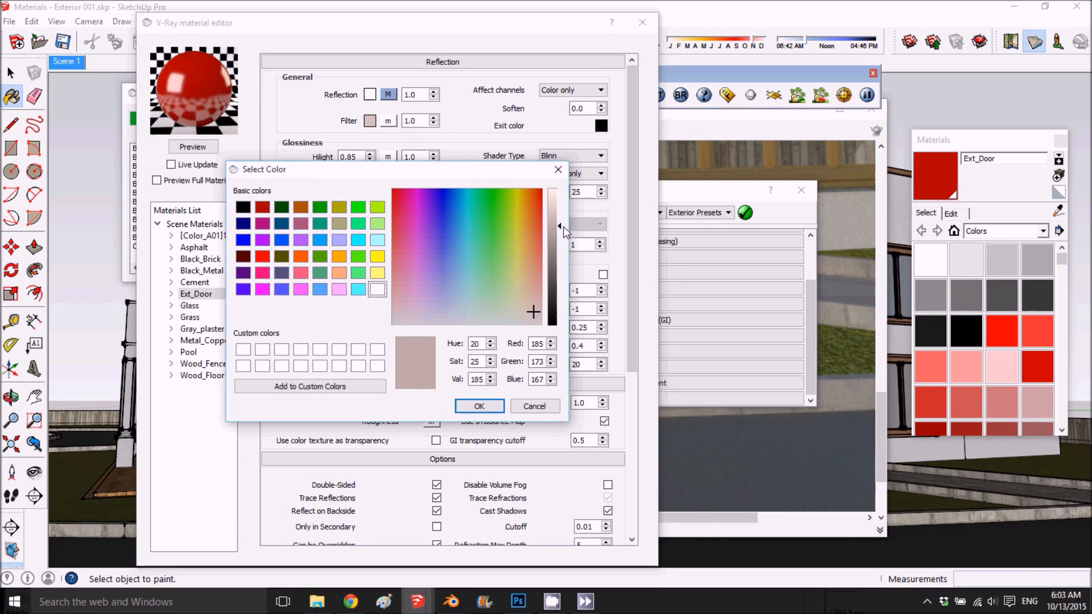
pyautogui.click(536, 298)
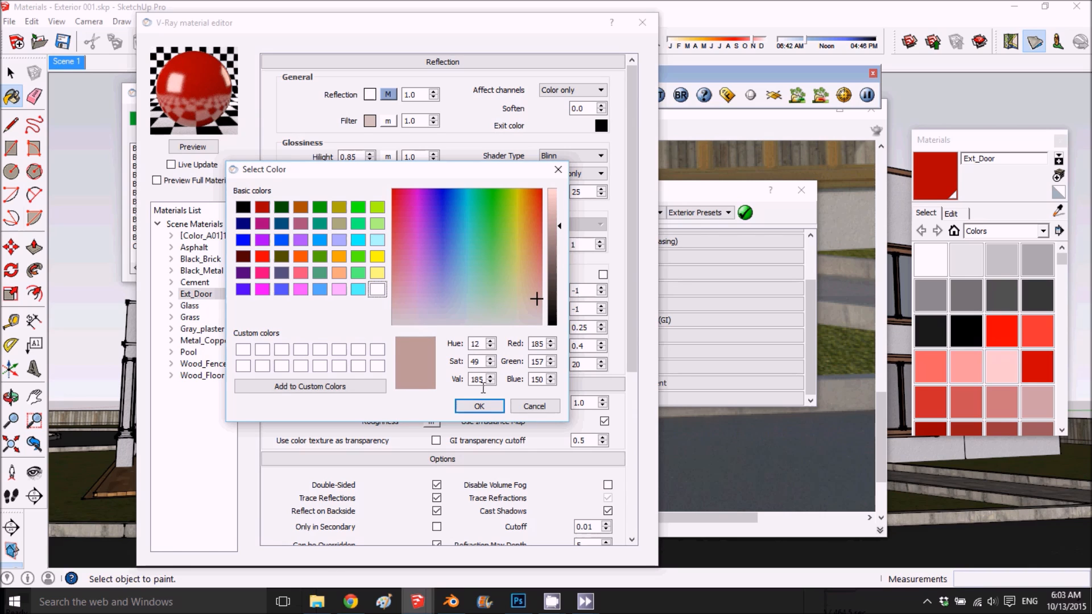
pyautogui.click(478, 406)
pyautogui.click(193, 145)
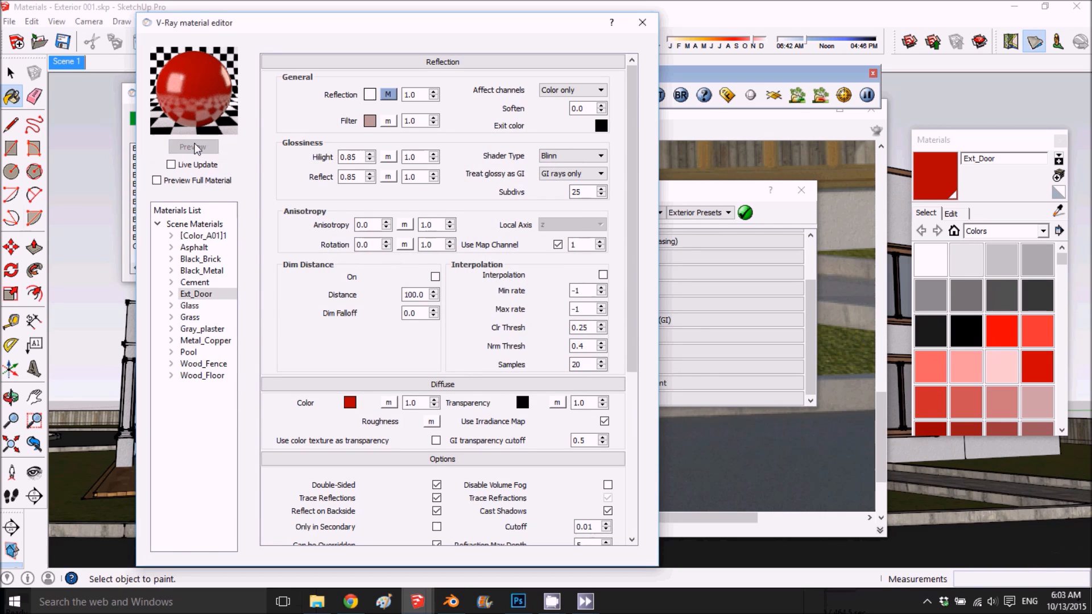
# - Select the Glass material and examine the house's window panes in the render
pyautogui.click(202, 307)
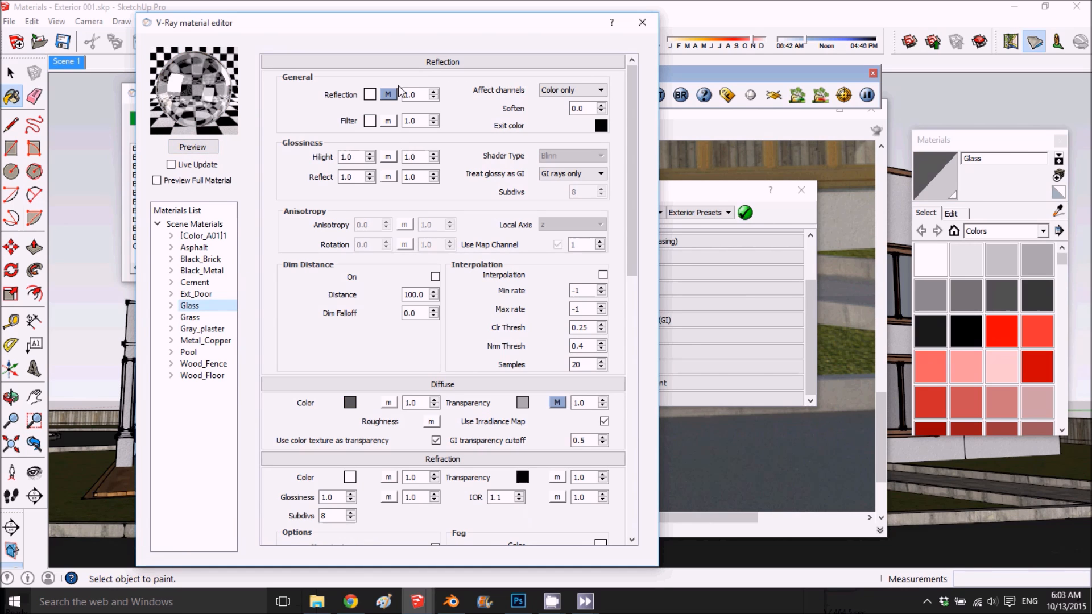
pyautogui.click(782, 163)
pyautogui.moveTo(767, 169); pyautogui.dragTo(651, 414, button='middle')
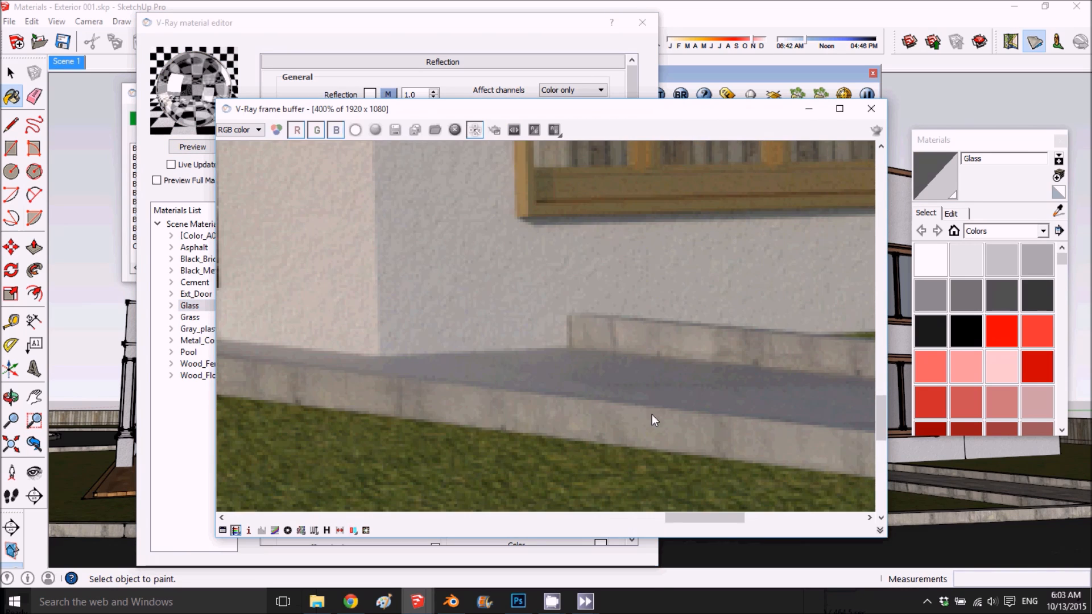
pyautogui.scroll(-1, 635, 369)
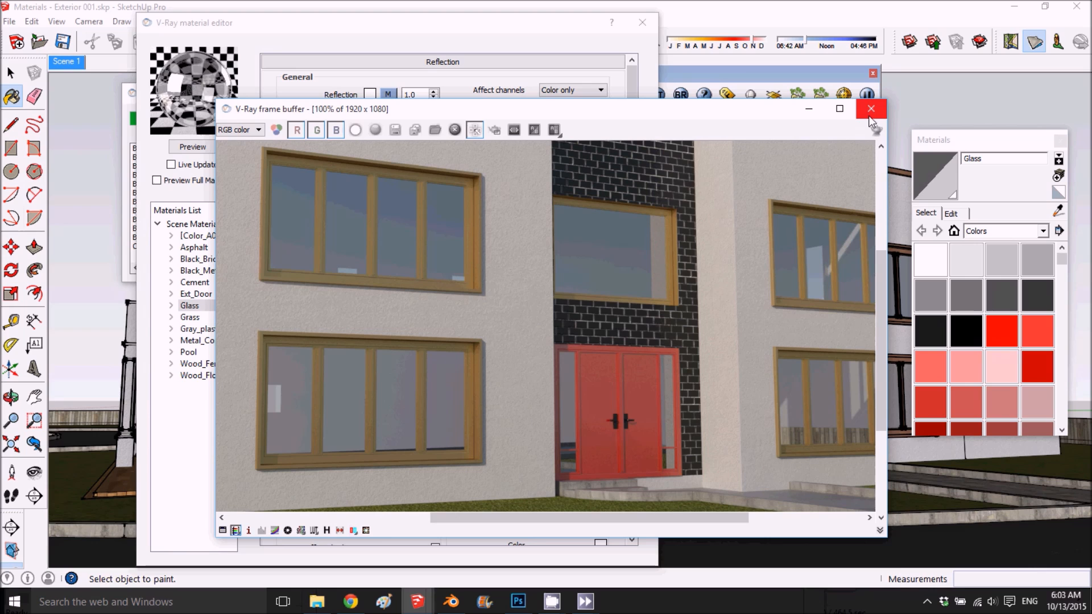
# - Set the IOR of Glass's Fresnel reflection map to 7 and refresh the preview
pyautogui.click(434, 63)
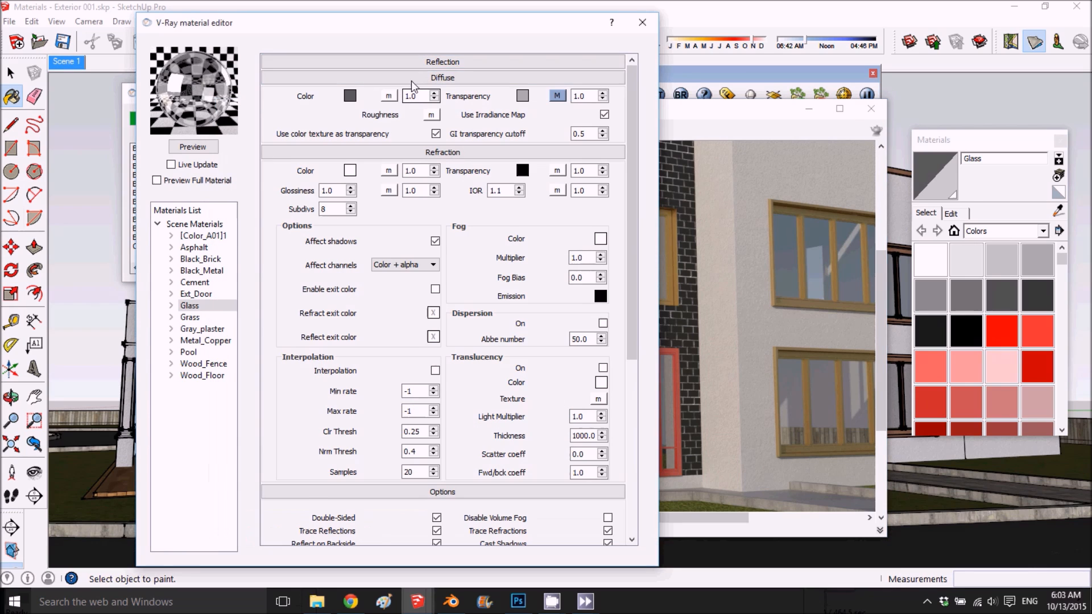
pyautogui.click(412, 80)
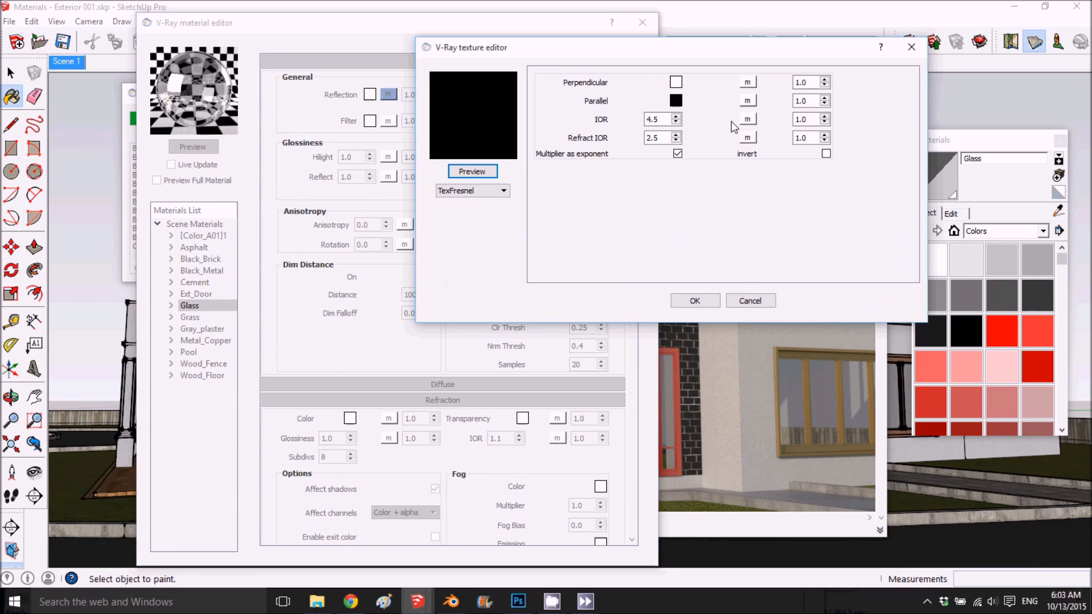
pyautogui.moveTo(660, 120); pyautogui.dragTo(598, 128)
pyautogui.write('7')
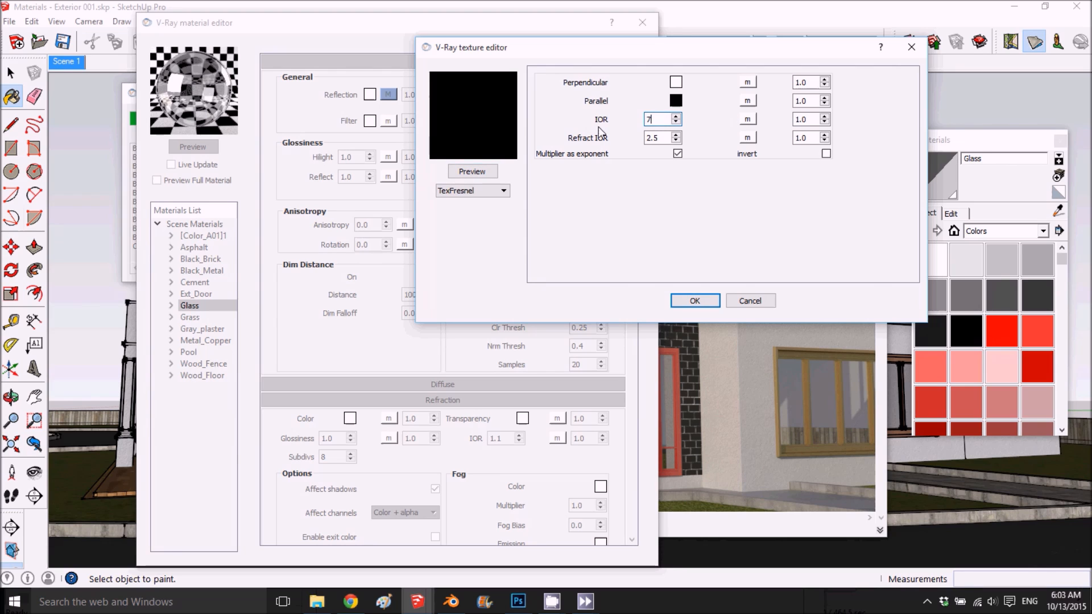
pyautogui.click(695, 301)
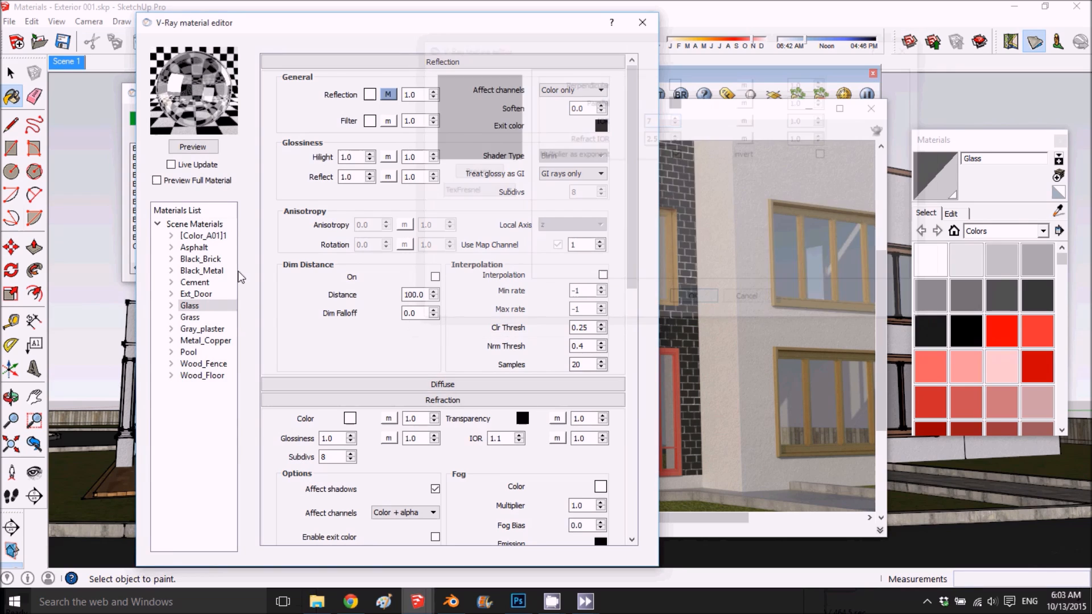
pyautogui.click(180, 144)
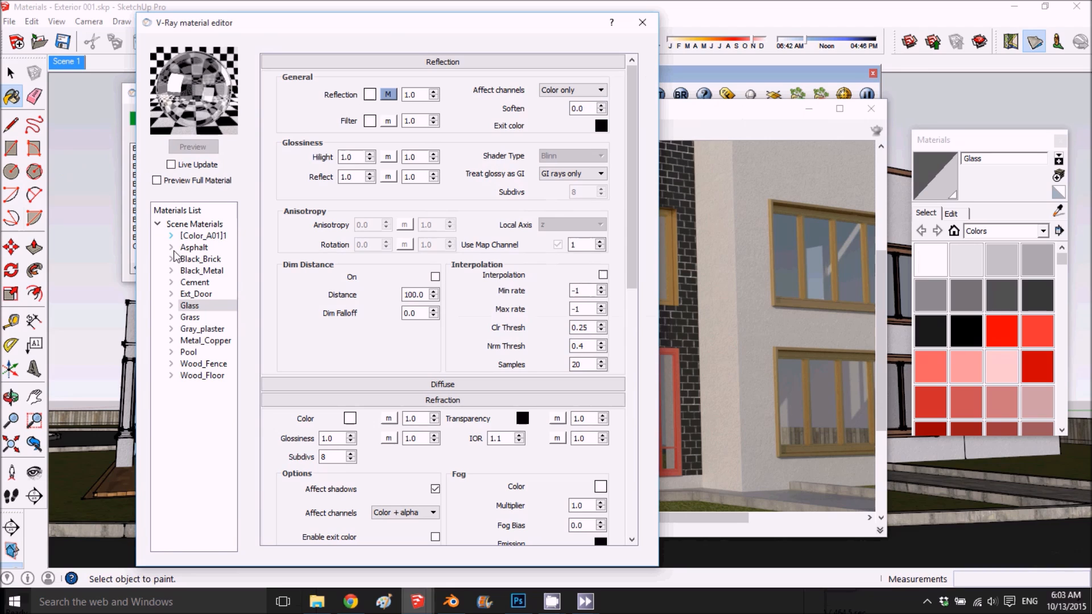
# - Review the Grass and Gray_plaster materials and examine the plaster wall beside the window up close in the render
pyautogui.click(206, 317)
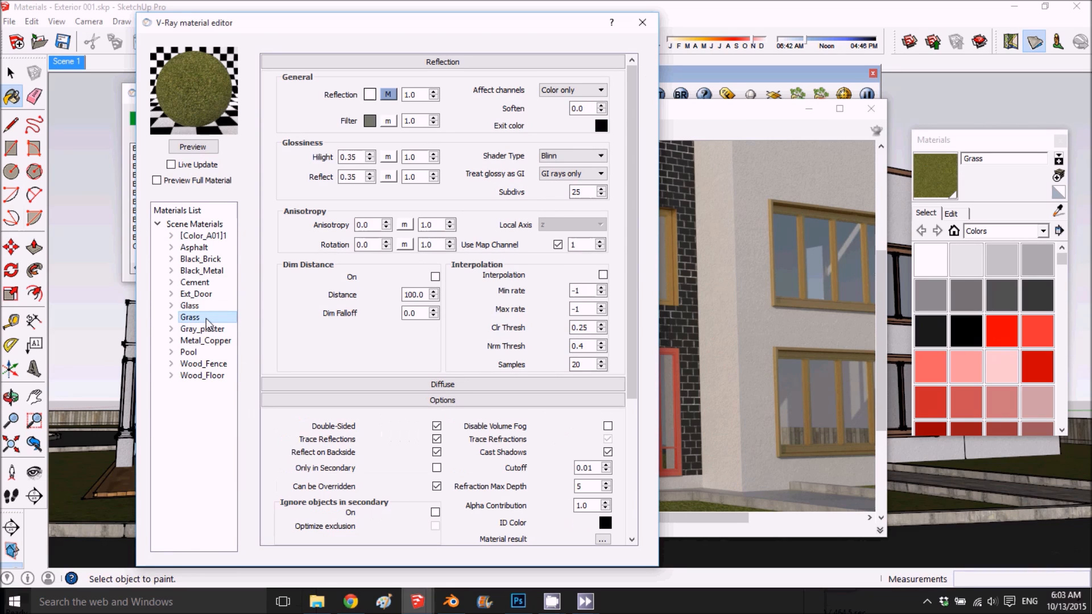
pyautogui.click(199, 330)
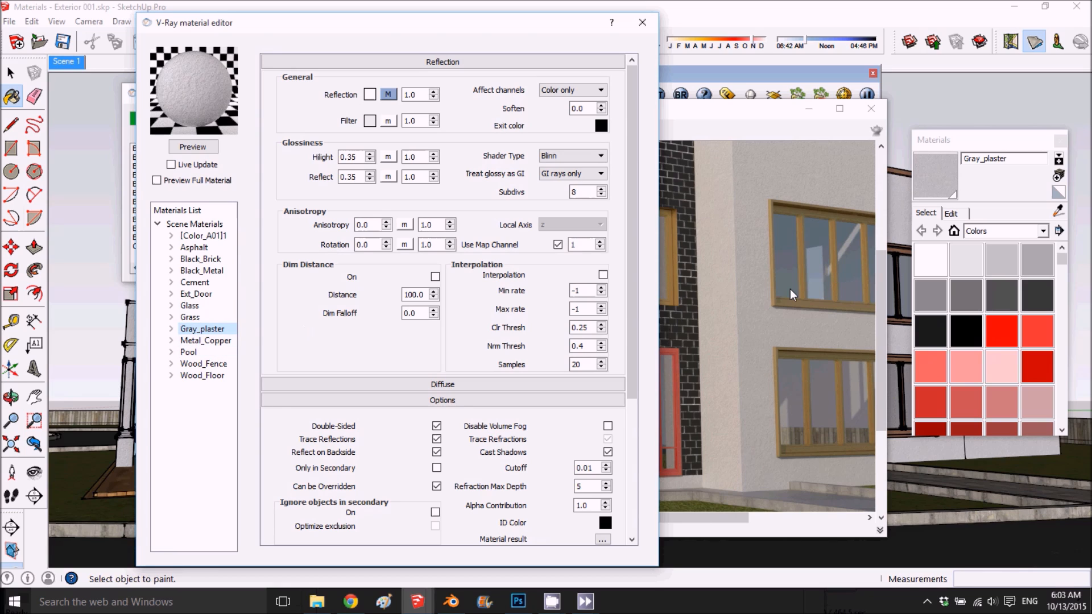
pyautogui.scroll(3, 766, 296)
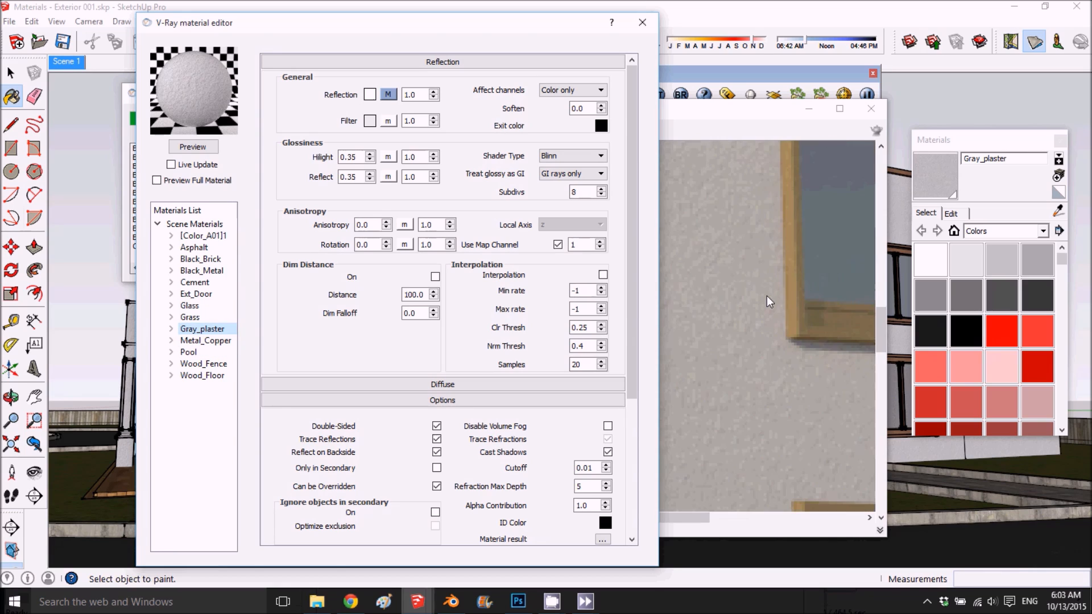
# - Darken Metal_Copper's diffuse colour to a very dark brown with value 42 and refresh the preview
pyautogui.click(202, 341)
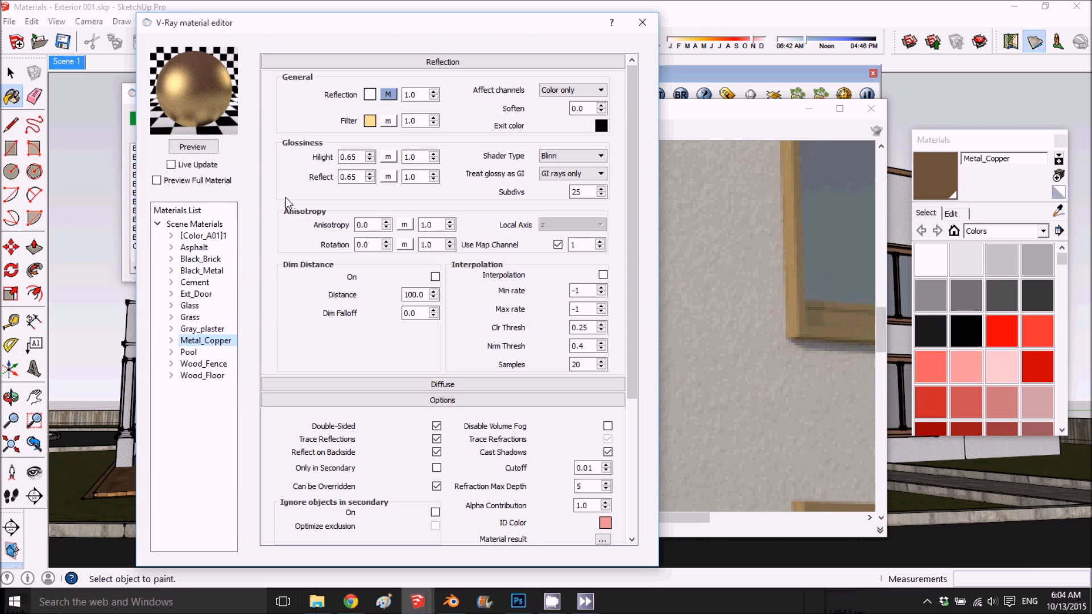
pyautogui.scroll(-1, 380, 285)
pyautogui.click(385, 341)
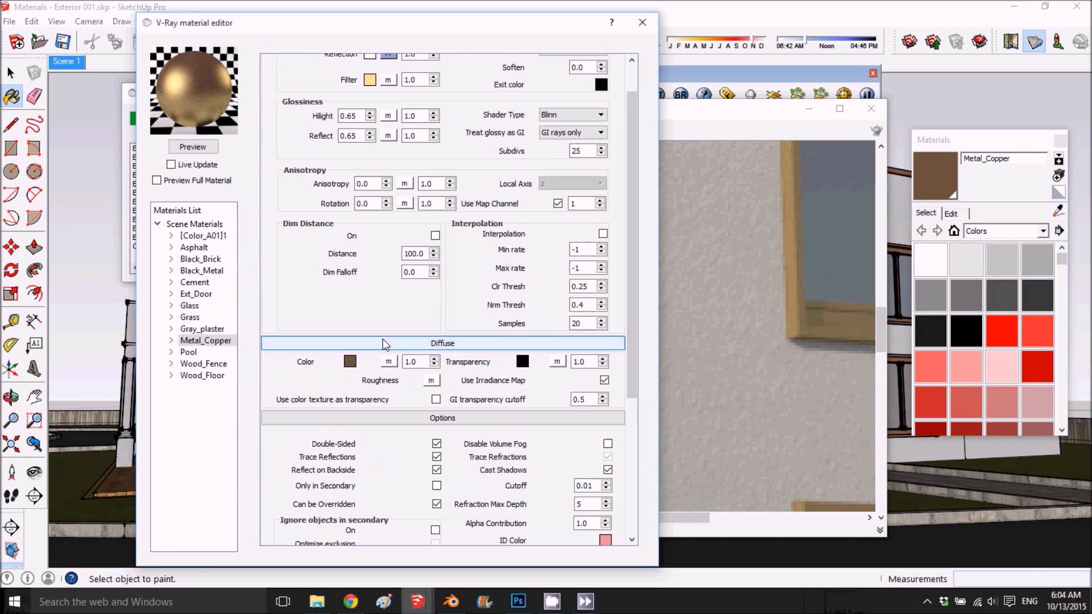
pyautogui.click(350, 362)
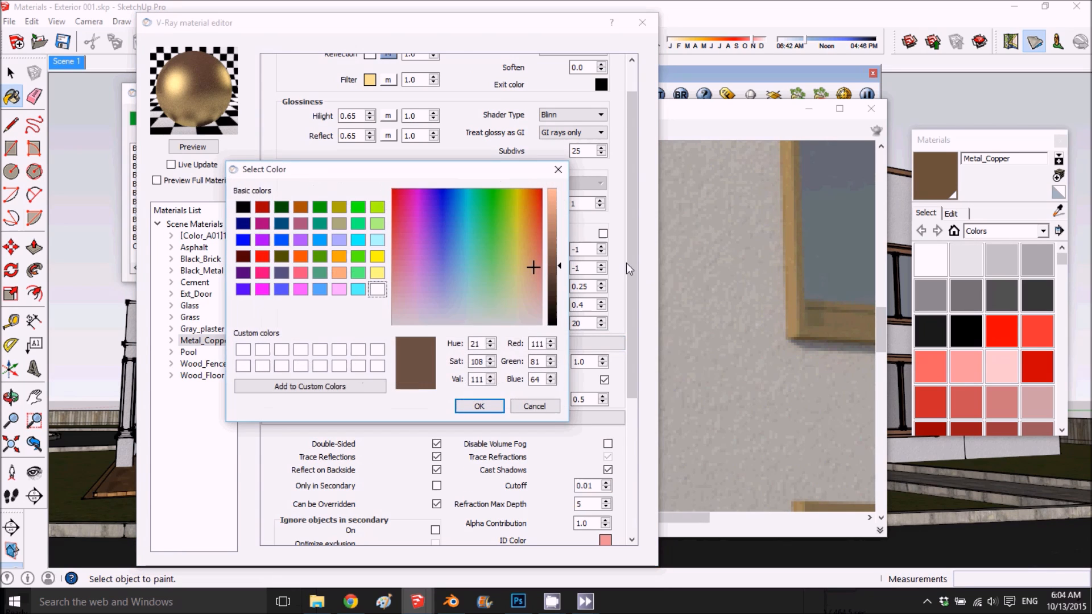
pyautogui.click(557, 278)
pyautogui.moveTo(557, 276); pyautogui.dragTo(556, 302)
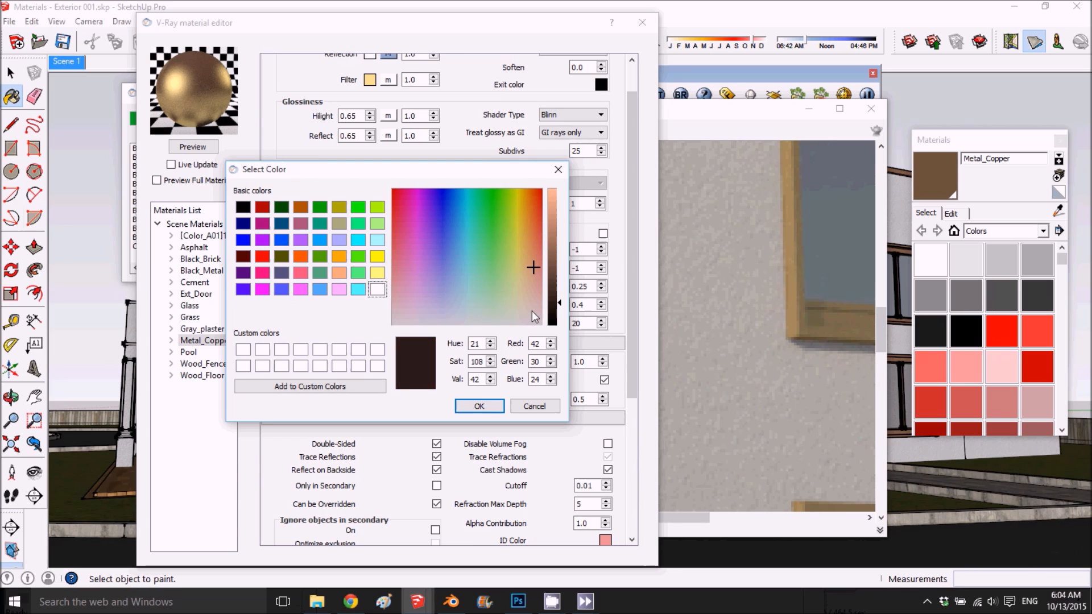
pyautogui.click(531, 273)
pyautogui.click(479, 406)
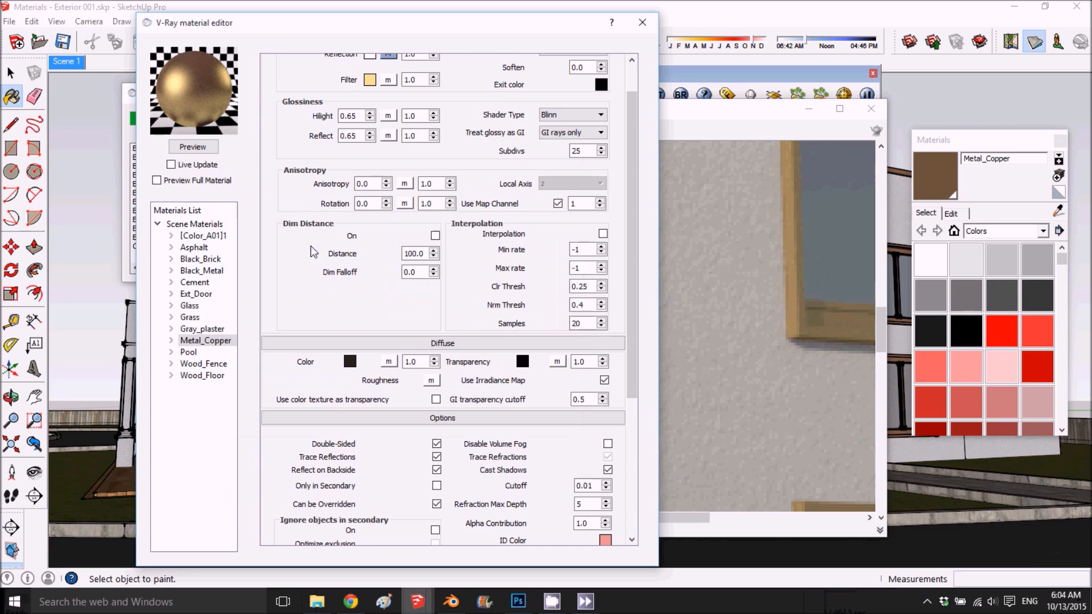
pyautogui.click(191, 147)
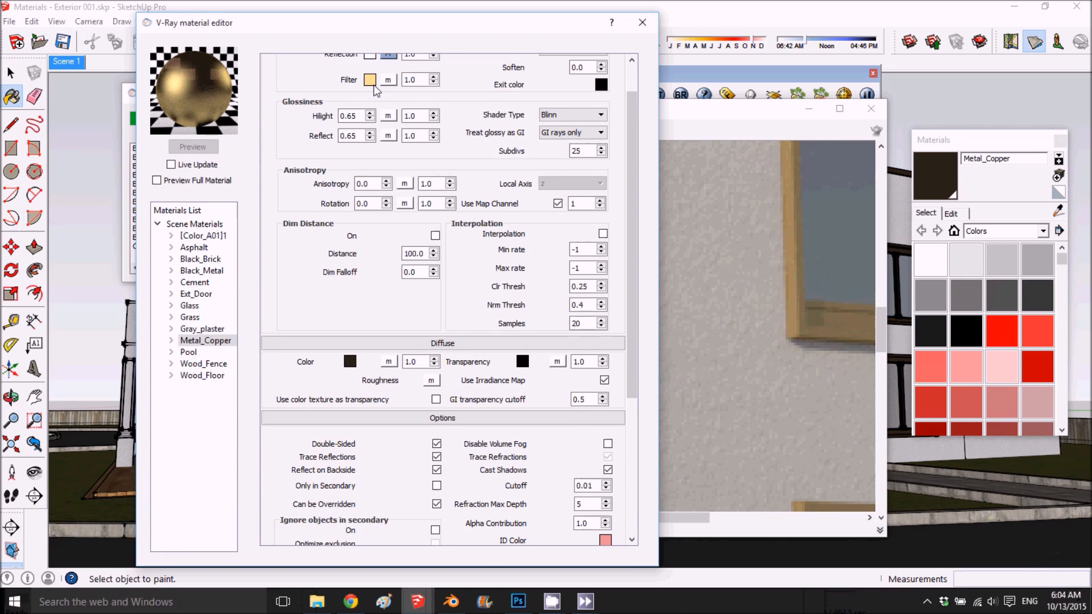
# - Change Metal_Copper's reflection filter colour to a muted greyish brown with hue 36, saturation 69 and value 156, previewing along the way
pyautogui.click(371, 81)
pyautogui.moveTo(522, 263); pyautogui.dragTo(526, 288)
pyautogui.click(553, 250)
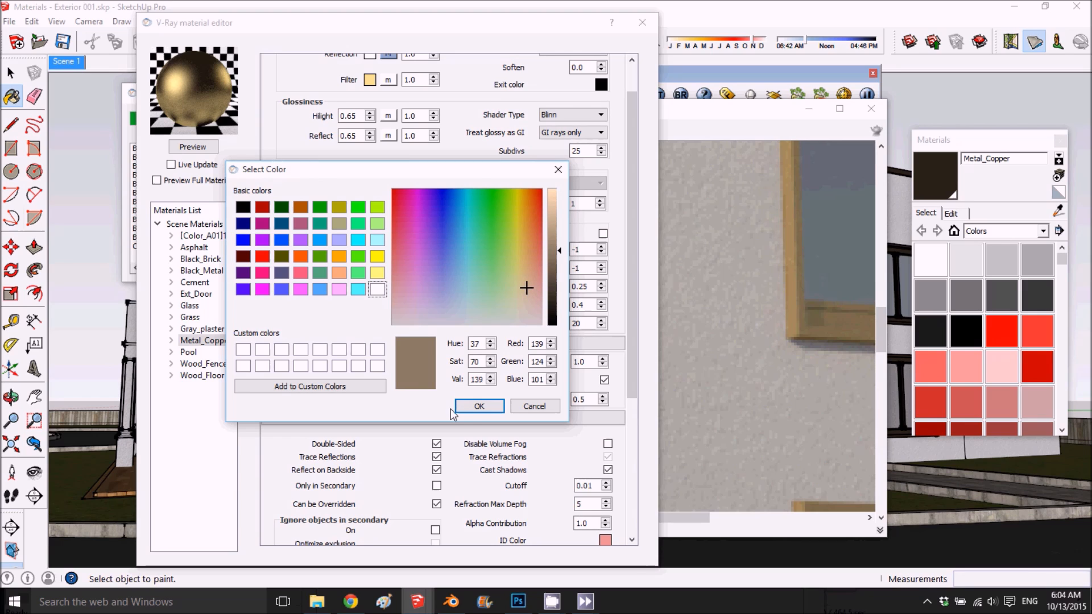
pyautogui.click(471, 406)
pyautogui.click(192, 148)
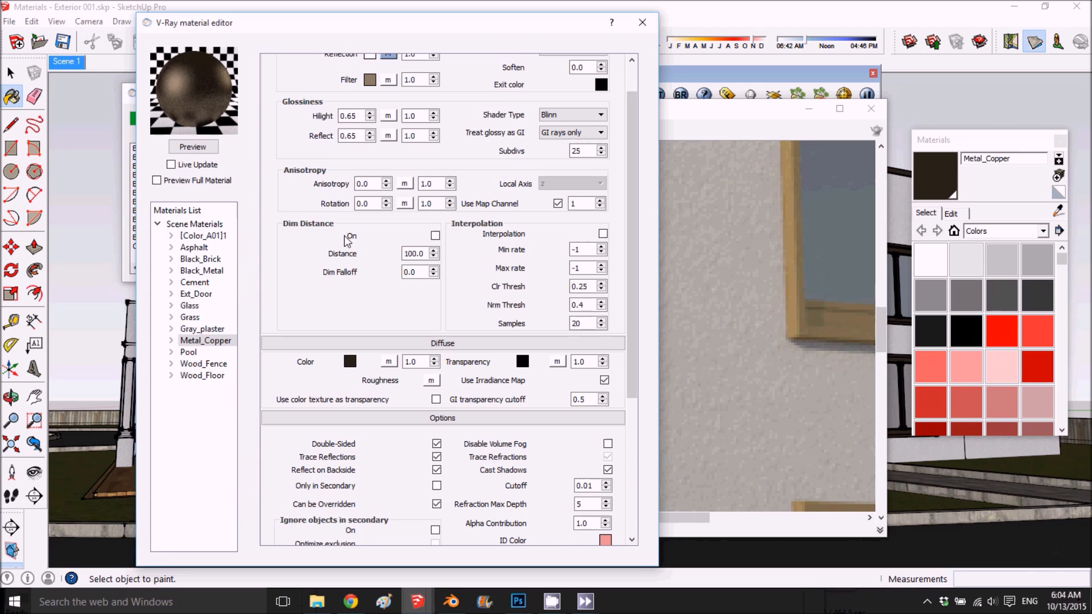
pyautogui.click(371, 80)
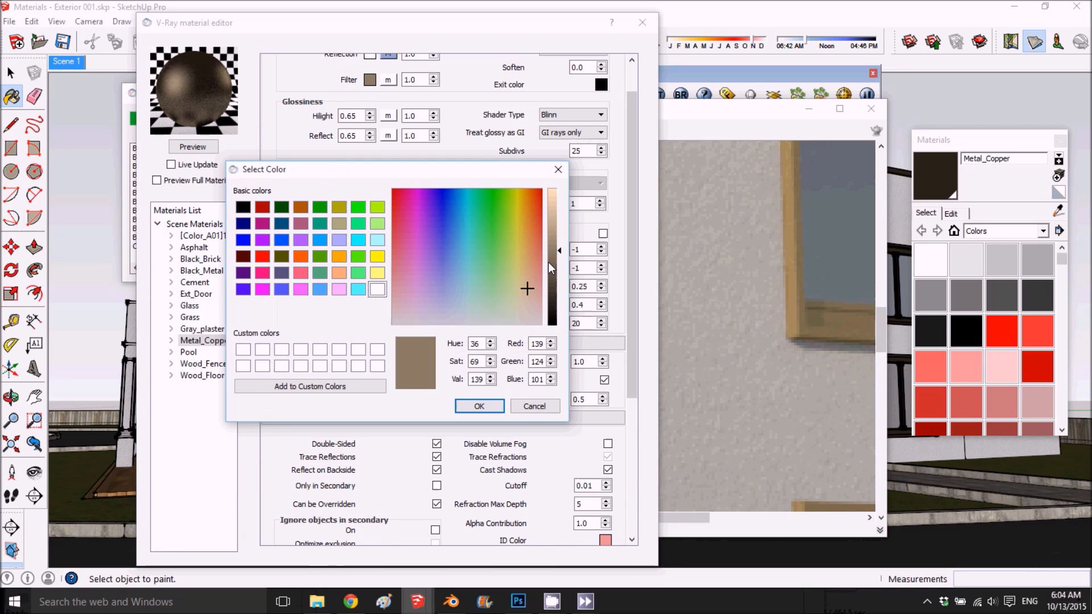
pyautogui.click(553, 242)
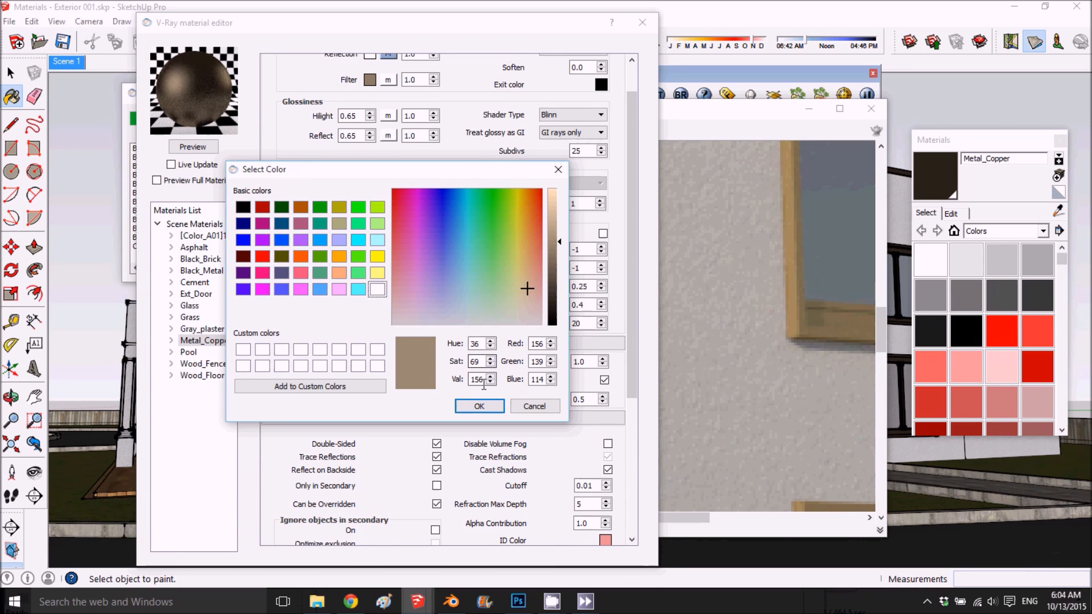
pyautogui.click(479, 406)
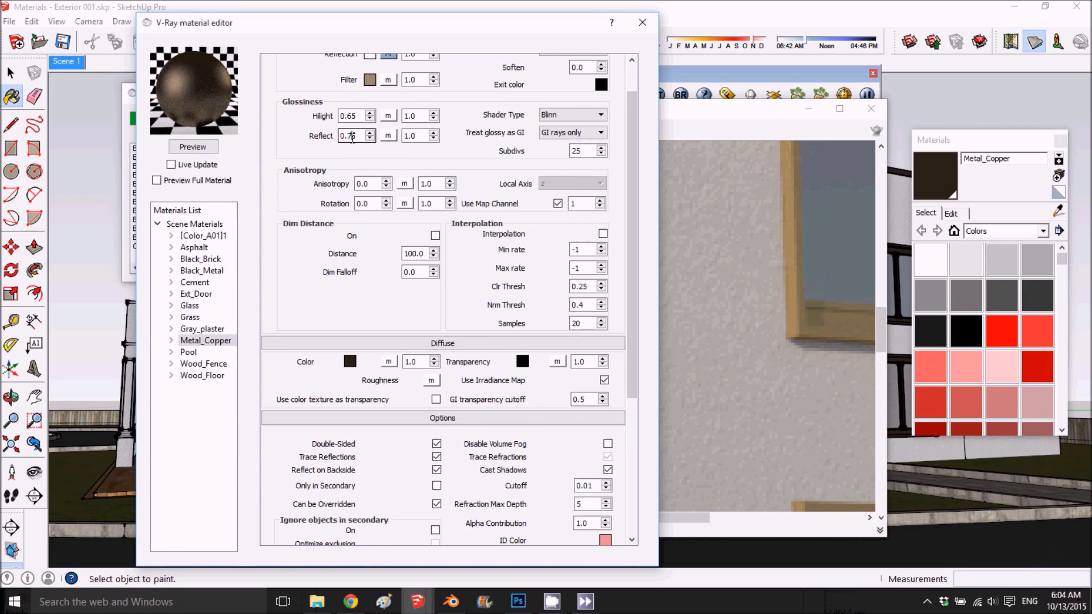
# - Set both the highlight and reflect glossiness of Metal_Copper to 0.75 and refresh the preview
pyautogui.doubleClick(351, 116)
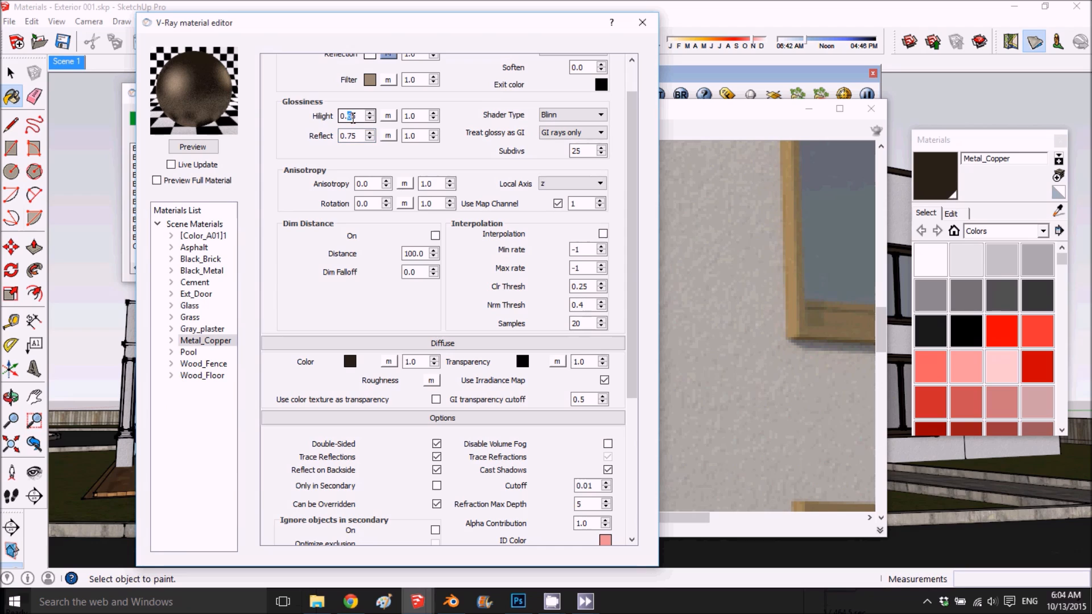
pyautogui.write('75')
pyautogui.click(196, 147)
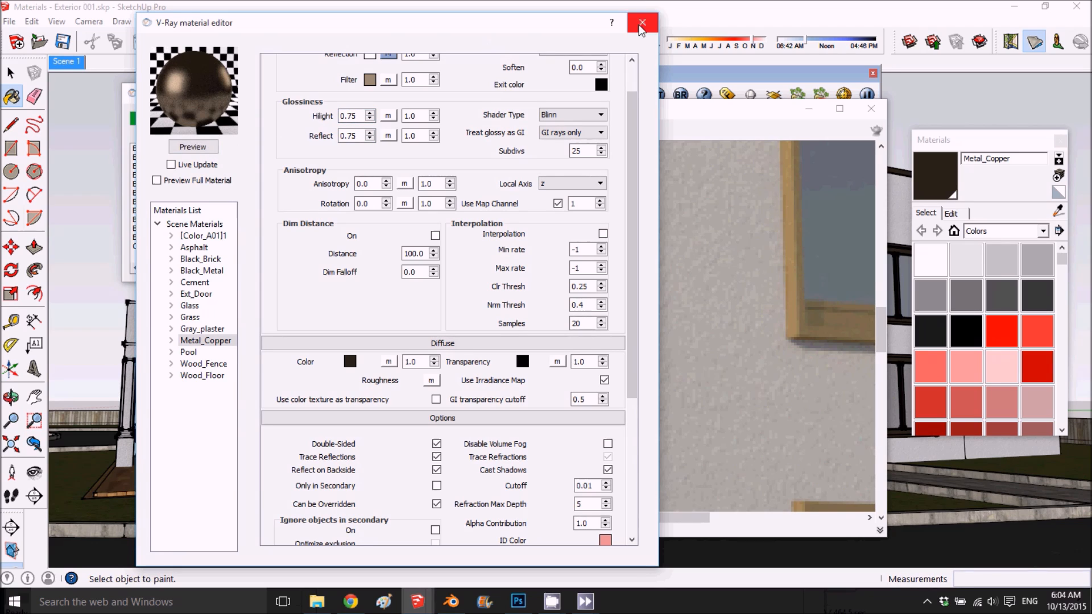
# - Check the Pool and Wood_Fence materials, set Wood_Floor's bump amount to 2 and refresh the preview
pyautogui.scroll(2, 439, 133)
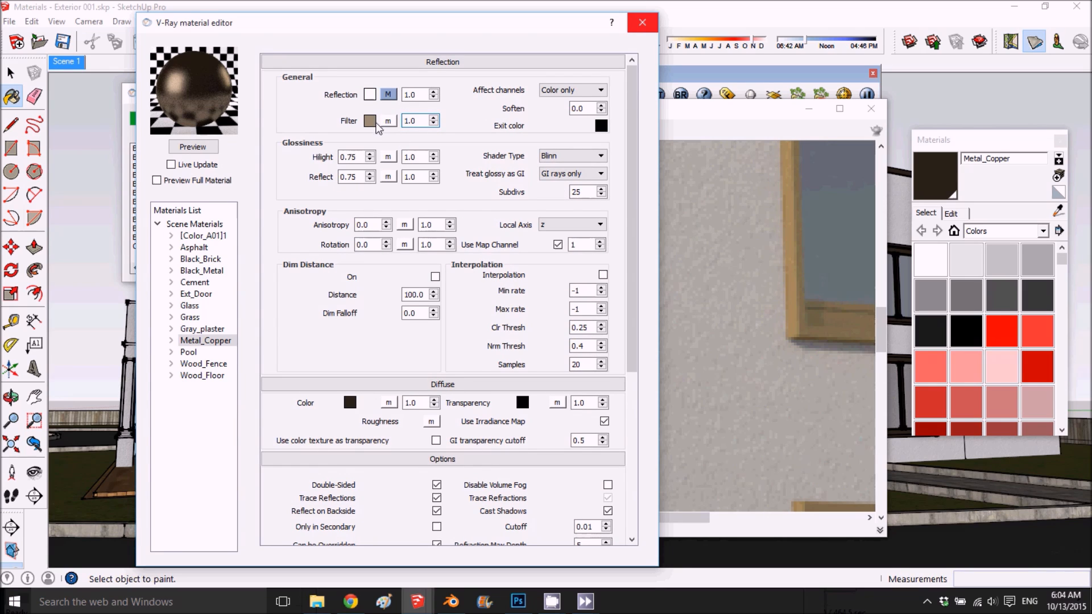
pyautogui.click(205, 353)
pyautogui.click(211, 365)
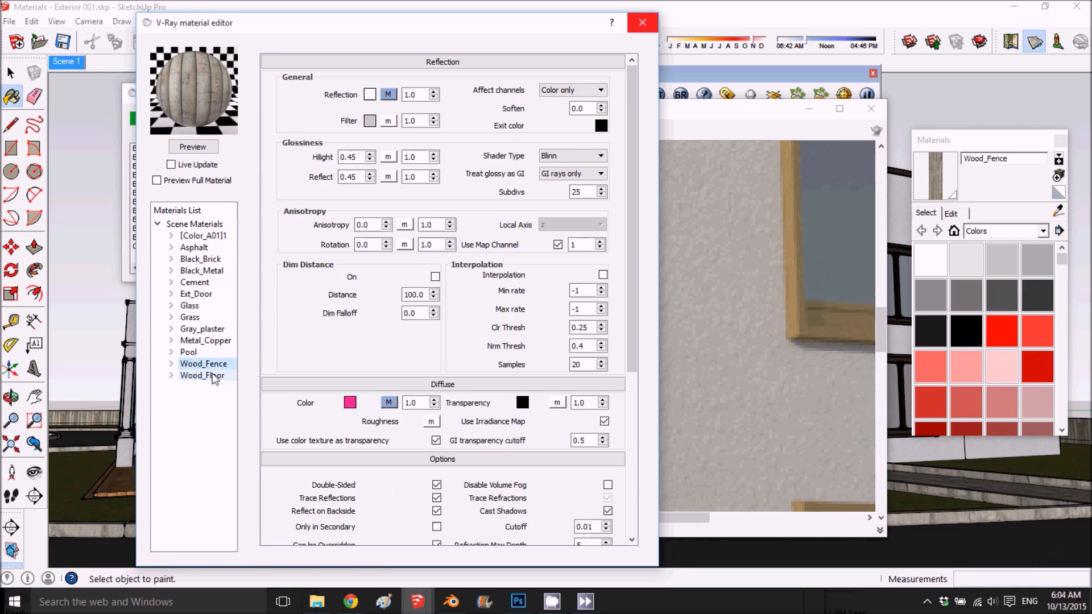
pyautogui.click(213, 373)
pyautogui.scroll(-5, 330, 298)
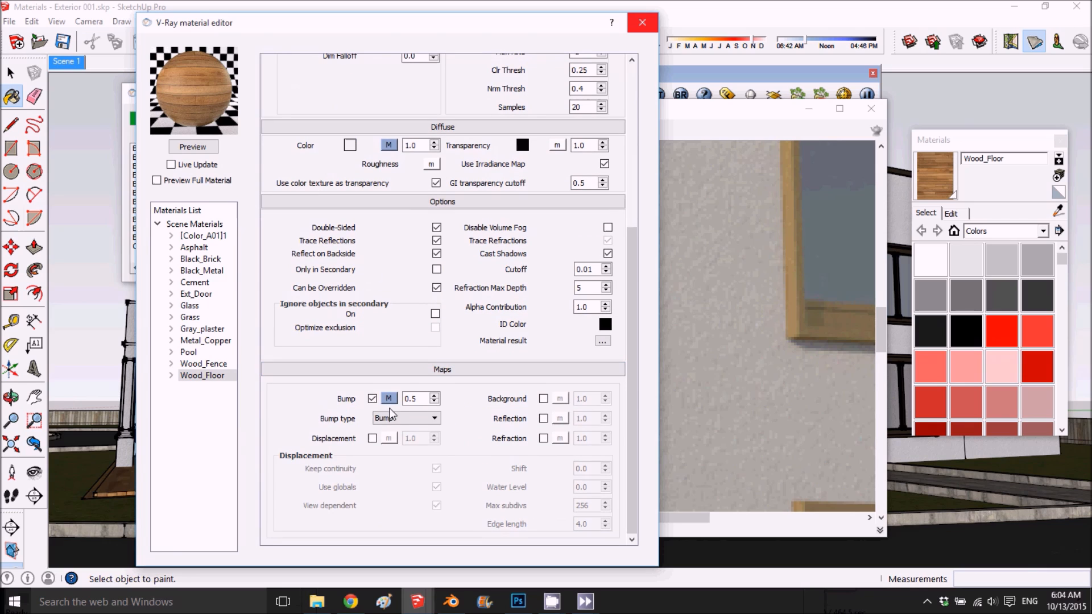
pyautogui.click(390, 399)
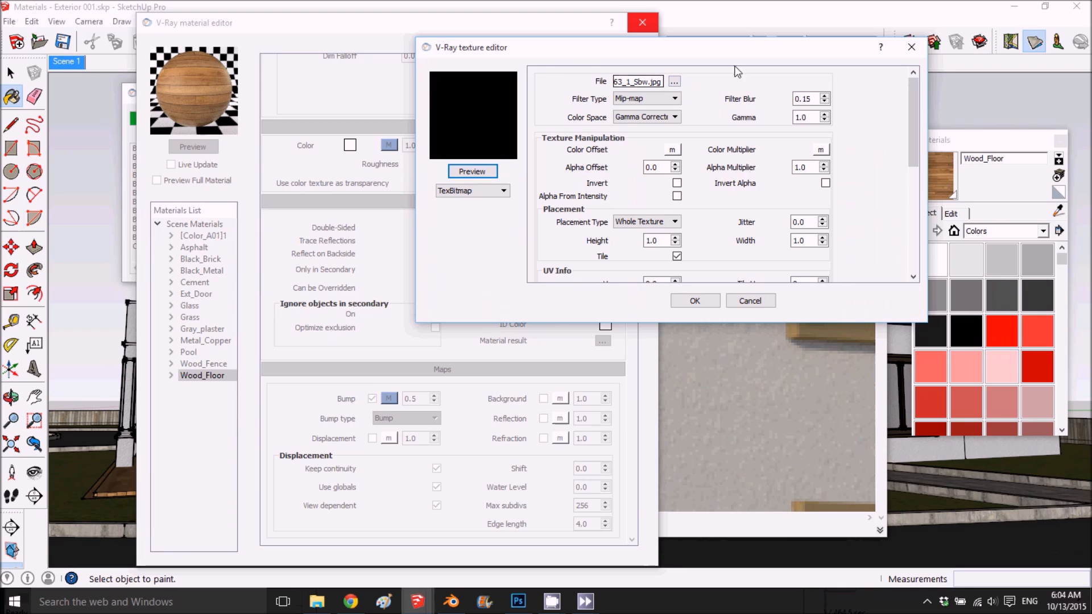
pyautogui.click(911, 47)
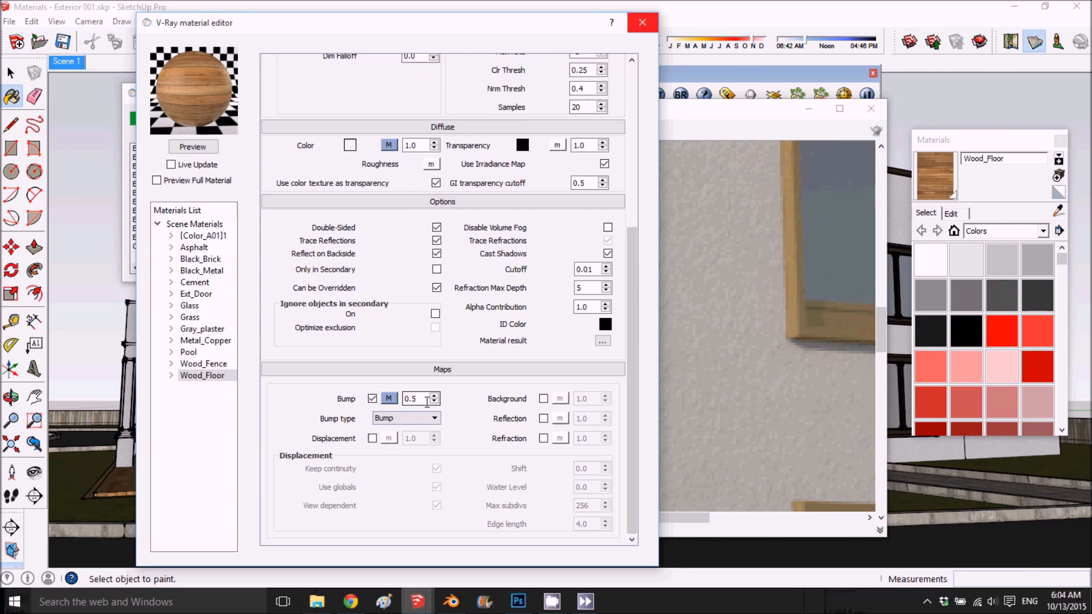
pyautogui.write('2')
pyautogui.click(192, 147)
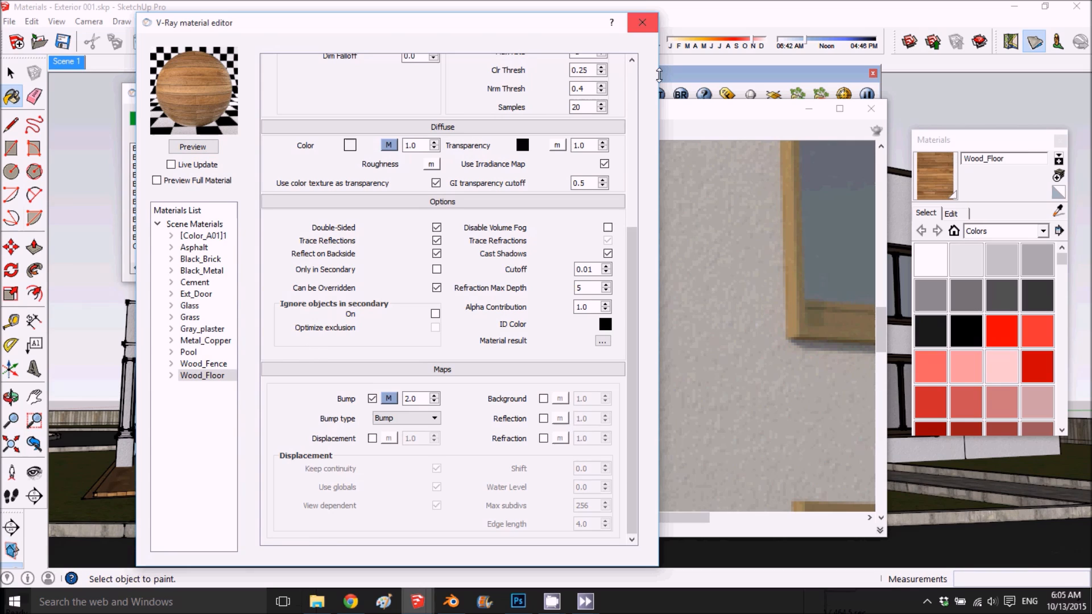
# - Examine the new render's window frames, entrance door, plaster walls, side wall lamp and roof edges up close and as a whole
pyautogui.click(760, 220)
pyautogui.scroll(-2, 685, 242)
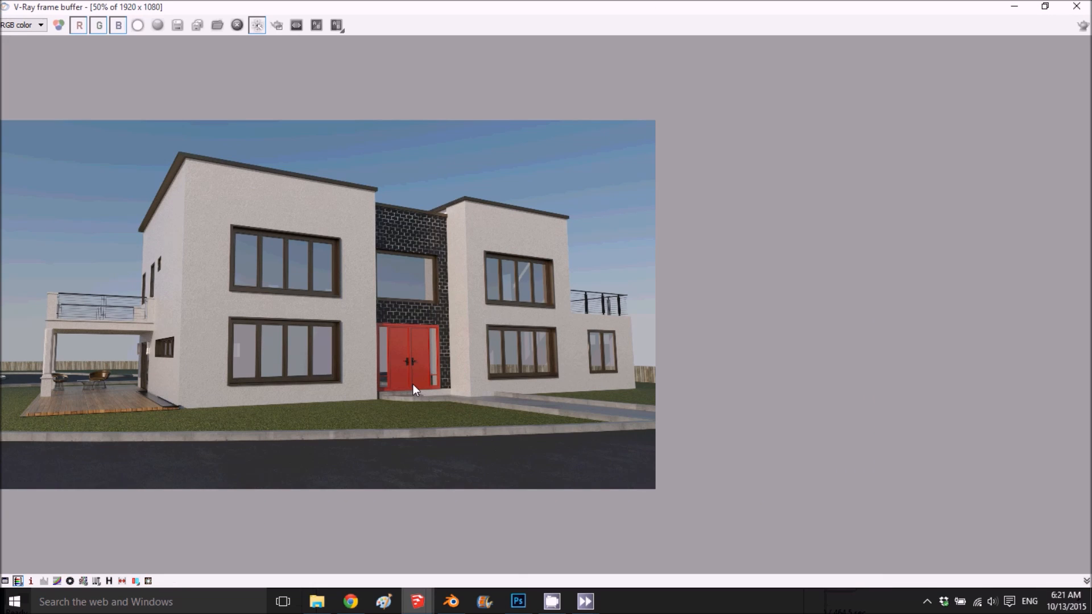
pyautogui.scroll(1, 413, 388)
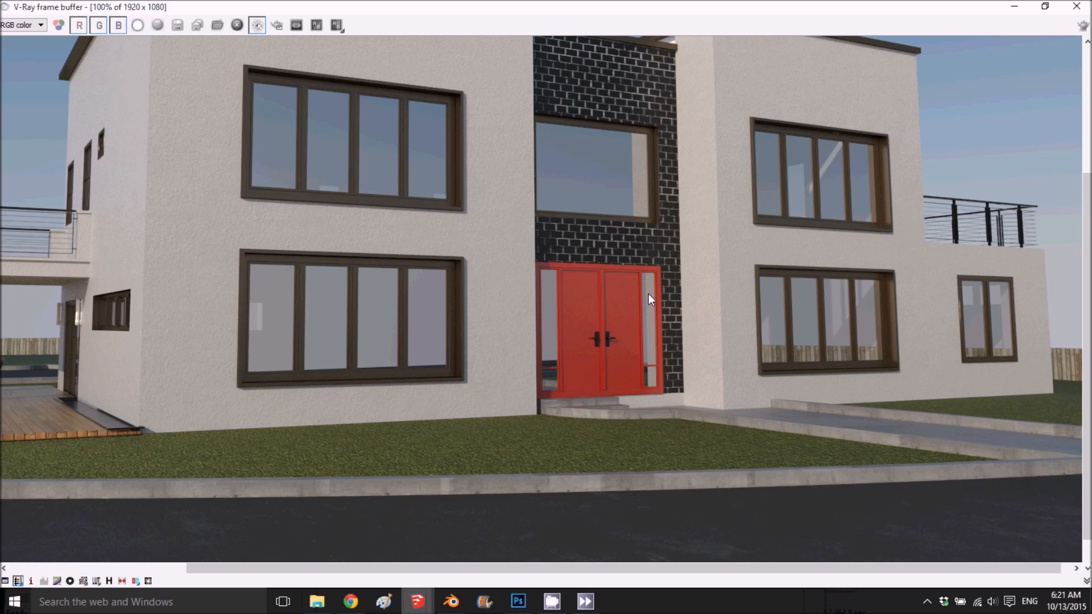
pyautogui.scroll(1, 647, 293)
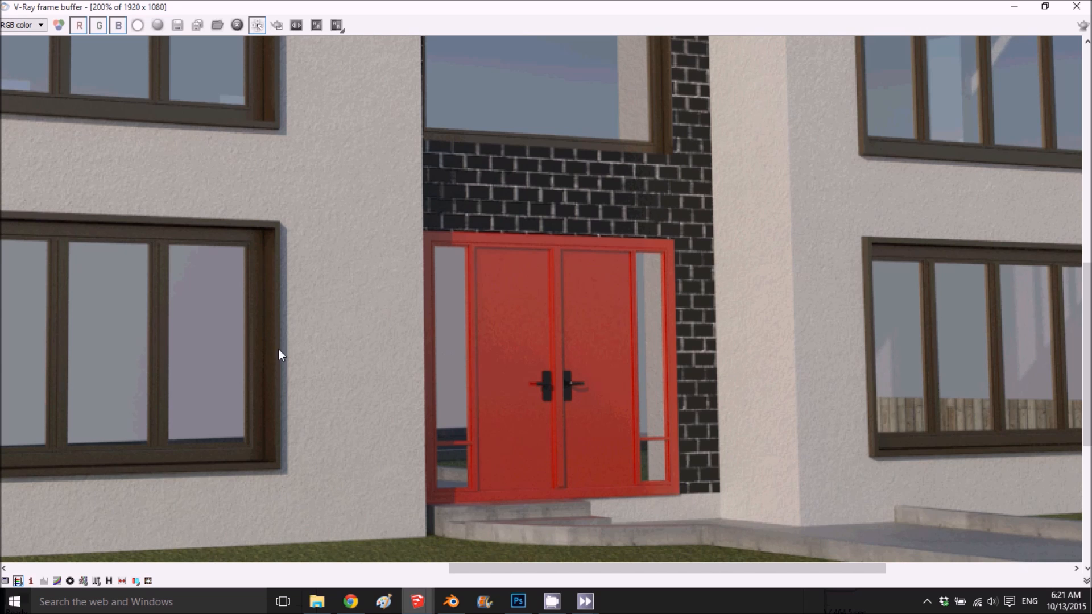
pyautogui.scroll(-2, 278, 355)
pyautogui.scroll(1, 285, 356)
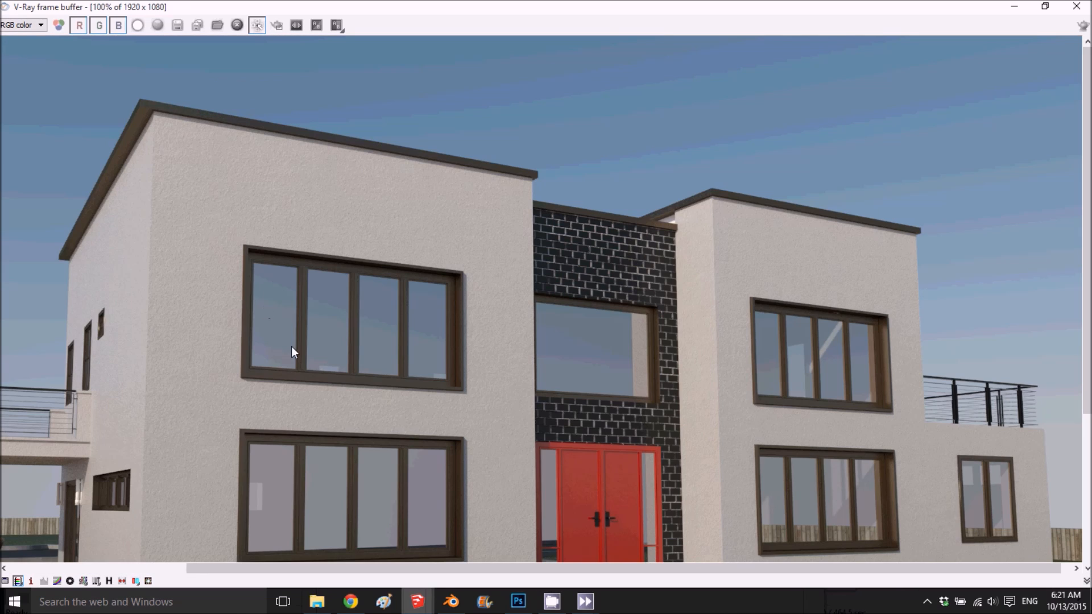
pyautogui.scroll(-1, 263, 412)
pyautogui.scroll(1, 142, 387)
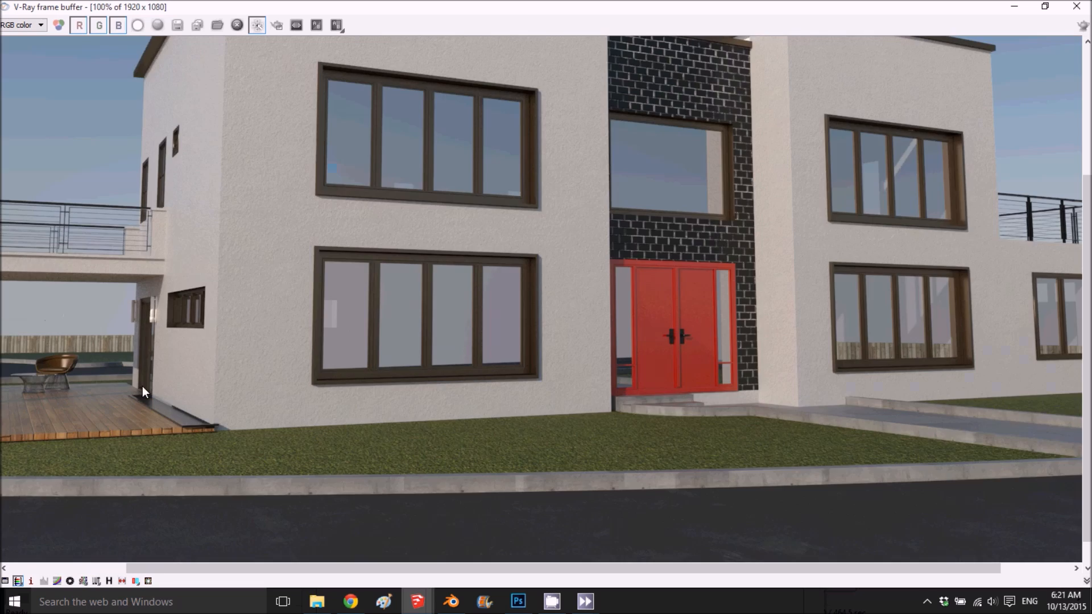
pyautogui.scroll(1, 143, 387)
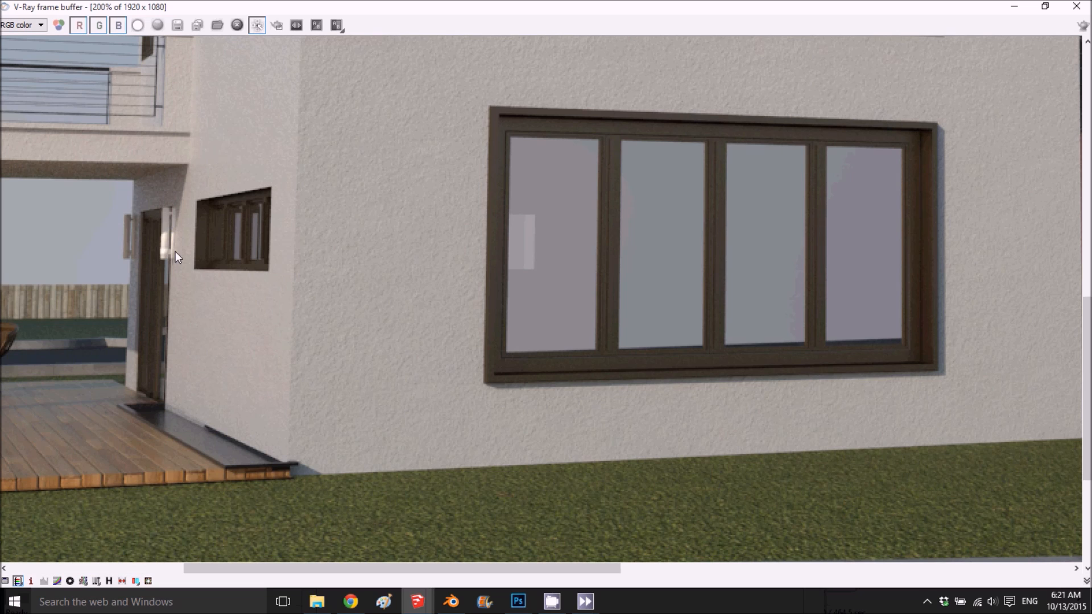
pyautogui.scroll(1, 165, 287)
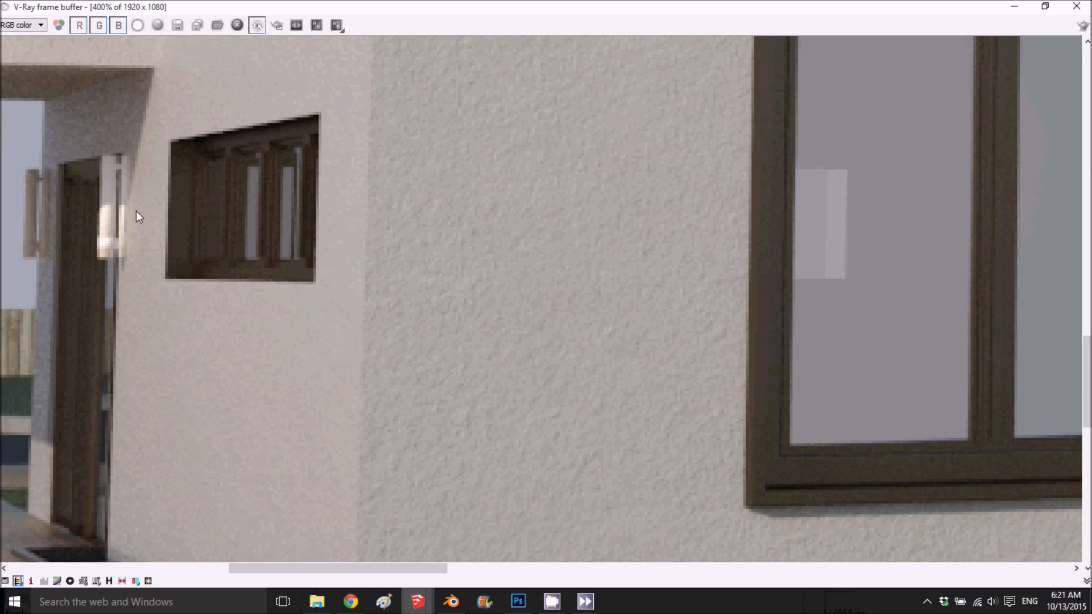
pyautogui.scroll(-1, 118, 200)
pyautogui.scroll(-1, 240, 266)
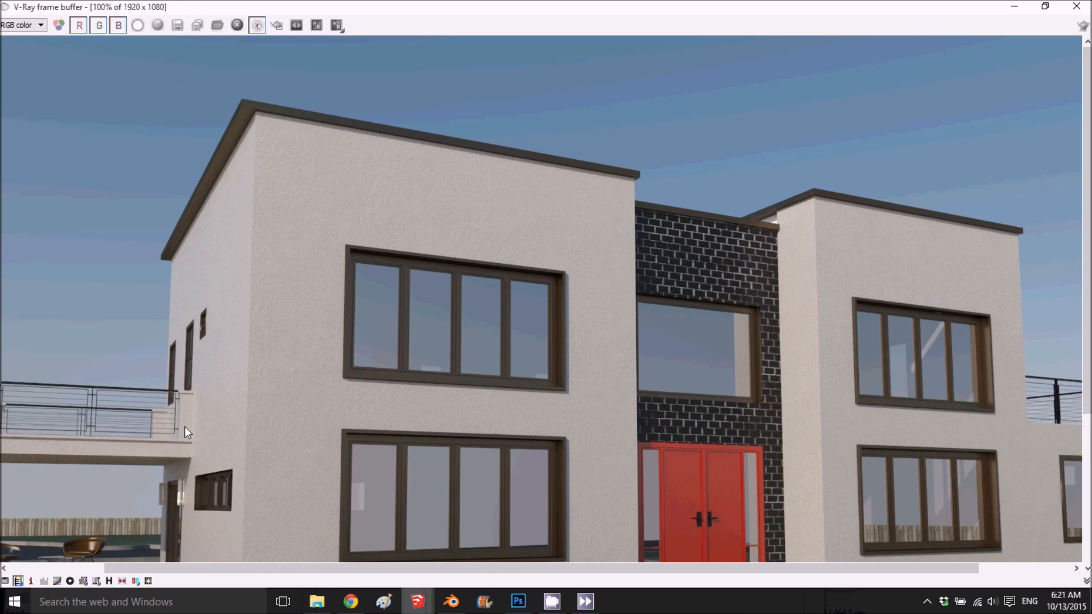
pyautogui.scroll(-1, 186, 432)
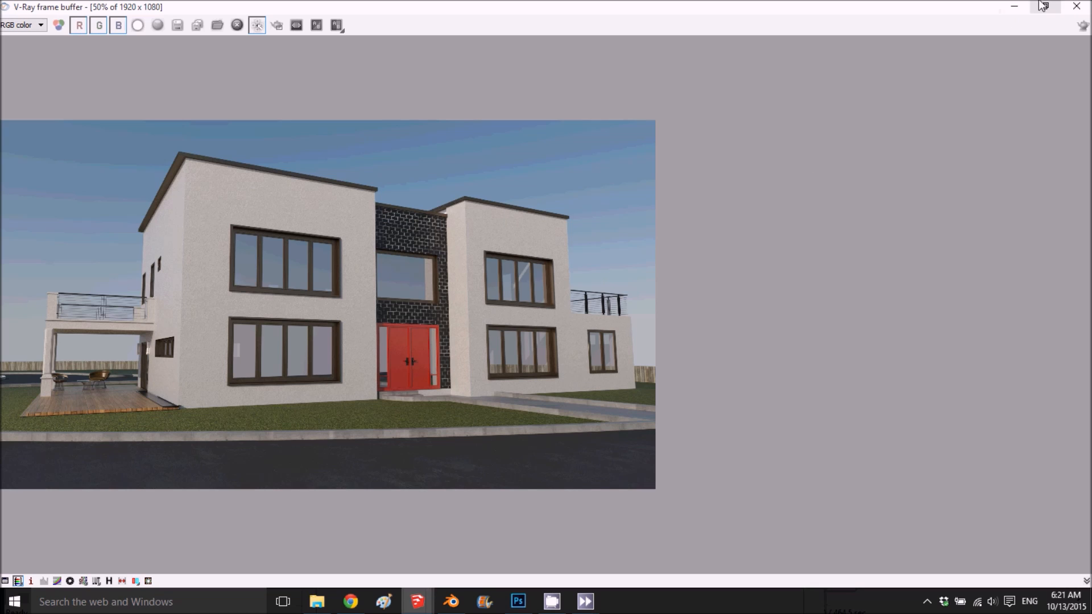
# - Minimize the render window and open Metal_Copper's settings in the V-Ray material editor
pyautogui.click(1021, 9)
pyautogui.click(1052, 210)
pyautogui.click(566, 302)
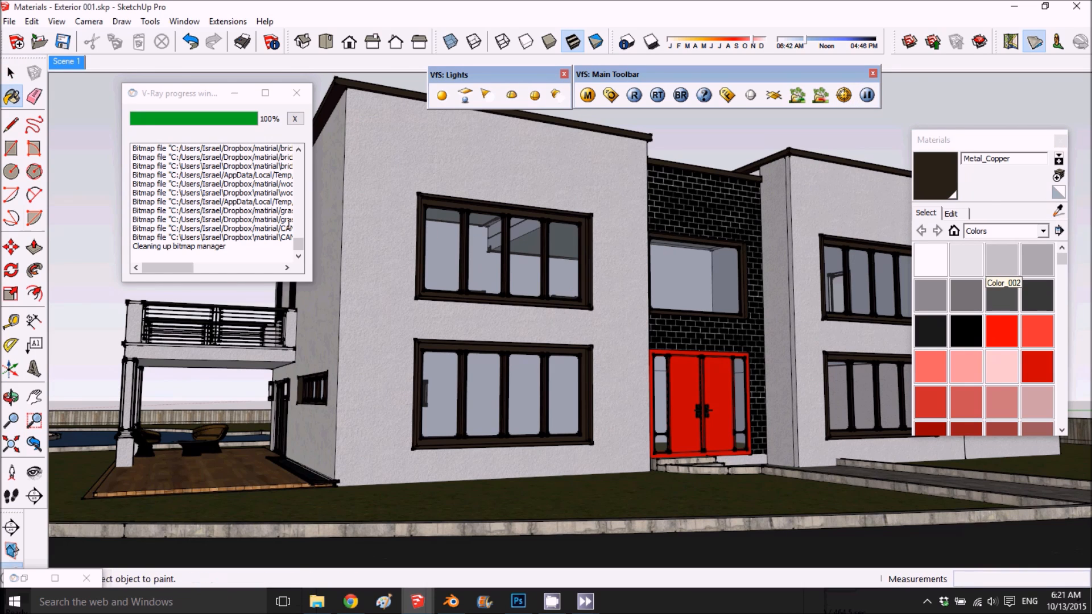
pyautogui.click(950, 213)
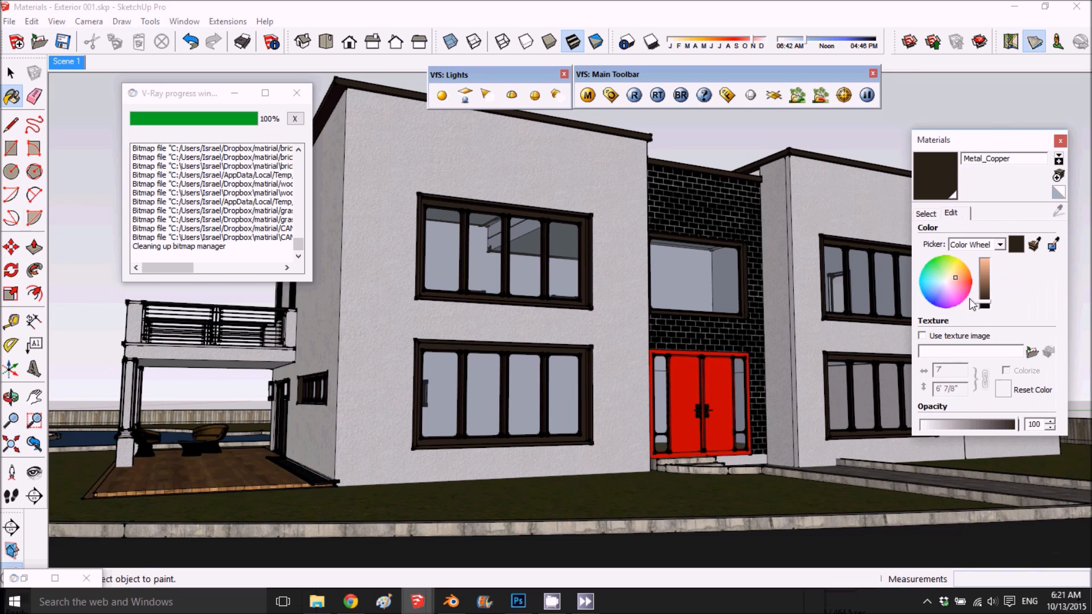
pyautogui.click(593, 100)
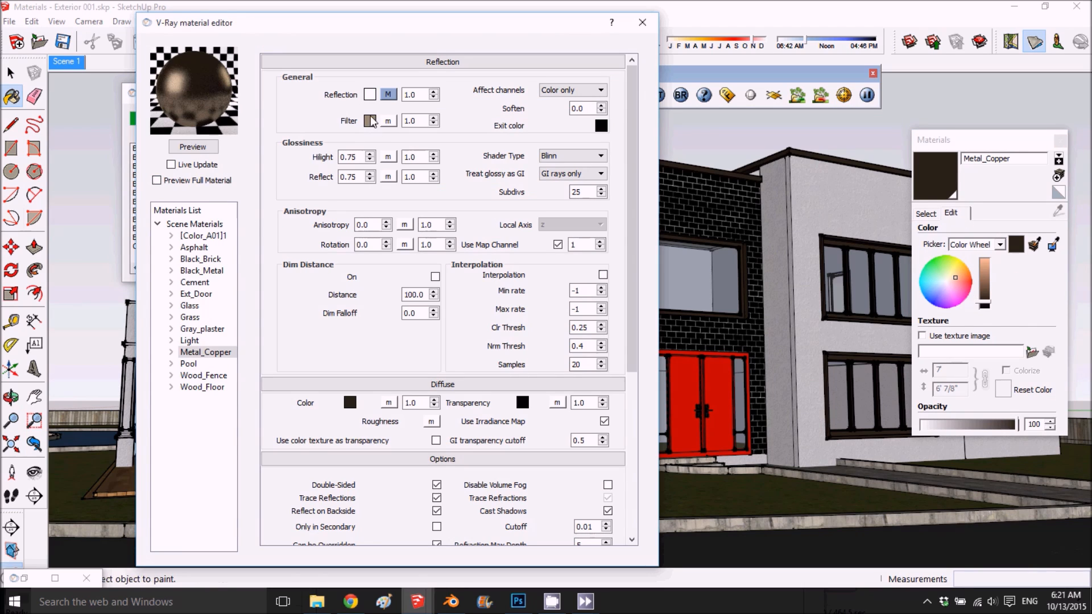
# - Shift Metal_Copper's diffuse colour to a very dark reddish brown
pyautogui.click(349, 402)
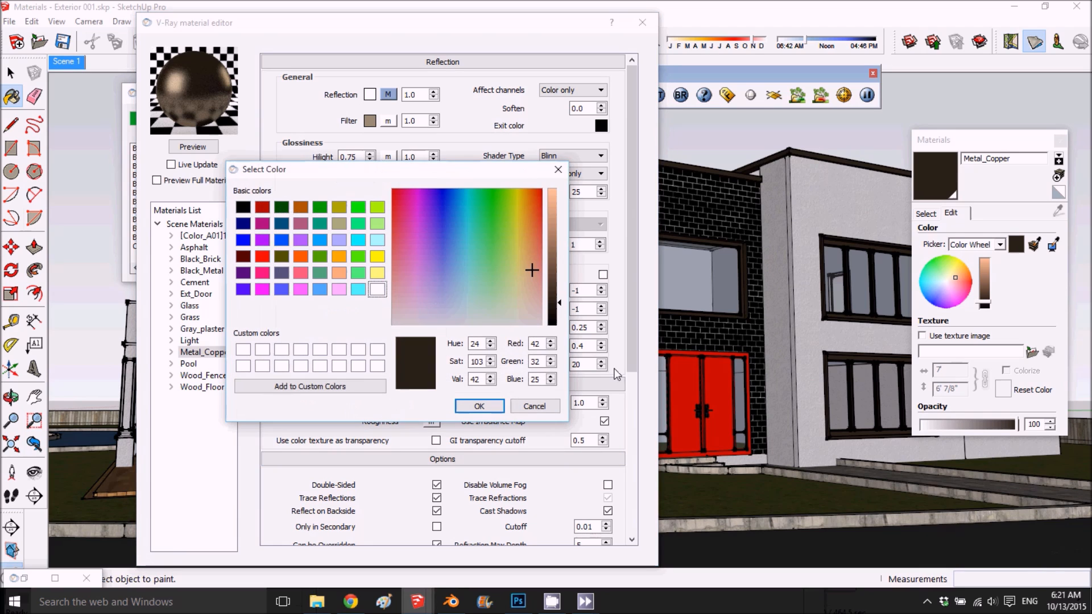
pyautogui.click(536, 276)
pyautogui.moveTo(549, 272); pyautogui.dragTo(549, 306)
pyautogui.click(479, 406)
# - Change Metal_Copper's reflection filter colour to a more saturated golden brown with value 152
pyautogui.click(370, 120)
pyautogui.moveTo(562, 244); pyautogui.dragTo(562, 244)
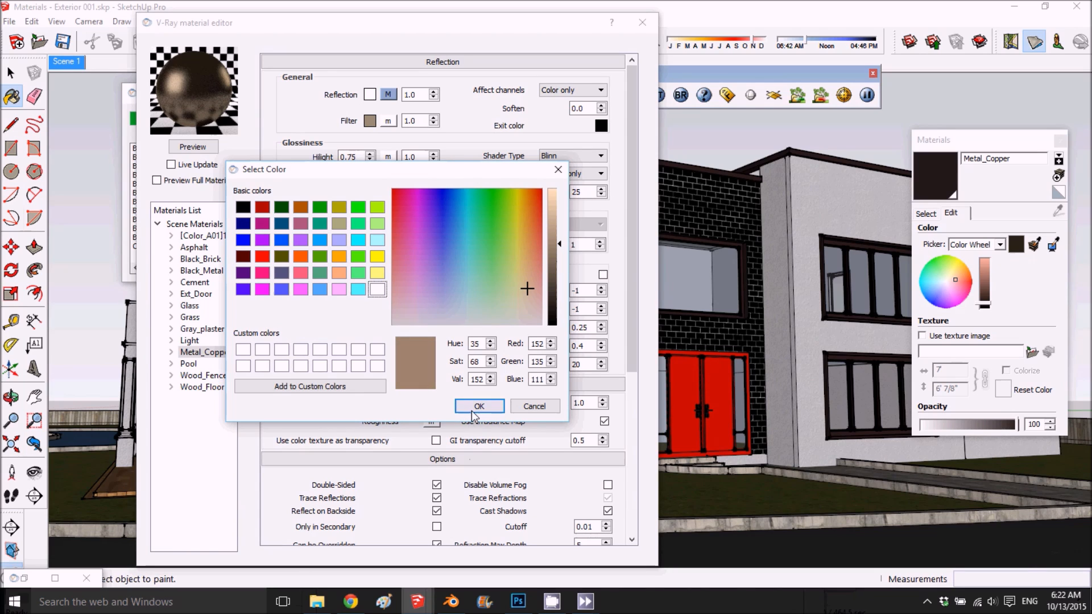
pyautogui.moveTo(533, 288); pyautogui.dragTo(526, 271)
pyautogui.click(472, 406)
# - Set Metal_Copper's diffuse colour to a brown with hue 28, saturation 116 and value 67, and refresh the preview
pyautogui.click(355, 407)
pyautogui.moveTo(535, 276)
pyautogui.mouseDown()
pyautogui.moveTo(530, 290)
pyautogui.moveTo(533, 261)
pyautogui.moveTo(558, 289)
pyautogui.moveTo(528, 247)
pyautogui.moveTo(529, 264)
pyautogui.mouseUp()
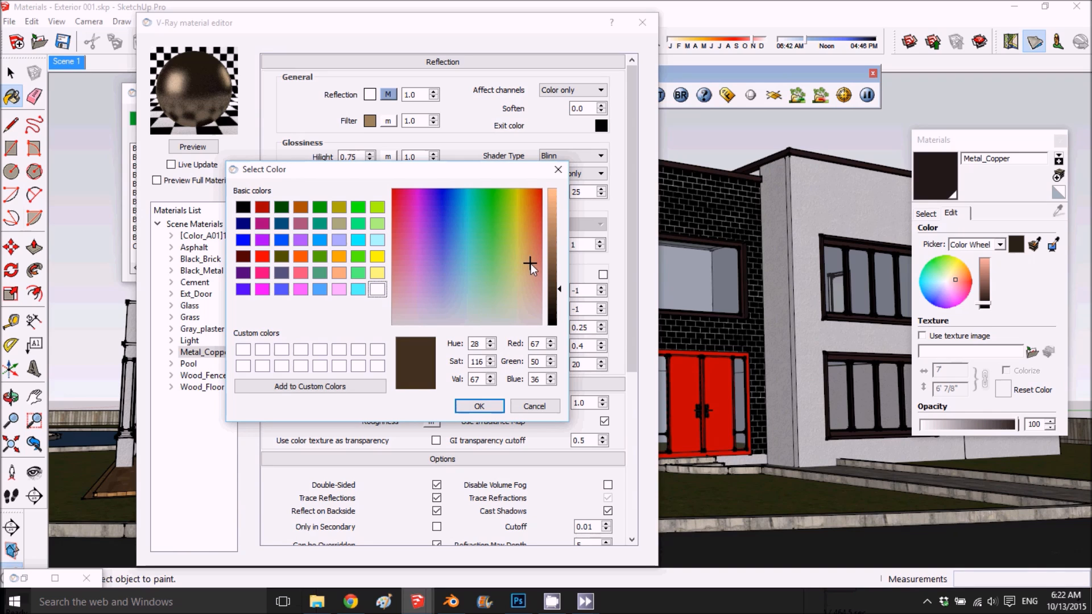
pyautogui.click(479, 406)
pyautogui.click(209, 148)
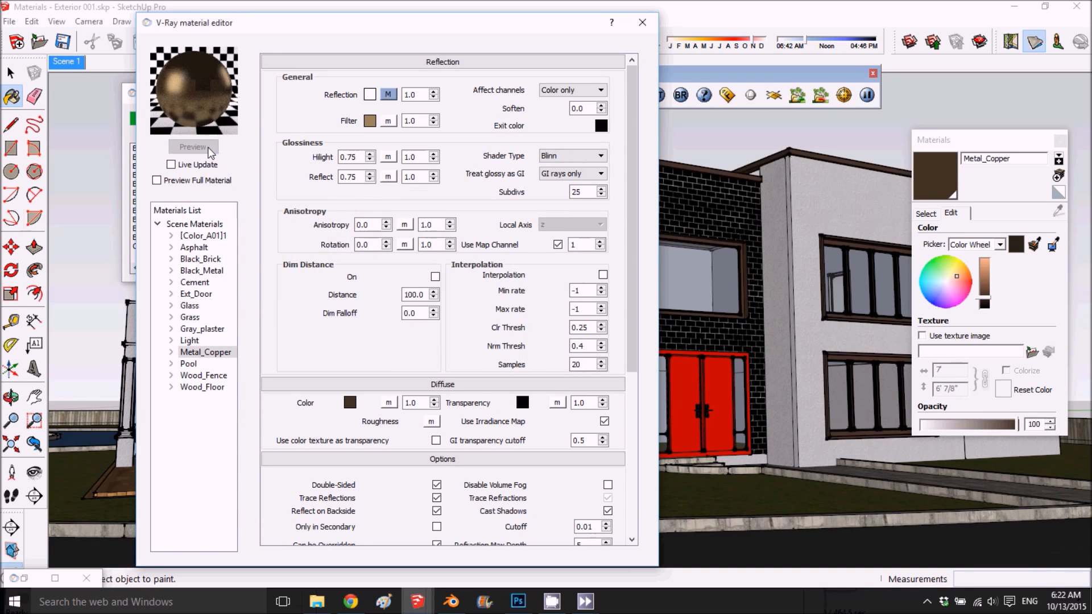
# - Darken Metal_Copper's diffuse brown to value 42 and refresh the preview
pyautogui.click(350, 403)
pyautogui.moveTo(551, 295); pyautogui.dragTo(552, 309)
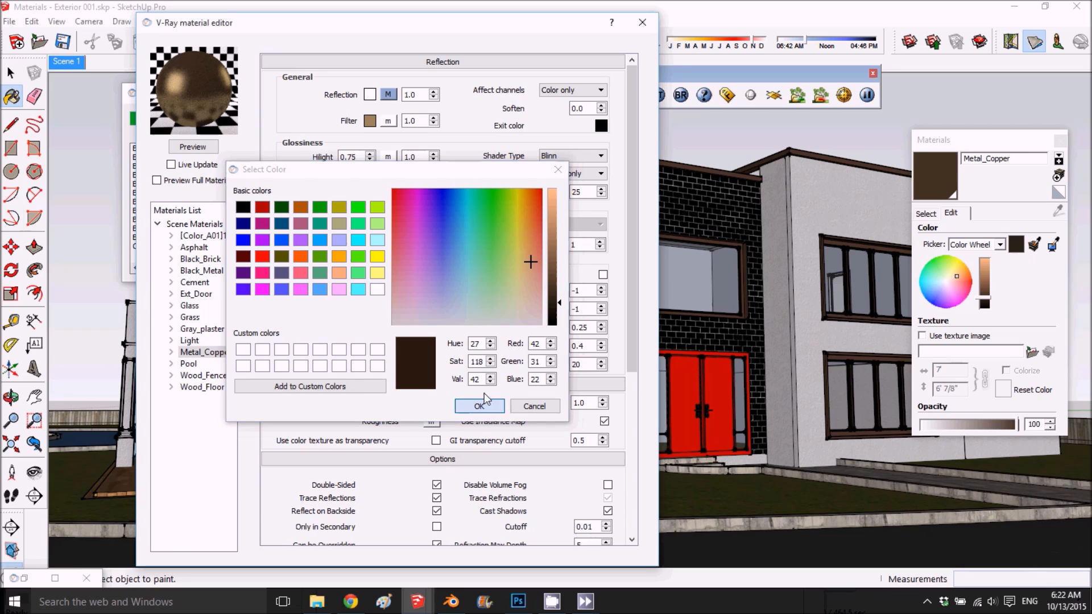
pyautogui.click(481, 405)
pyautogui.click(204, 148)
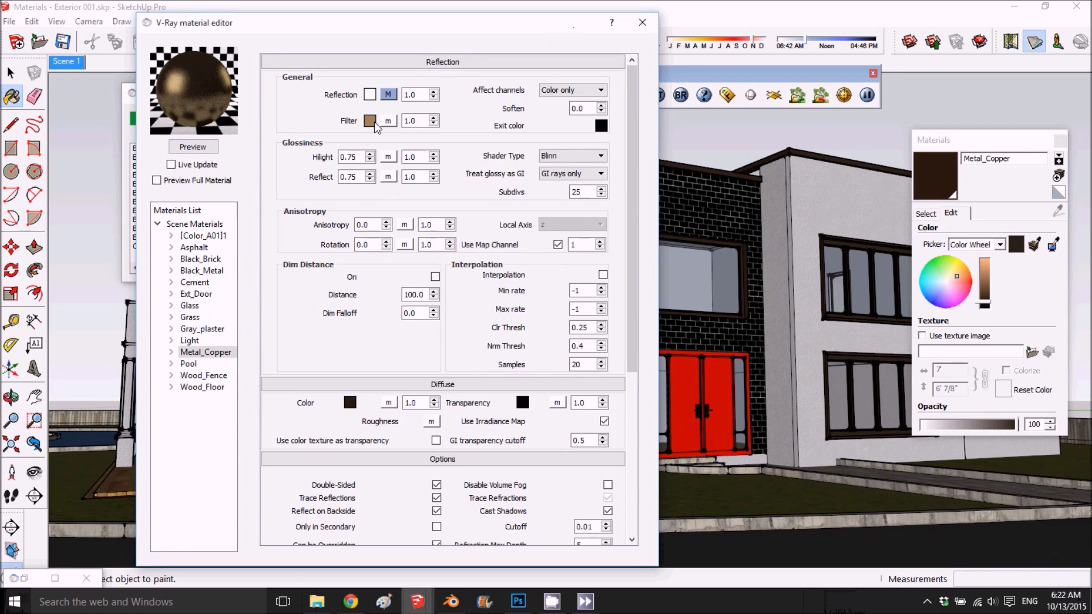
# - Set the IOR of Metal_Copper's Fresnel reflection map to 5
pyautogui.click(387, 96)
pyautogui.doubleClick(660, 119)
pyautogui.write('5.0')
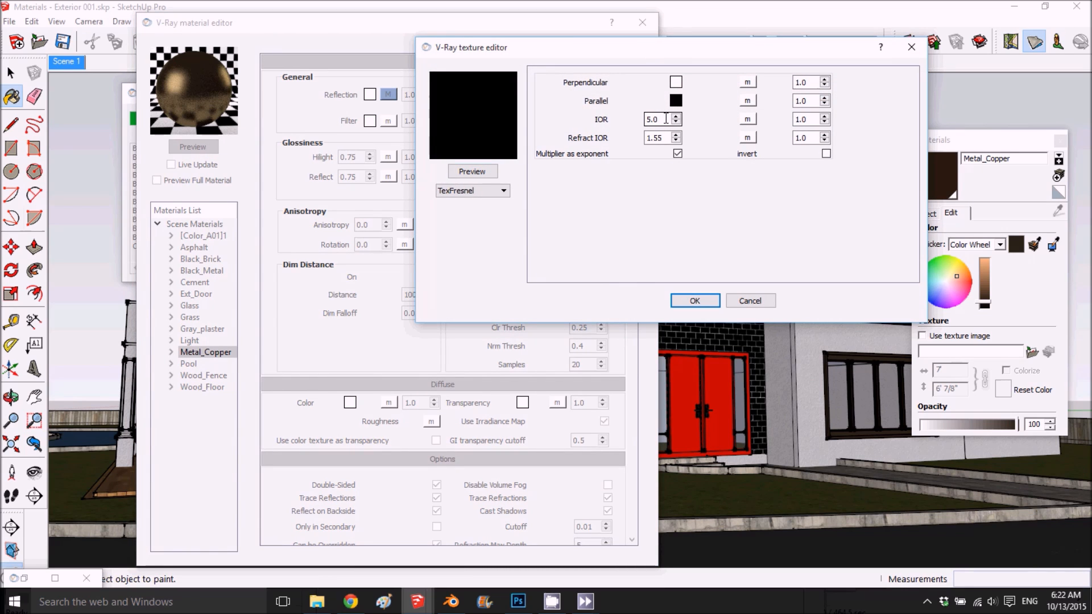
pyautogui.click(694, 300)
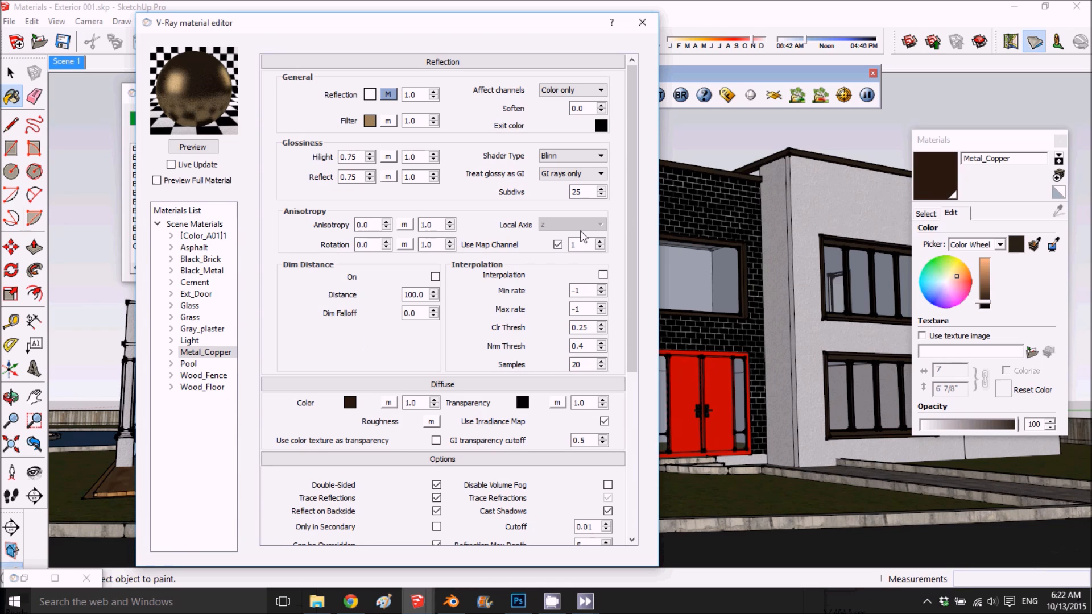
# - Check the wood deck in the last render and sample the deck's Wood_Floor material from the model for editing
pyautogui.click(727, 97)
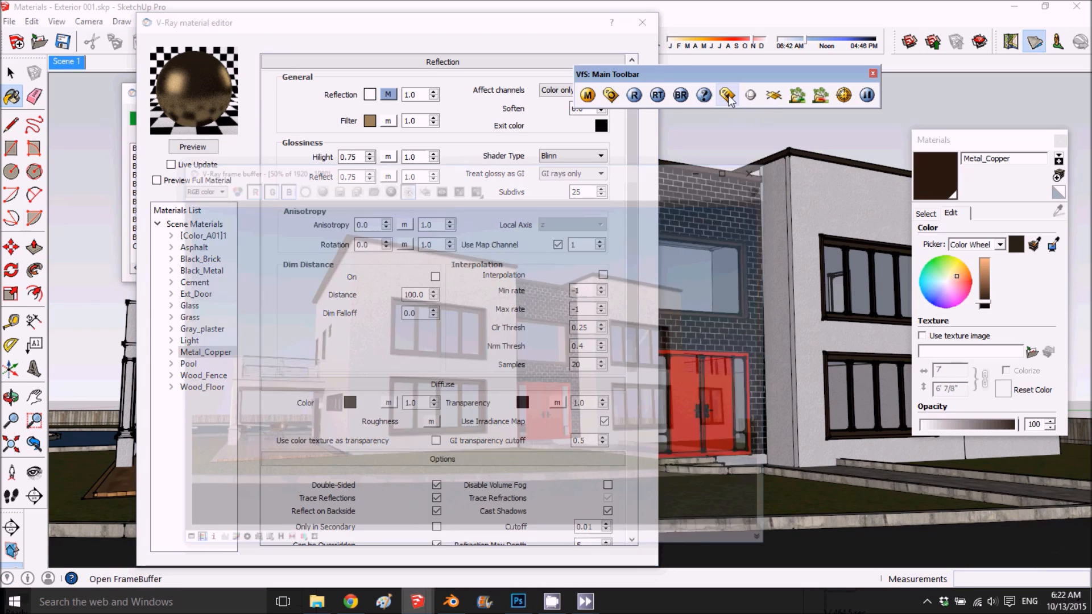
pyautogui.scroll(4, 275, 452)
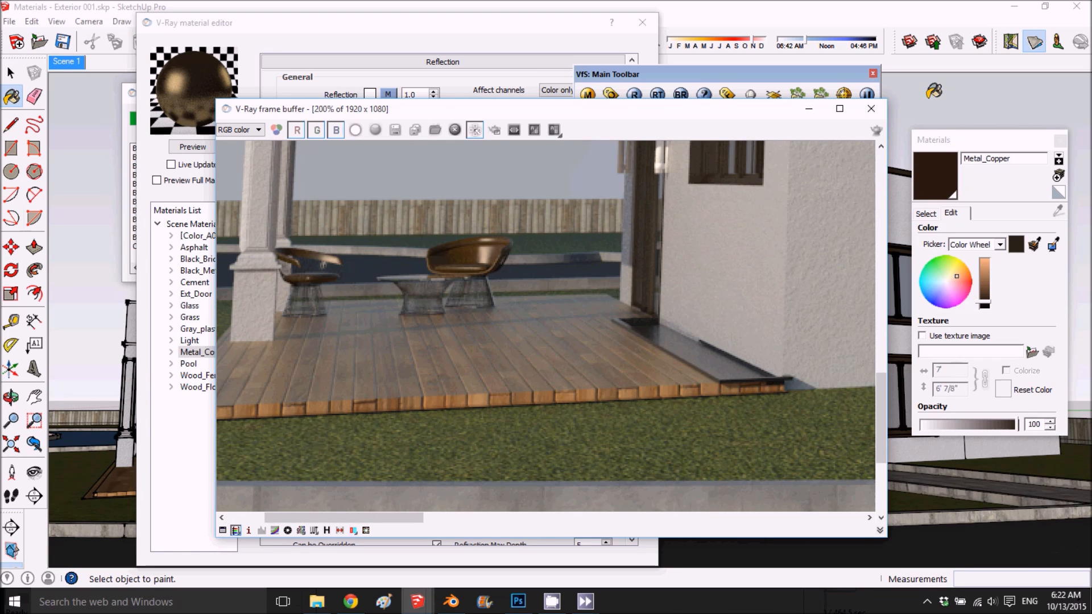
pyautogui.click(864, 109)
pyautogui.click(927, 214)
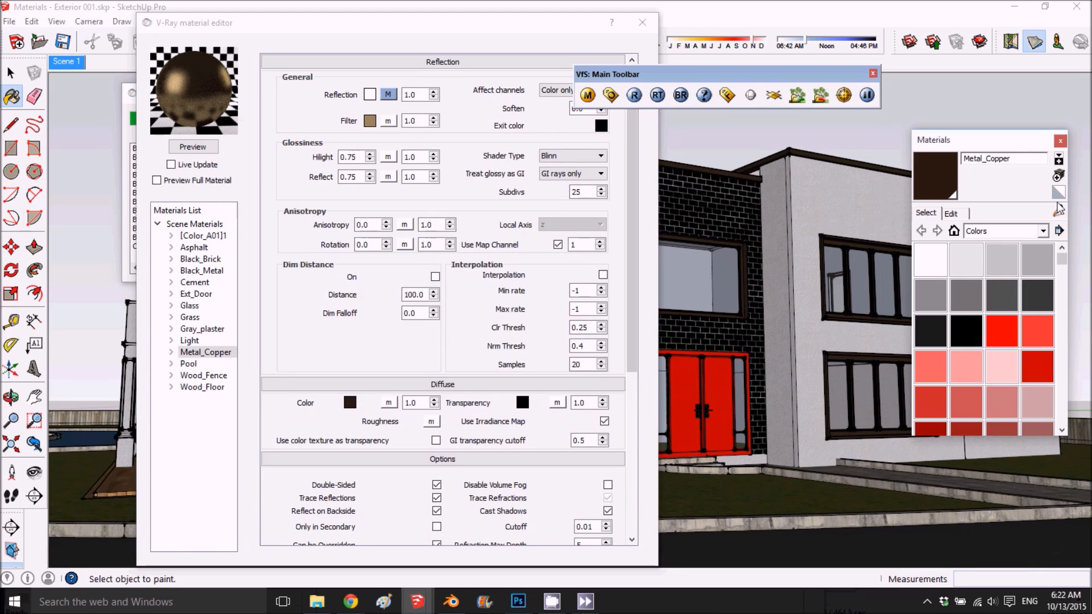
pyautogui.click(1056, 210)
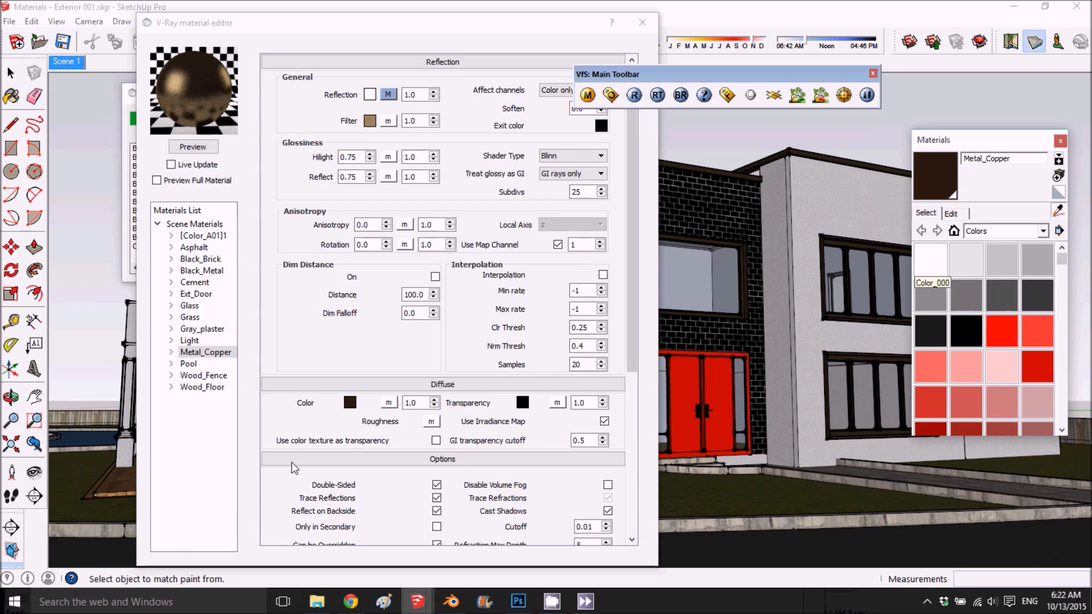
pyautogui.click(117, 486)
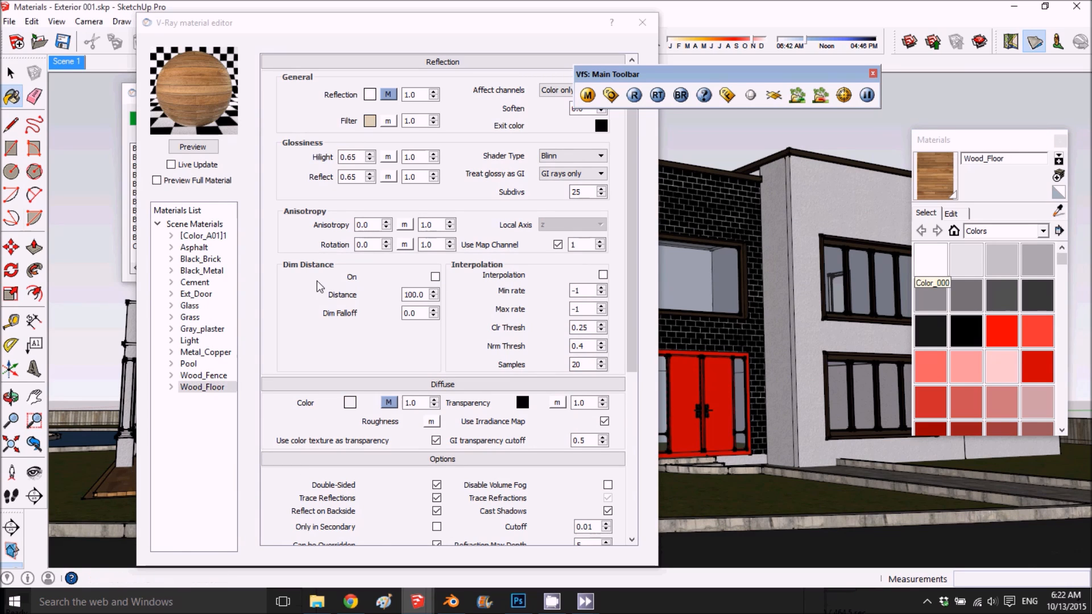
# - Change Wood_Floor's reflection filter colour to a darker, greyer beige and refresh the preview
pyautogui.click(370, 121)
pyautogui.moveTo(558, 225); pyautogui.dragTo(558, 219)
pyautogui.click(480, 406)
pyautogui.click(192, 146)
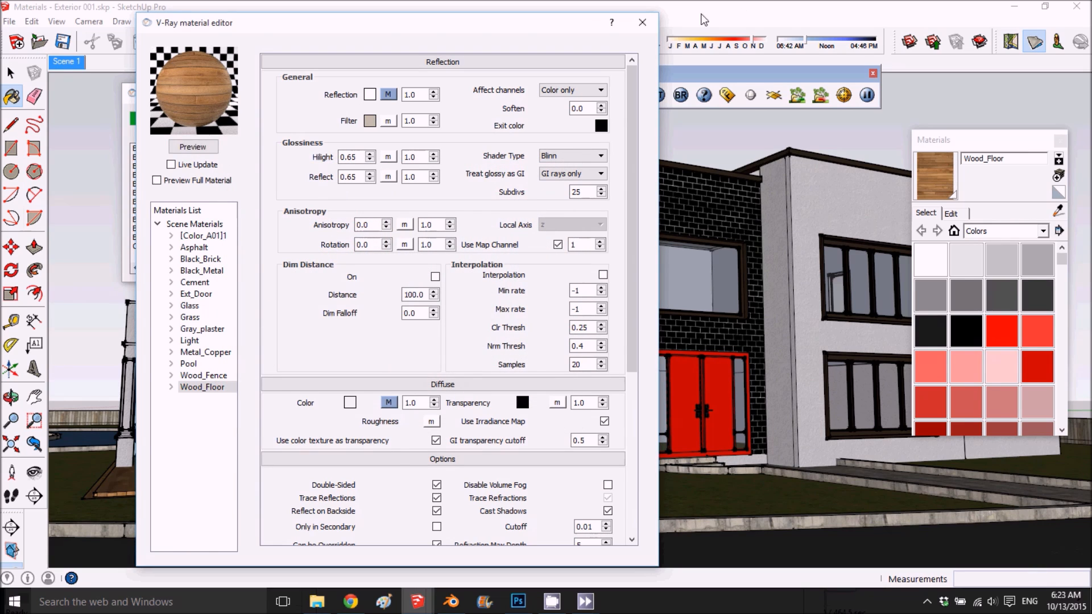
pyautogui.click(642, 22)
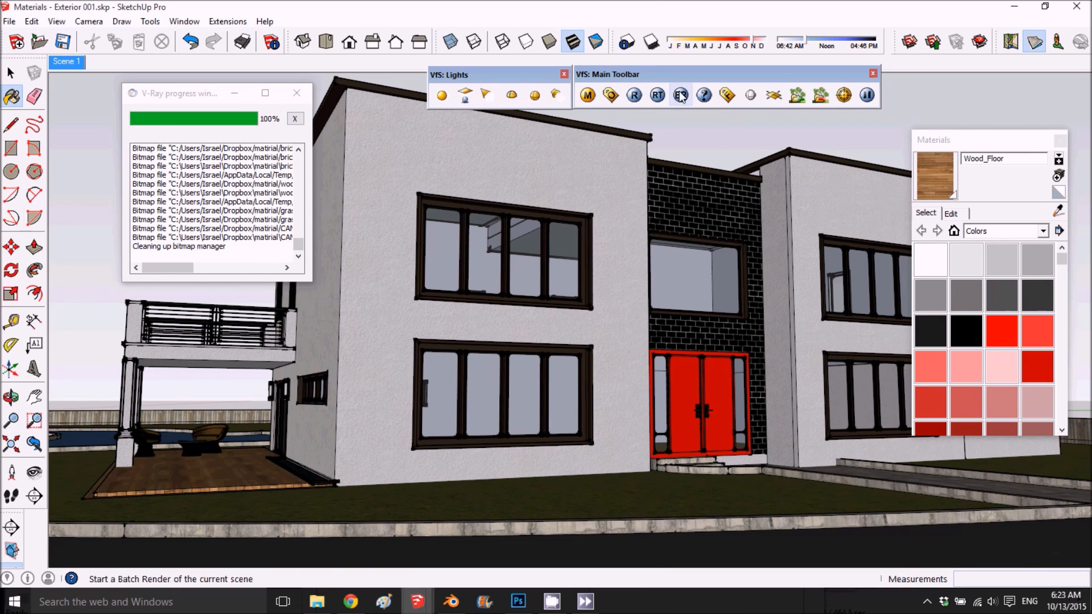
# - Examine the patio's wood floor and chairs in the last render
pyautogui.click(729, 96)
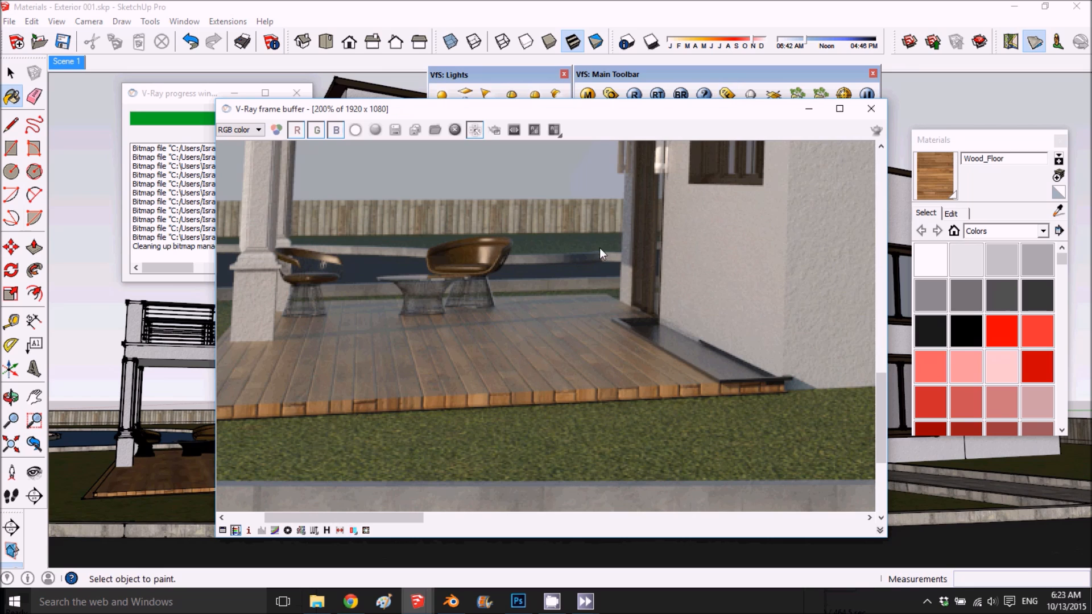
pyautogui.scroll(-3, 599, 247)
pyautogui.scroll(3, 596, 284)
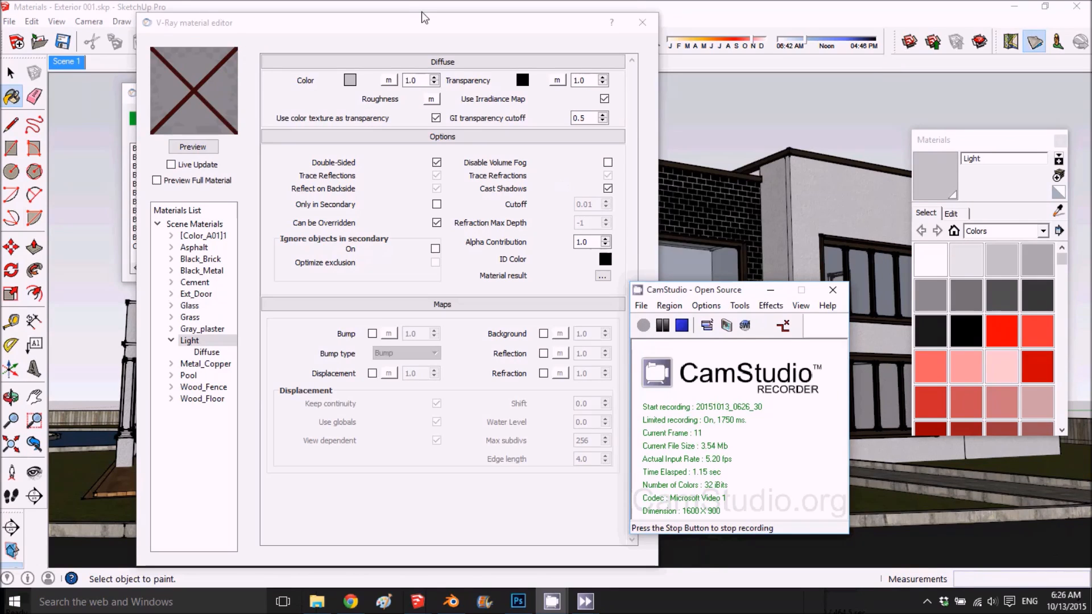
# - Add an Emissive layer to the Light material and refresh its preview
pyautogui.moveTo(398, 24); pyautogui.dragTo(602, 43)
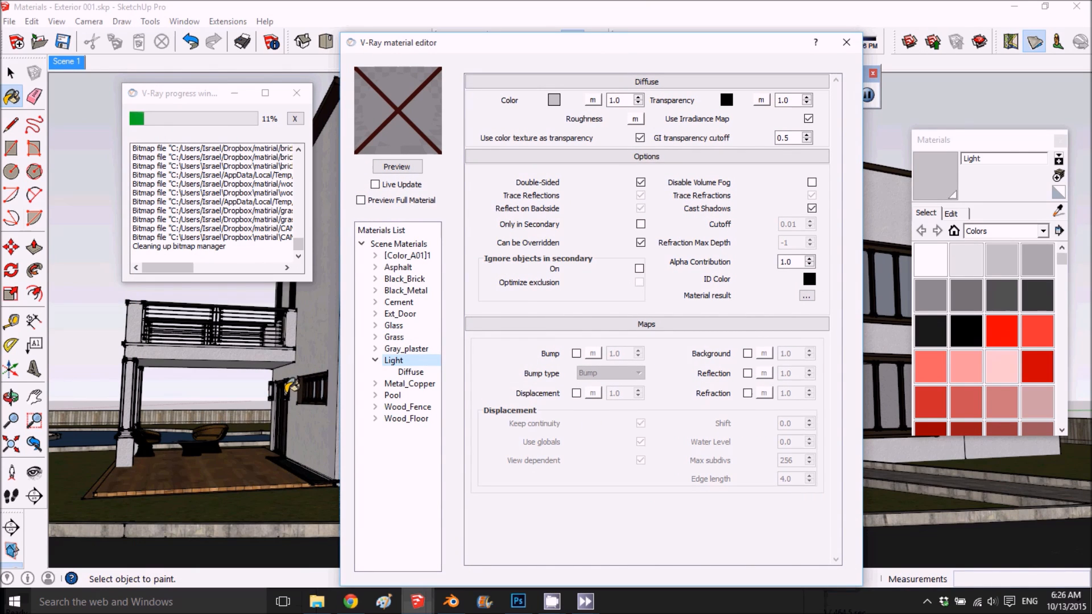
pyautogui.rightClick(401, 362)
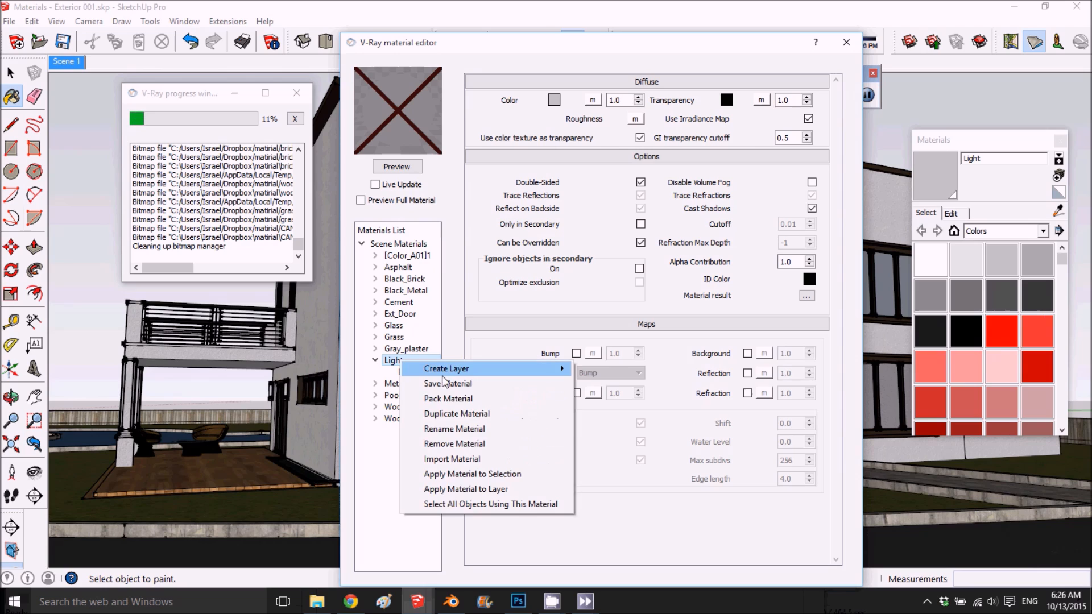
pyautogui.moveTo(423, 368)
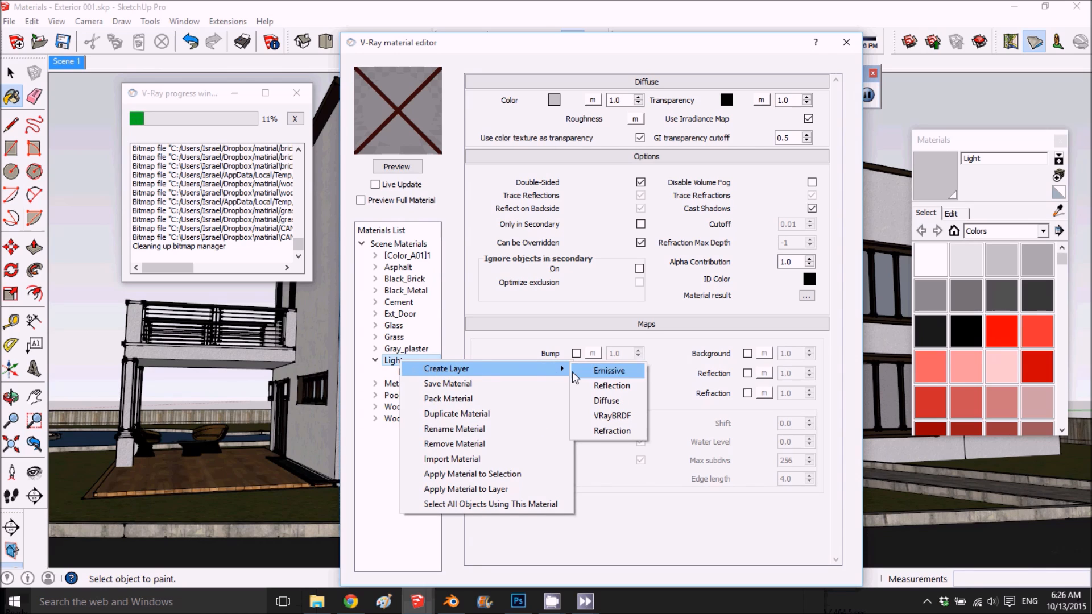
pyautogui.click(613, 375)
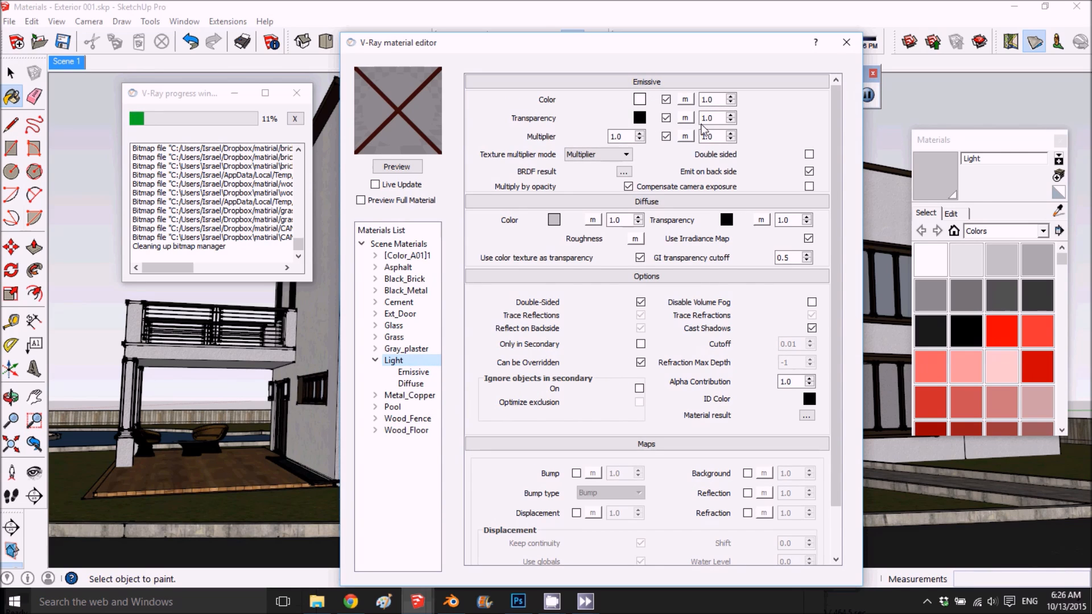
pyautogui.click(396, 167)
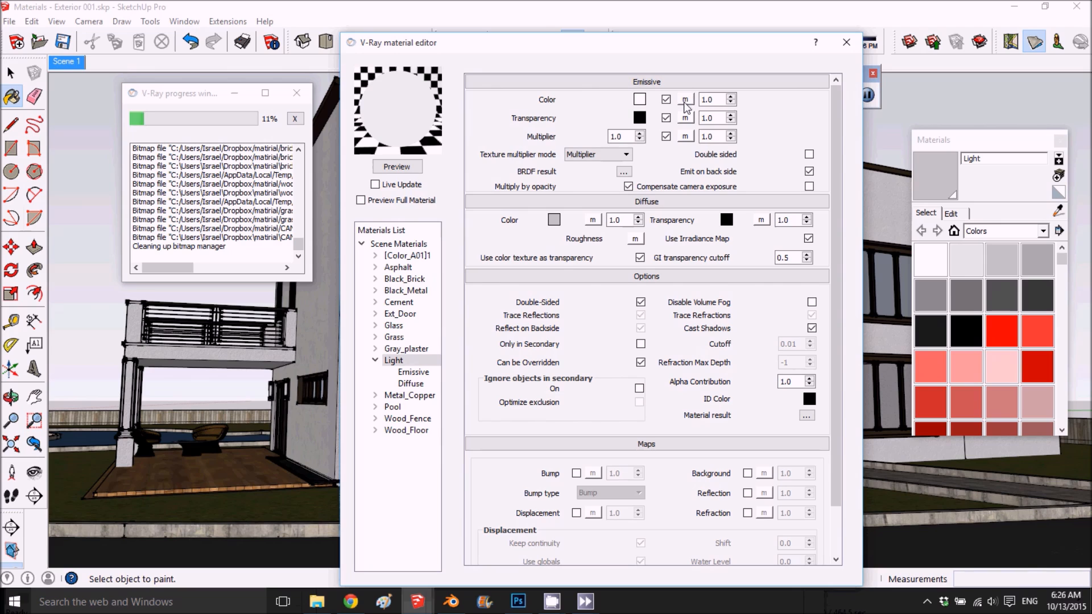
# - Set the Light material's emissive multiplier to 30 after previewing it at 15, and render the scene
pyautogui.doubleClick(607, 138)
pyautogui.click(398, 168)
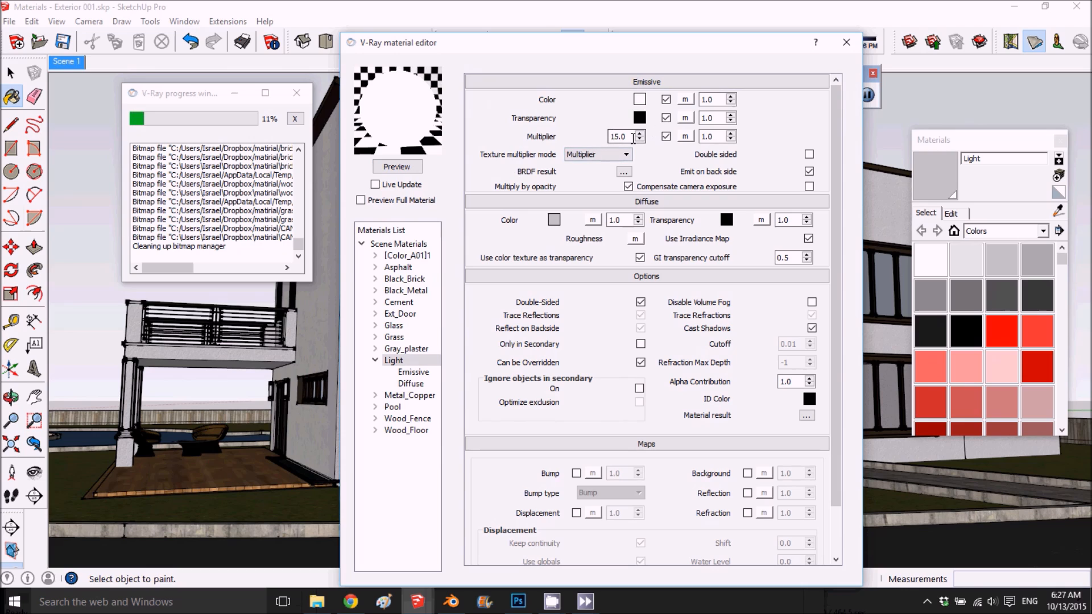
pyautogui.moveTo(629, 135); pyautogui.dragTo(598, 143)
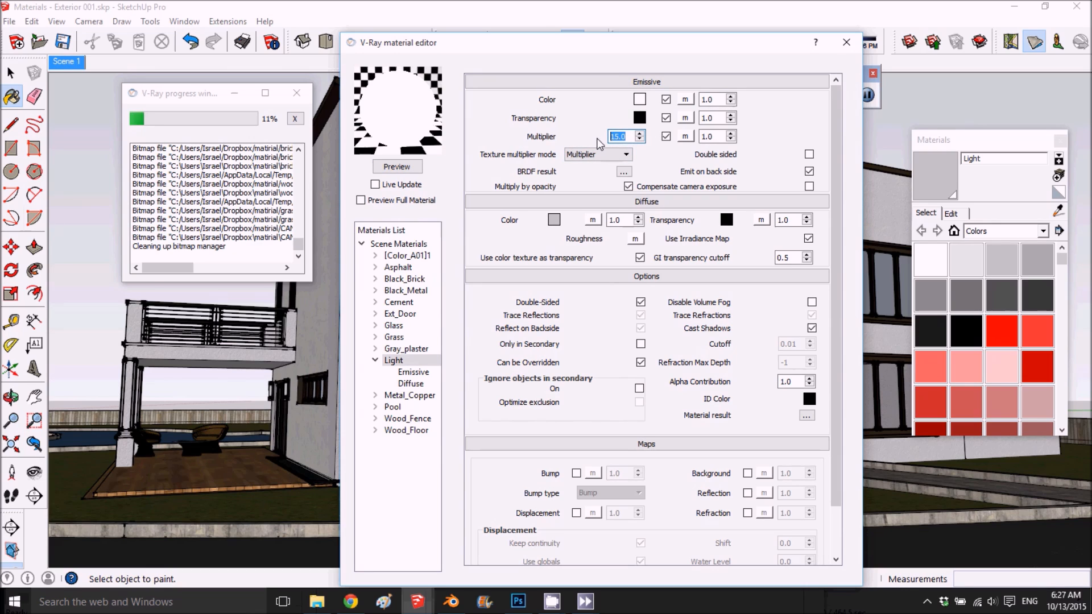
pyautogui.click(397, 167)
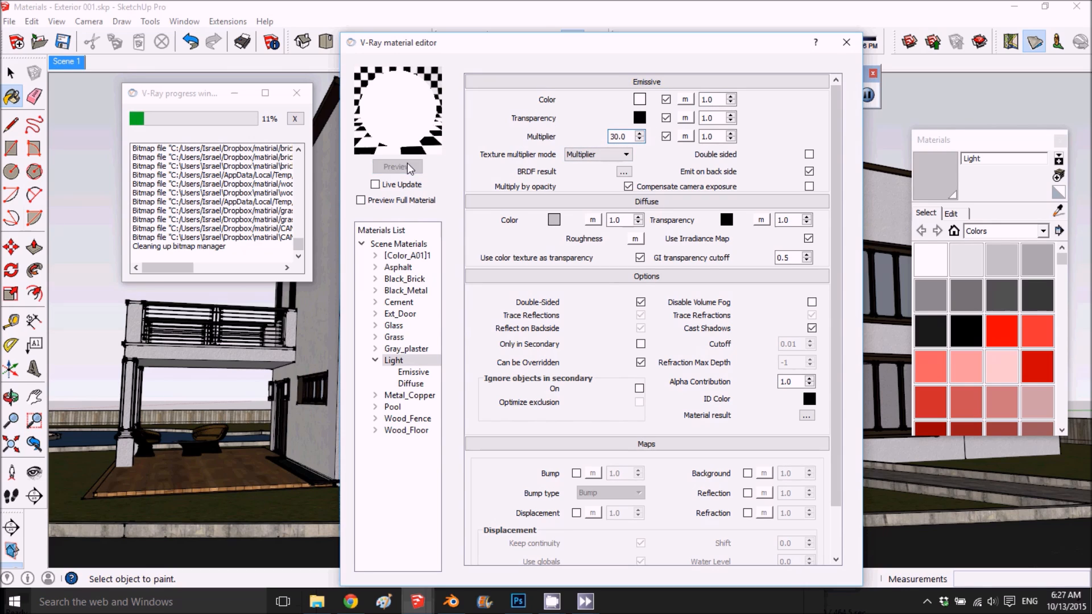
pyautogui.click(846, 42)
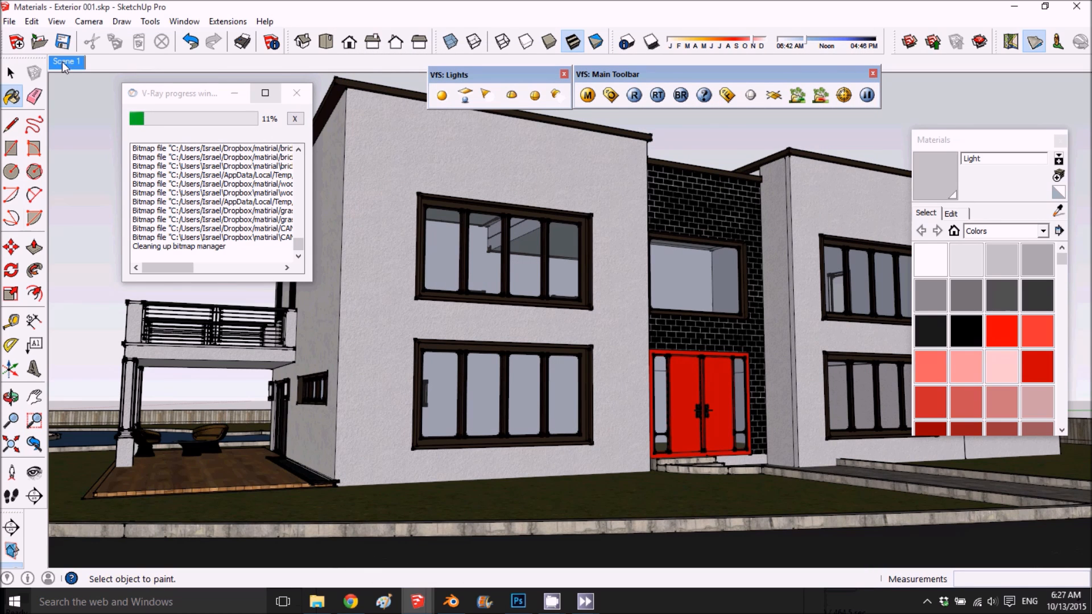
pyautogui.click(639, 97)
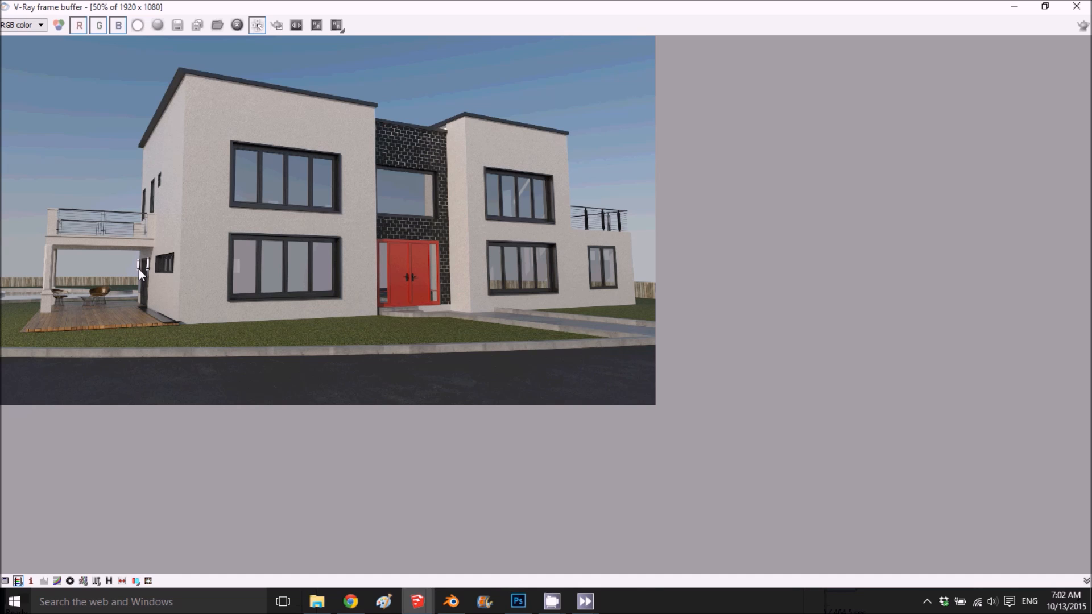
# - Inspect the new render up close, from the plaster walls and window frames to the patio floor, chairs and wall lights
pyautogui.scroll(2, 145, 384)
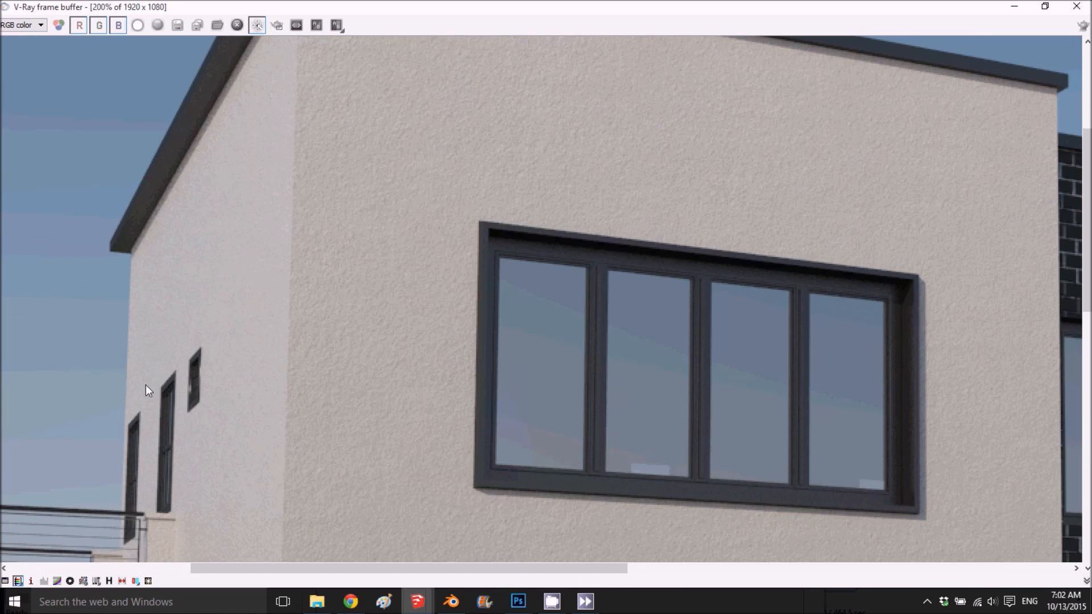
pyautogui.scroll(-1, 230, 383)
pyautogui.scroll(-2, 156, 462)
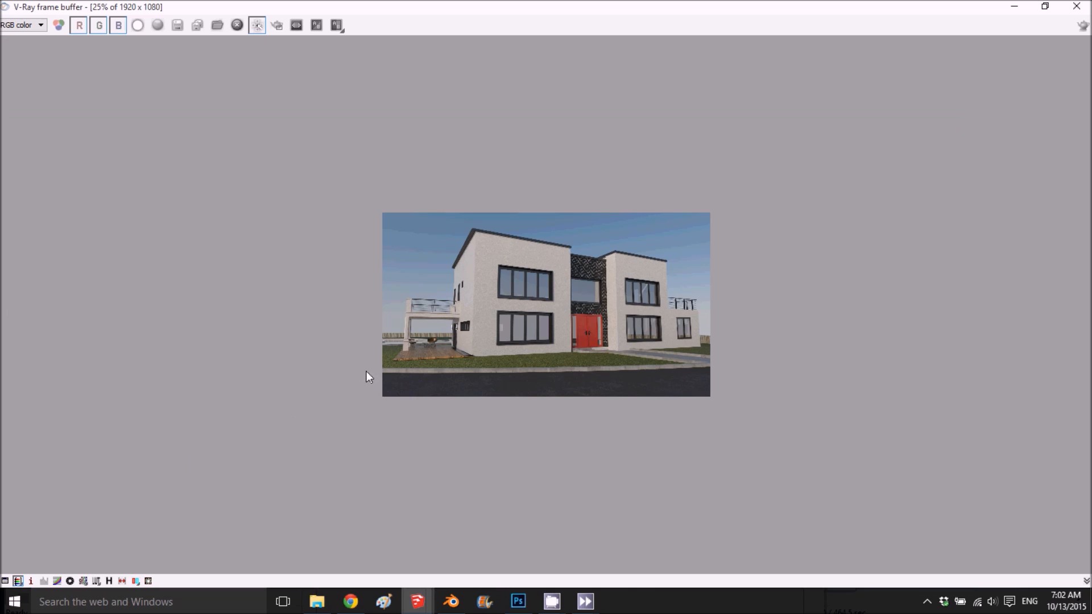
pyautogui.scroll(1, 371, 371)
pyautogui.scroll(1, 333, 410)
pyautogui.moveTo(1085, 307); pyautogui.dragTo(1085, 461)
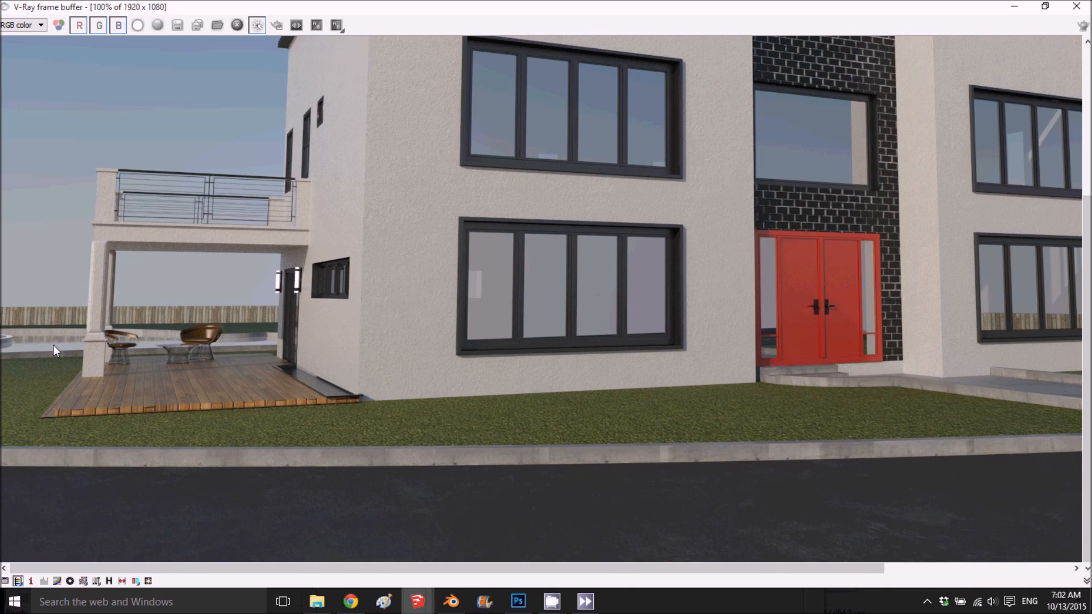
pyautogui.scroll(1, 56, 346)
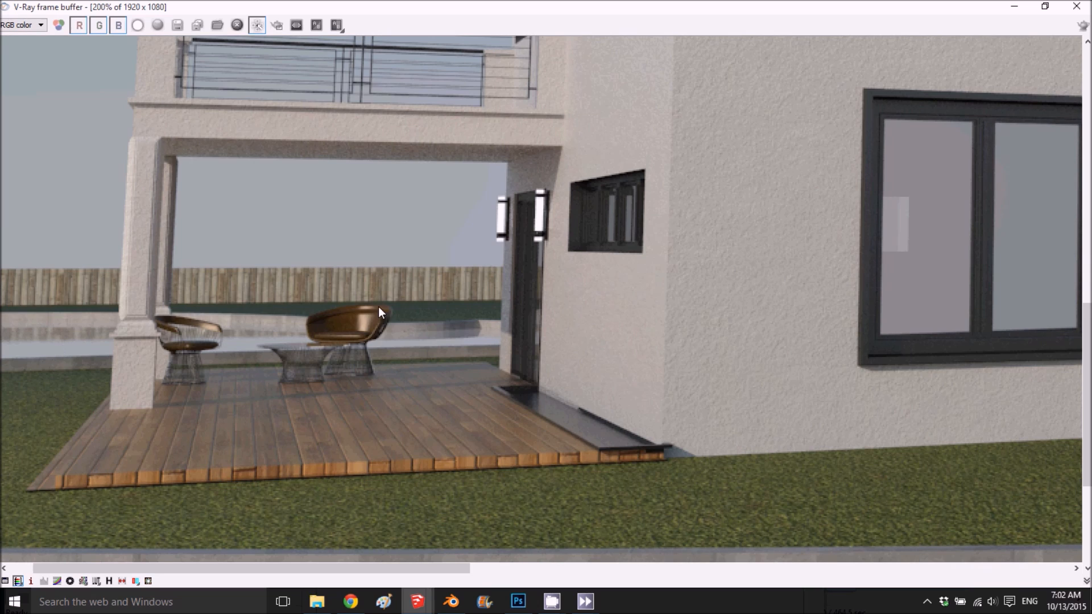
pyautogui.scroll(-1, 381, 307)
pyautogui.scroll(-1, 384, 298)
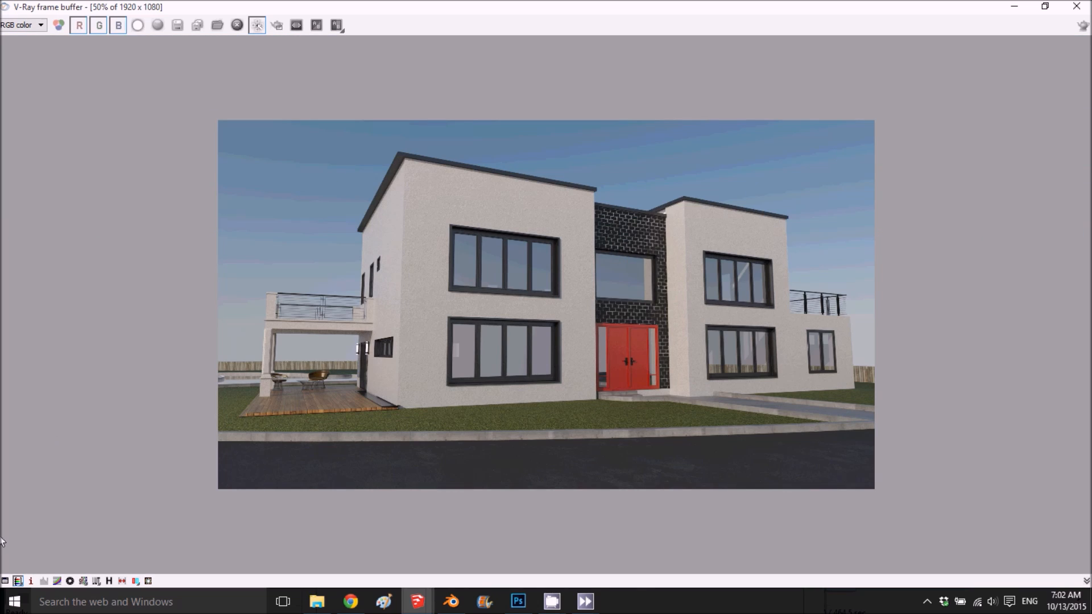
# - Turn on the levels and curve colour corrections for the render, with the levels' black point at 0.05
pyautogui.click(18, 580)
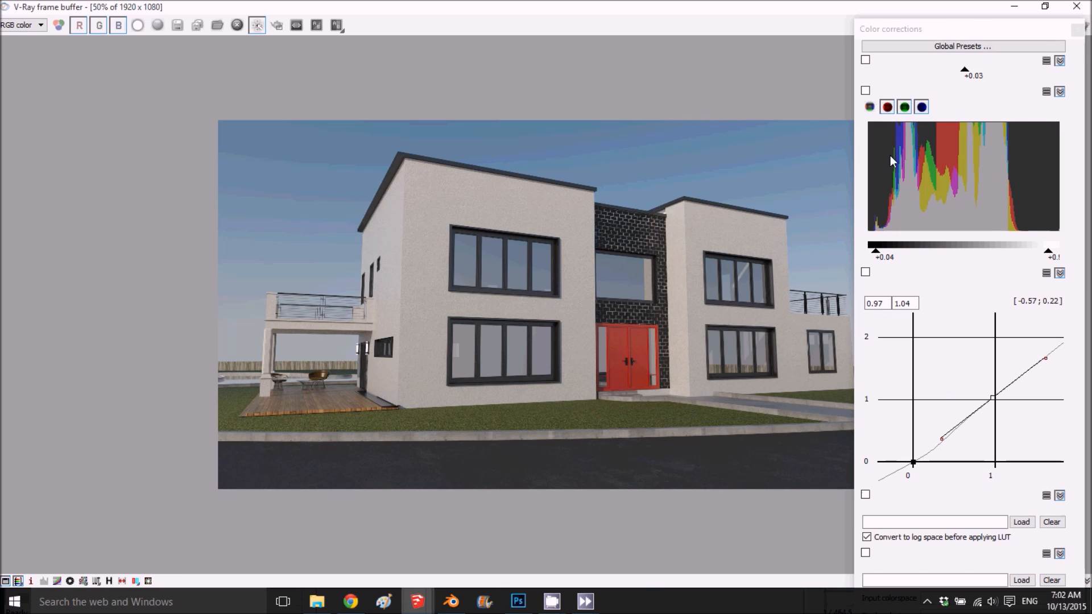
pyautogui.hotkey('alt', 'Tab')
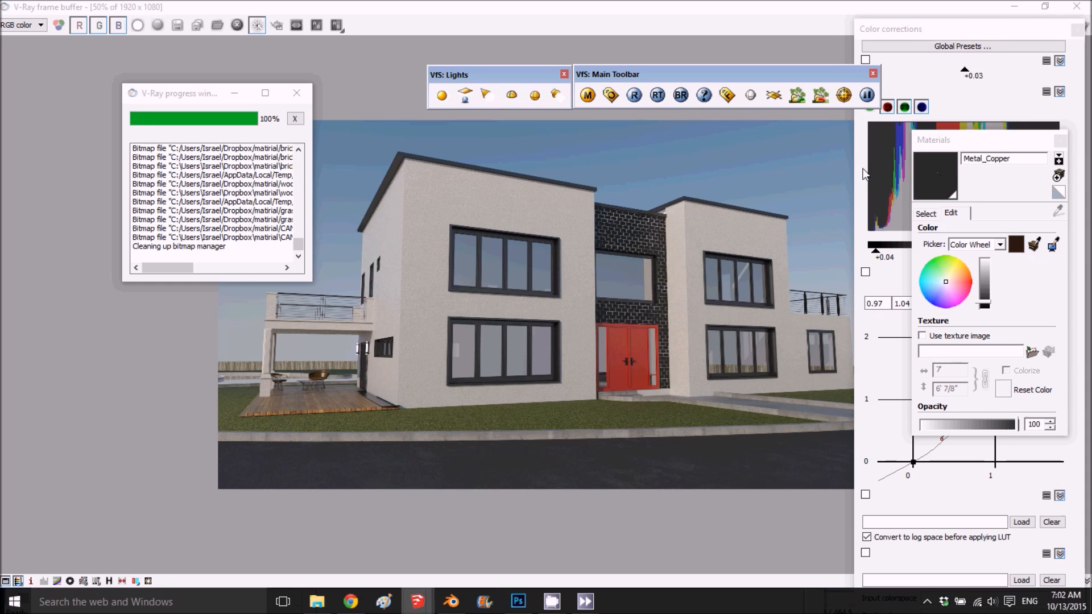
pyautogui.click(885, 182)
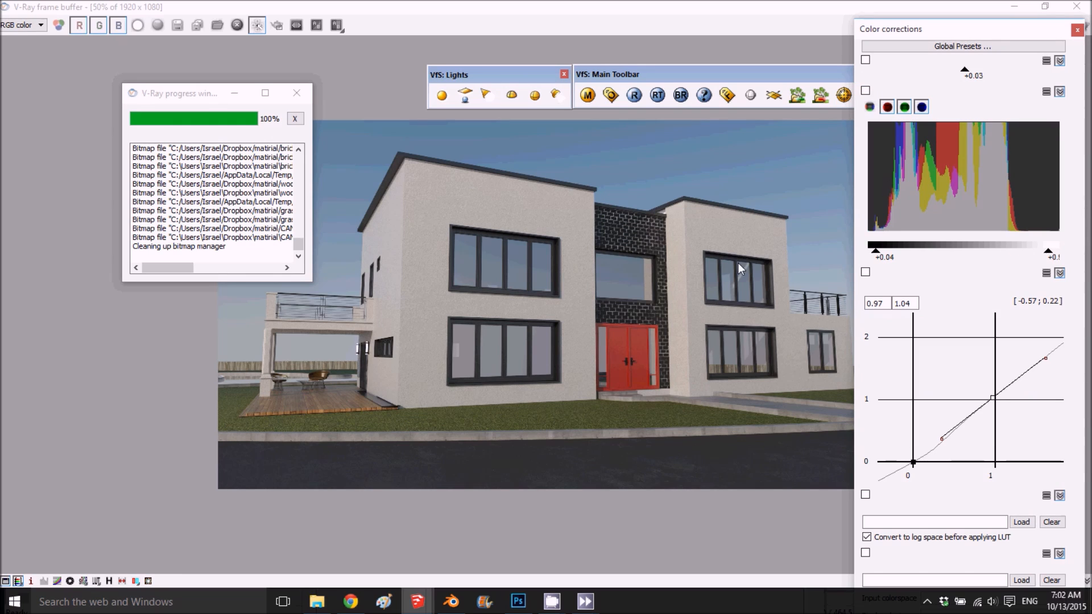
pyautogui.click(44, 580)
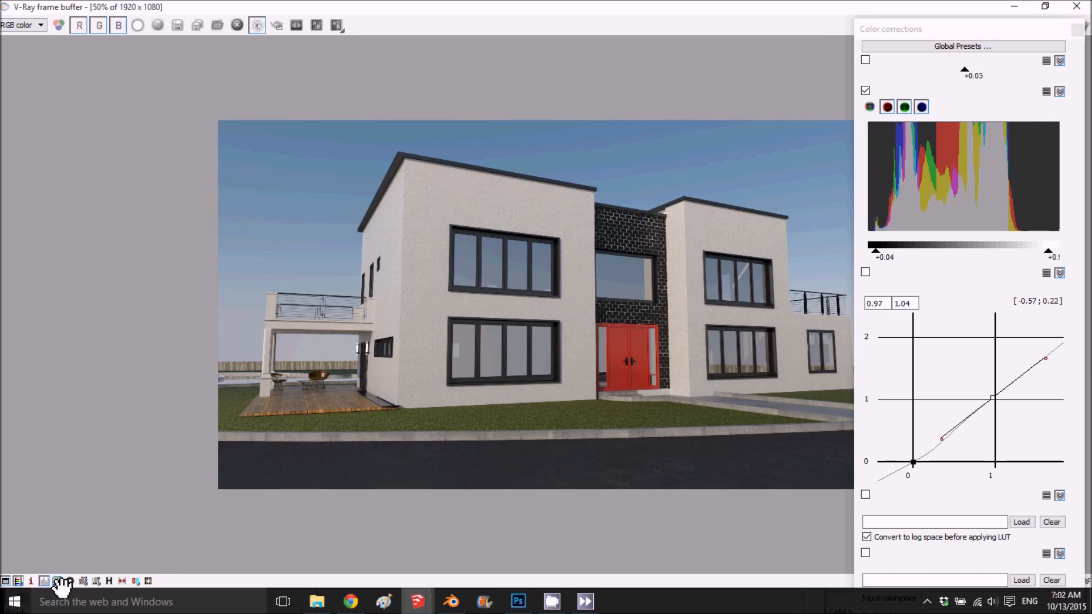
pyautogui.click(57, 581)
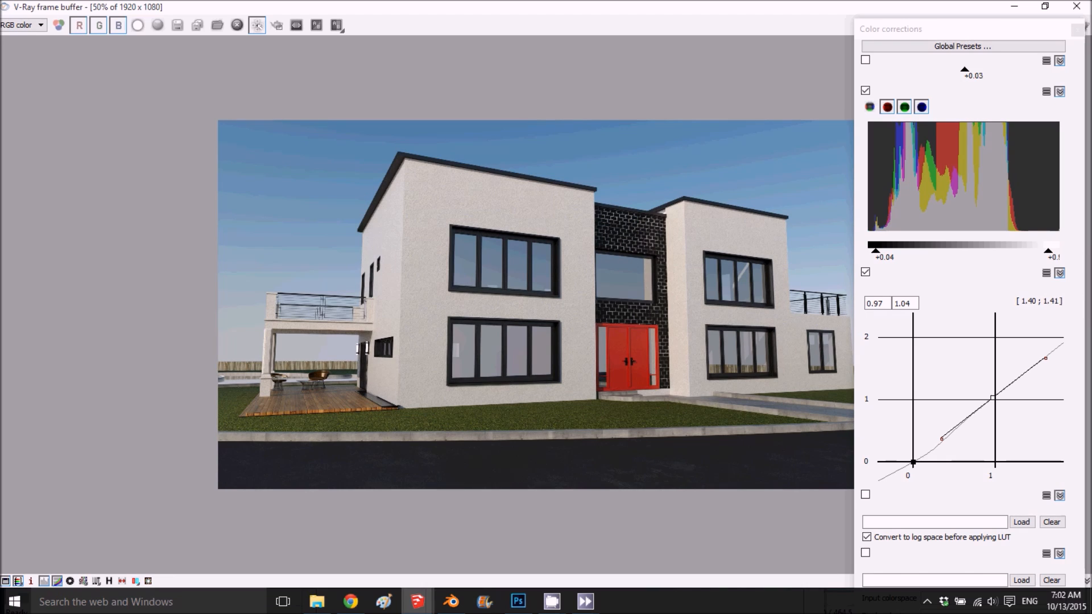
pyautogui.click(1047, 254)
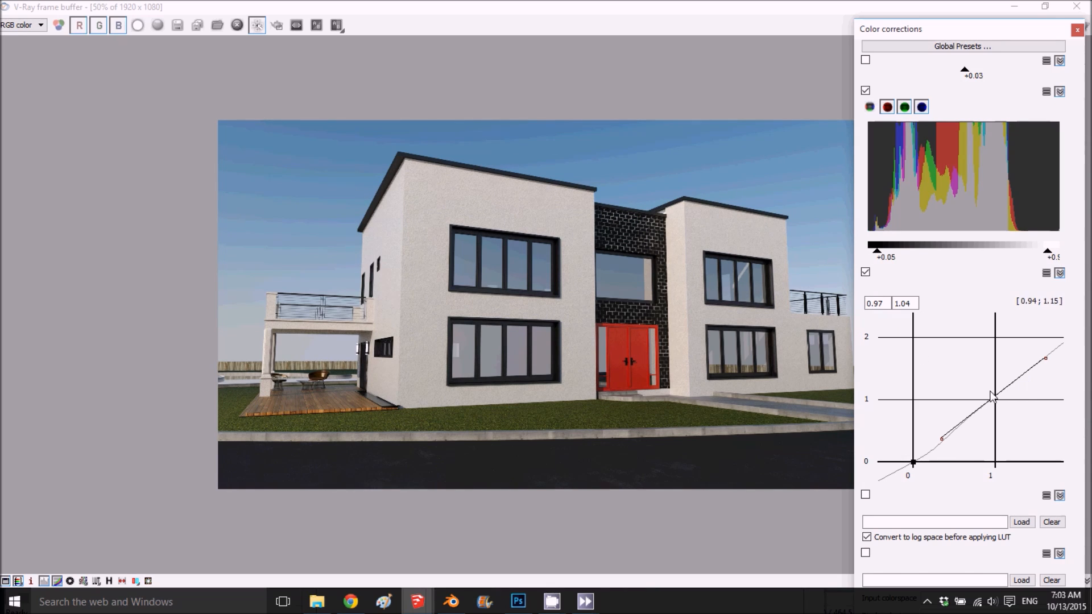
# - Try reshaping the upper part of the existing colour correction curve
pyautogui.scroll(-2, 997, 318)
pyautogui.scroll(4, 999, 348)
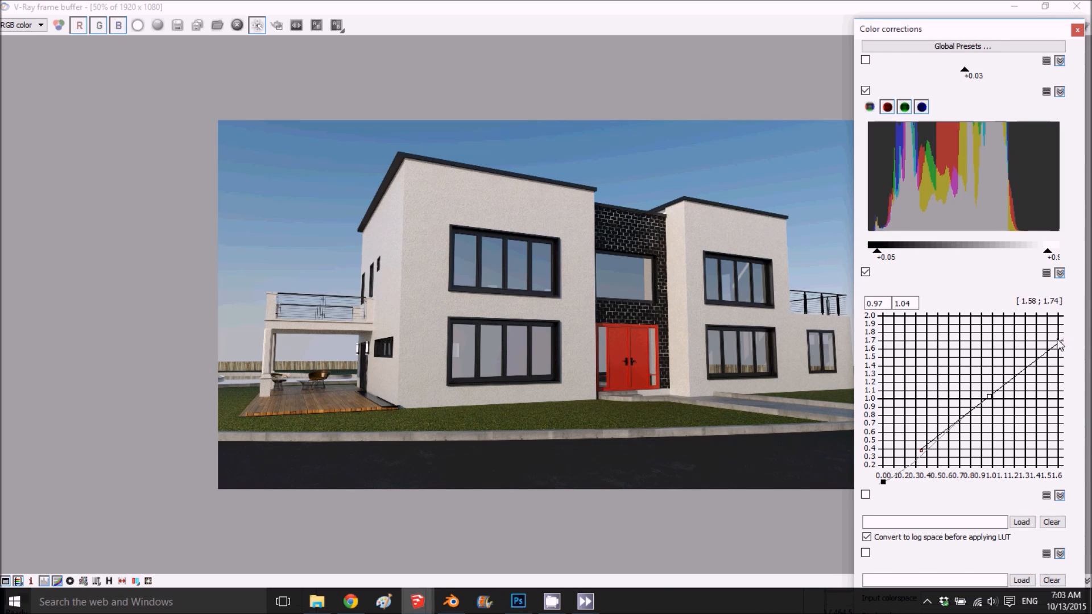
pyautogui.moveTo(1059, 343); pyautogui.dragTo(1060, 355)
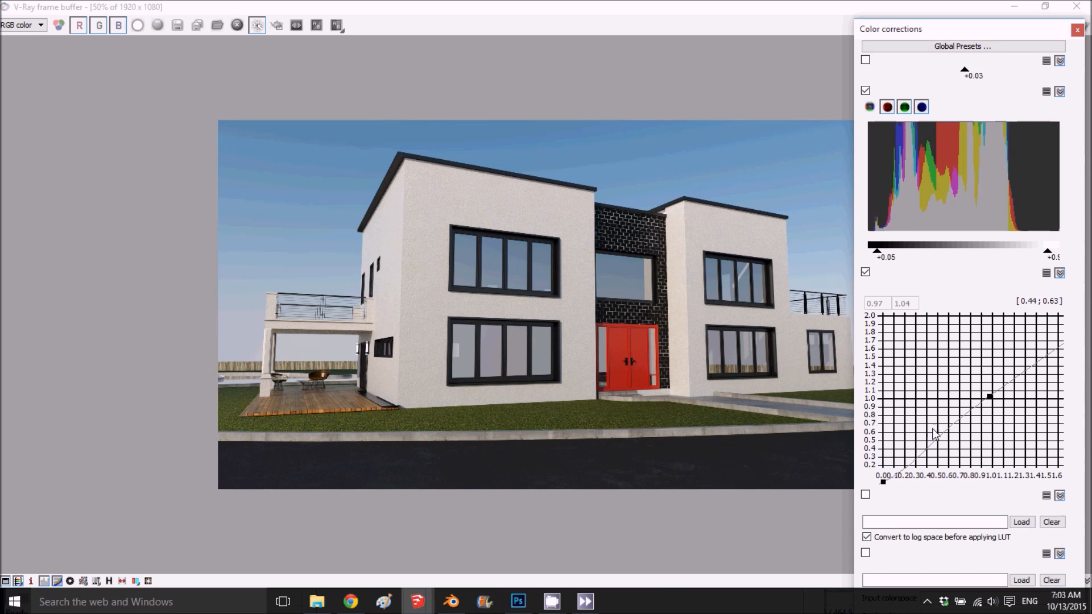
# - Reset the colour correction curve and bow it upward, pulling the end point's handle to about 0.4, 0.55
pyautogui.click(1050, 277)
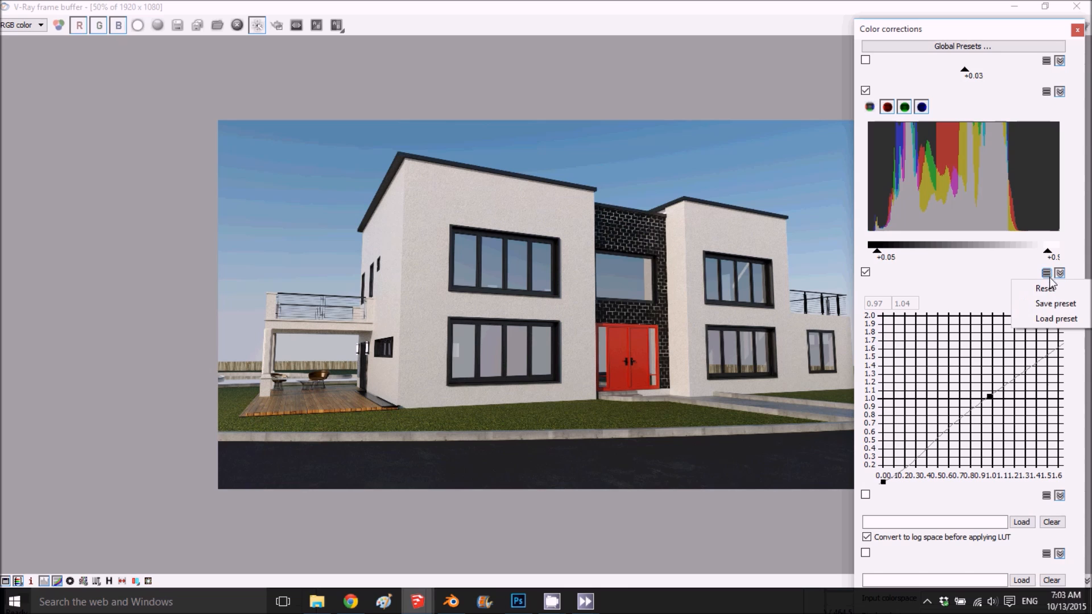
pyautogui.click(1052, 285)
pyautogui.click(1064, 312)
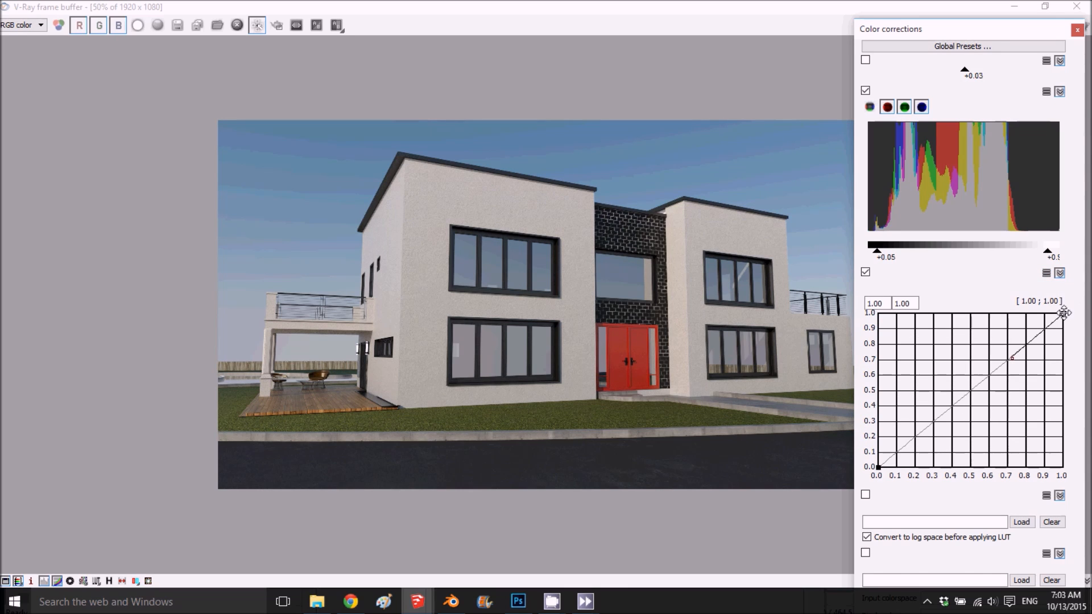
pyautogui.click(1012, 357)
pyautogui.moveTo(1011, 357); pyautogui.dragTo(948, 382)
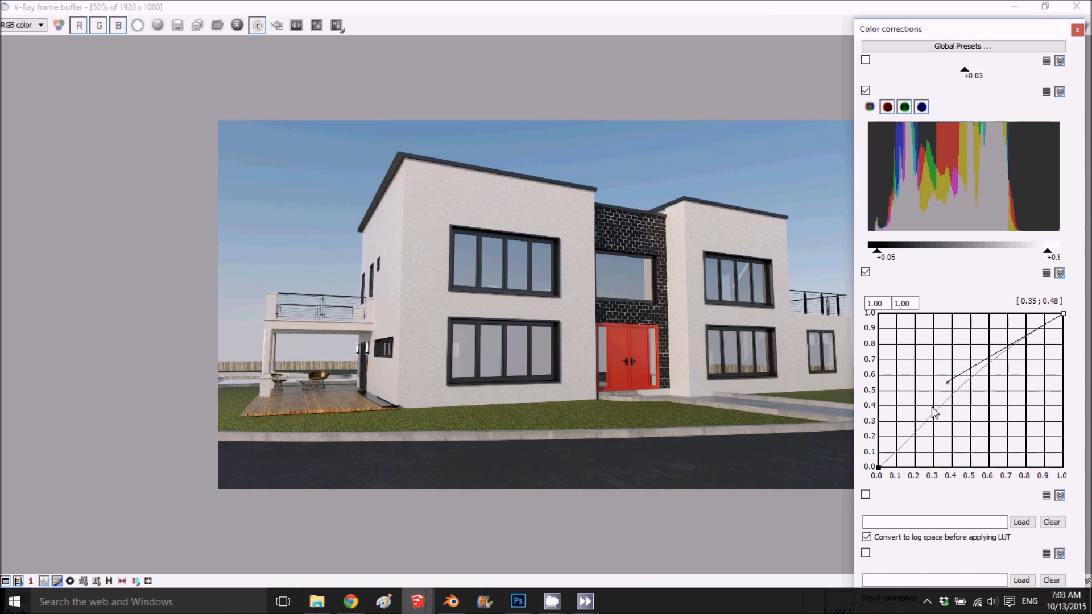
# - Bend the lower part of the colour correction curve, pulling the start point's handle to about 0.45, 0.35, and compare the render with and without the curve
pyautogui.click(878, 467)
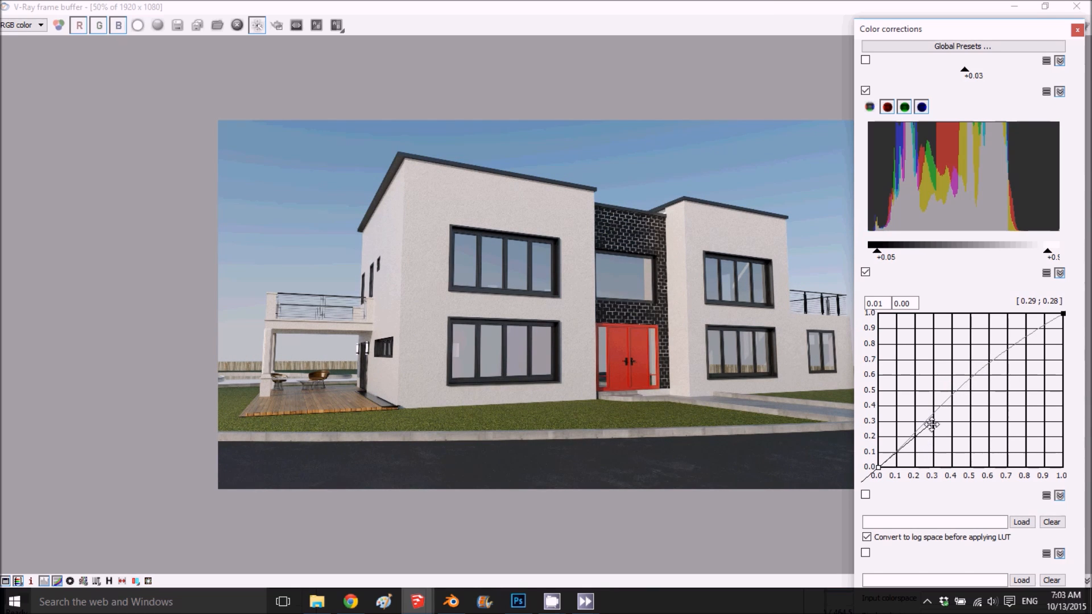
pyautogui.moveTo(928, 427); pyautogui.dragTo(944, 428)
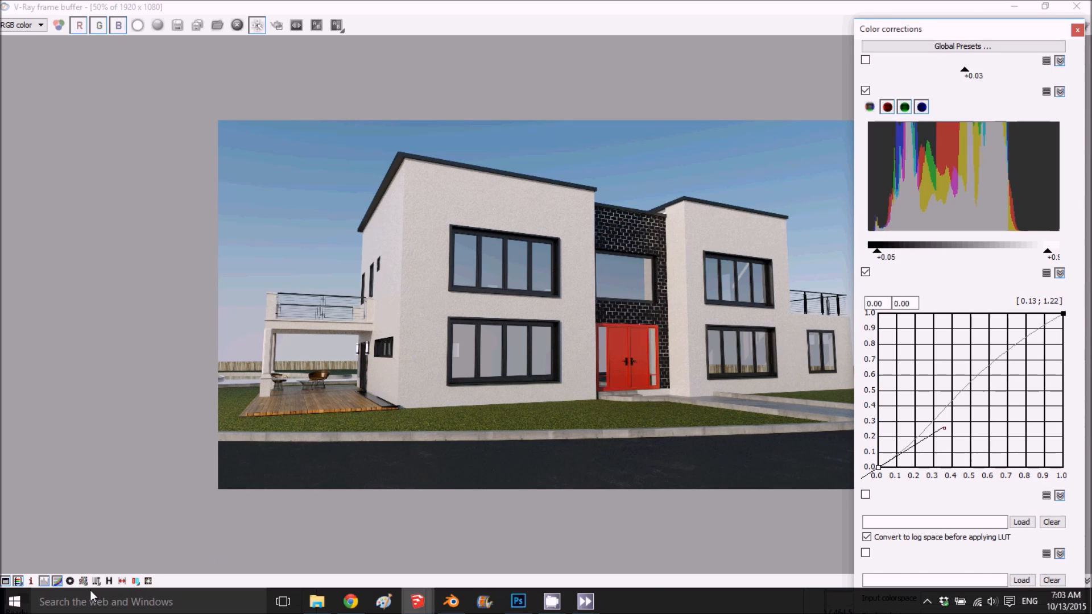
pyautogui.click(59, 581)
pyautogui.click(59, 580)
pyautogui.click(59, 580)
pyautogui.click(59, 581)
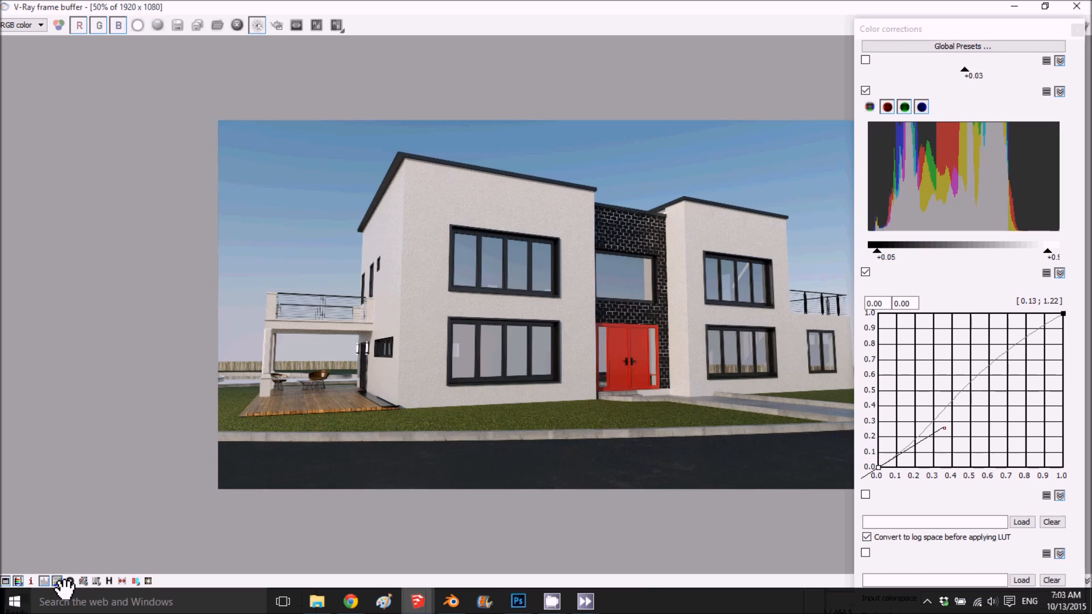
pyautogui.click(59, 581)
pyautogui.click(59, 581)
pyautogui.moveTo(944, 428); pyautogui.dragTo(962, 414)
# - Set the levels' black point to 0.07 and white point to 0.90, and move the curve end point's handle to about 0.36, 0.52
pyautogui.moveTo(1047, 251)
pyautogui.mouseDown()
pyautogui.moveTo(1030, 252)
pyautogui.moveTo(1045, 252)
pyautogui.mouseUp()
pyautogui.moveTo(882, 255)
pyautogui.mouseDown()
pyautogui.moveTo(891, 256)
pyautogui.moveTo(881, 256)
pyautogui.mouseUp()
pyautogui.moveTo(1046, 252)
pyautogui.mouseDown()
pyautogui.moveTo(1035, 251)
pyautogui.moveTo(1043, 270)
pyautogui.mouseUp()
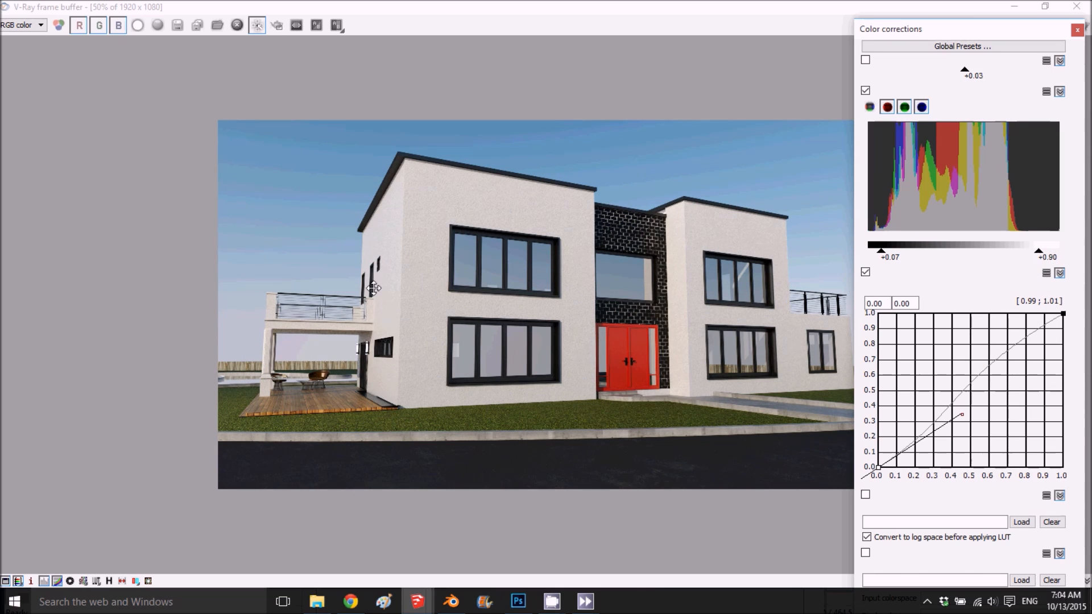
pyautogui.click(1063, 313)
pyautogui.moveTo(948, 383); pyautogui.dragTo(944, 387)
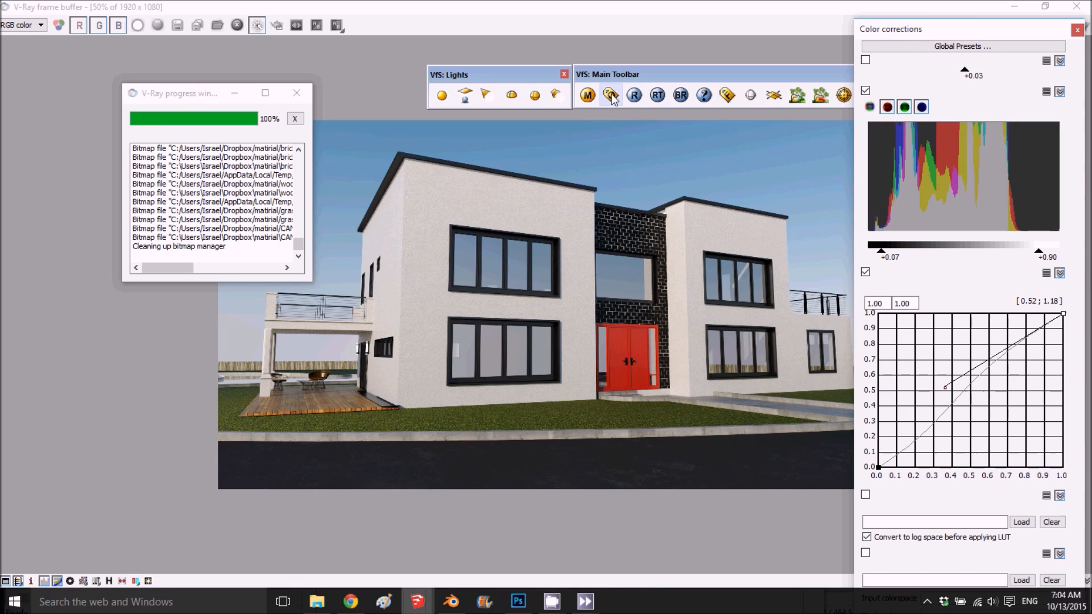
# - Minimize the frame buffer and show the output size settings in the V-Ray render options
pyautogui.click(1014, 8)
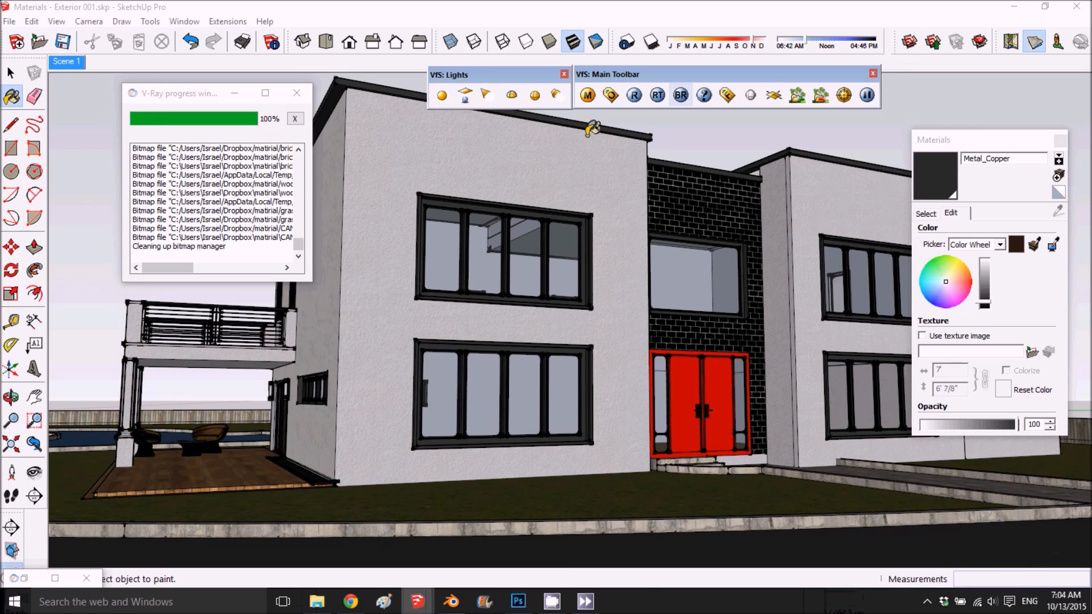
pyautogui.click(610, 95)
pyautogui.moveTo(662, 181); pyautogui.dragTo(660, 37)
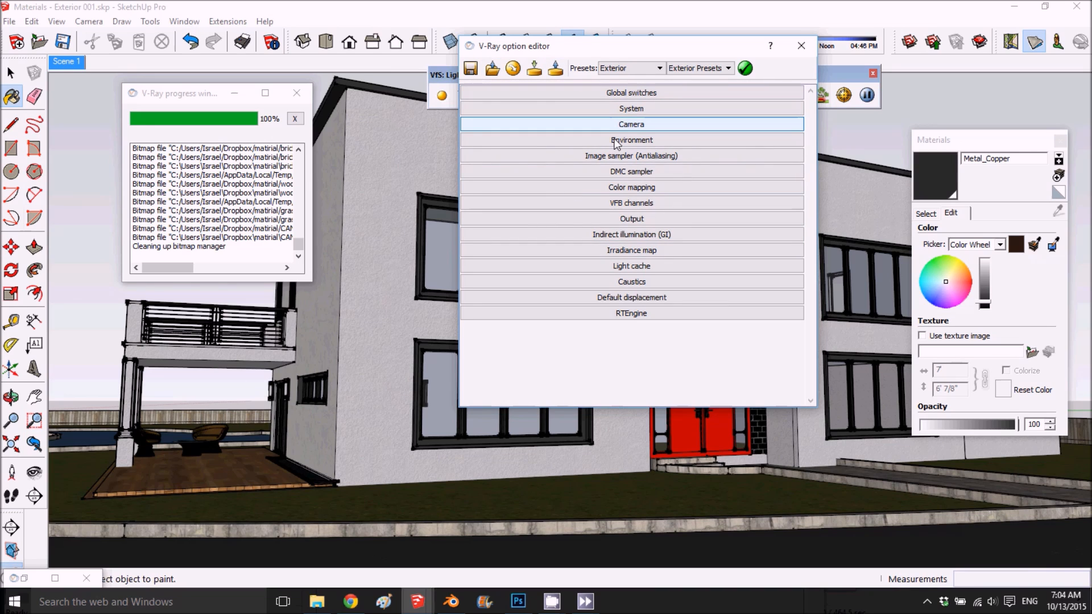
pyautogui.click(644, 221)
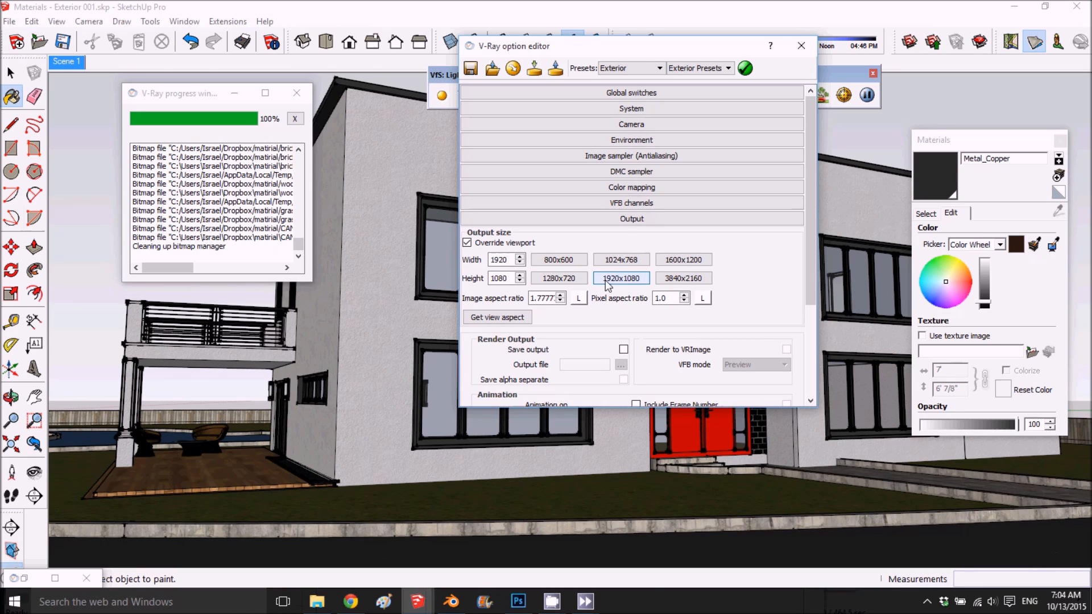
# - Apply the 05_VeryHigh quality preset from the Exterior category to the render options
pyautogui.click(630, 68)
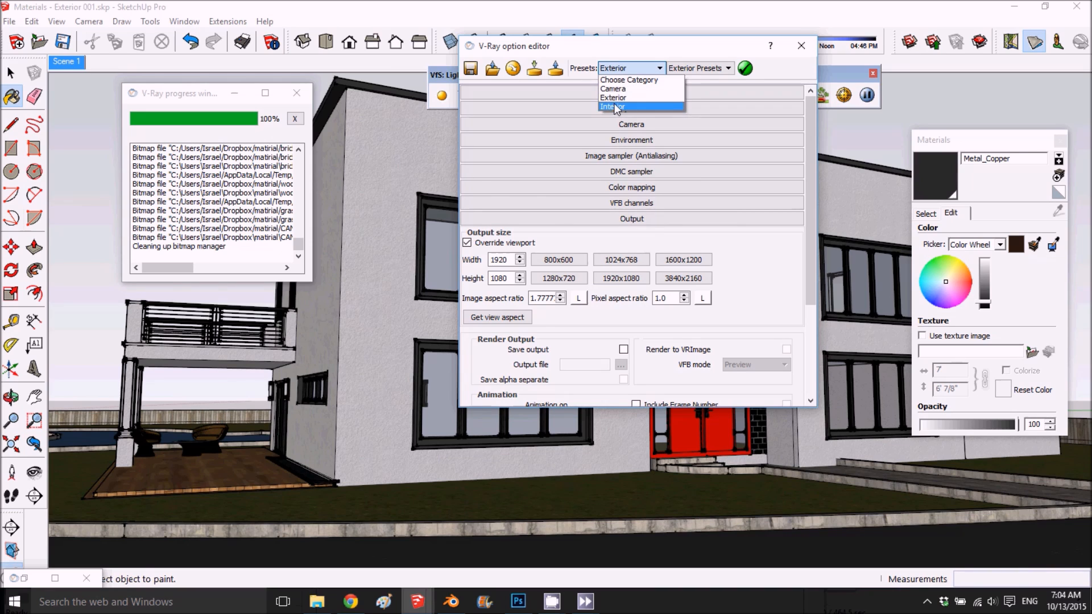
pyautogui.click(613, 98)
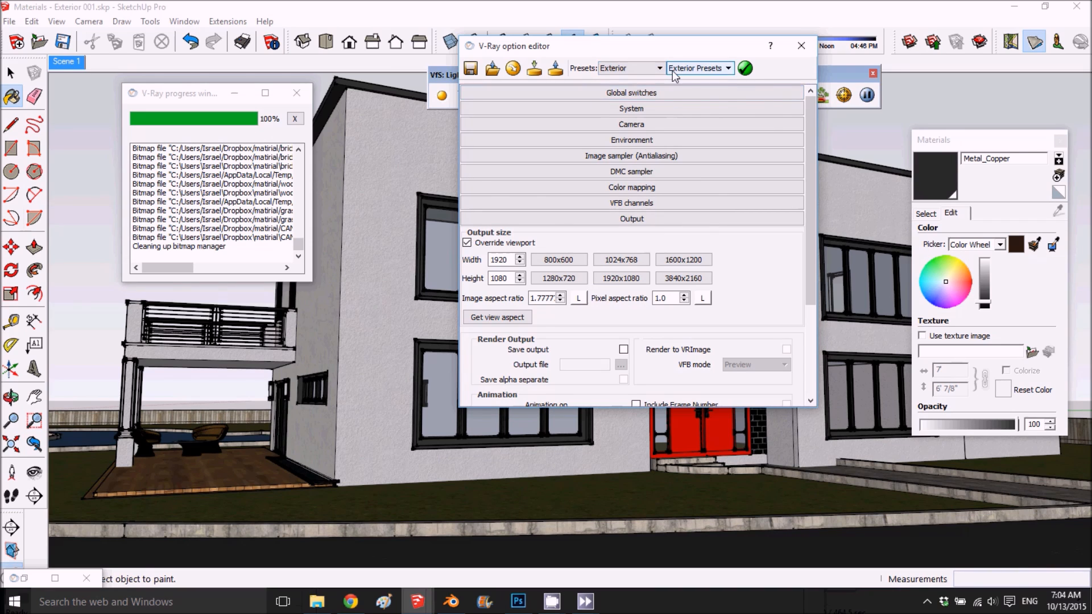
pyautogui.click(672, 70)
pyautogui.click(683, 125)
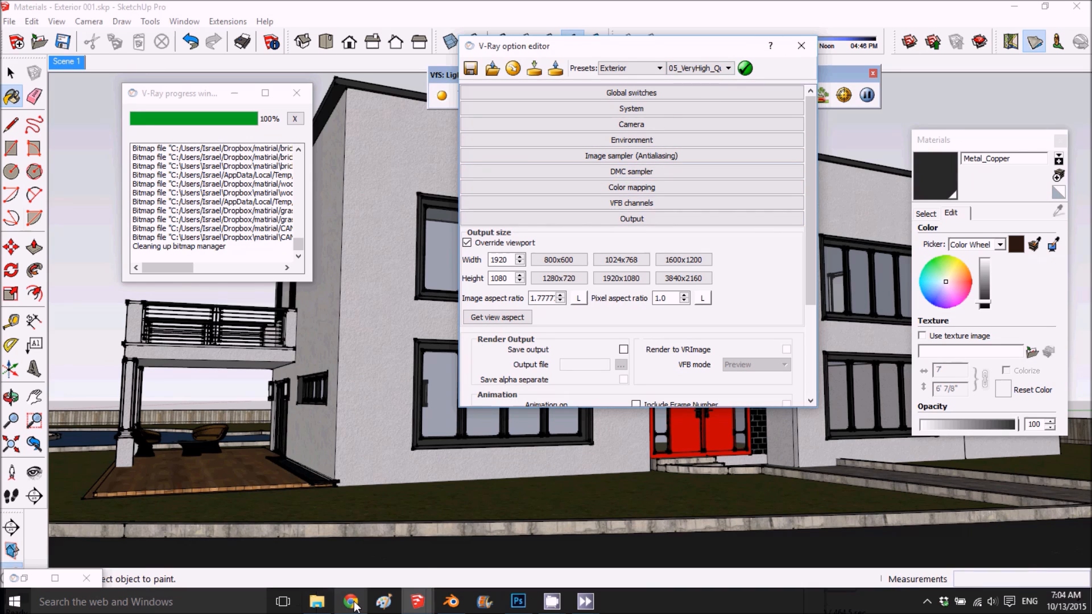
pyautogui.moveTo(352, 603)
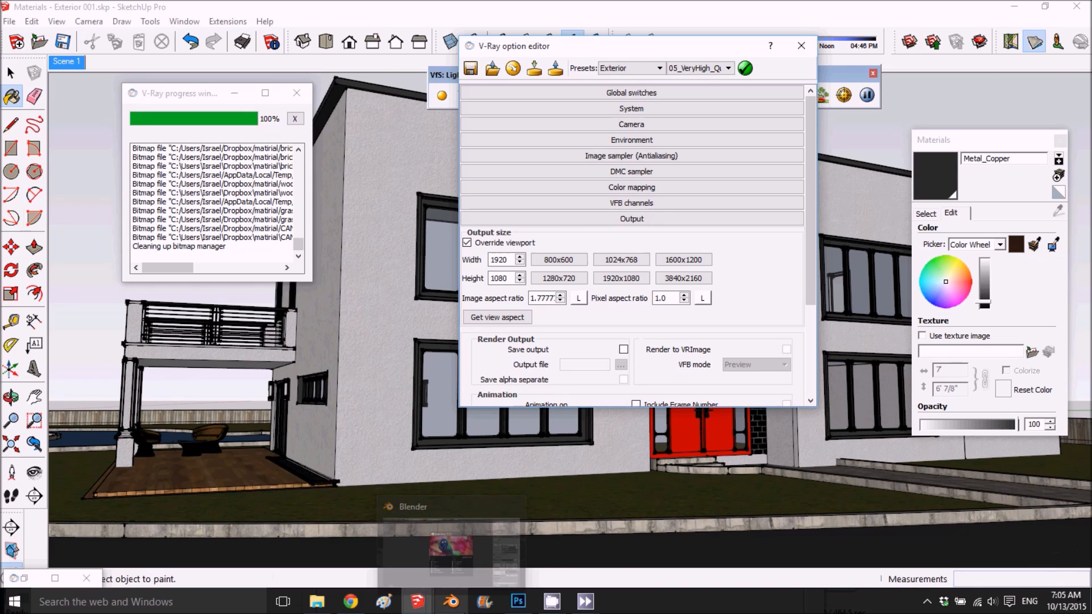